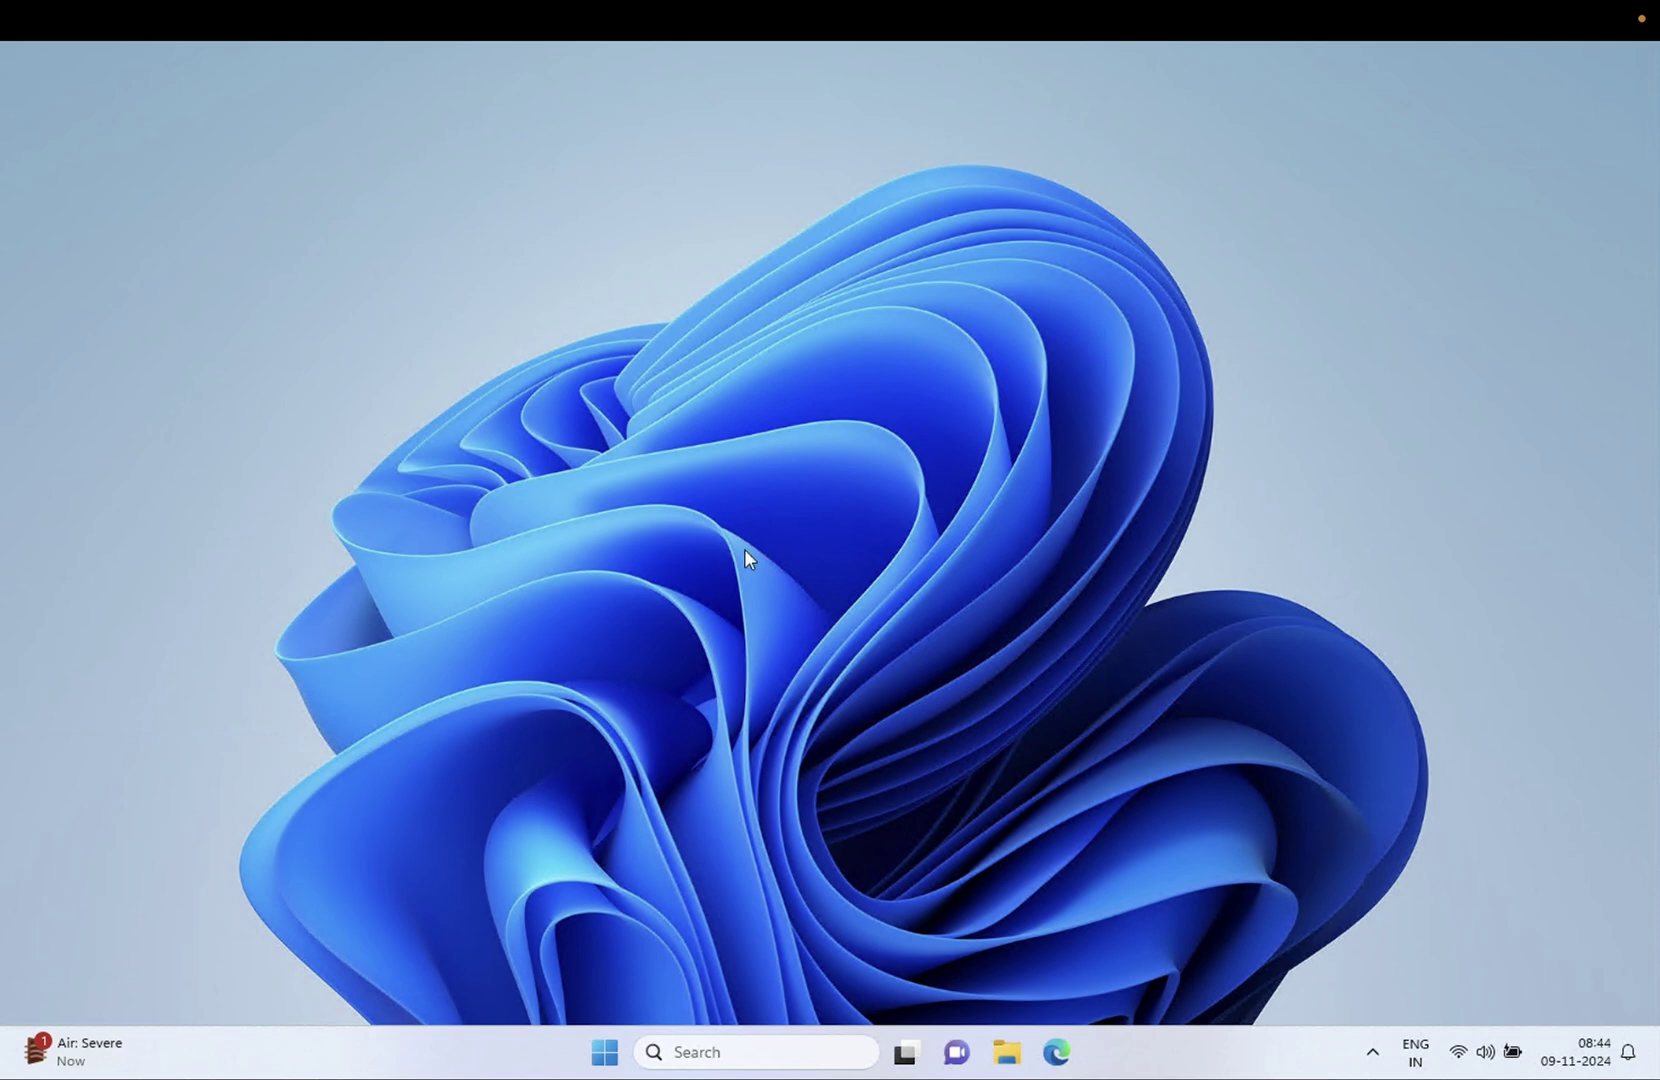
Open Windows Settings in a maximized window, go to Windows Update and check for updates
left_click(605, 1053)
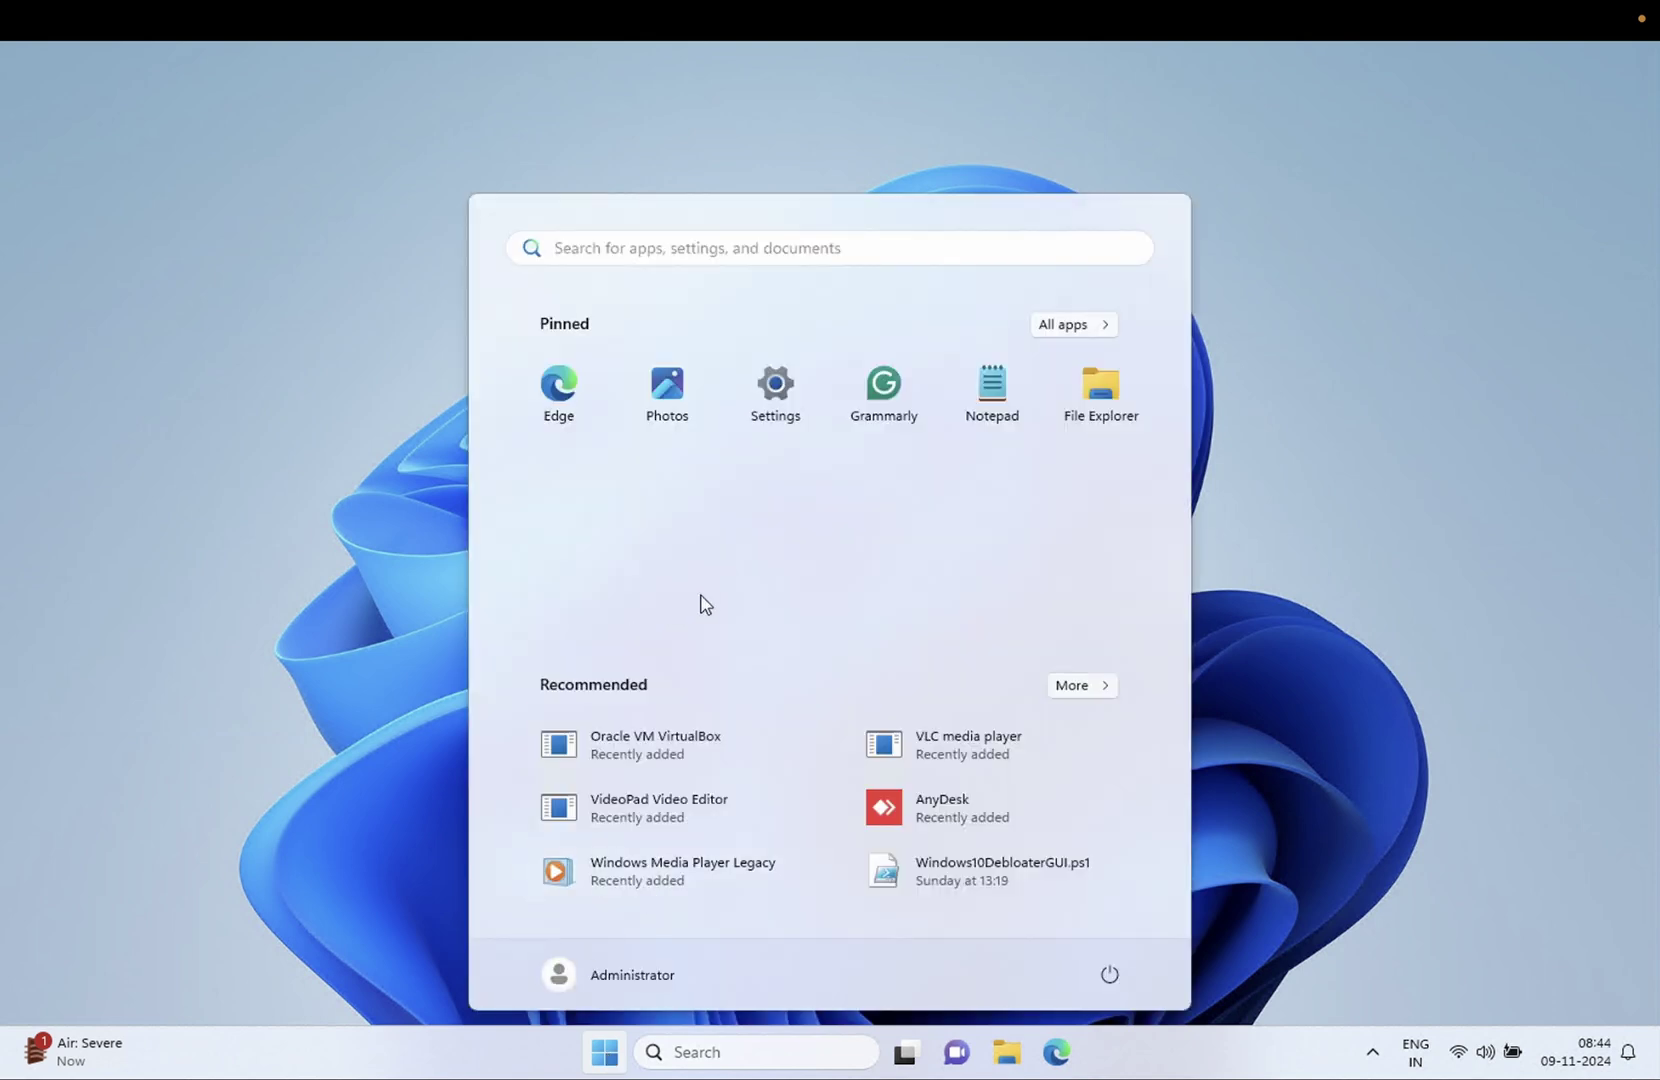
left_click(791, 403)
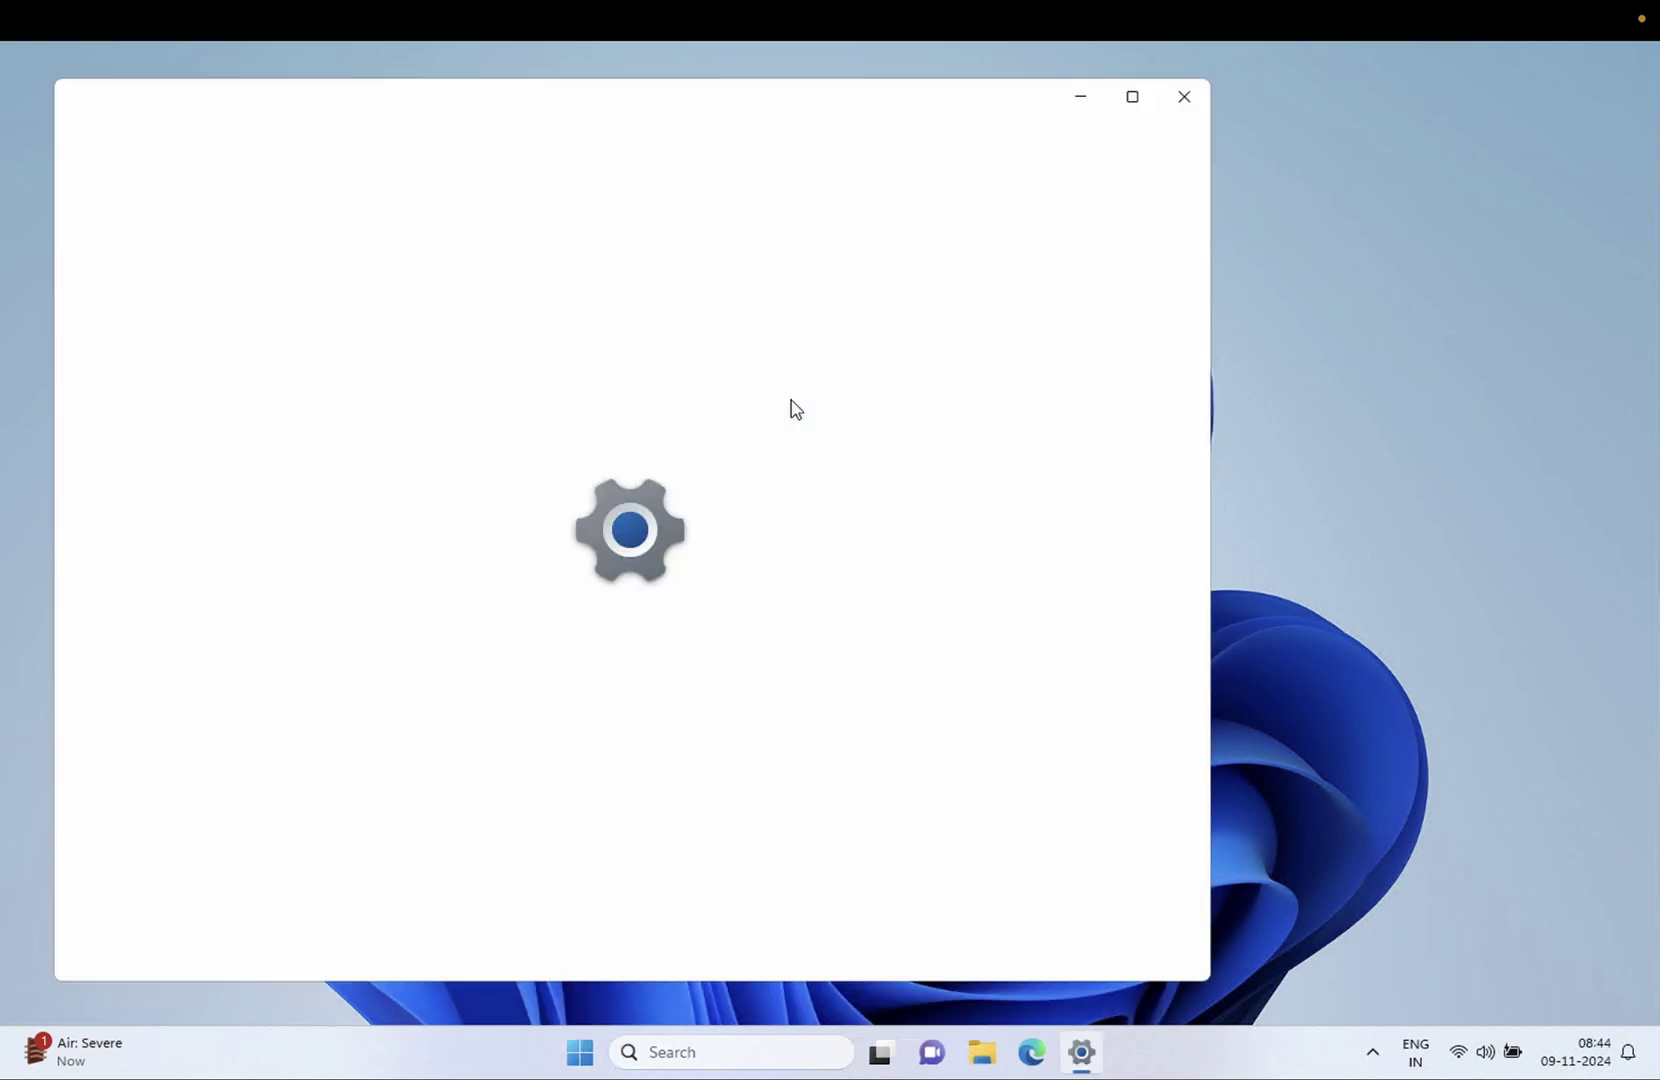
left_click(1129, 100)
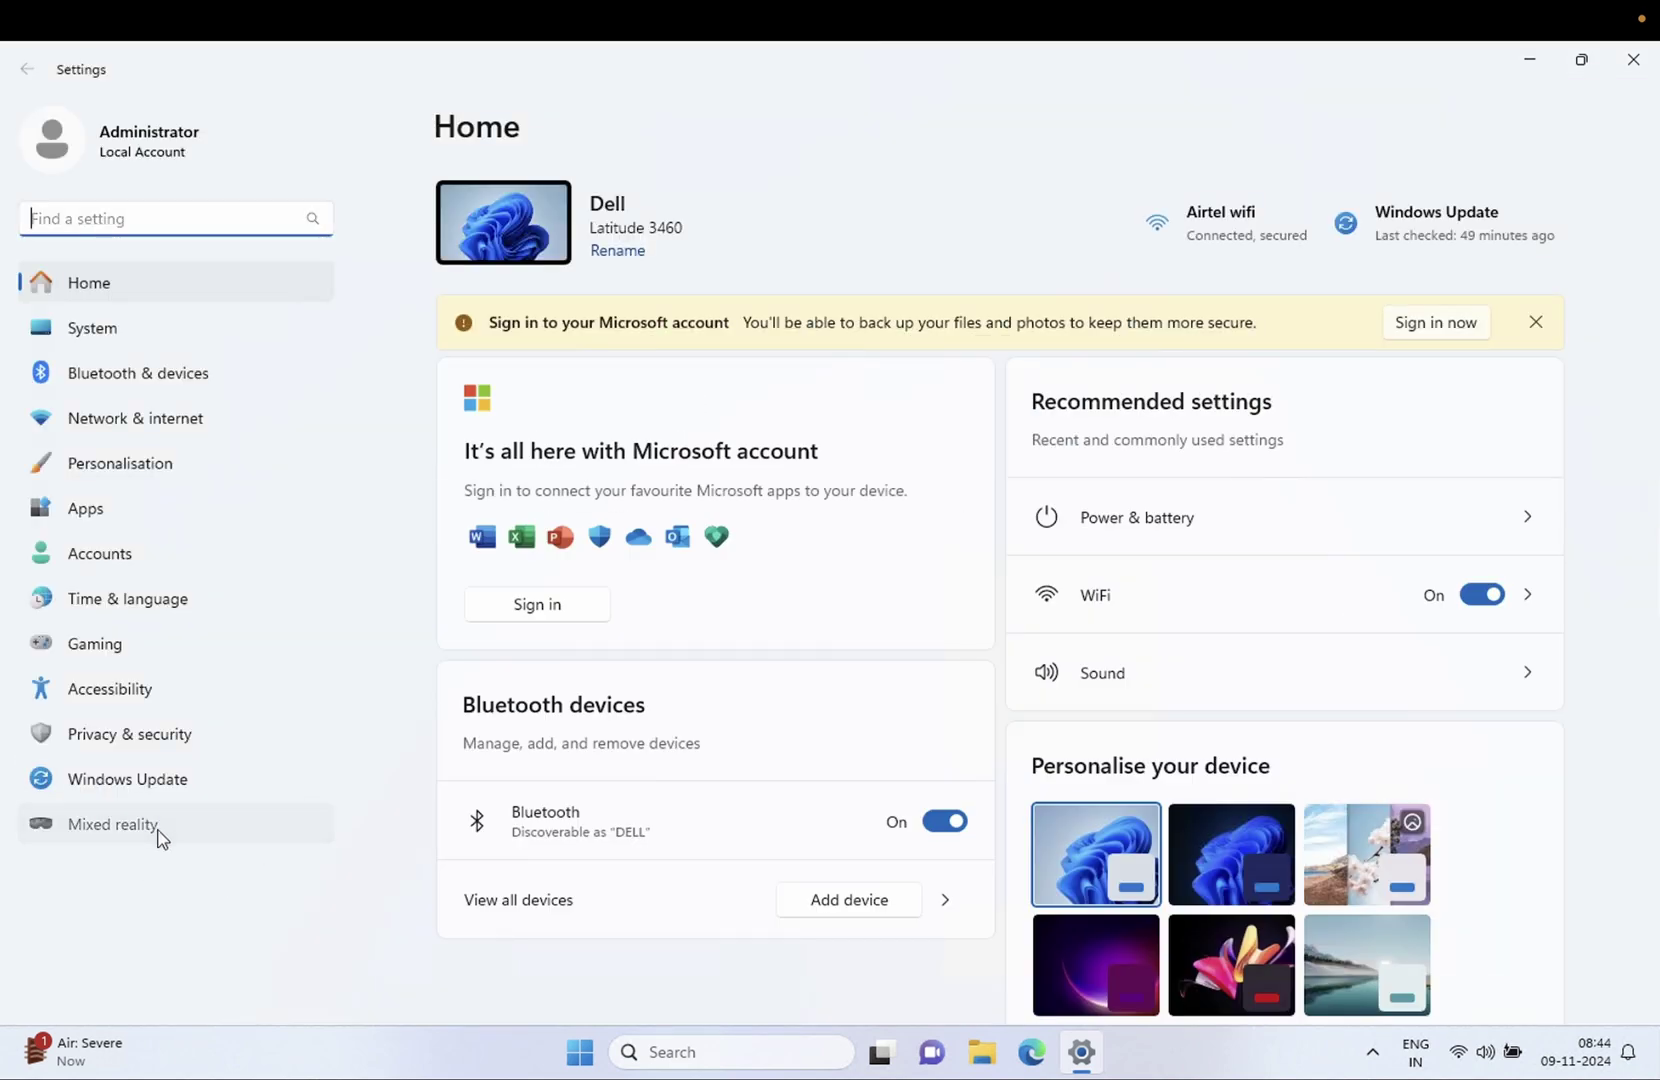
left_click(155, 832)
left_click(152, 788)
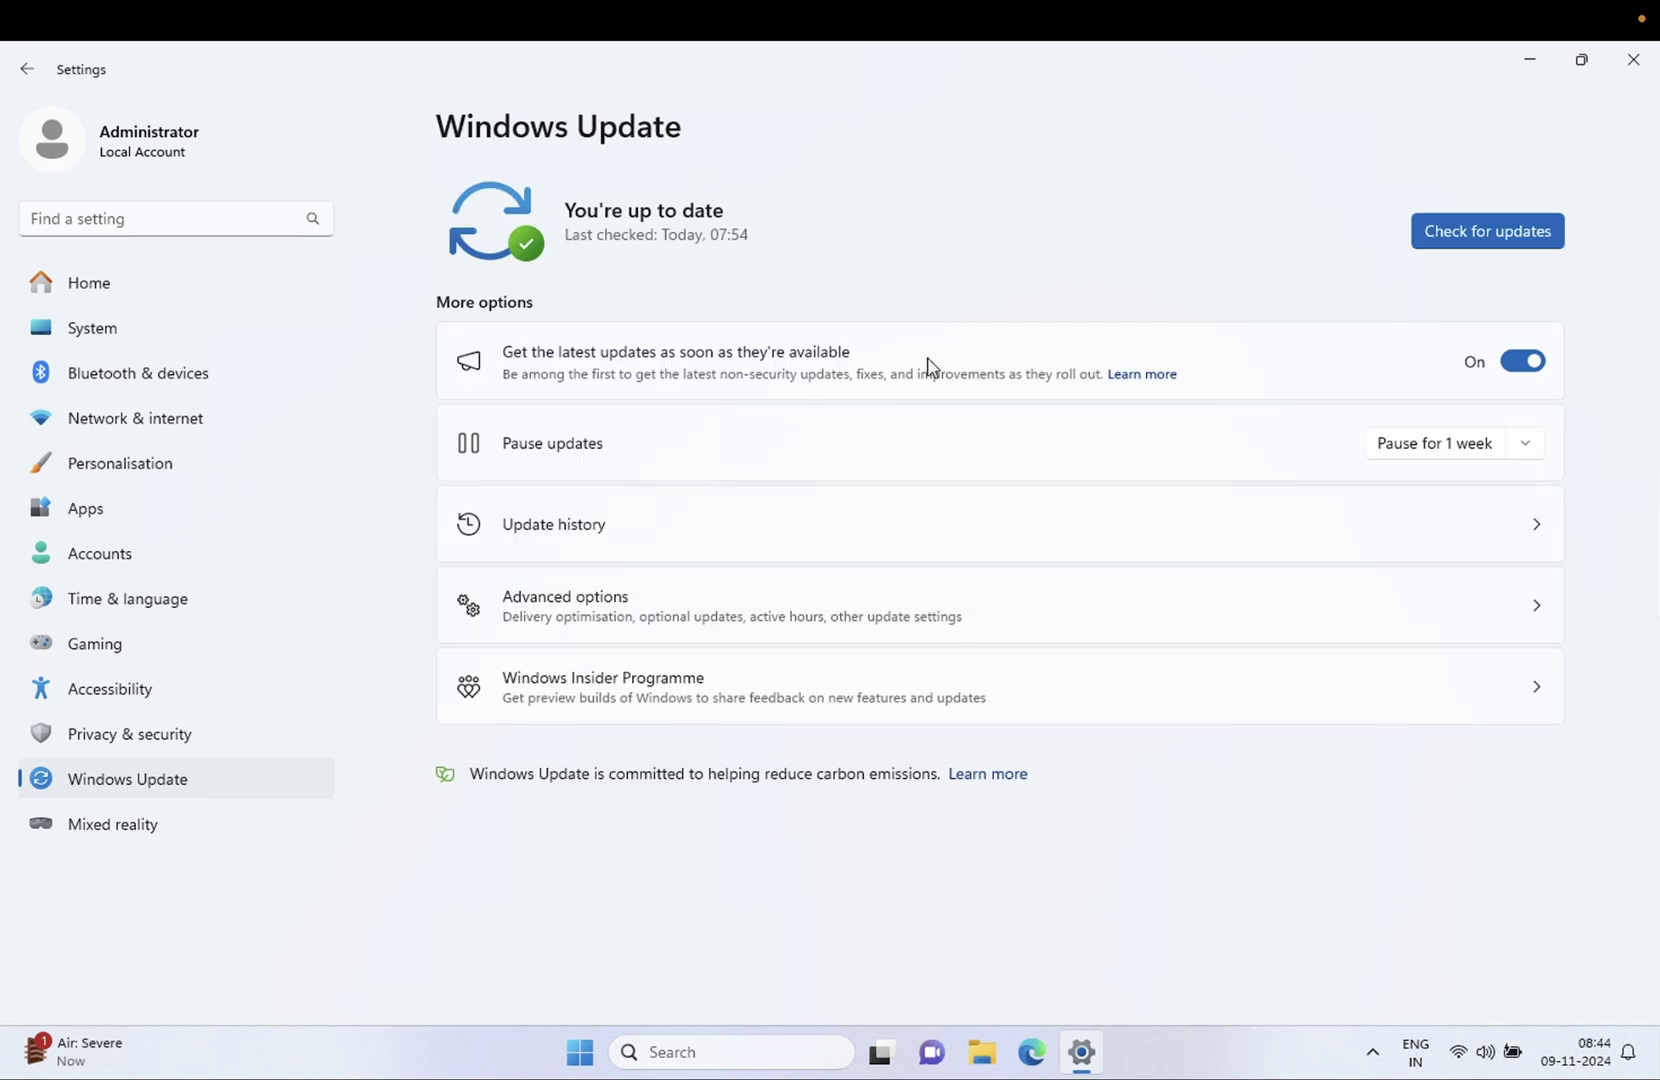
left_click(1500, 230)
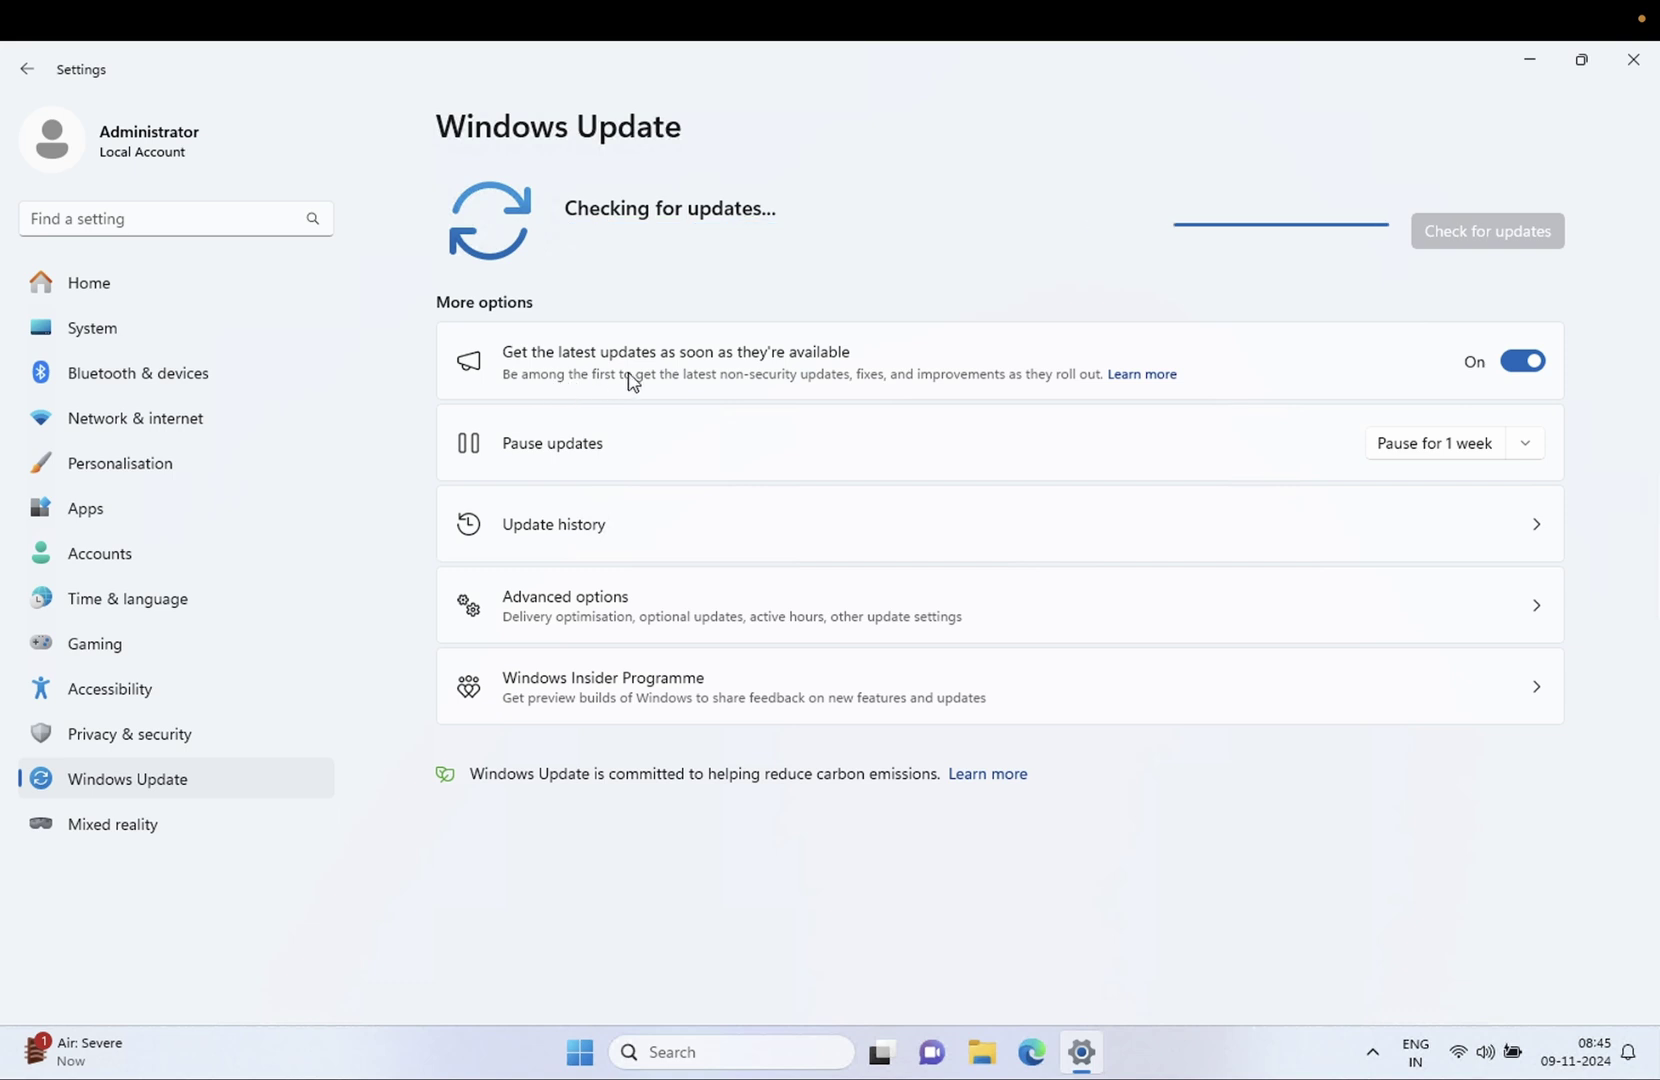
Pause Windows updates for one week and resume them to restart the update check
left_click(1533, 368)
left_click(1533, 368)
left_click(1445, 452)
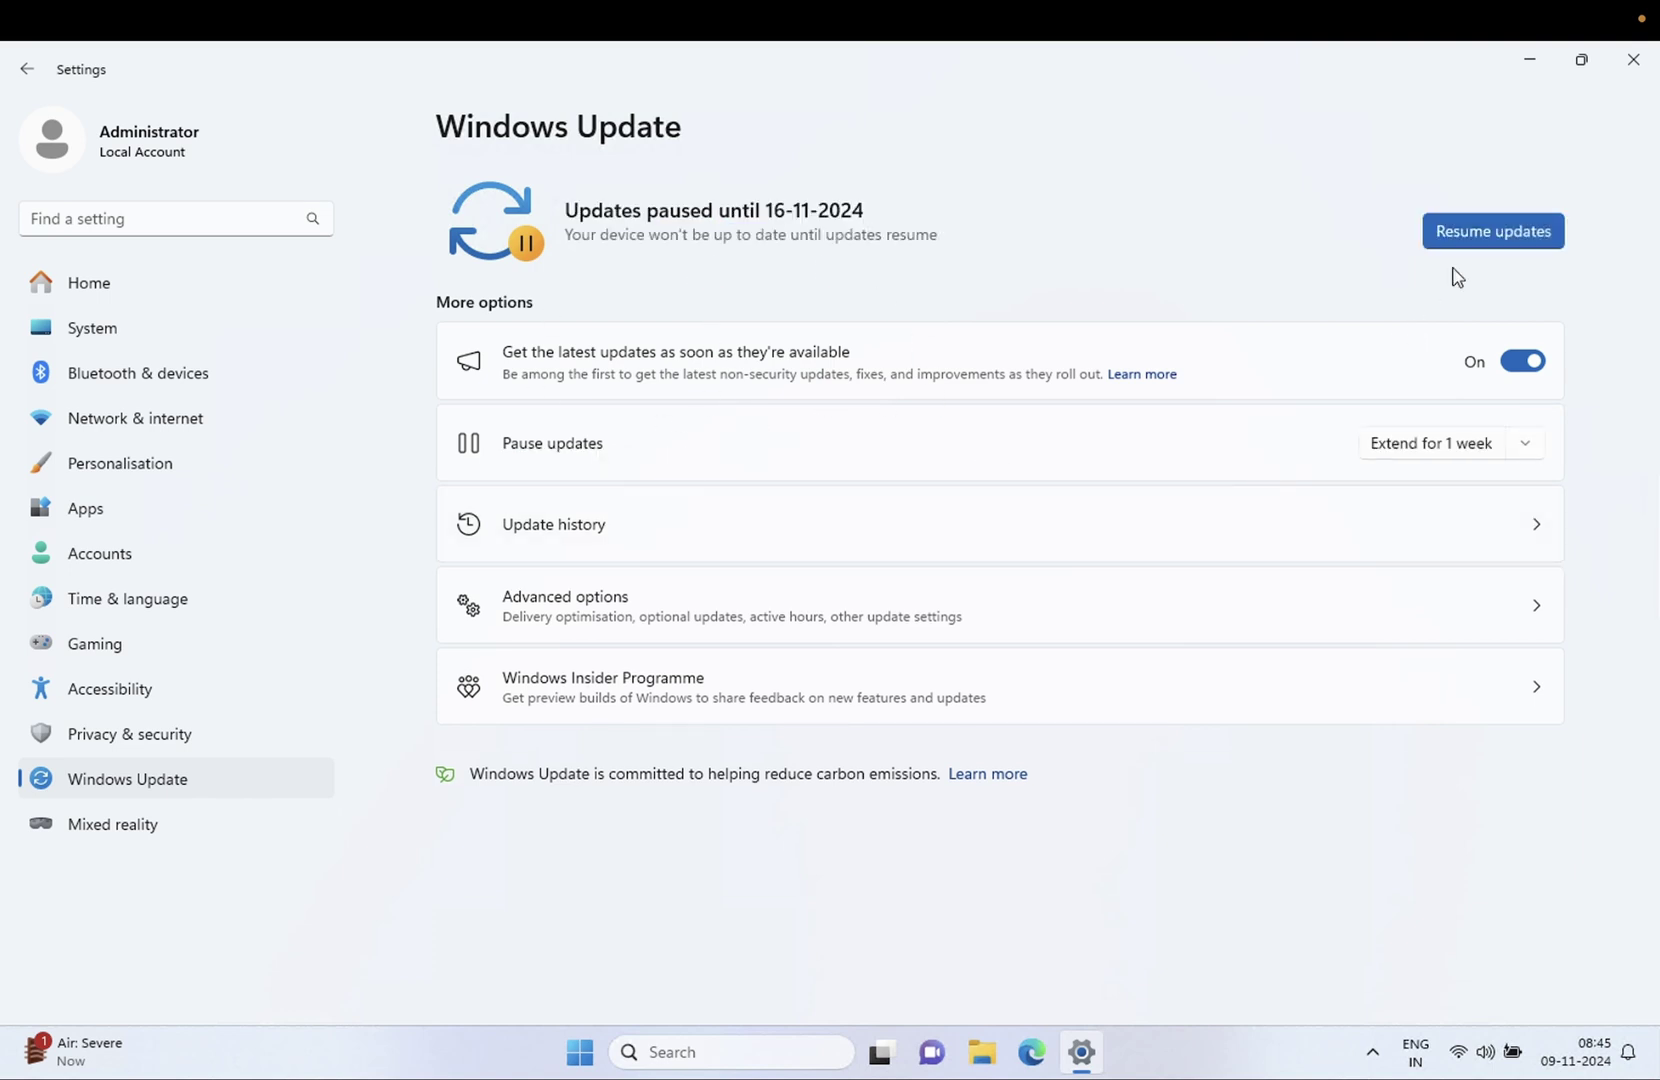
left_click(1477, 243)
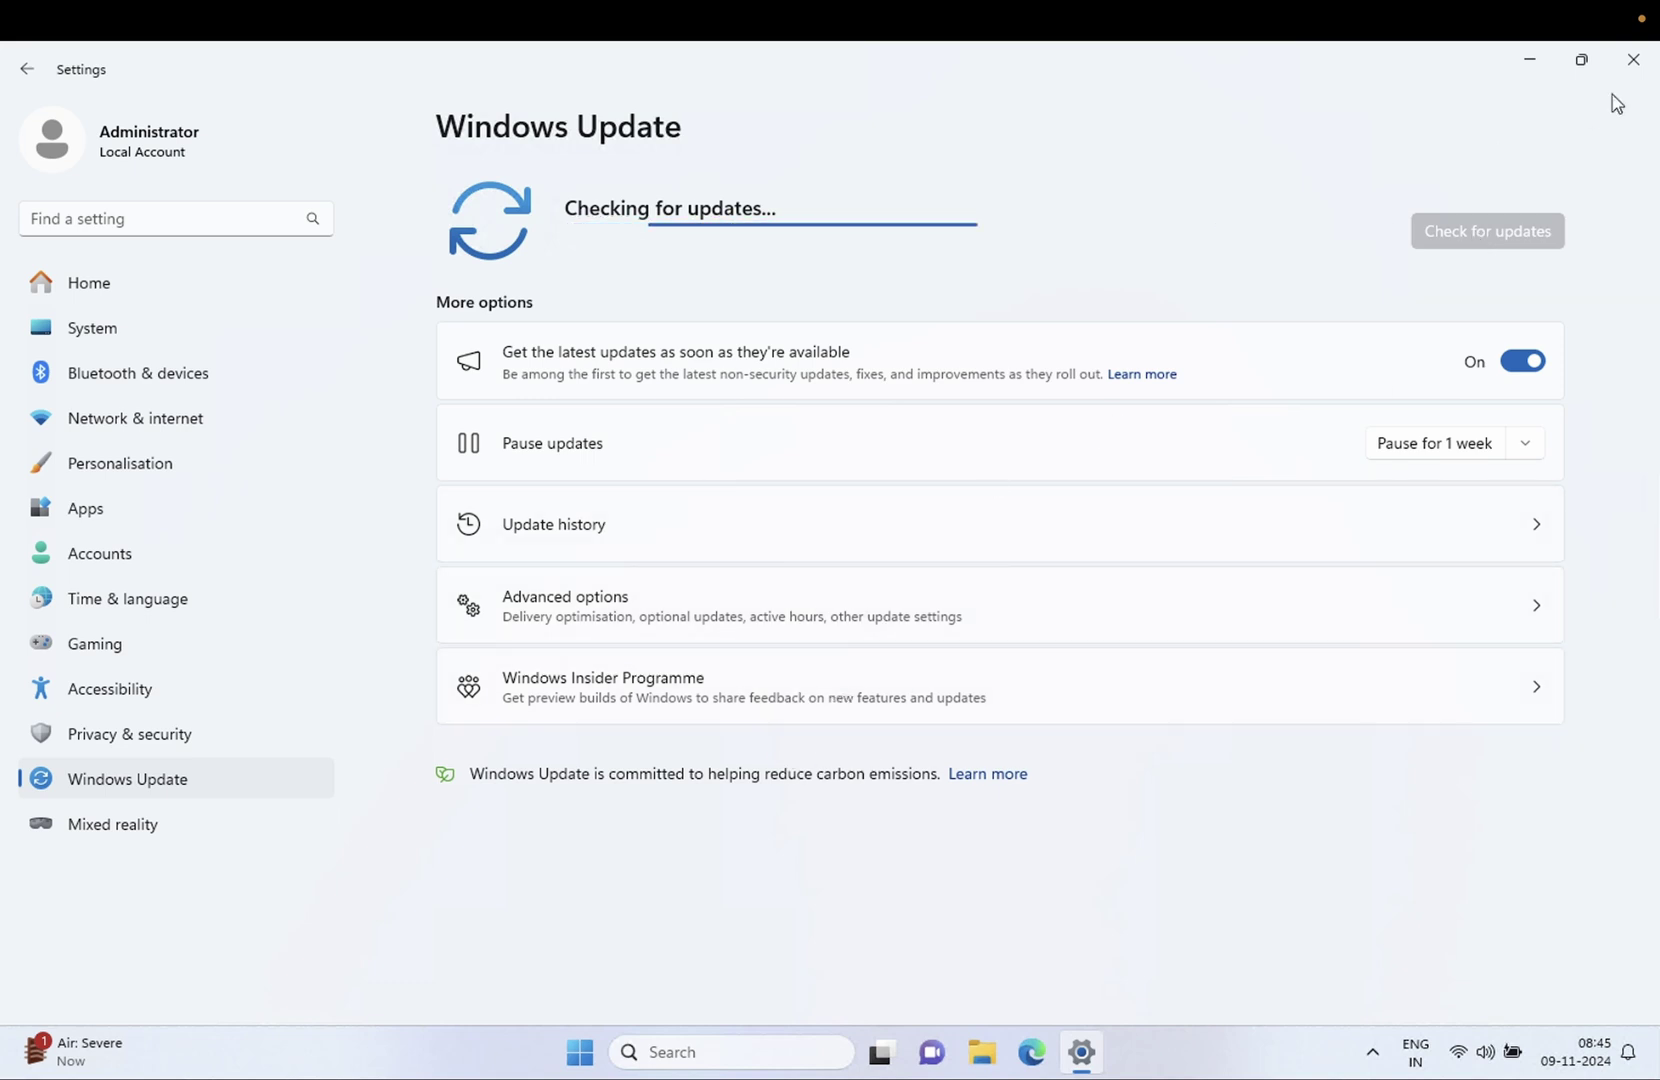
Minimize Settings, open the Local Group Policy Editor in a maximized window and widen its policy tree
left_click(1530, 62)
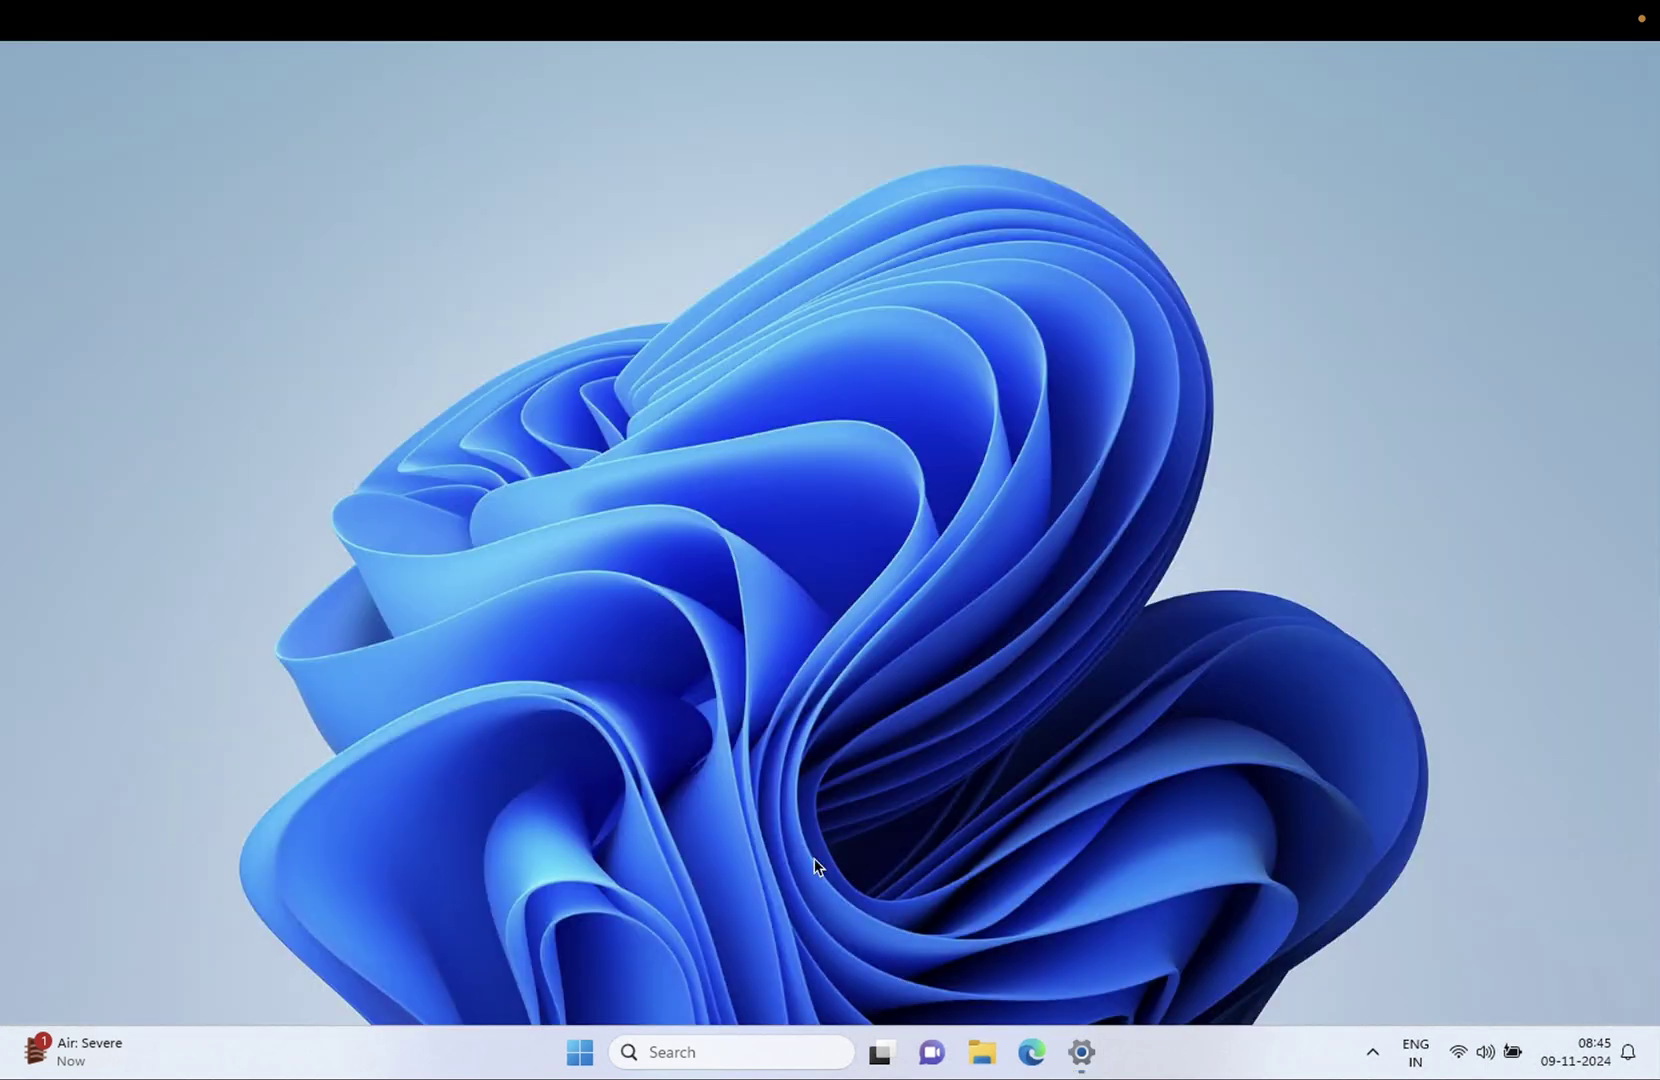
left_click(715, 1062)
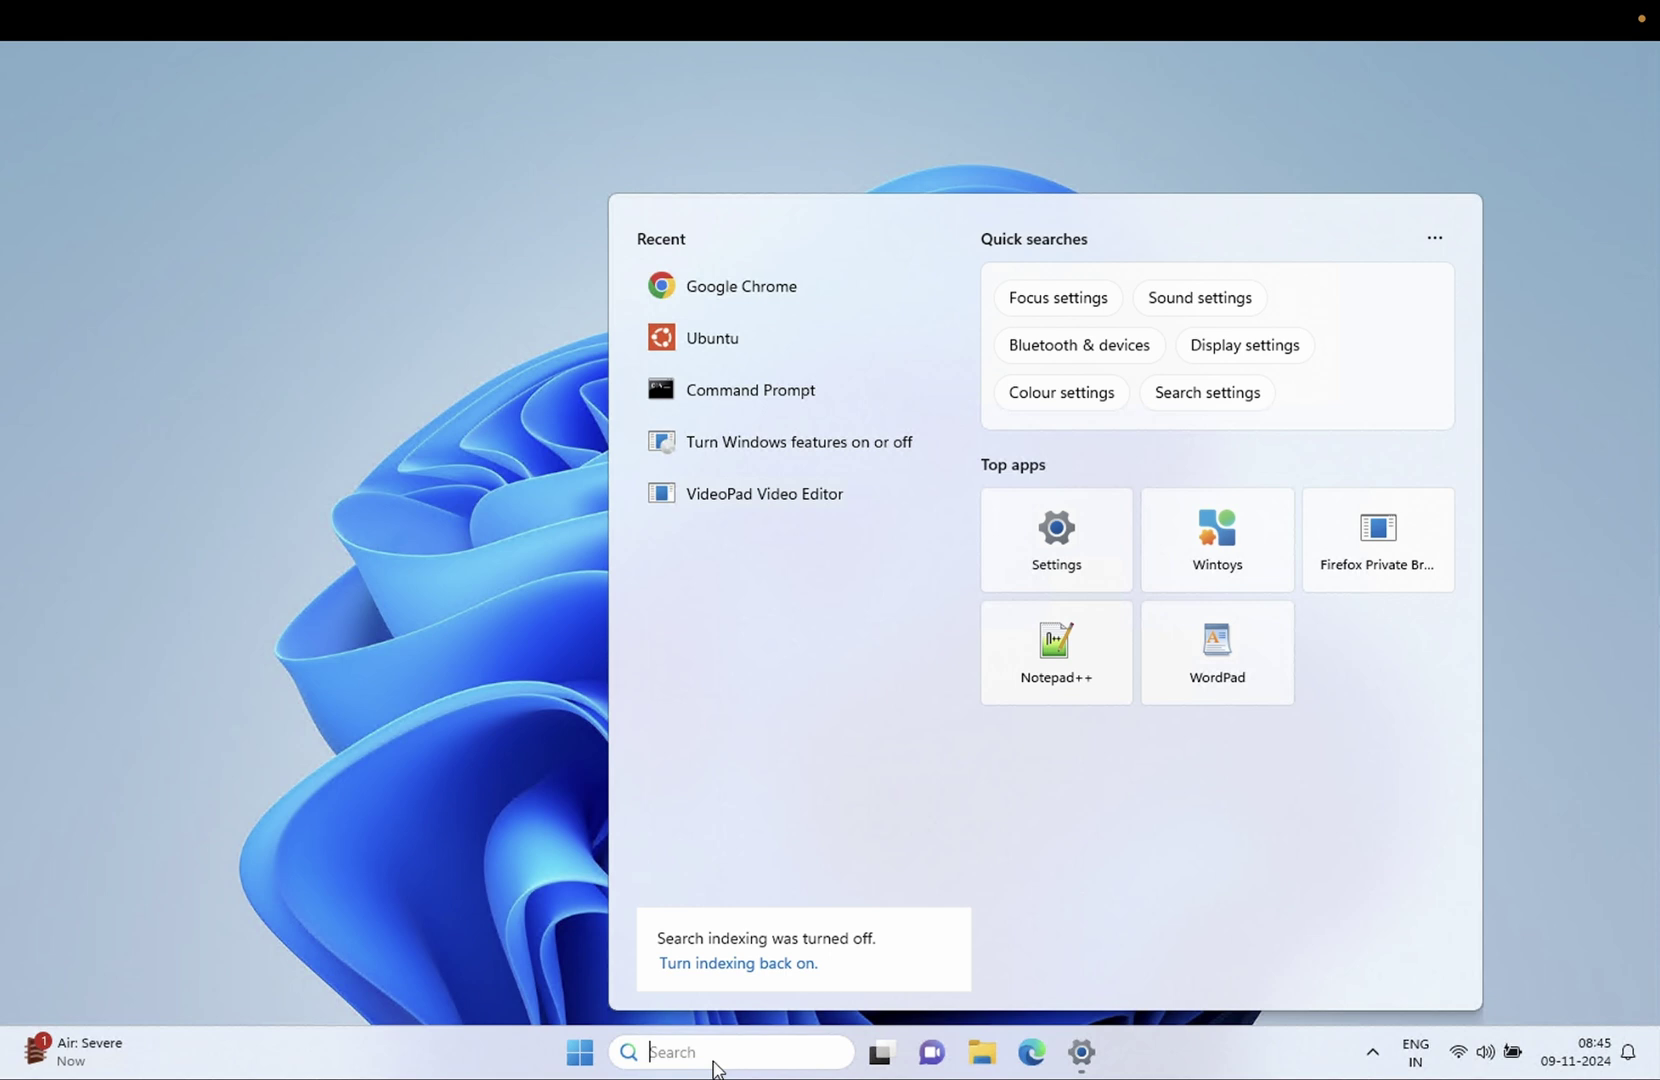
type("grou")
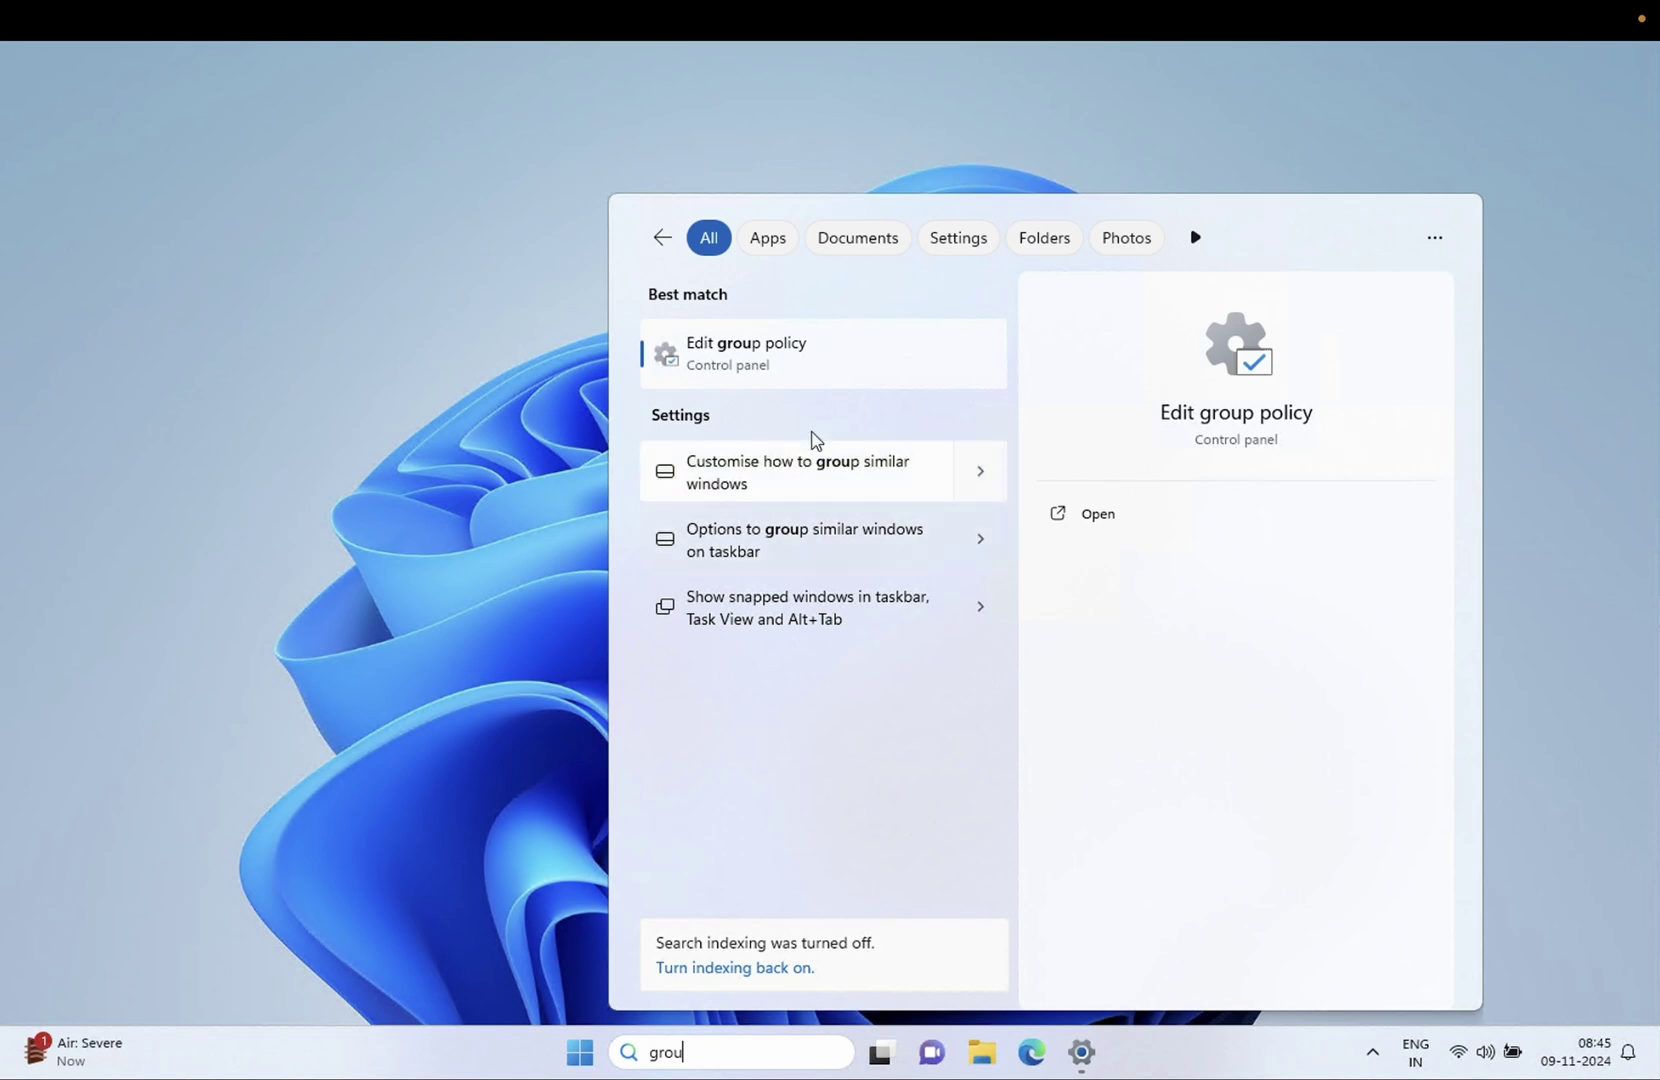
left_click(822, 360)
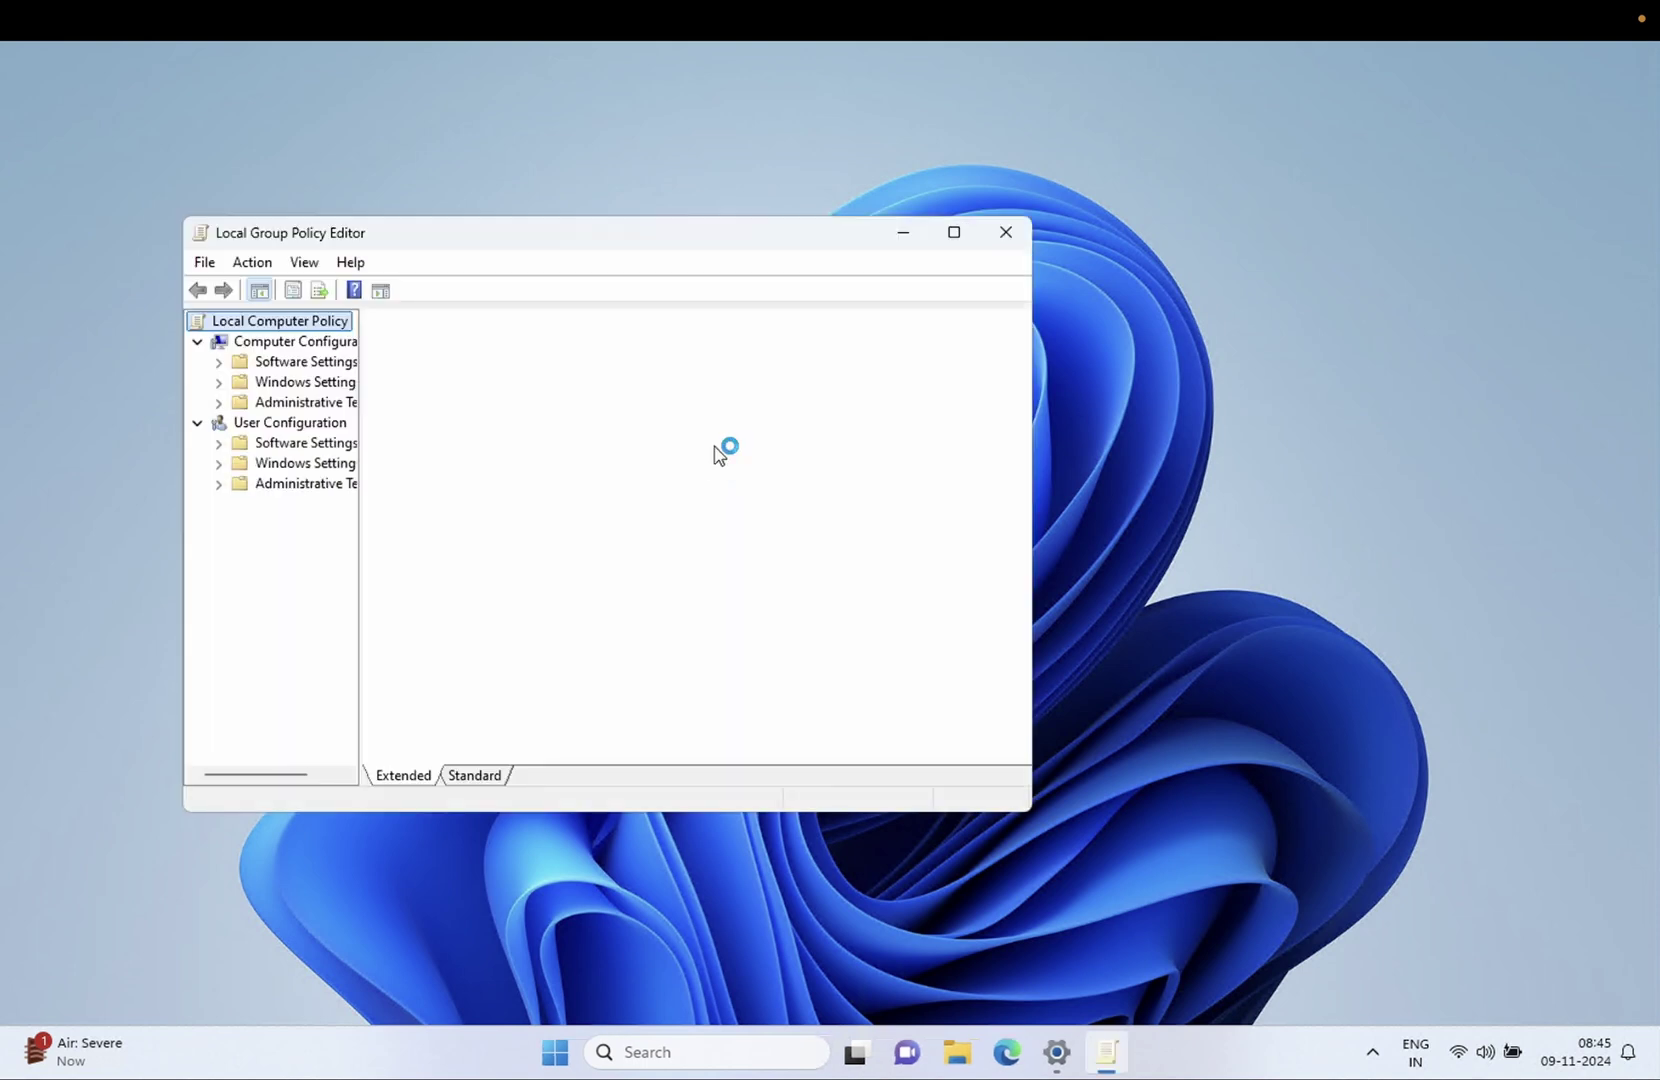
left_click(959, 237)
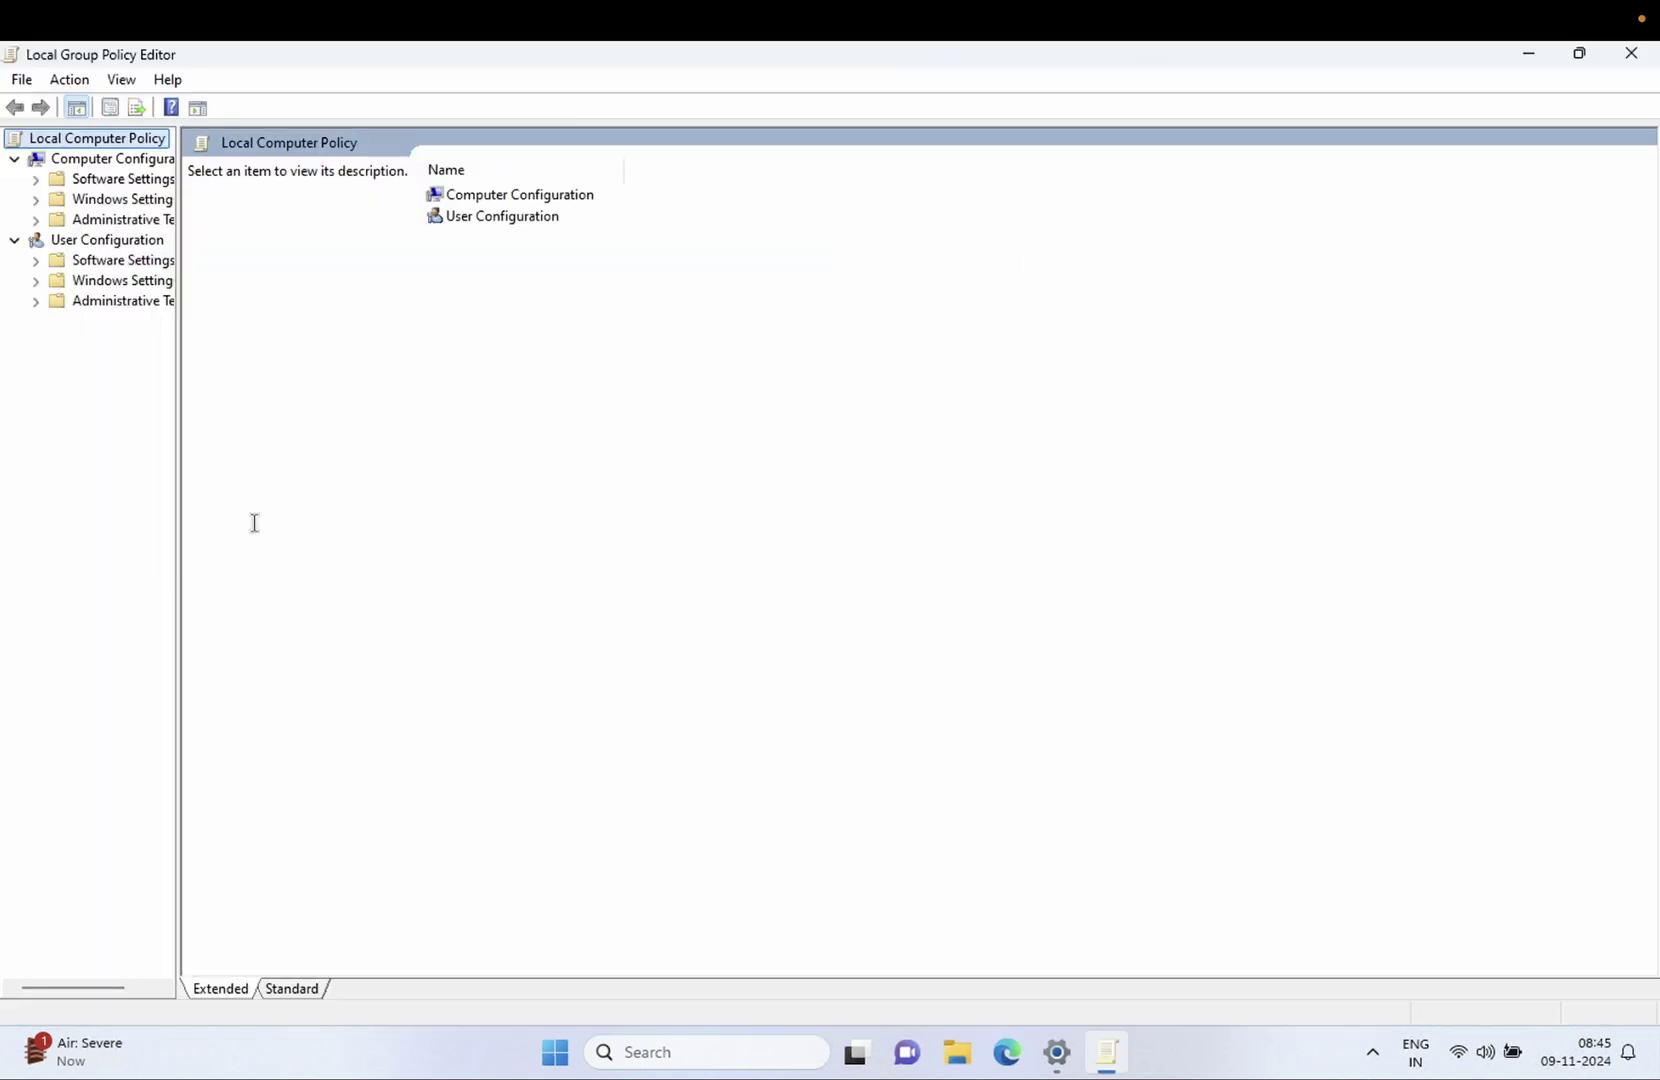
left_click_drag(177, 489, 374, 456)
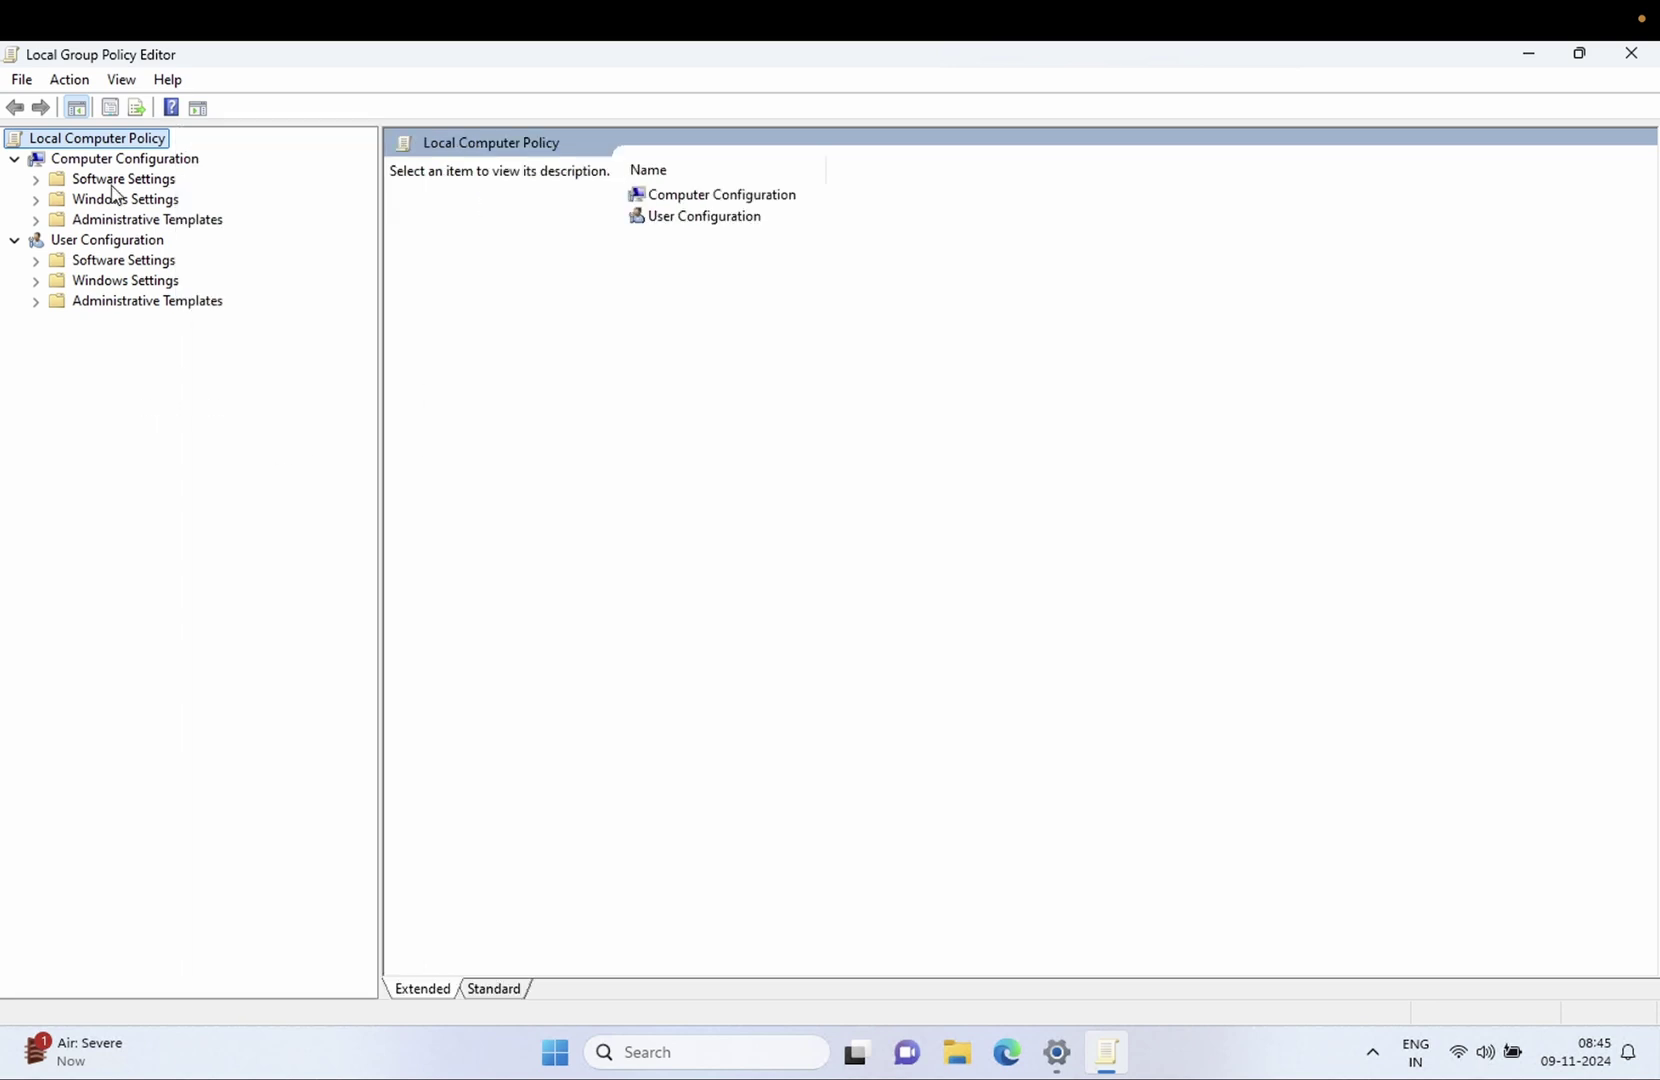
Browse Computer Configuration > Administrative Templates > Windows Components > Windows Update to the "Manage updates offered from Windows Update" folder
left_click(106, 162)
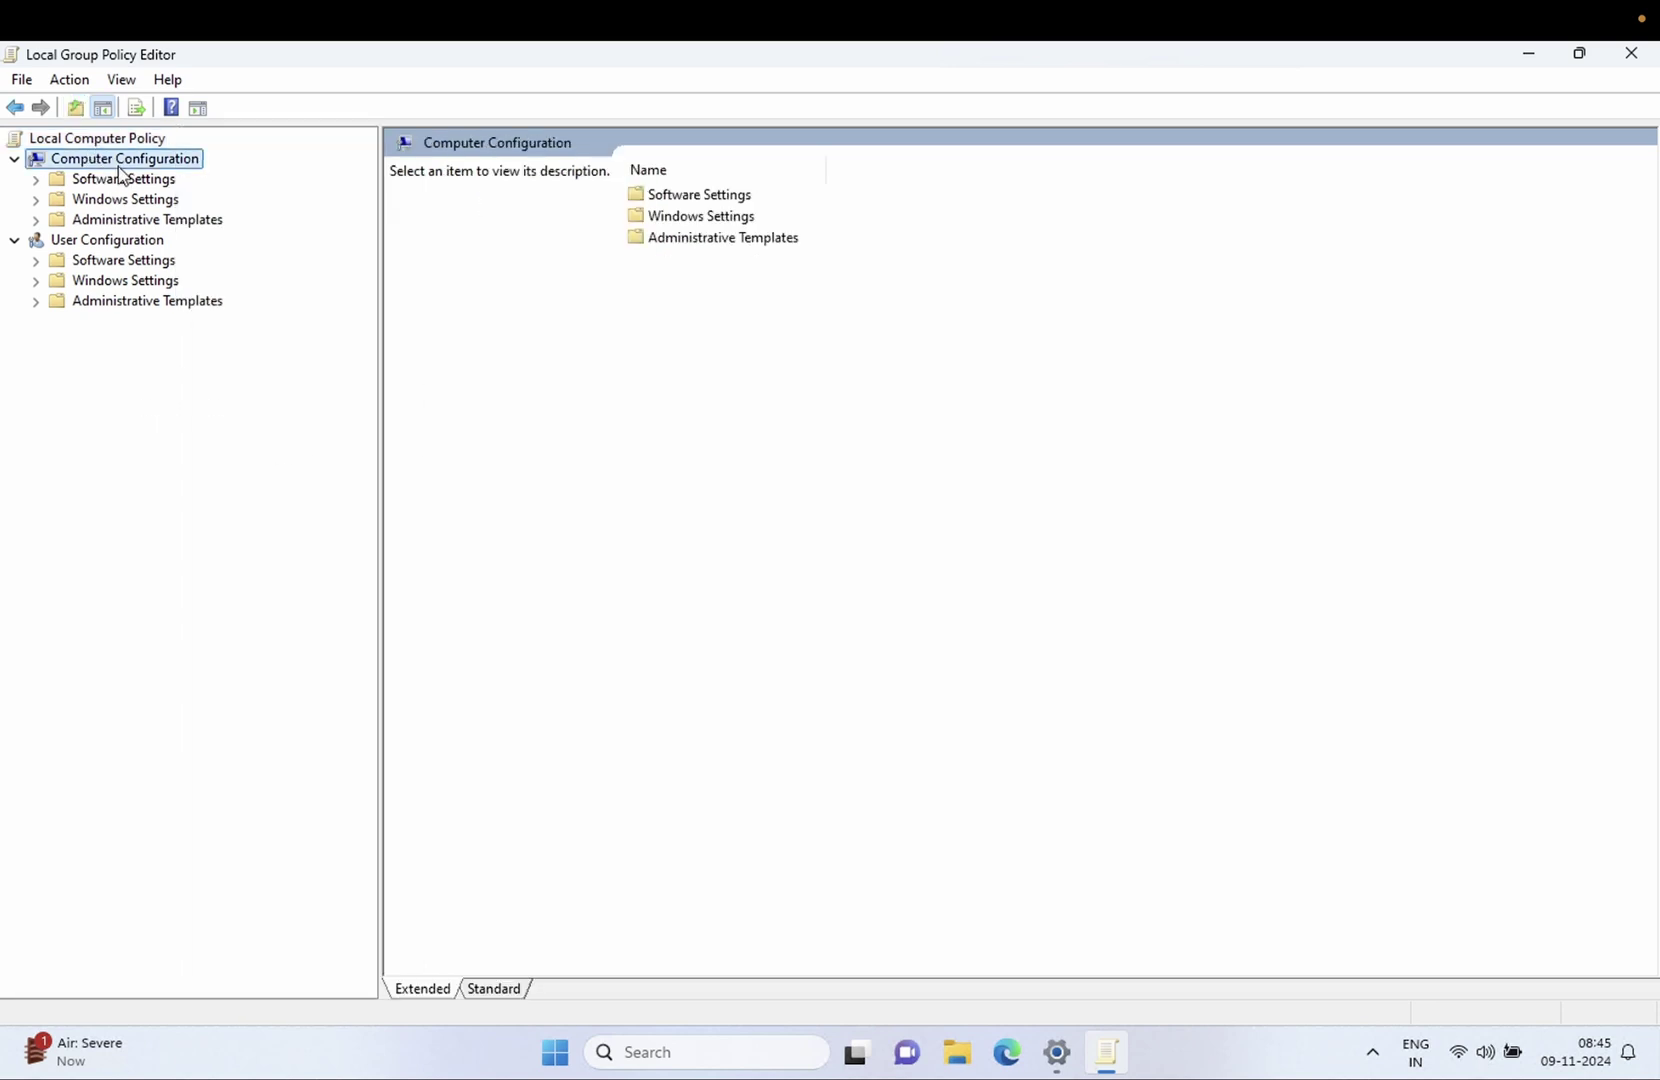
double_click(114, 227)
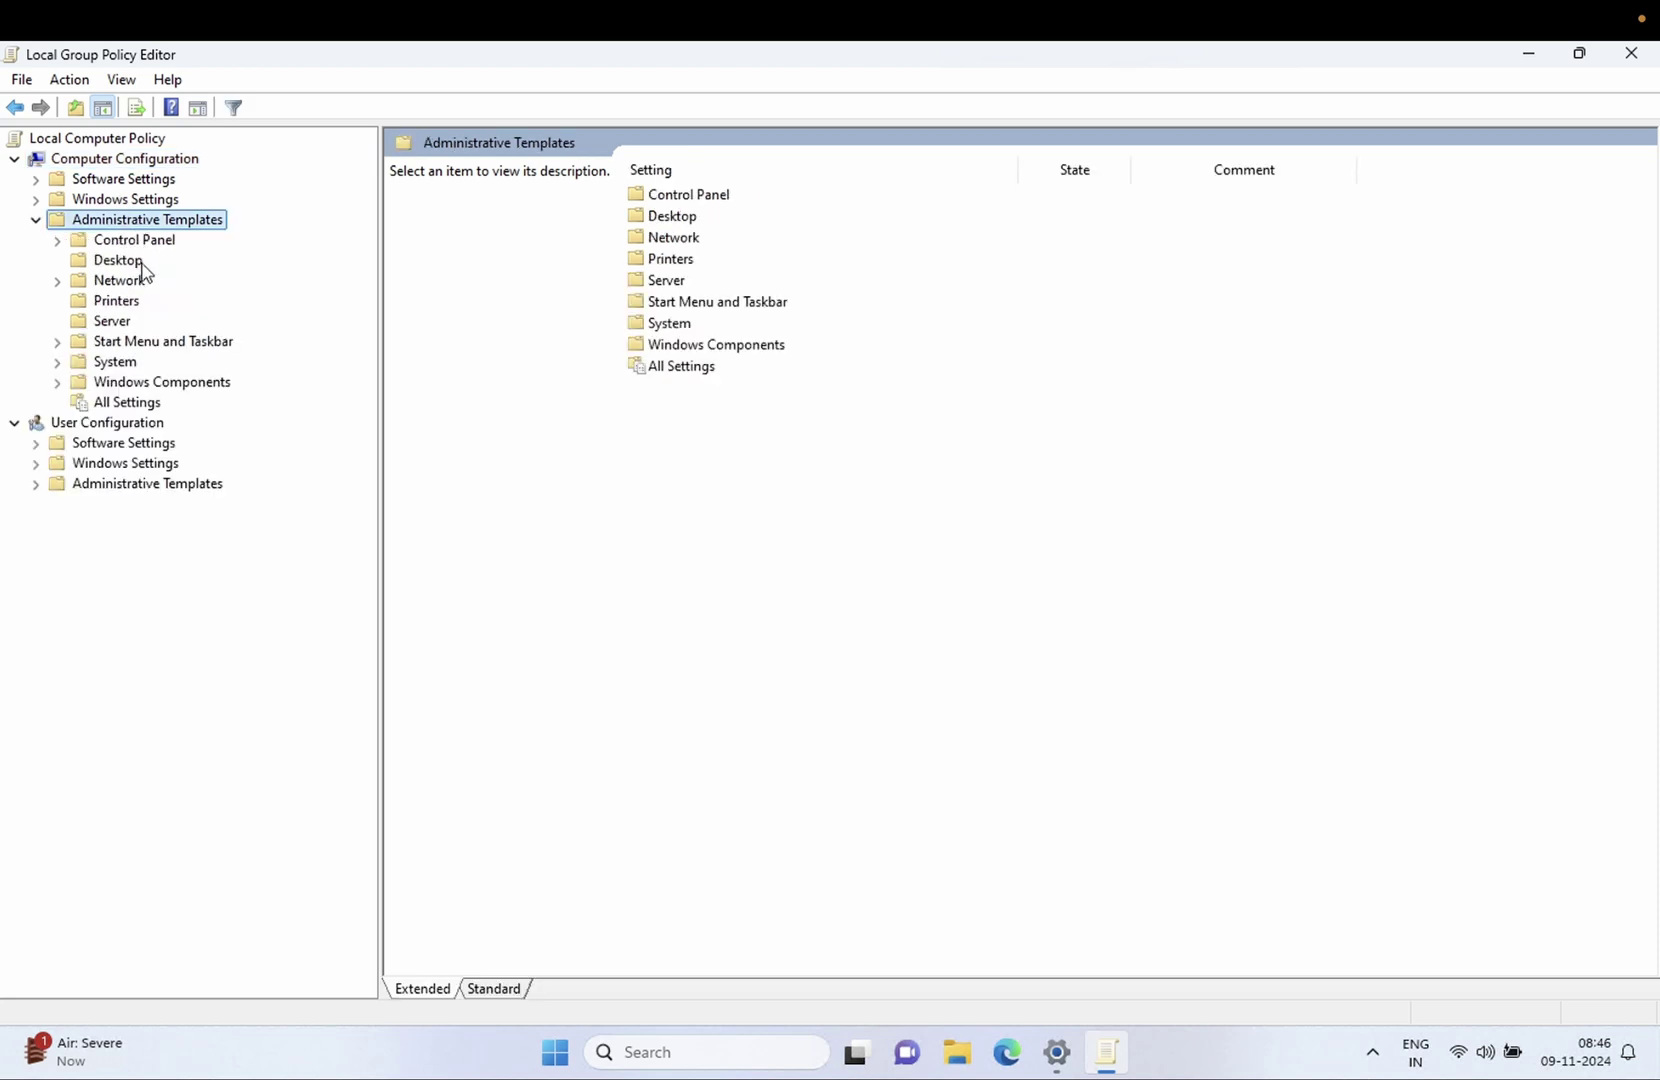
double_click(135, 383)
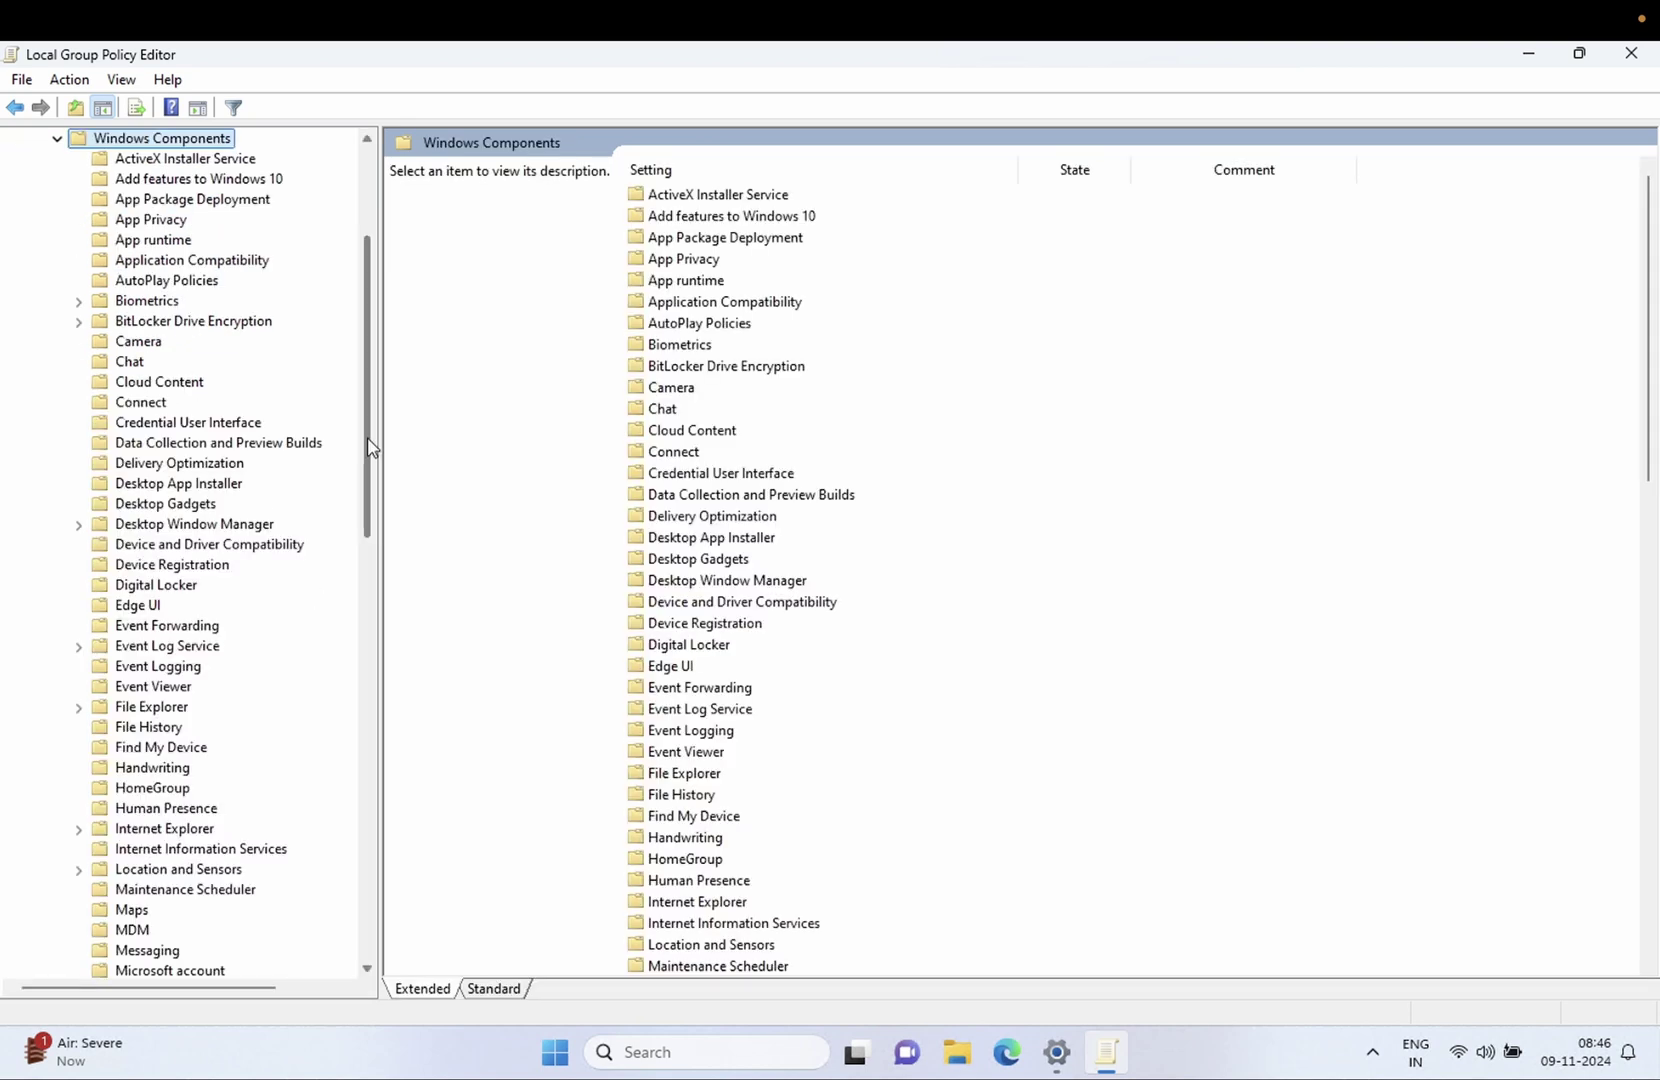
left_click_drag(370, 448, 389, 862)
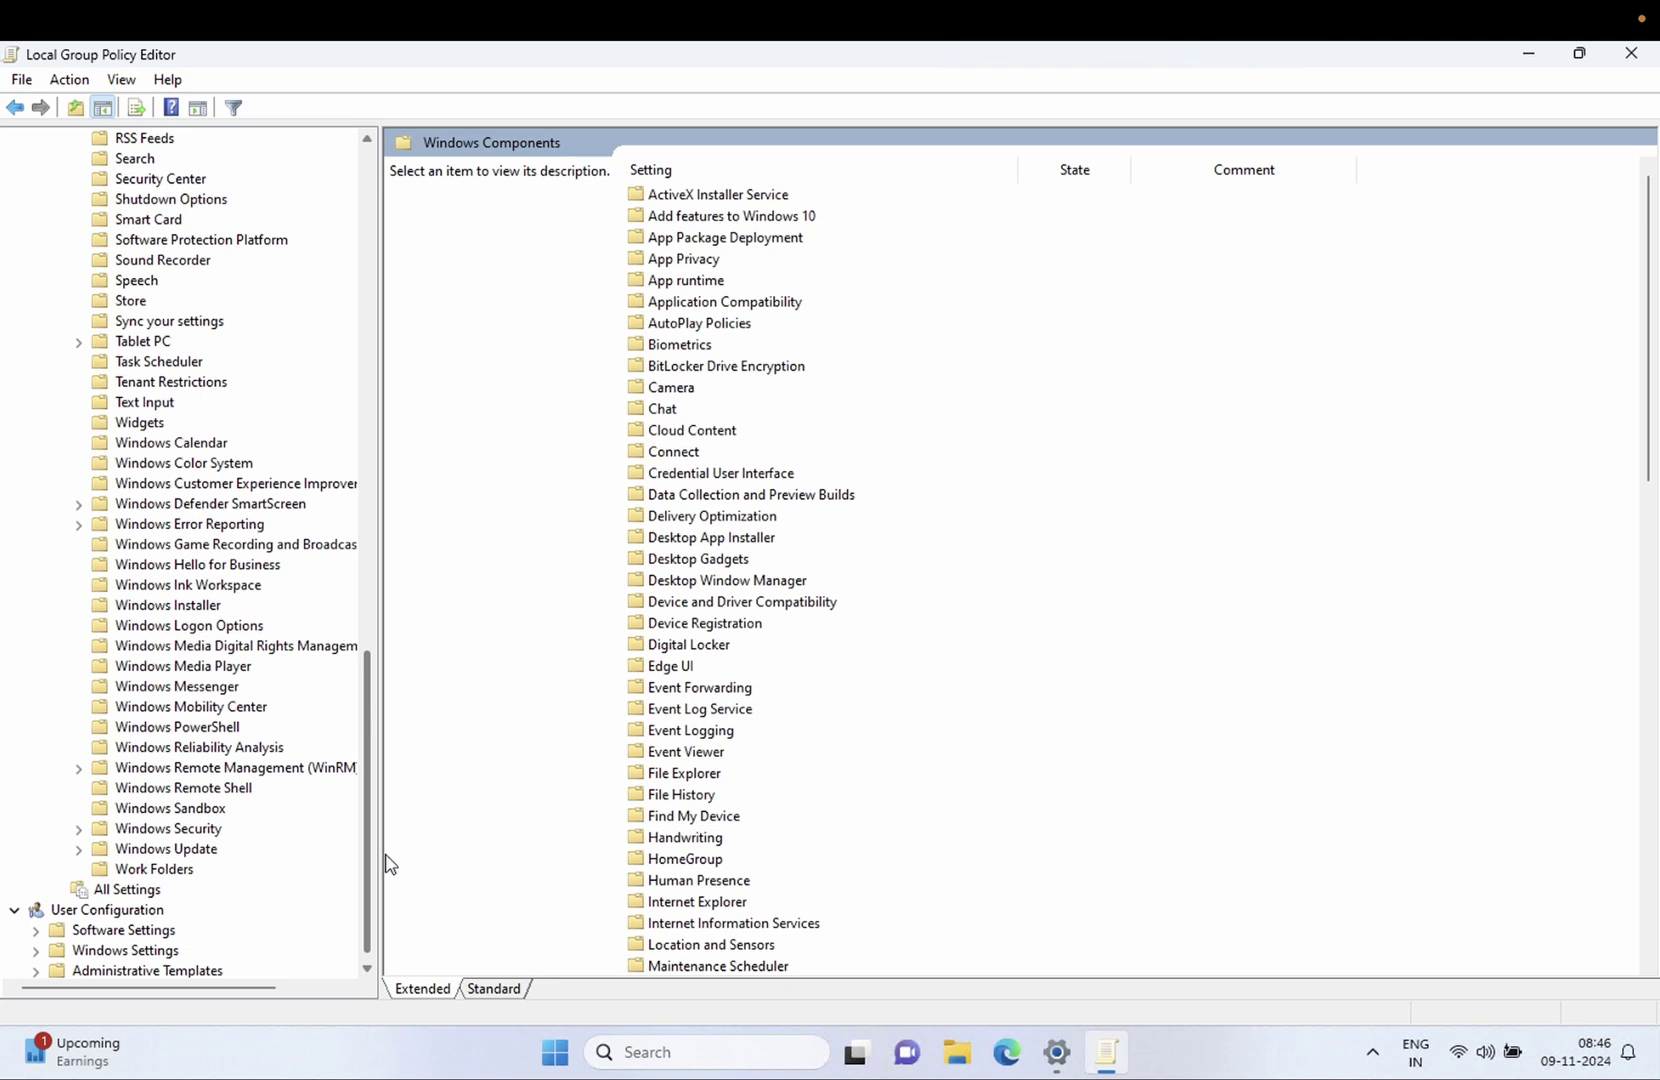
double_click(168, 850)
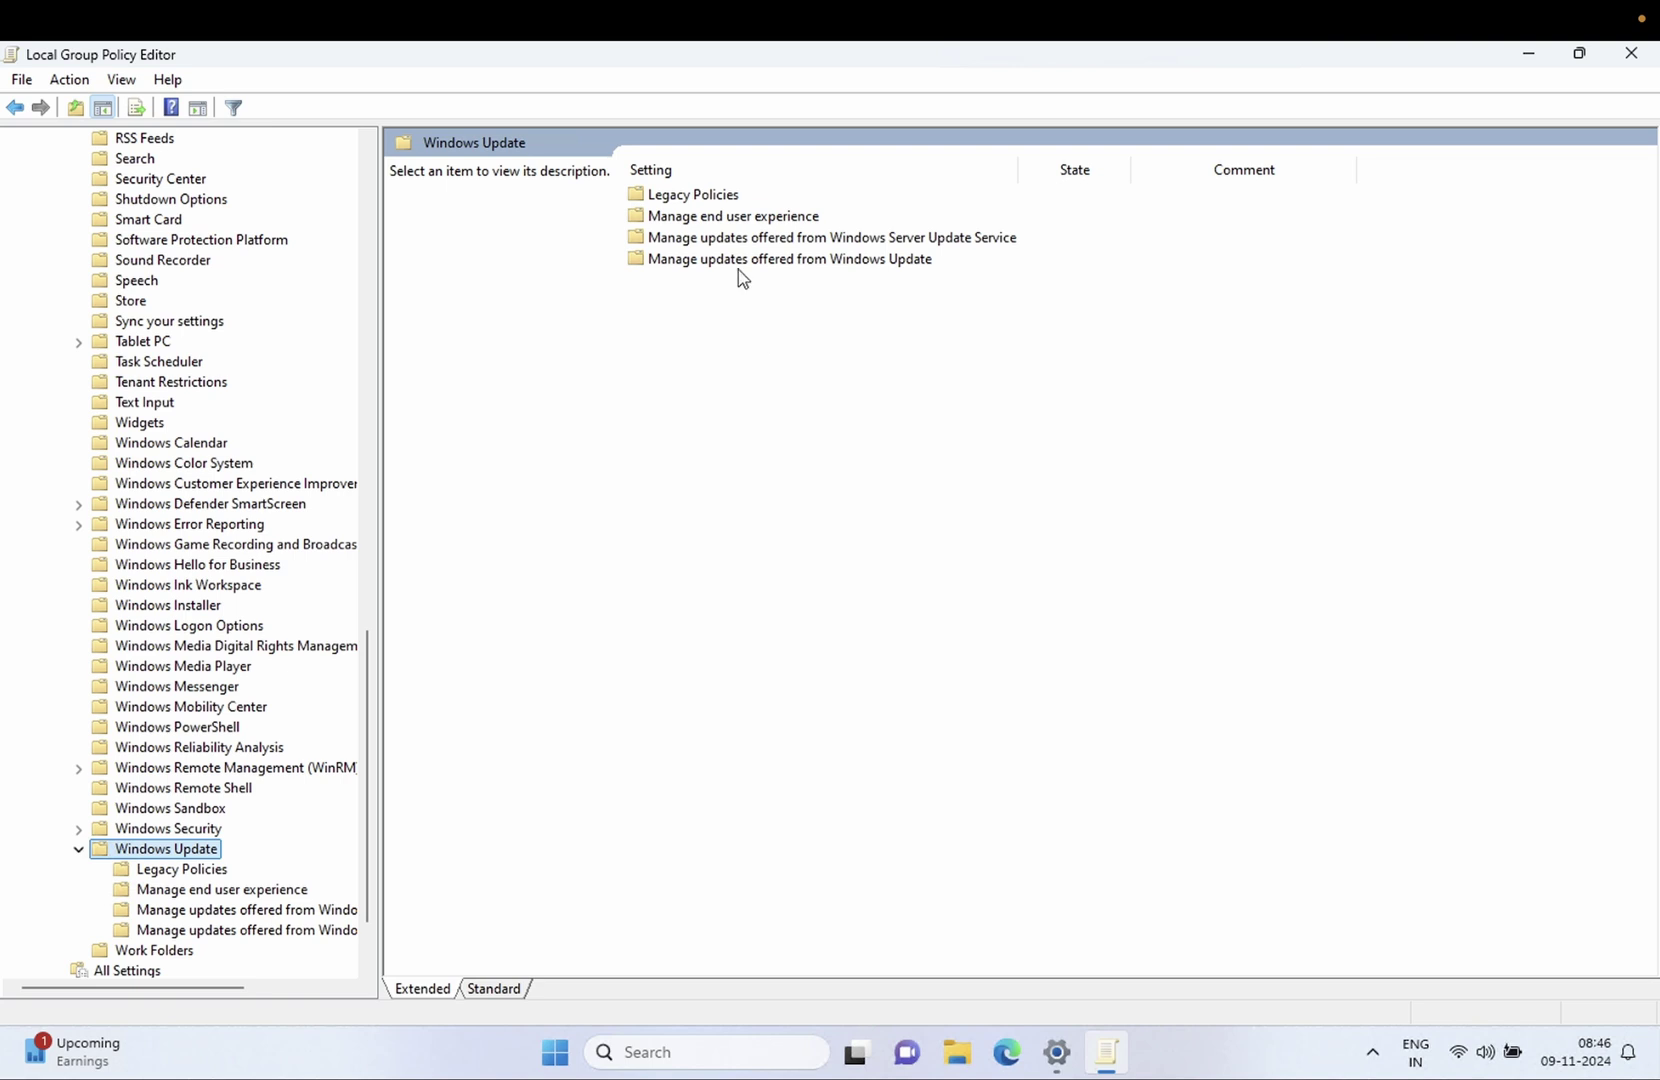
double_click(849, 262)
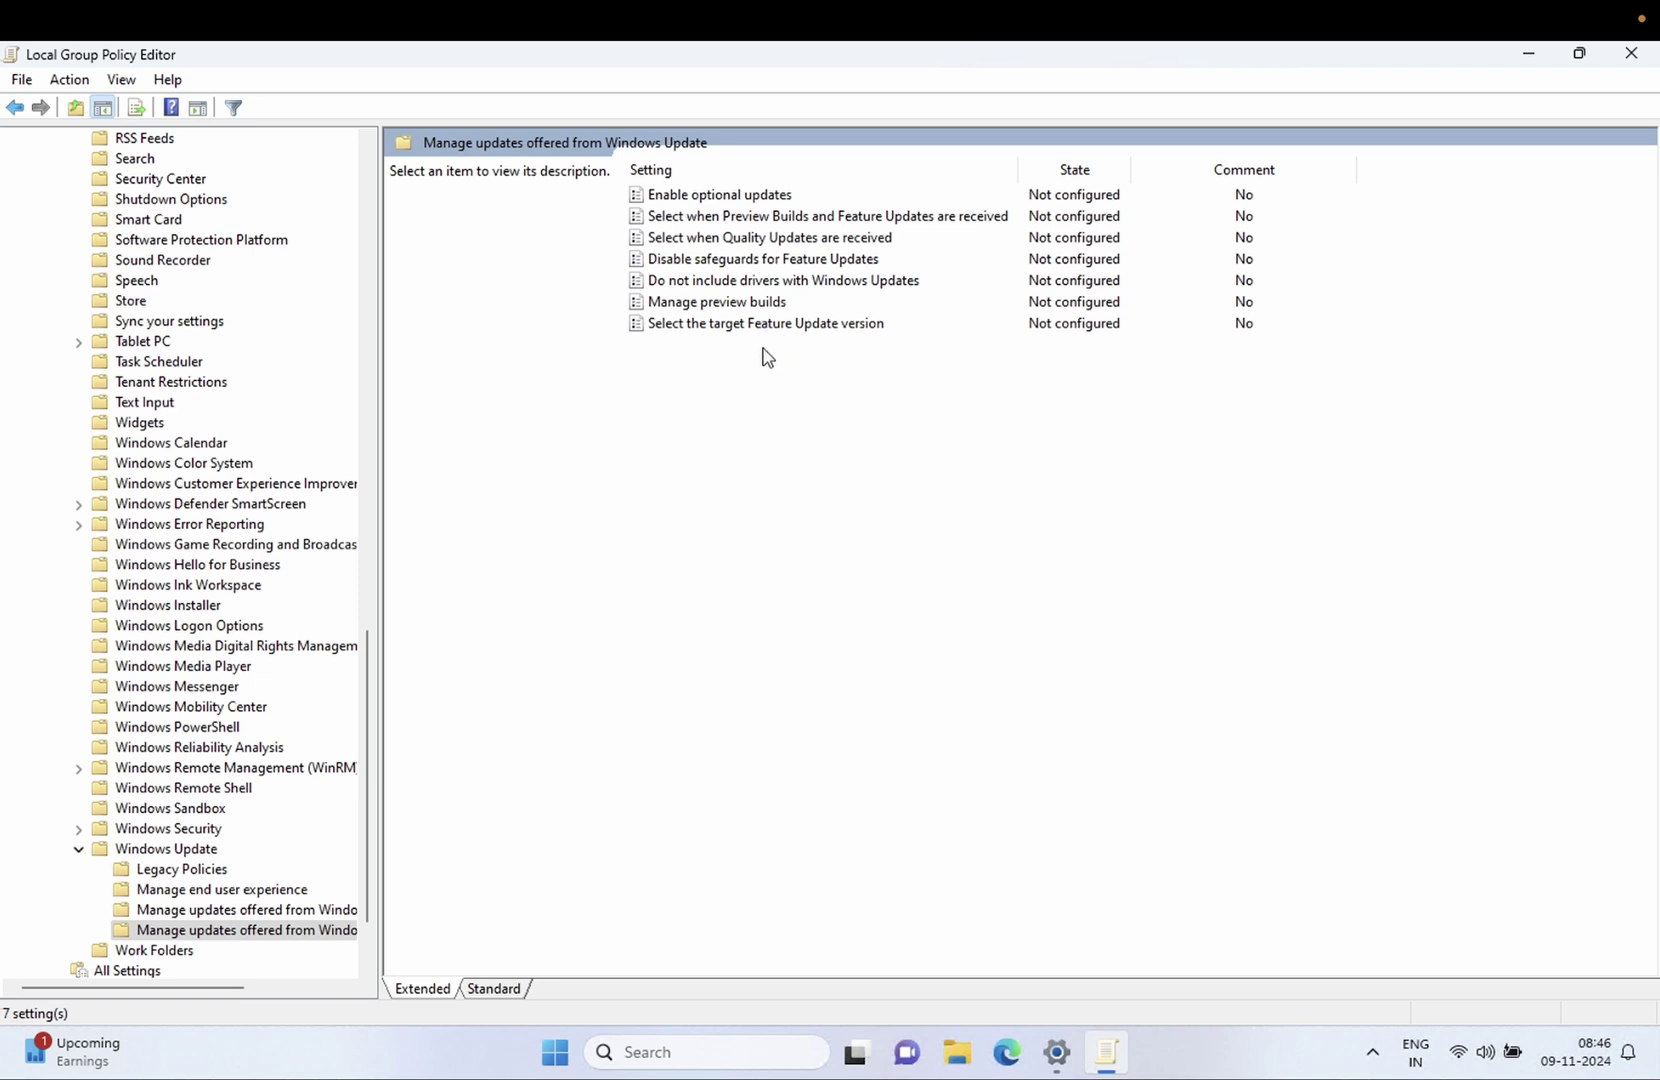
Enable the "Select the target Feature Update version" policy and set its product version to Windows 11
left_click(678, 330)
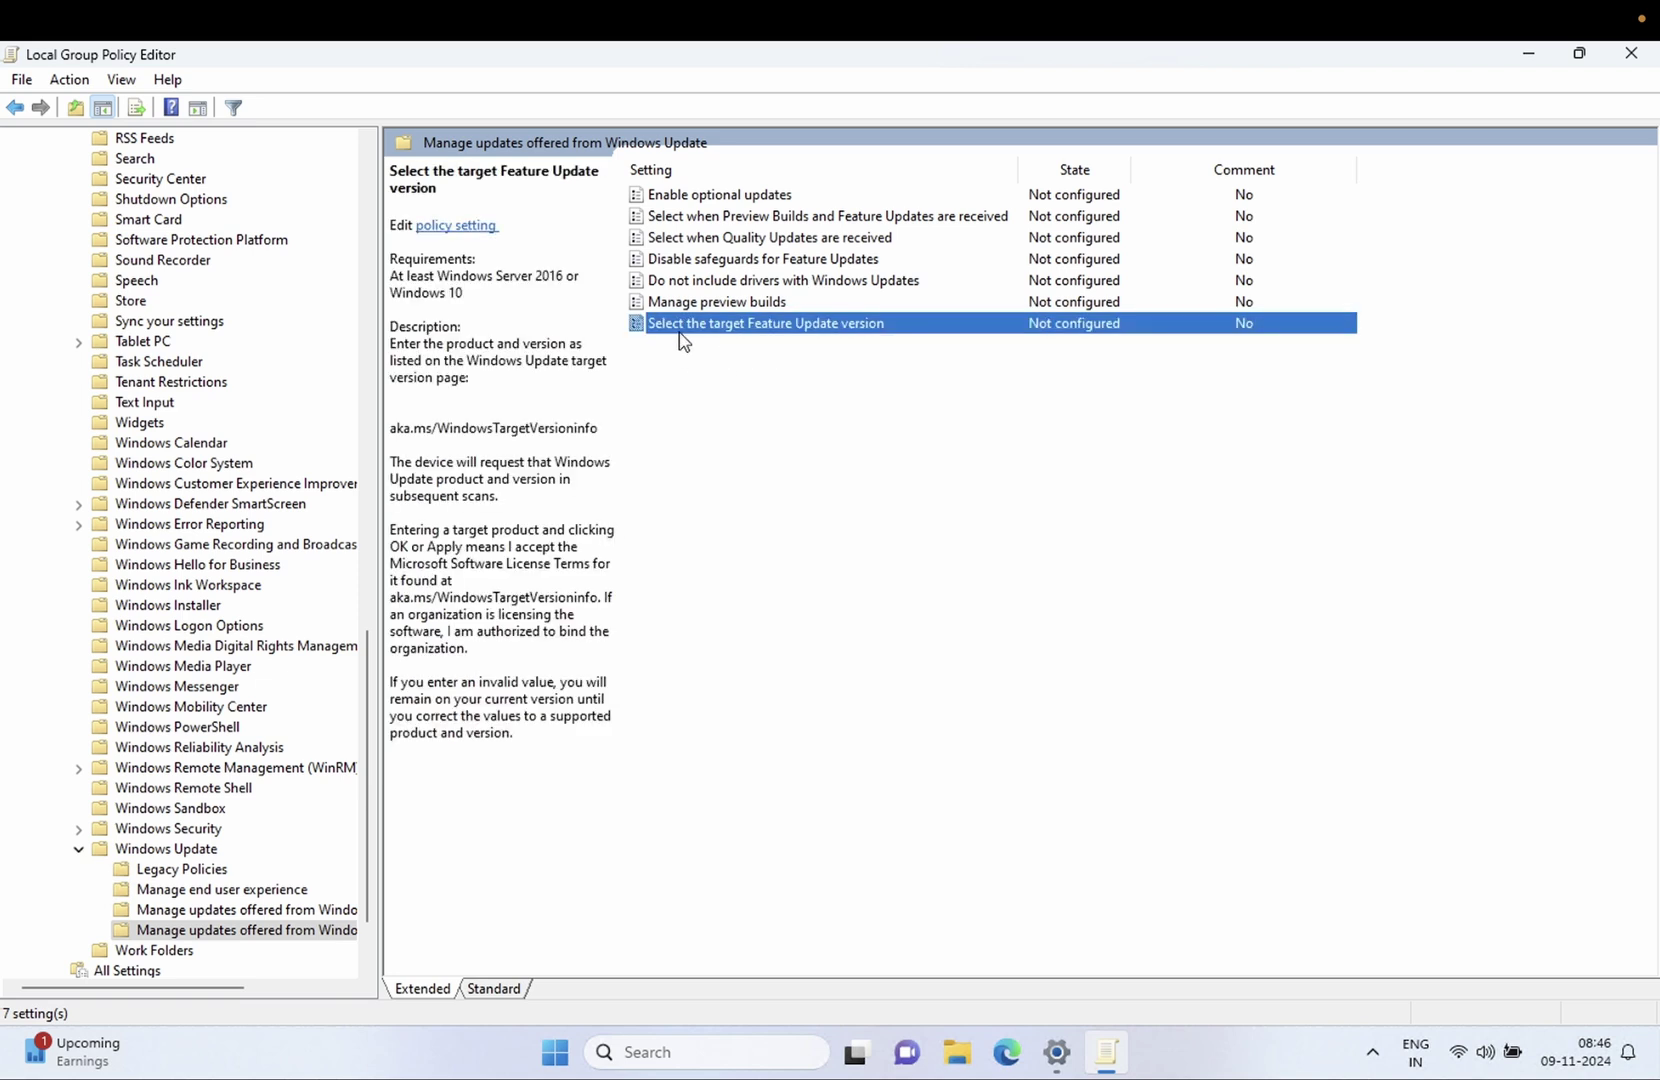
double_click(846, 326)
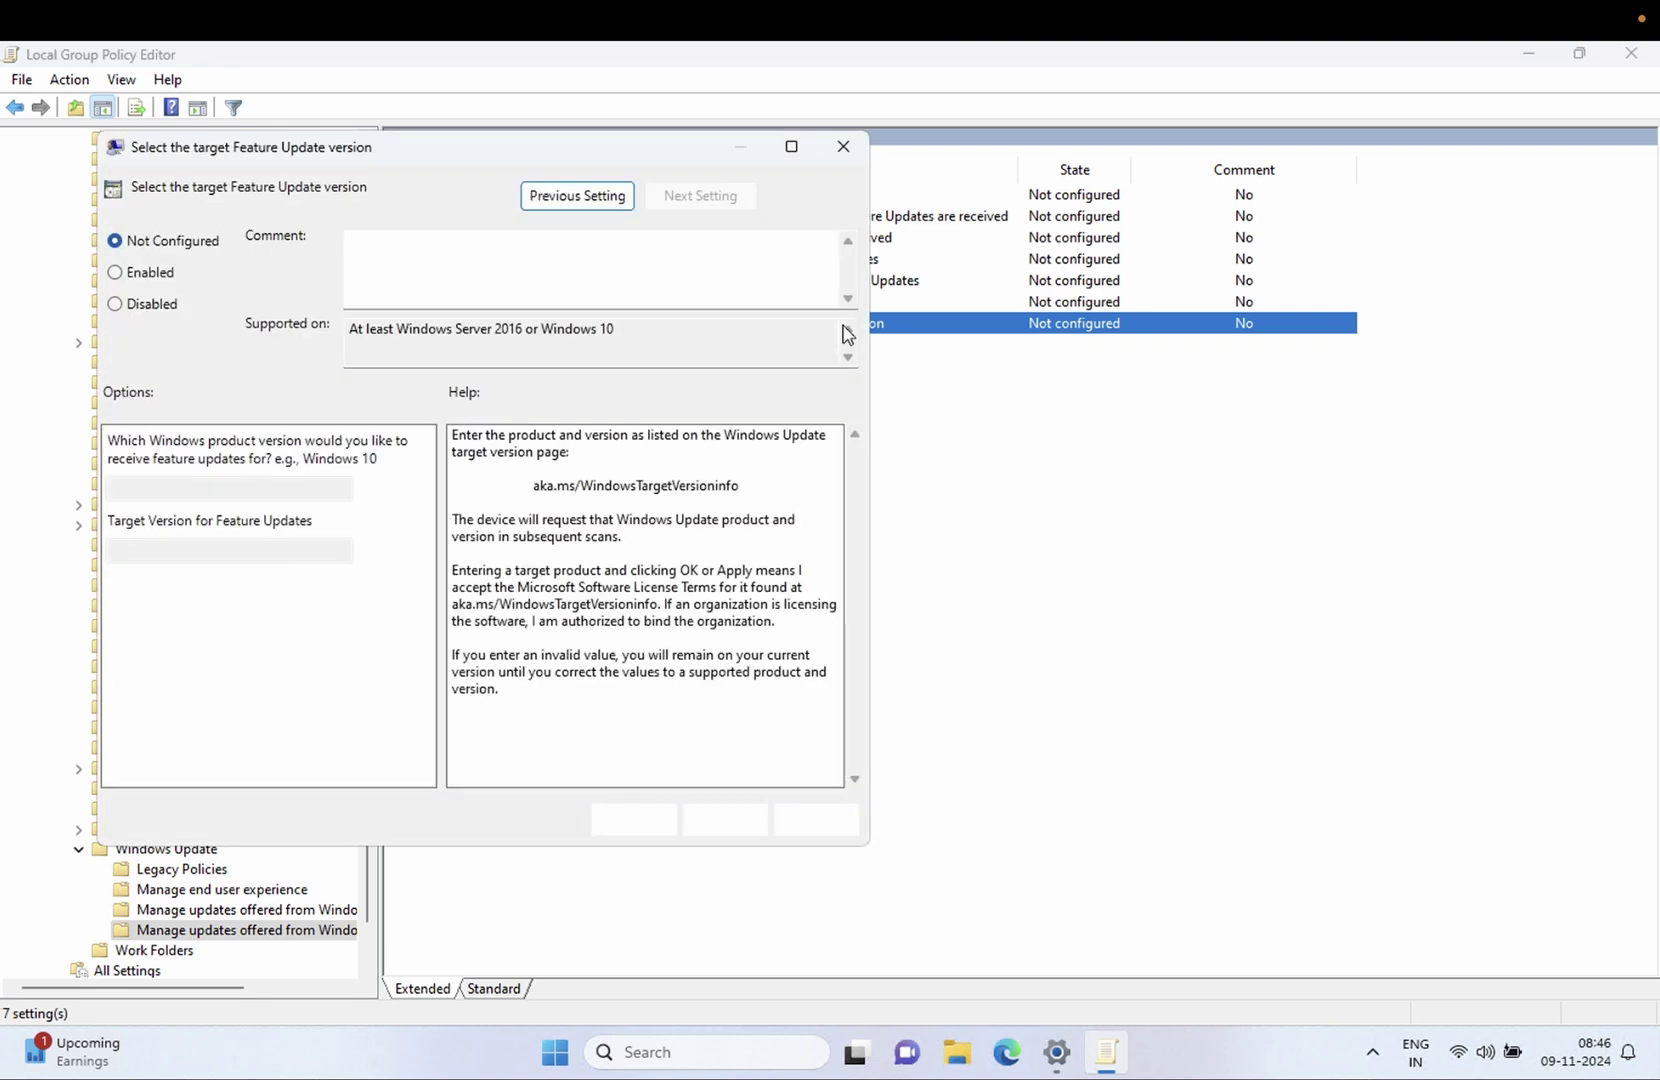
left_click(140, 286)
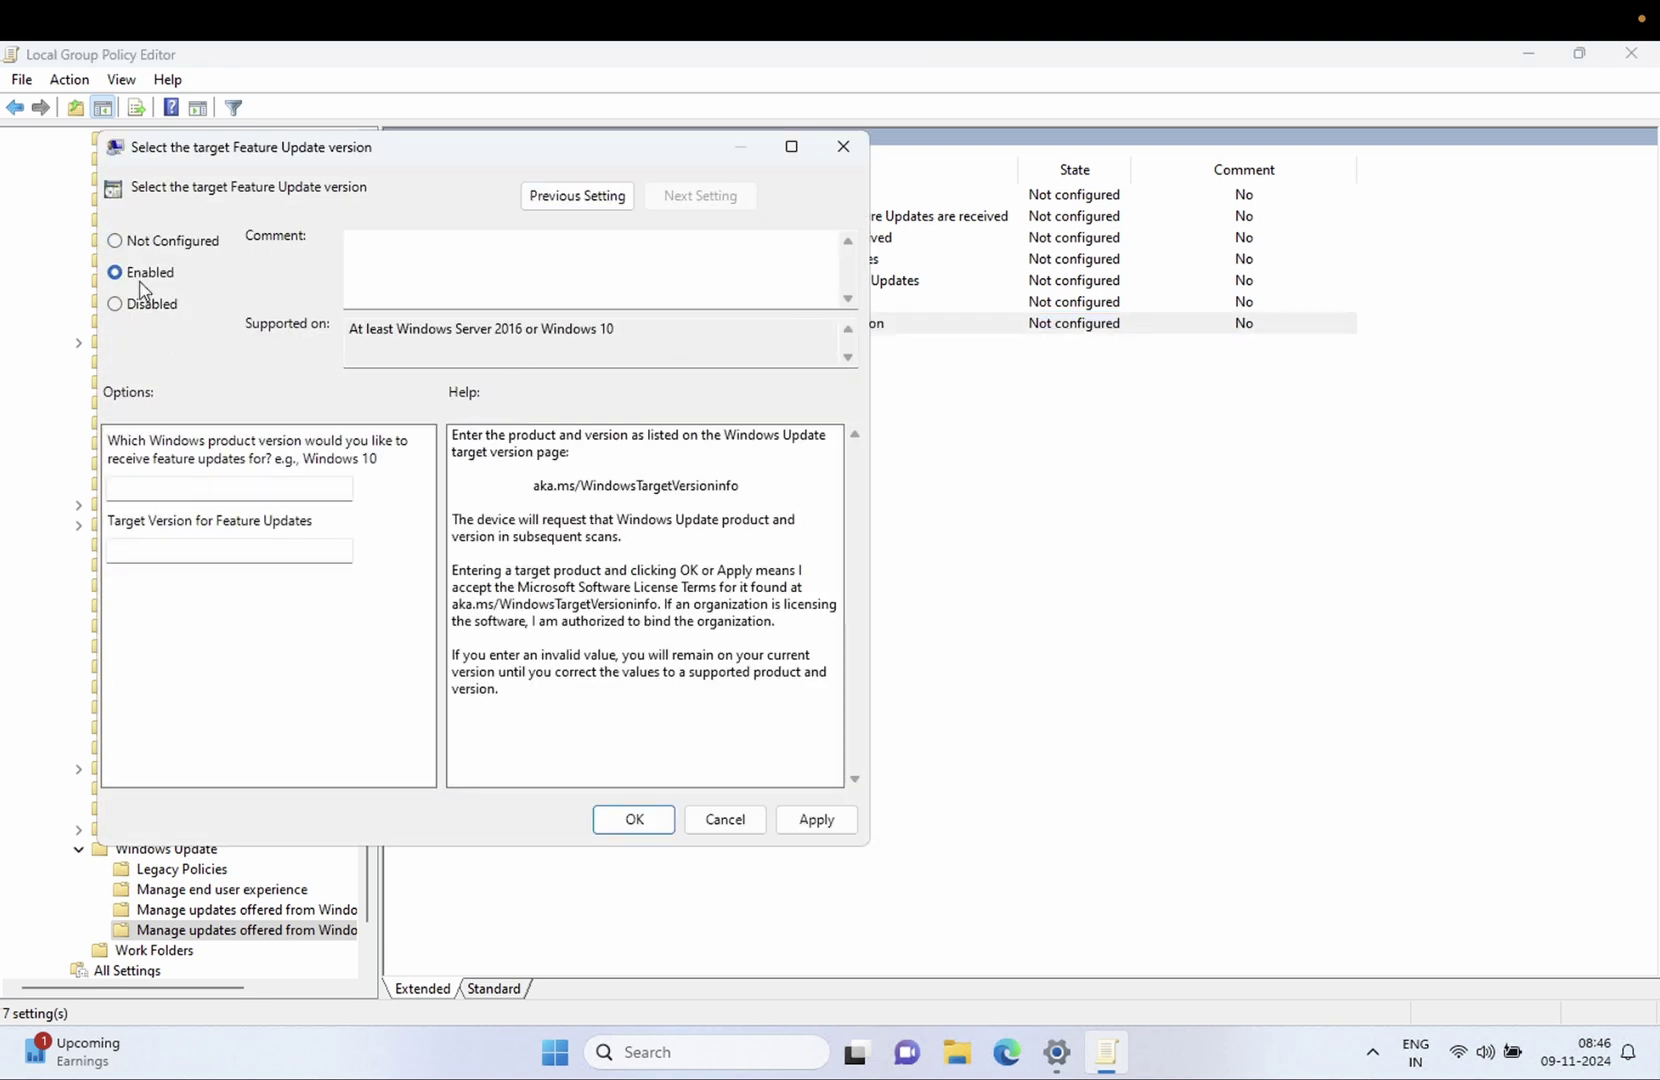
right_click(161, 486)
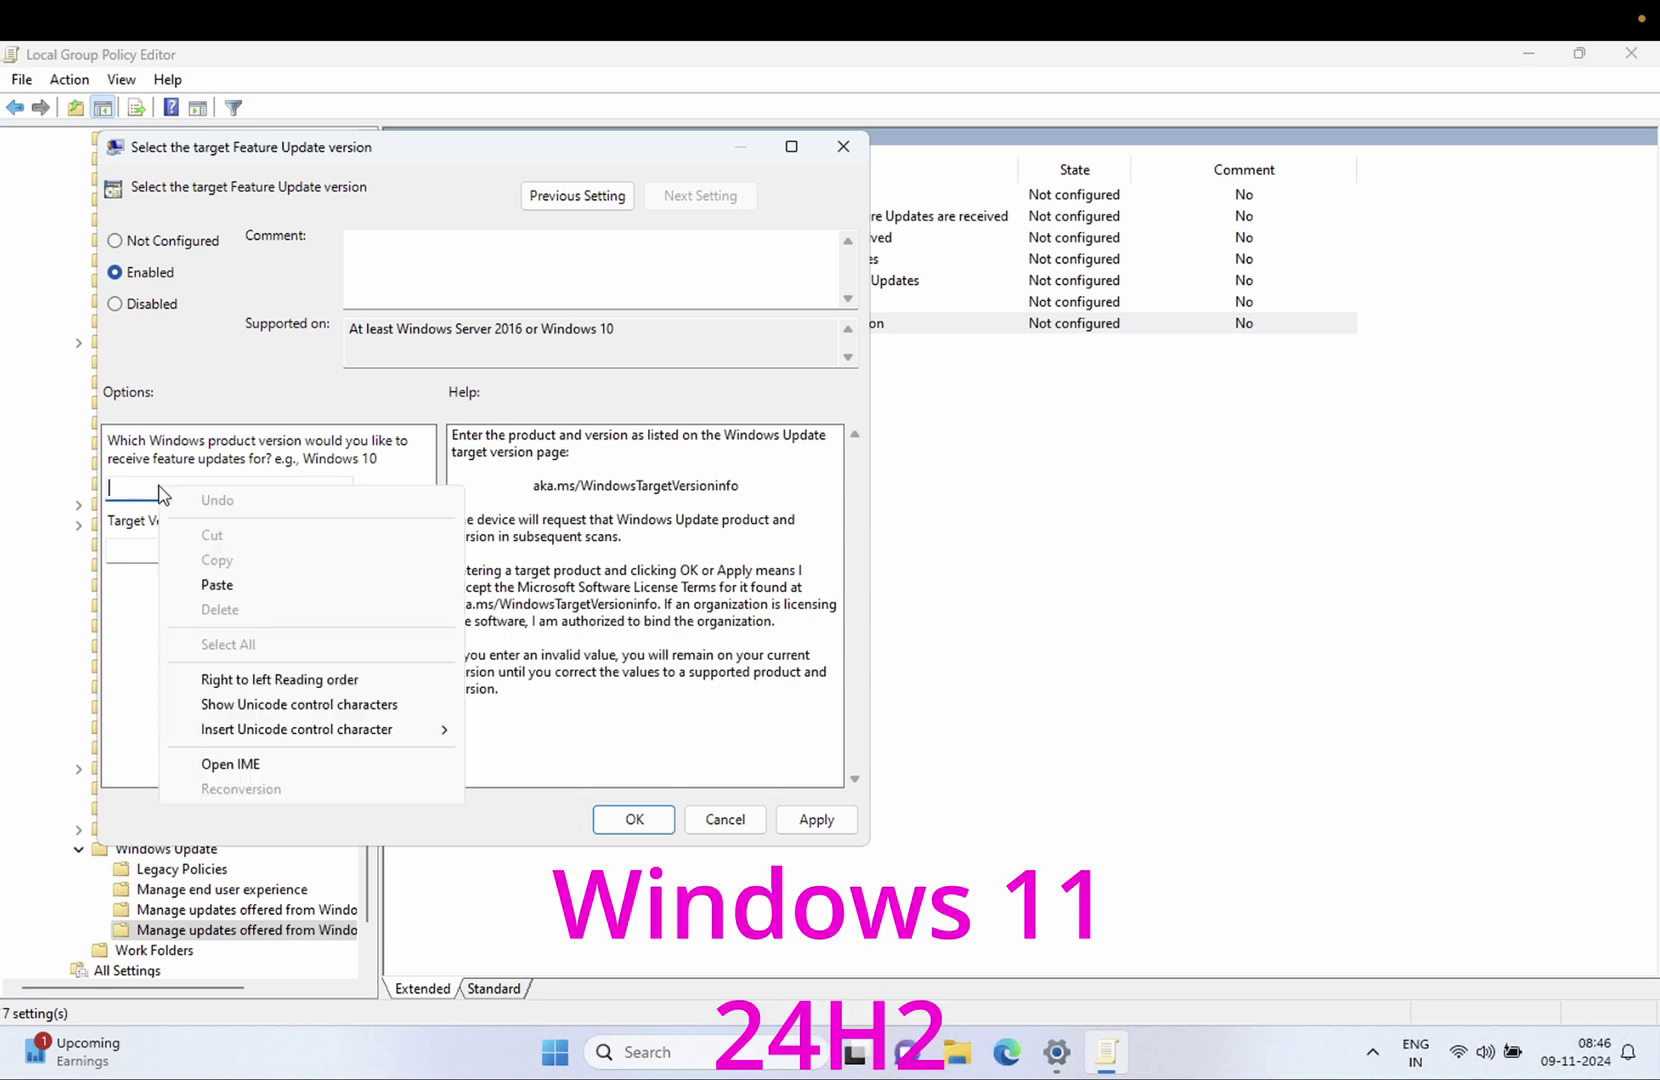
key("i")
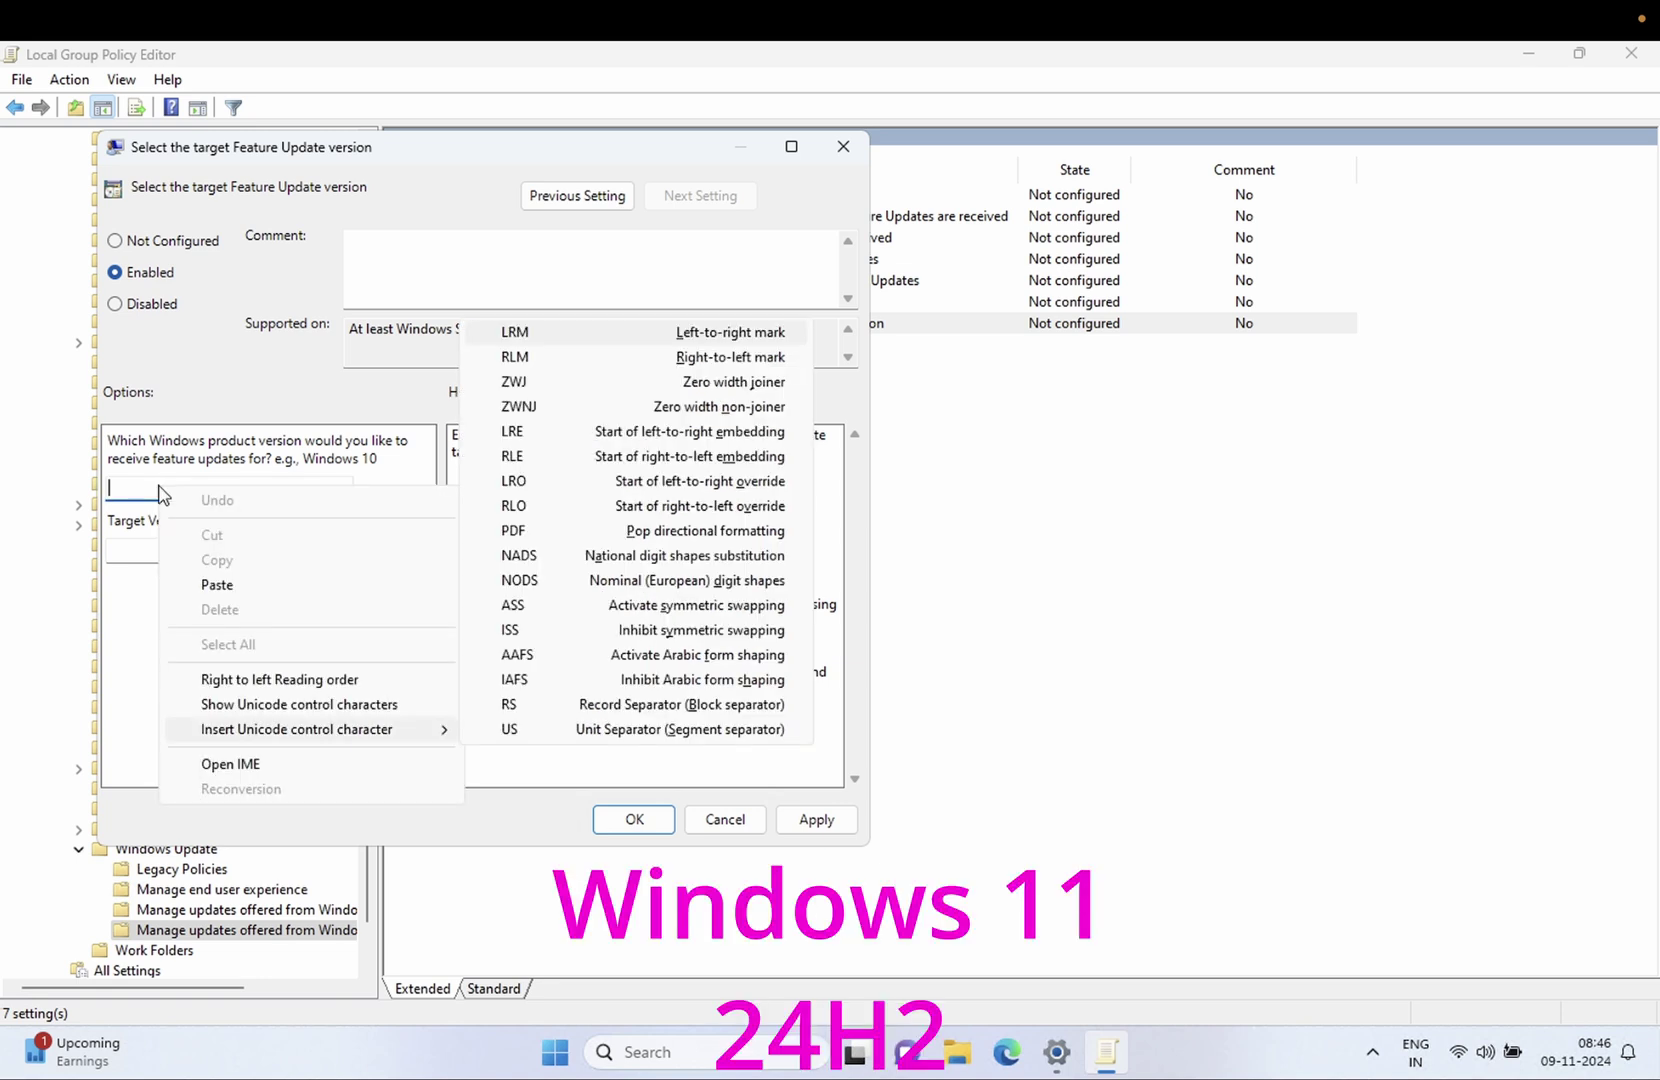
left_click(145, 514)
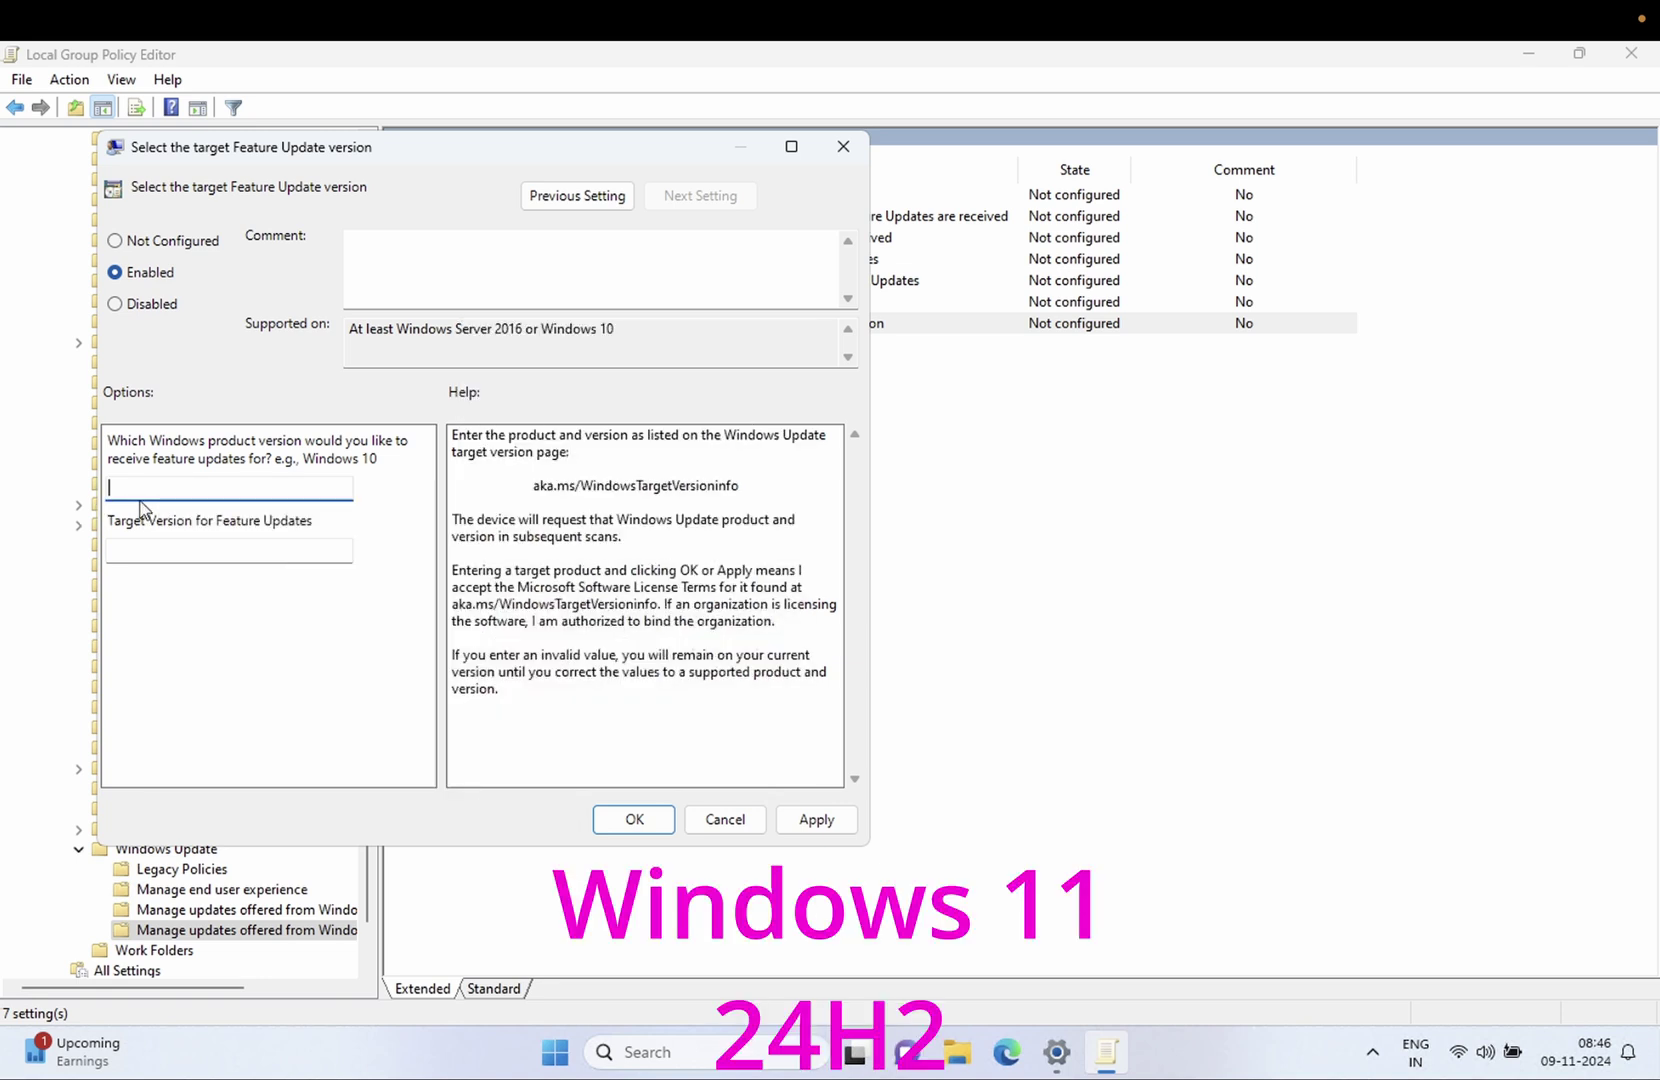
type("Windows 11")
Set the policy's target version for feature updates to 24H2 and save the policy
left_click(155, 556)
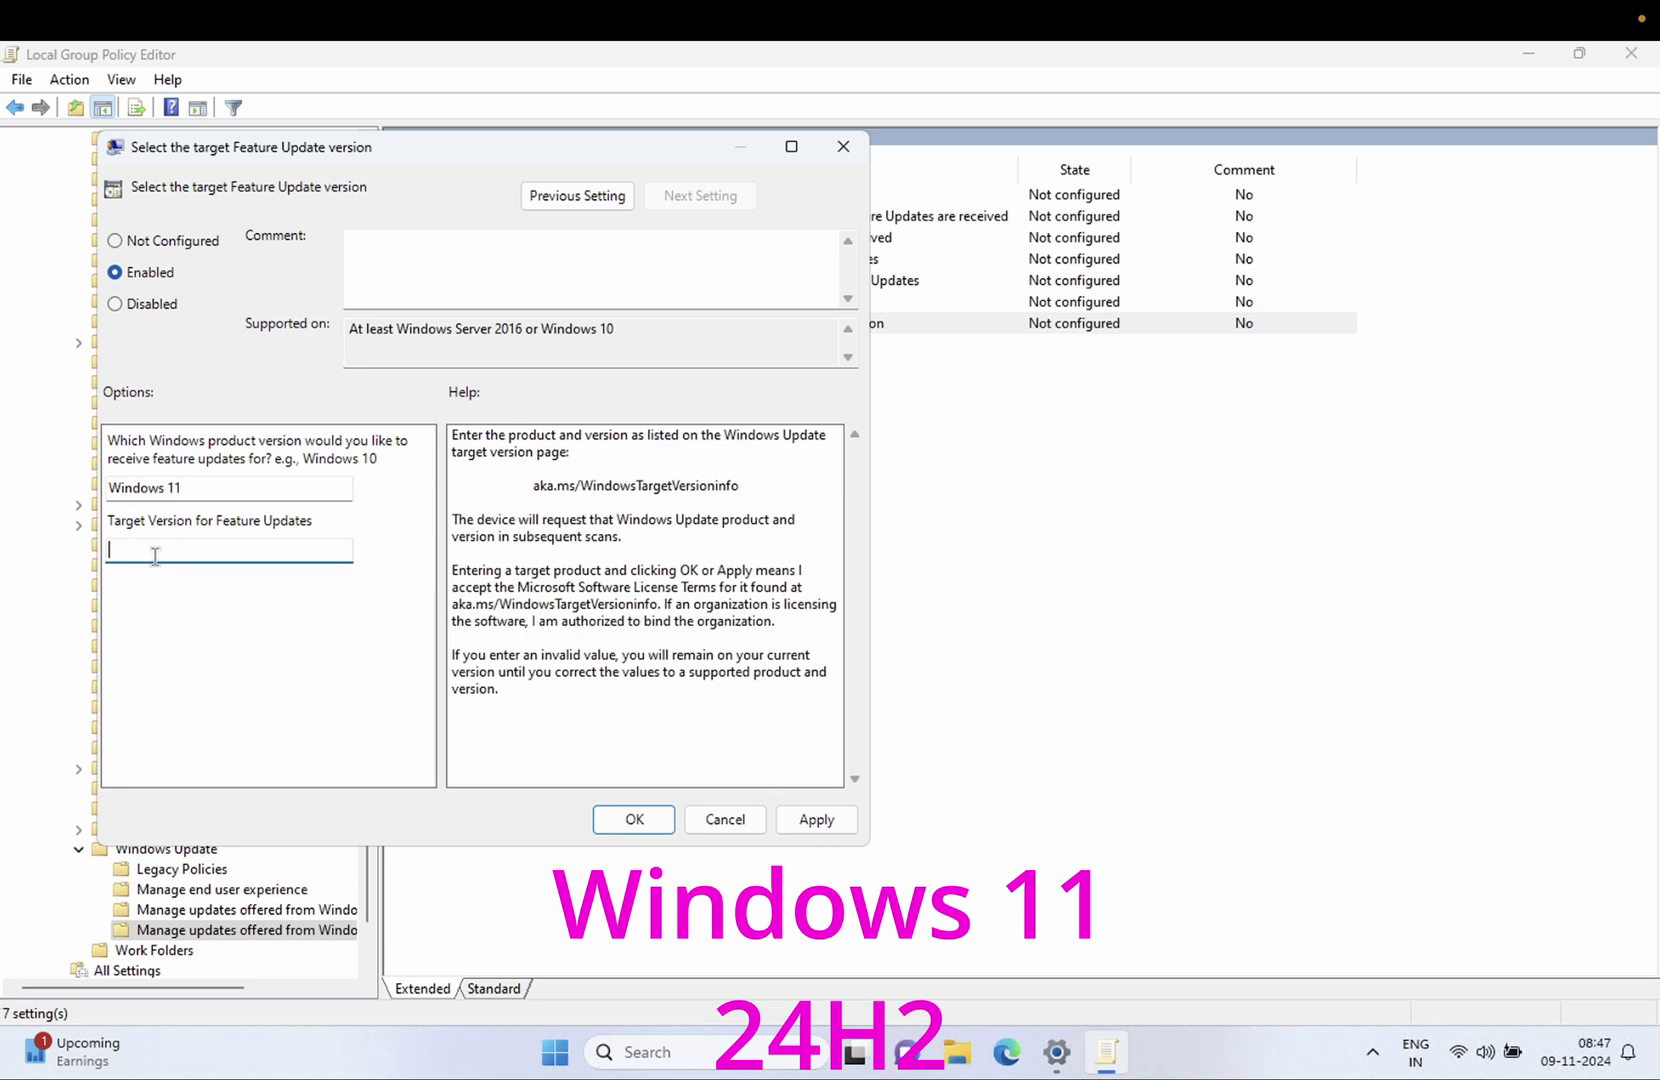
type("24H2")
left_click(818, 821)
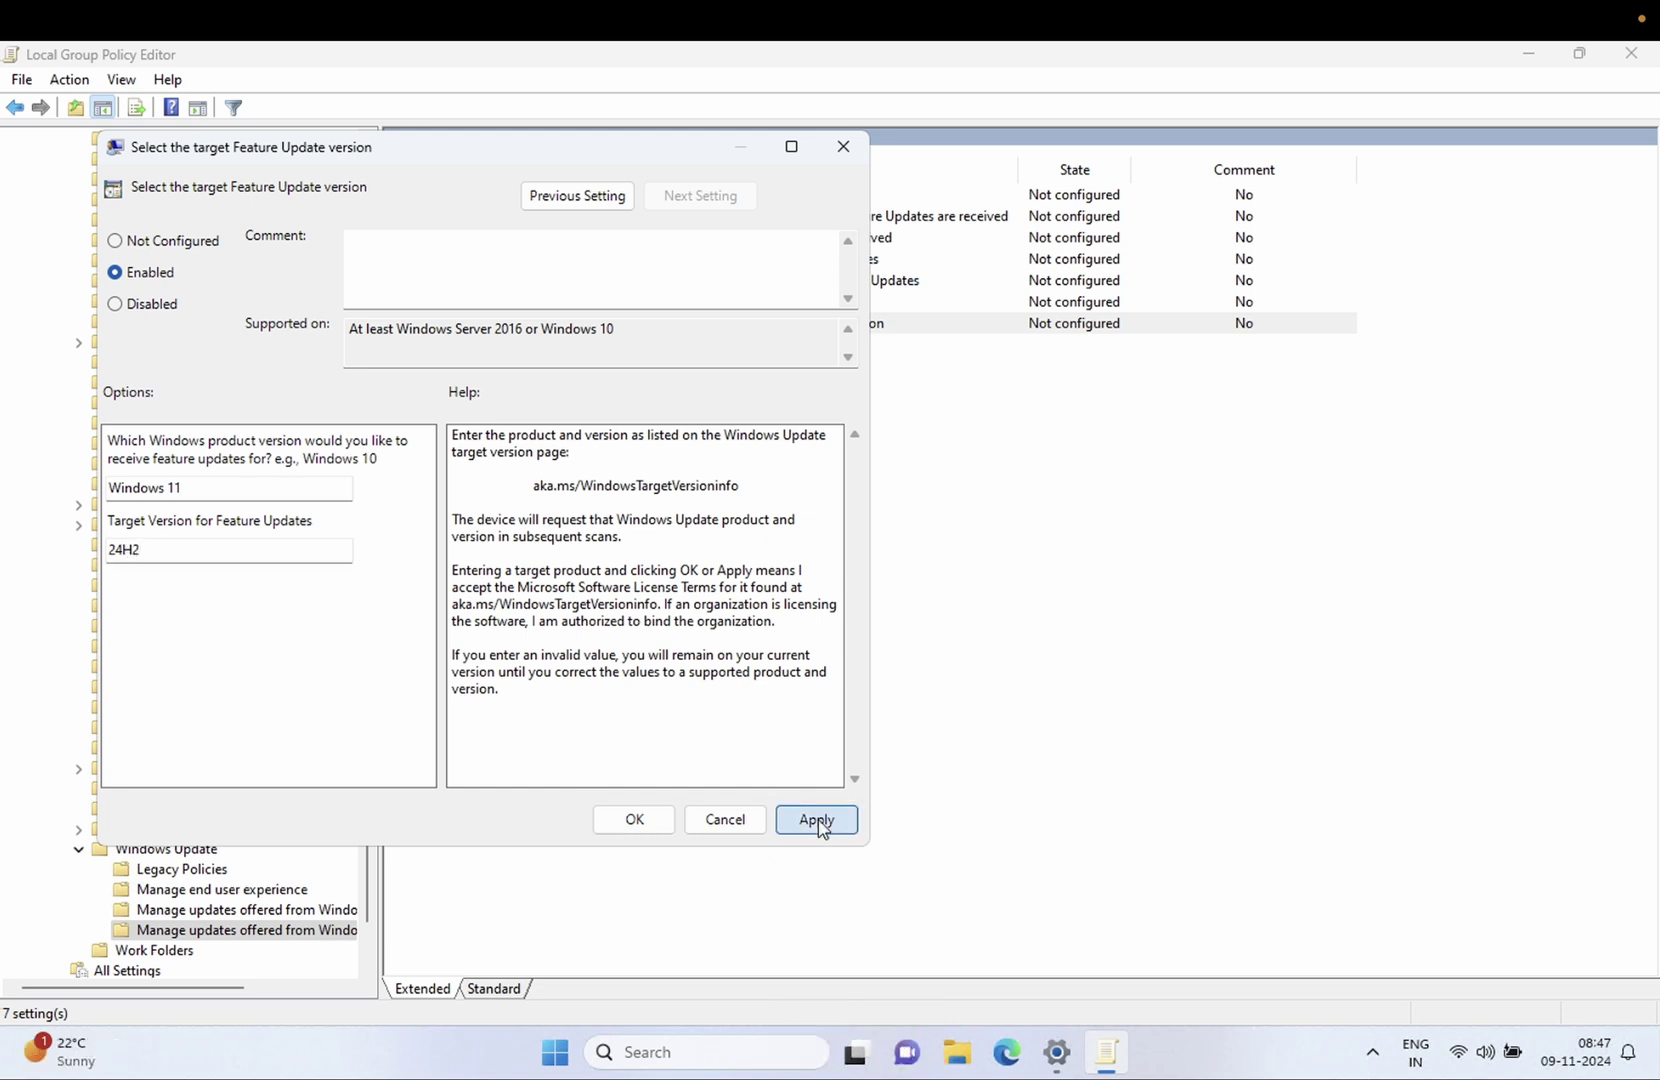
left_click(645, 822)
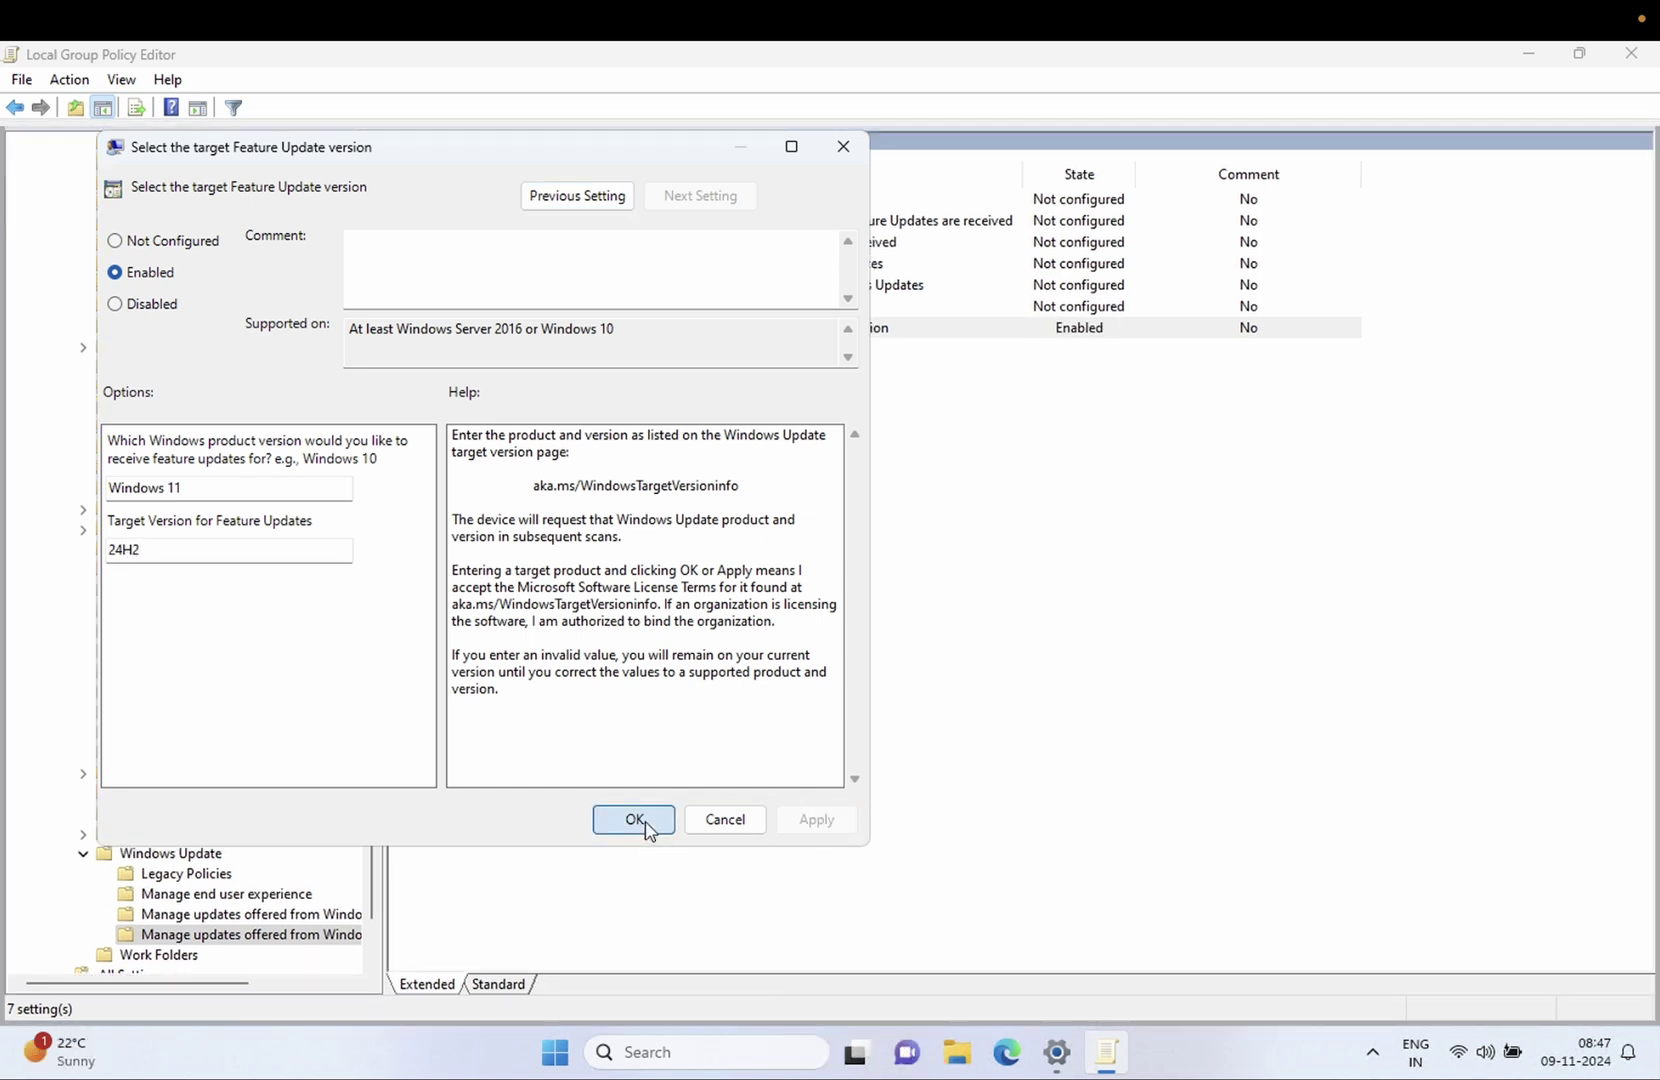
Open Command Prompt as administrator and run gpupdate /force to refresh the group policies
left_click(660, 1052)
type("cmd")
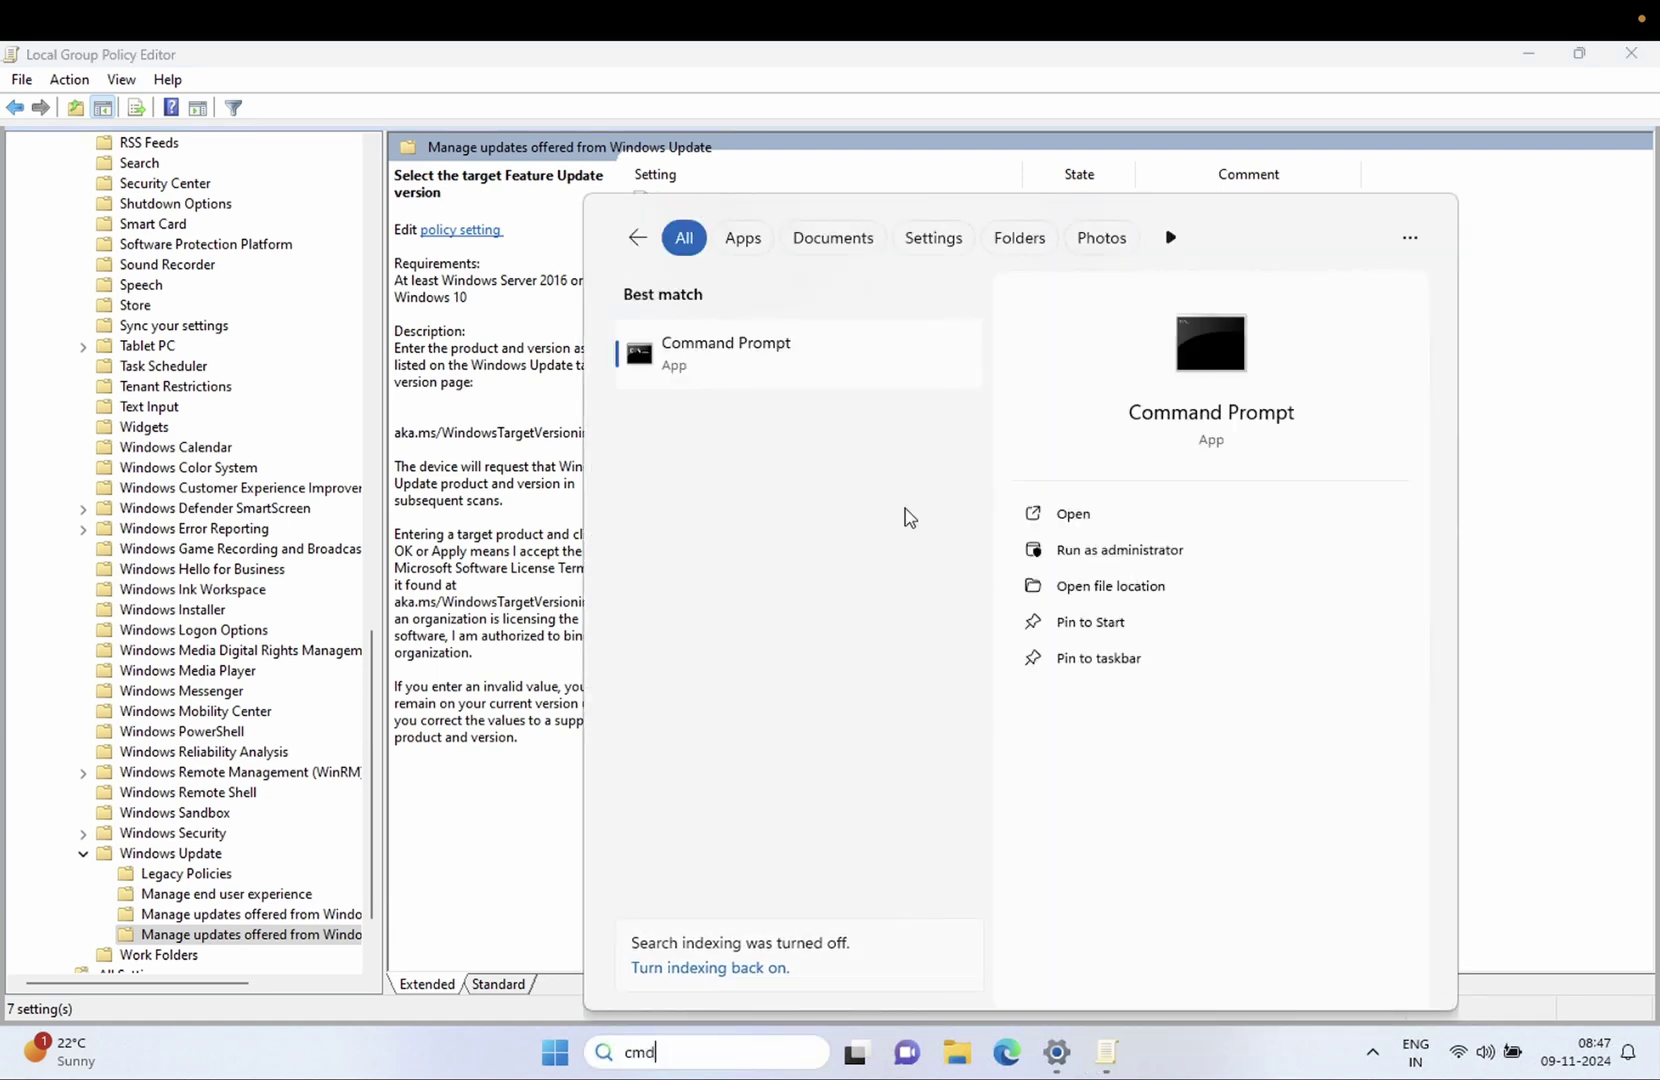
left_click(1105, 560)
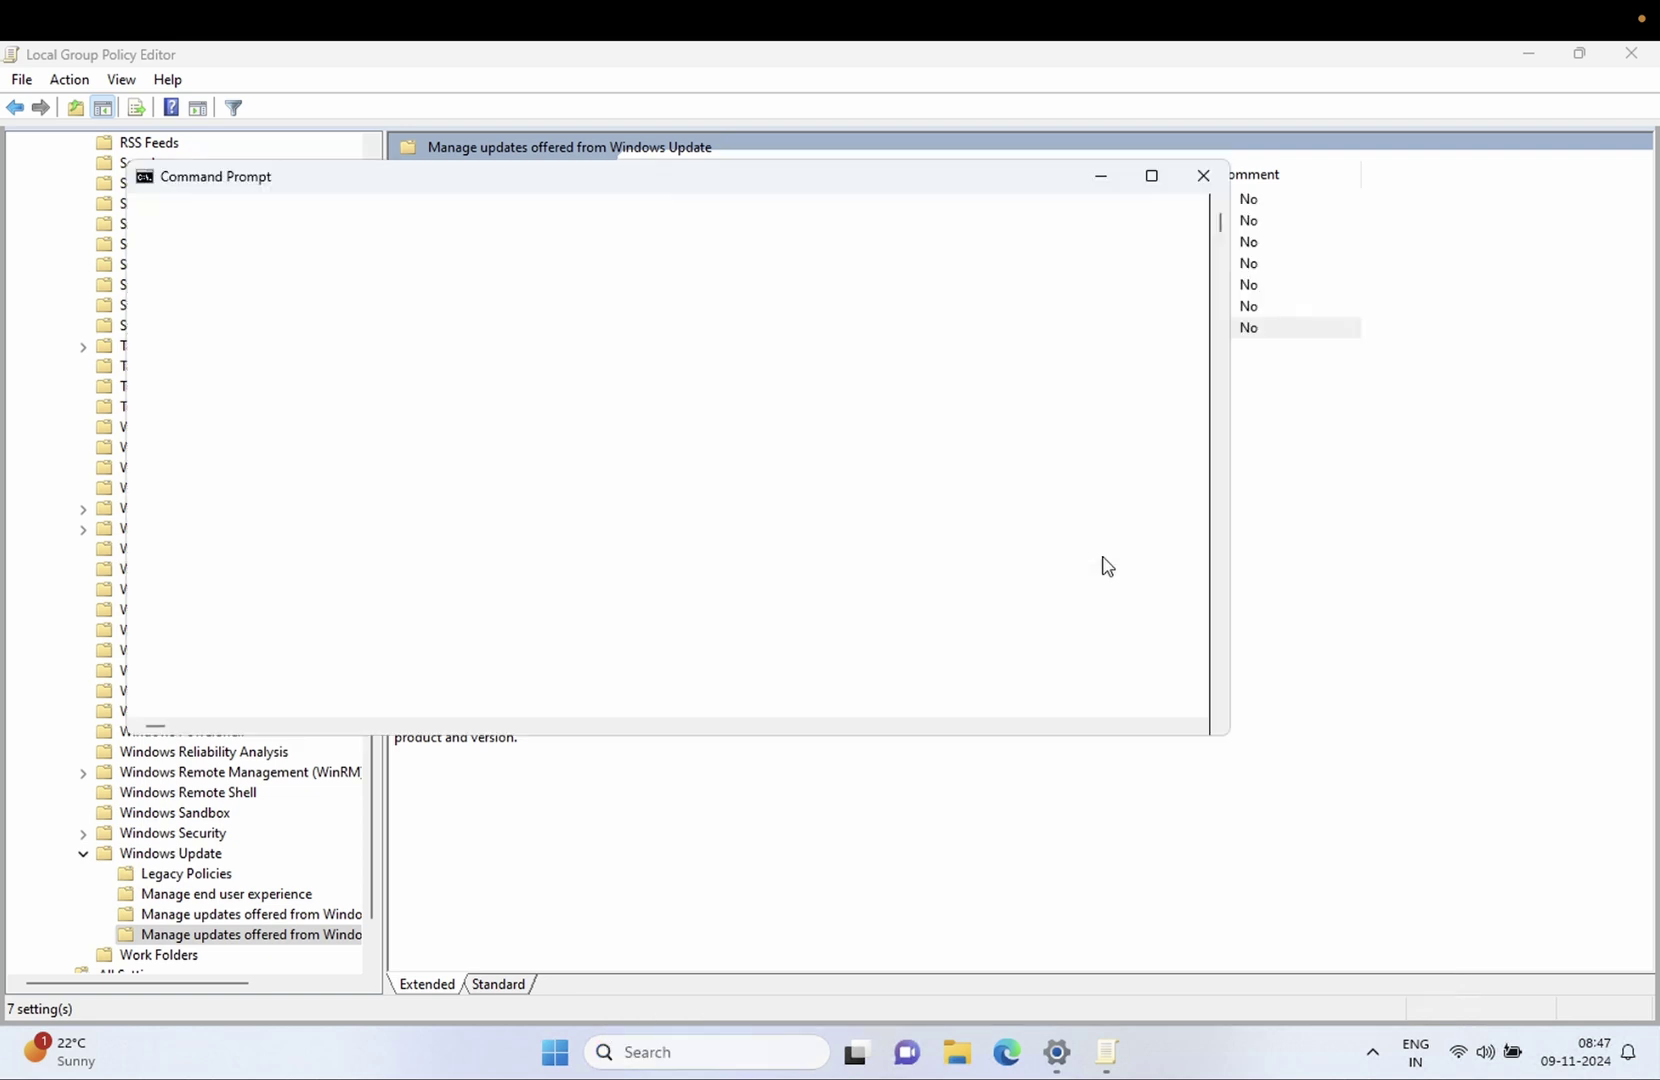
type("gpup")
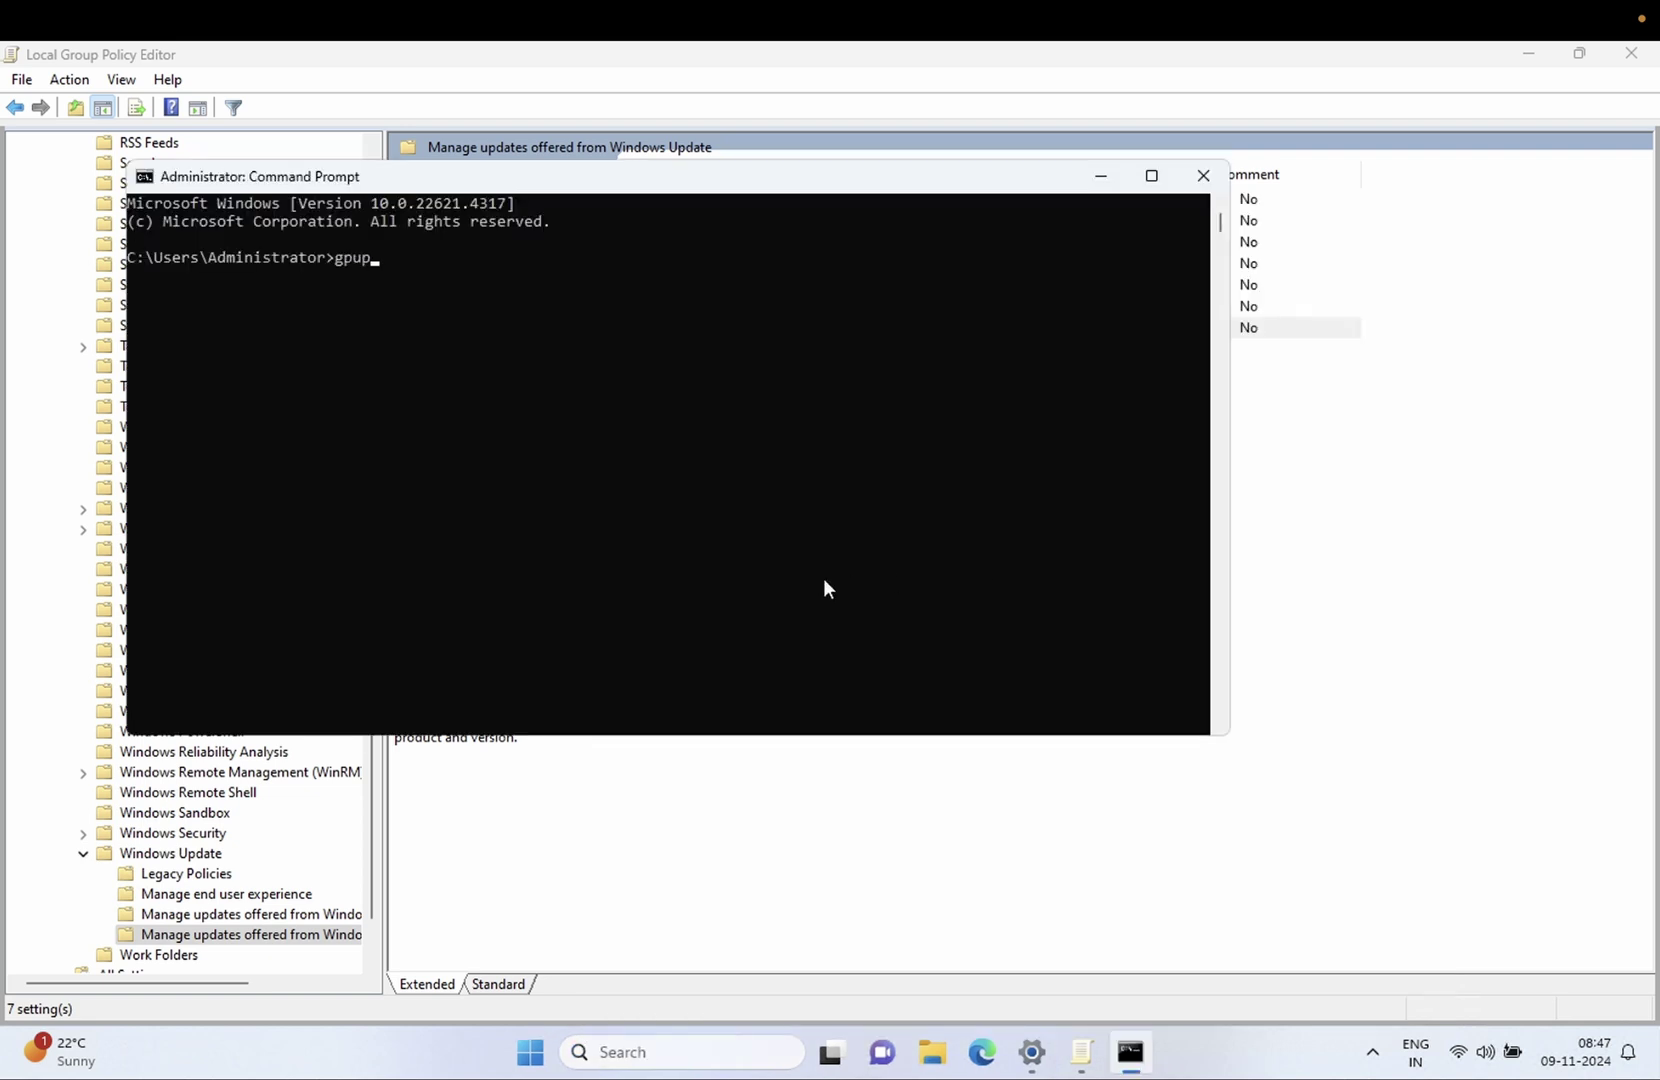
type("date /force")
key("Return")
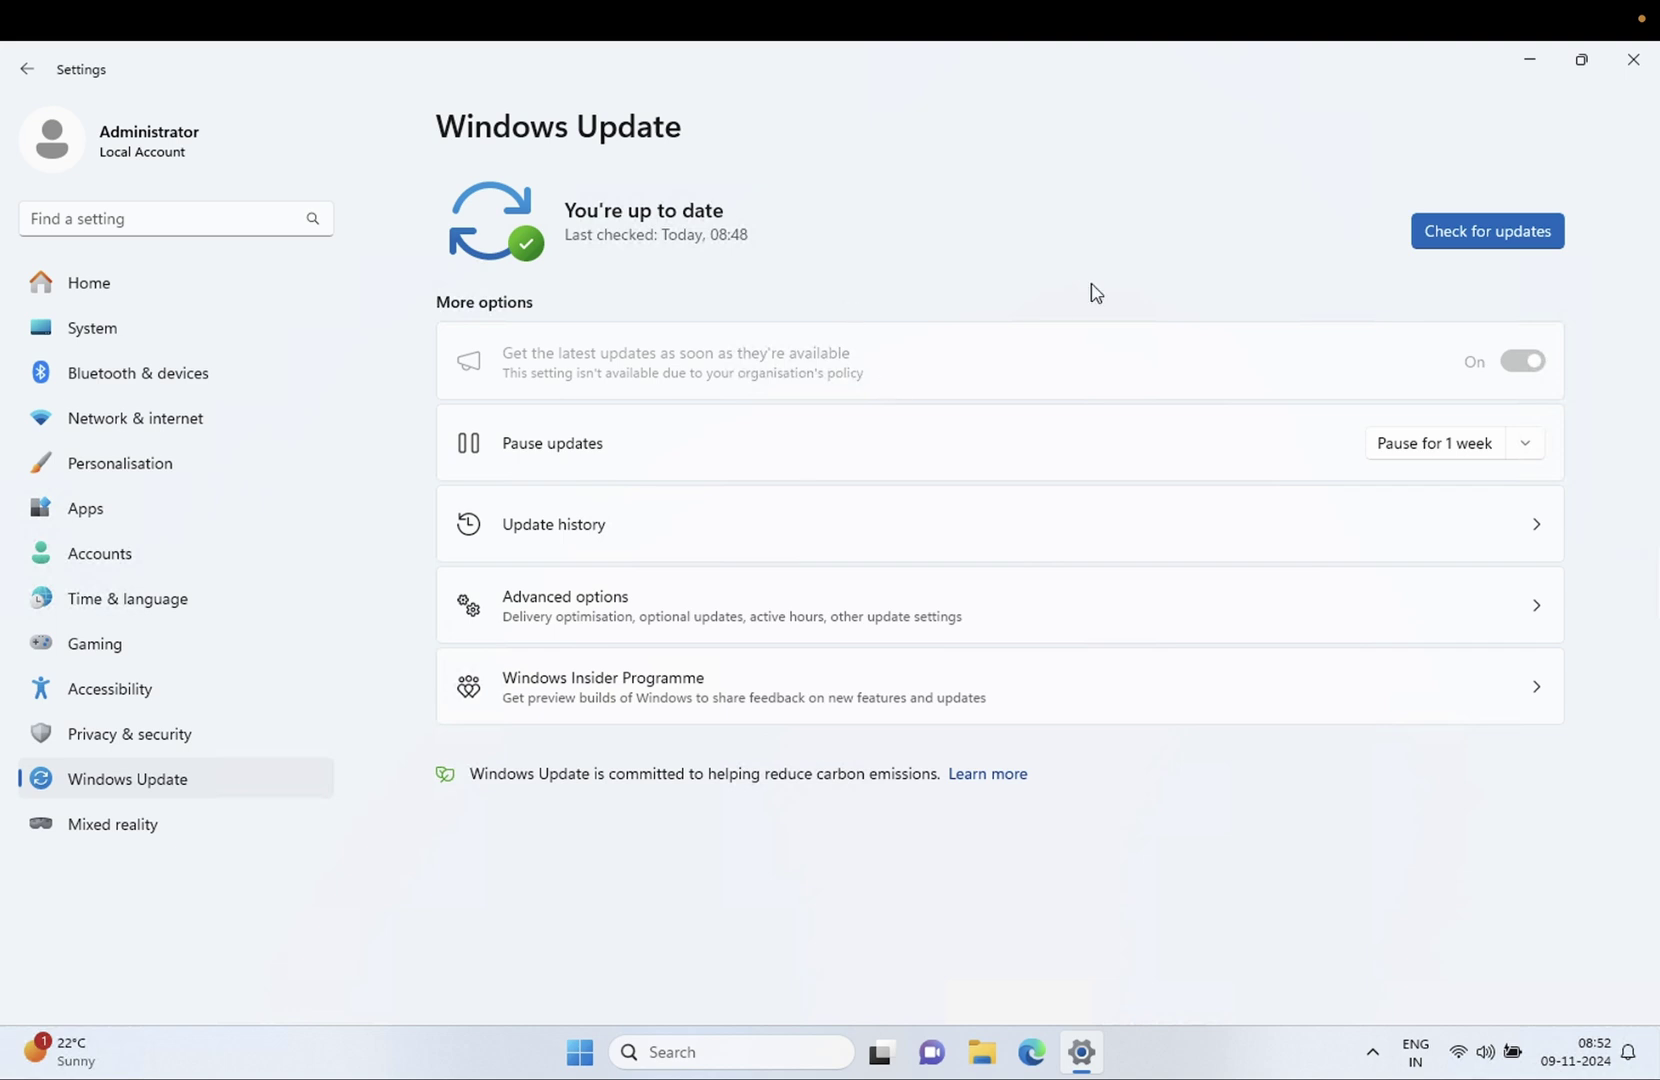
Close the Windows Update settings and open Registry Editor as administrator
left_click(1632, 61)
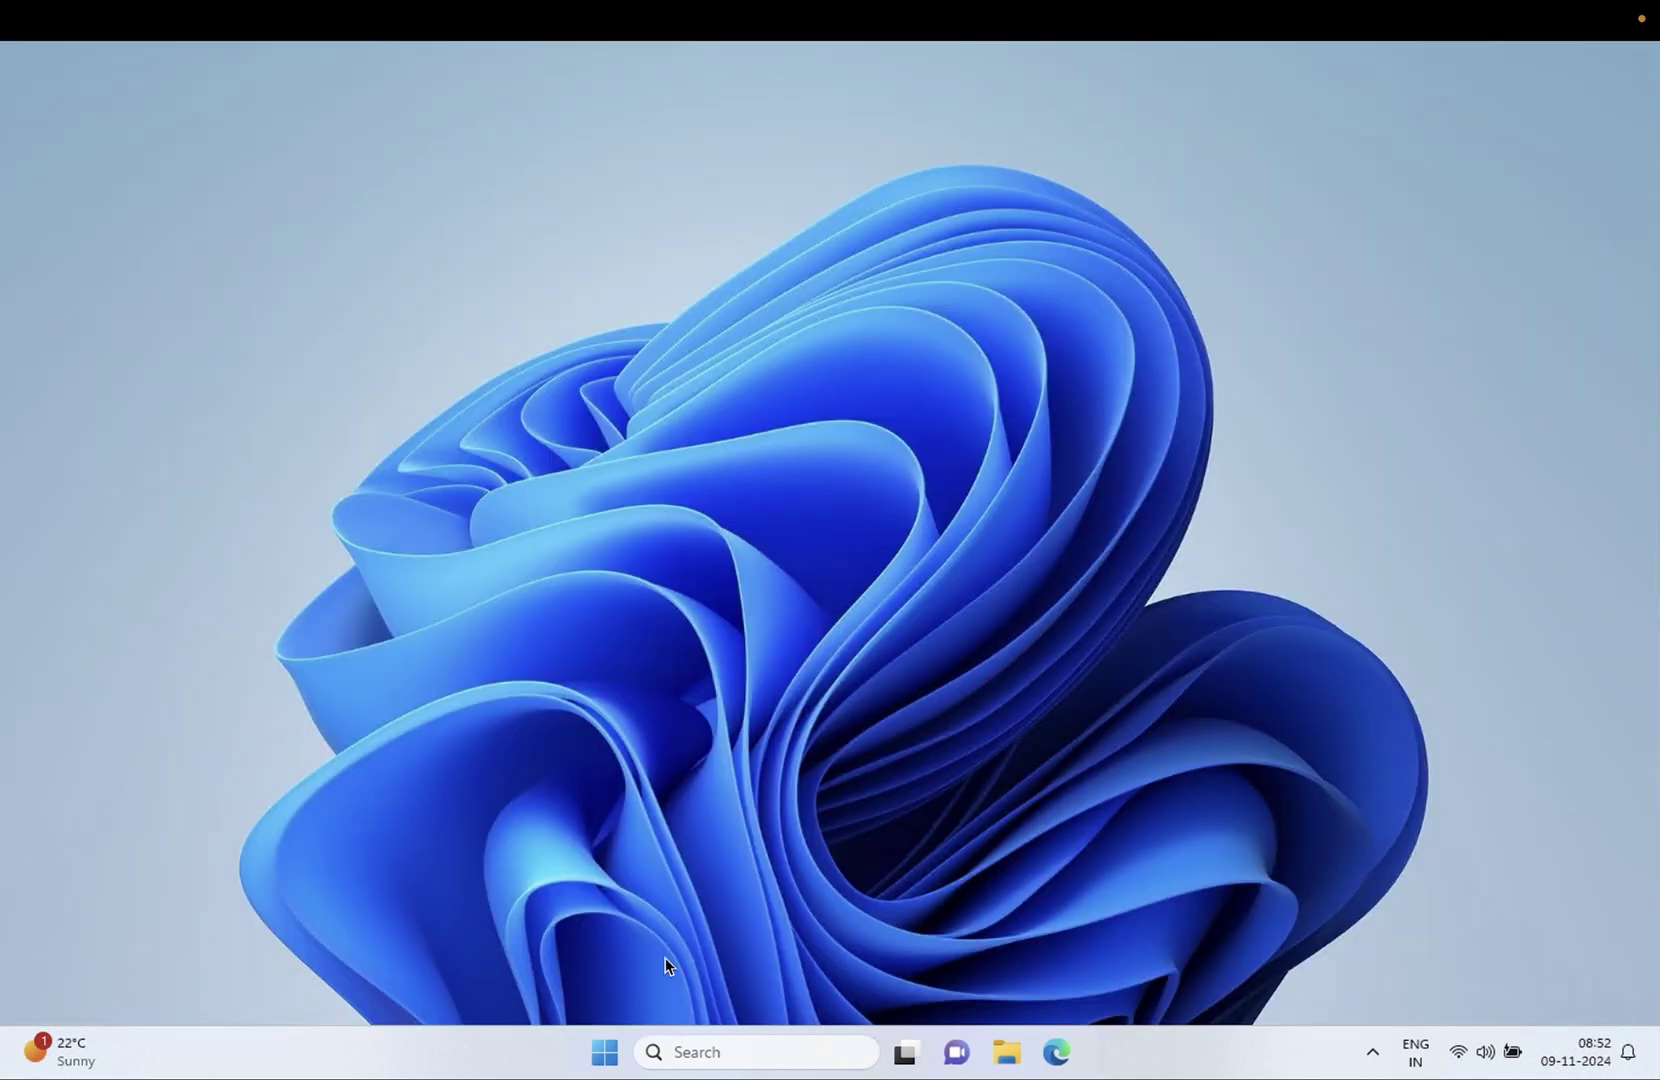
left_click(695, 1050)
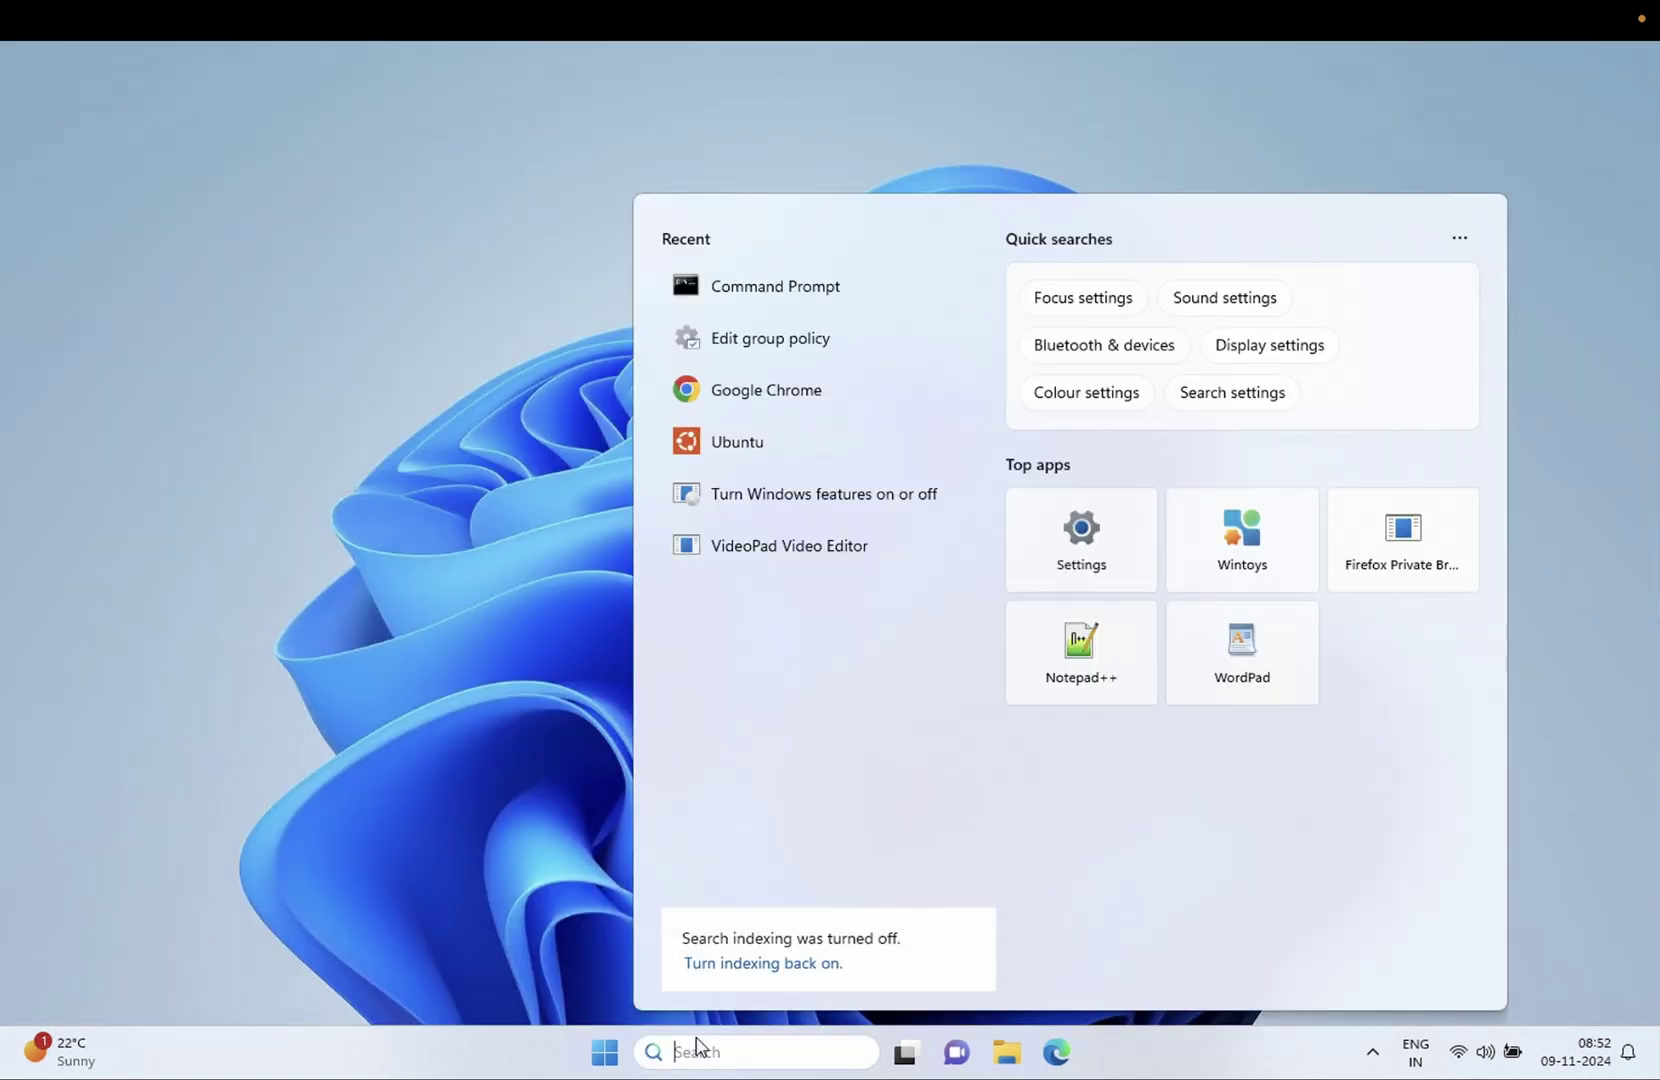
type("regsit")
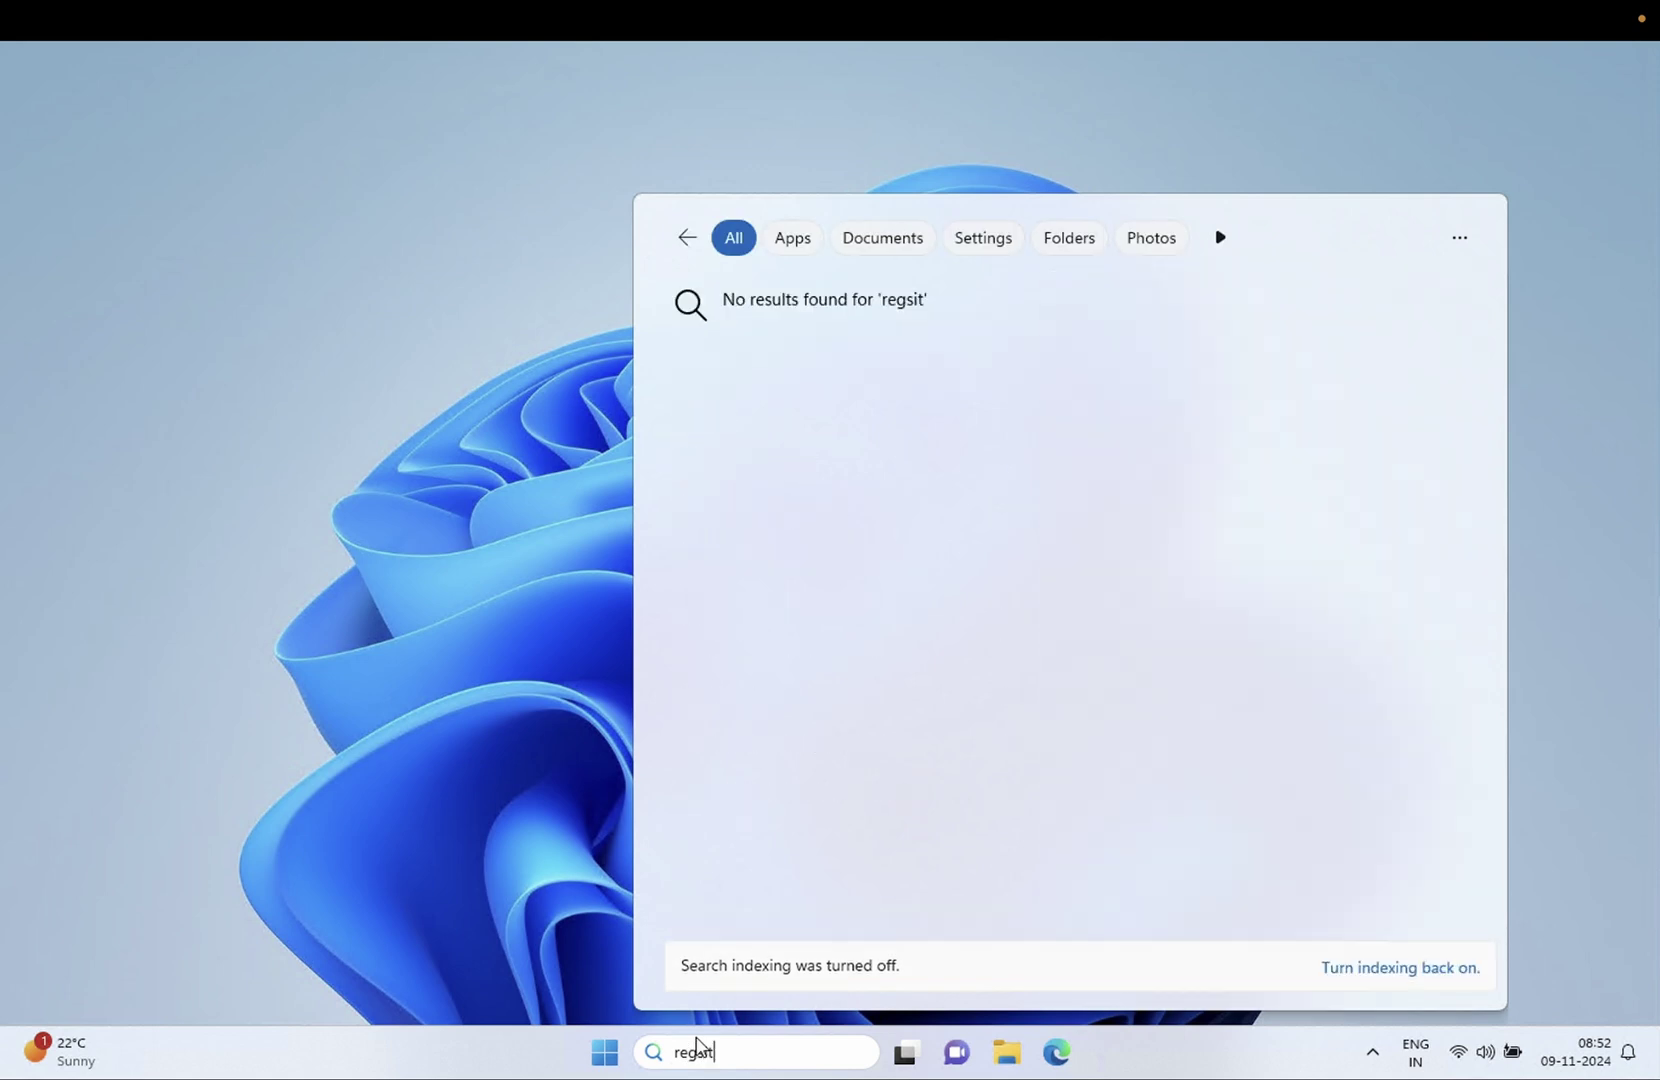
key("BackSpace")
key("BackSpace")
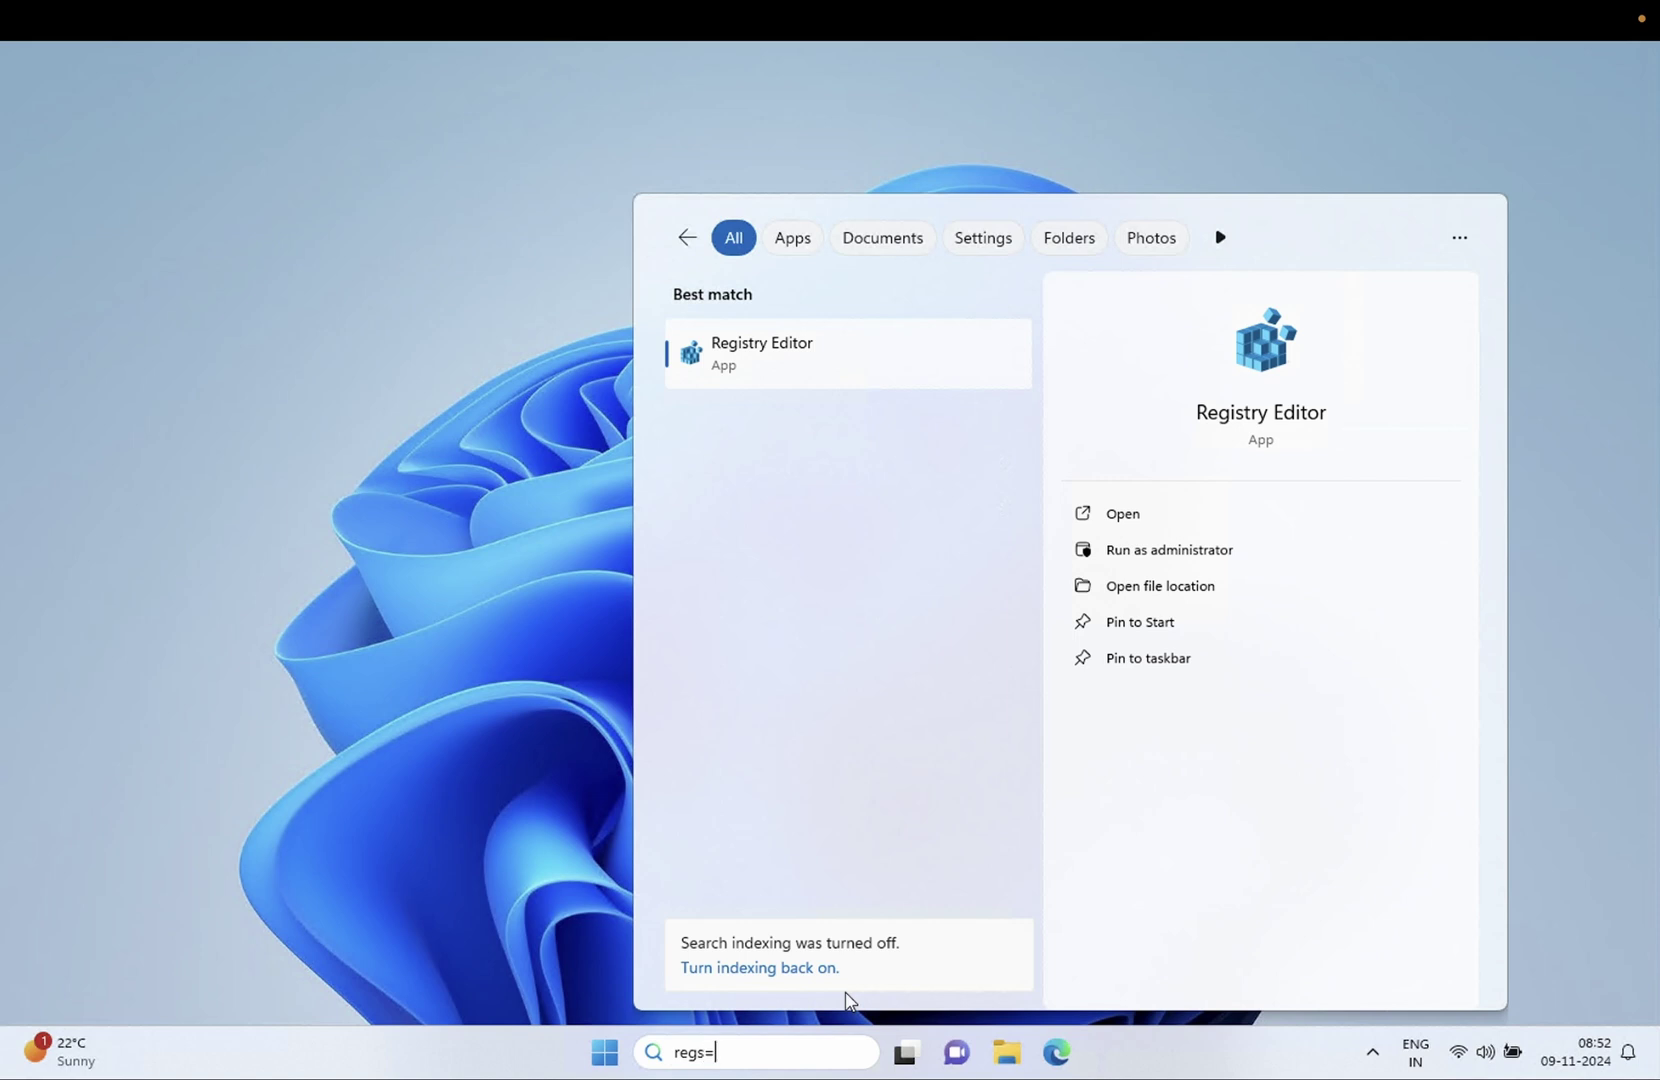
key("BackSpace")
key("BackSpace")
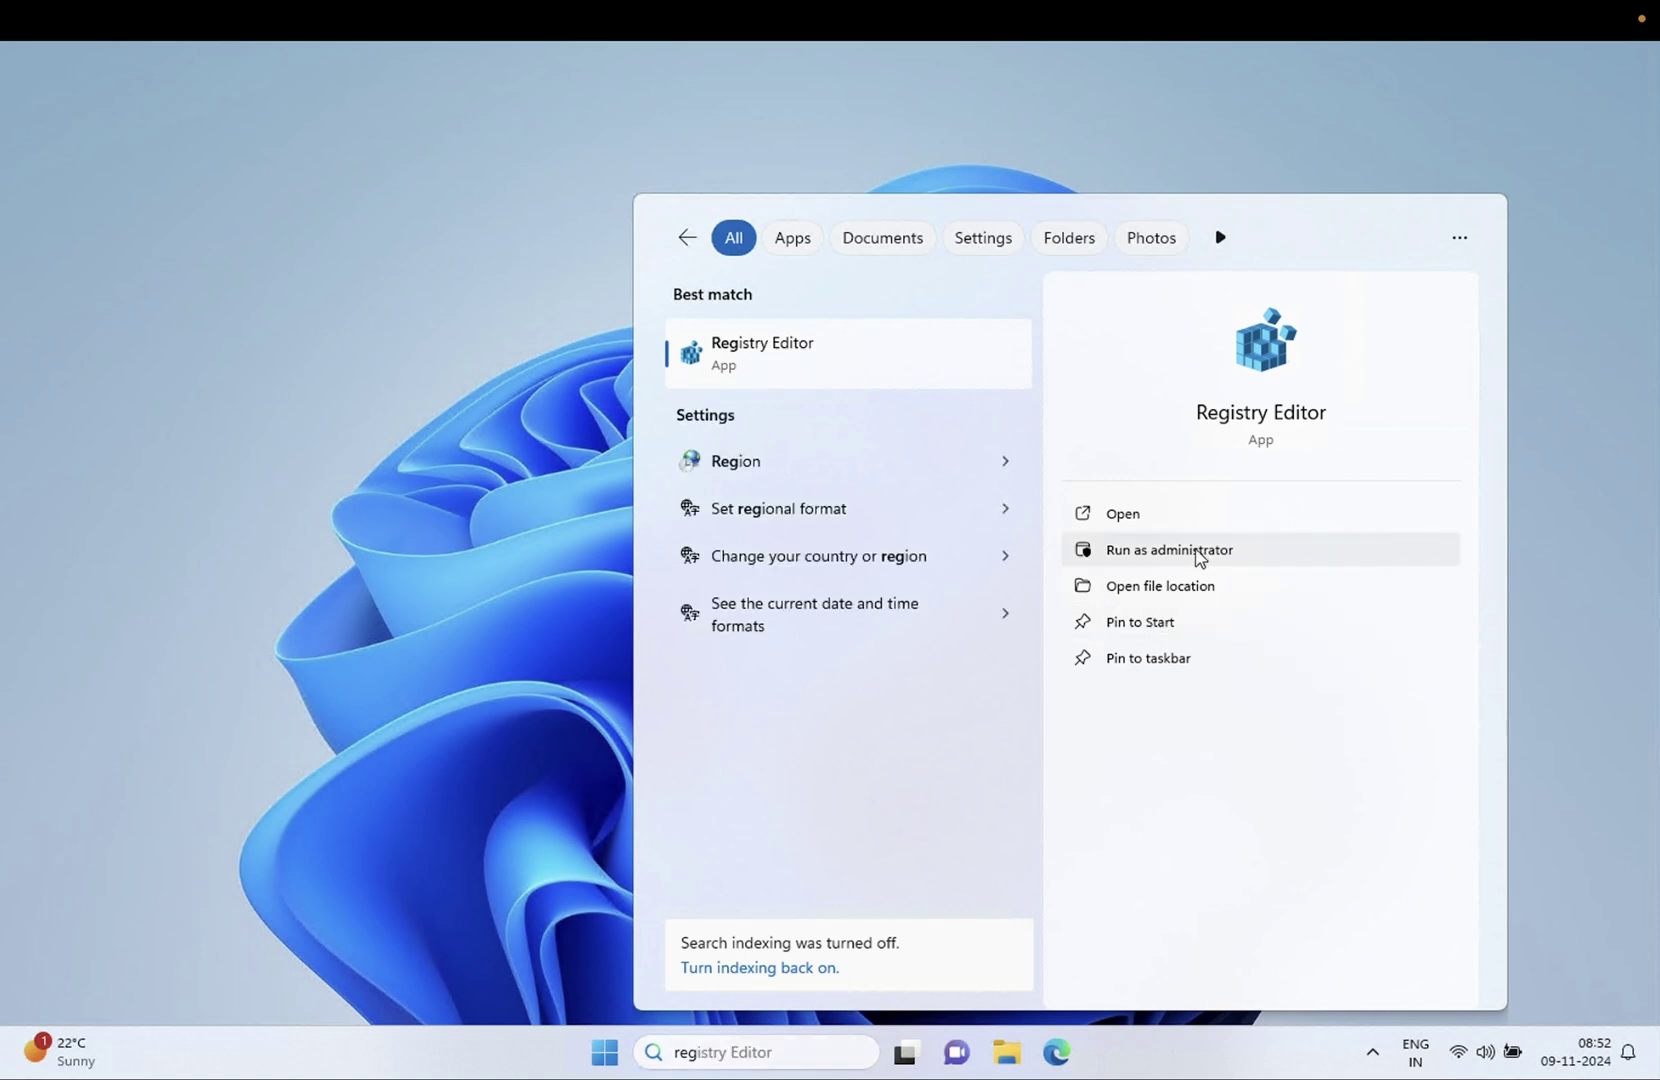
left_click(1200, 552)
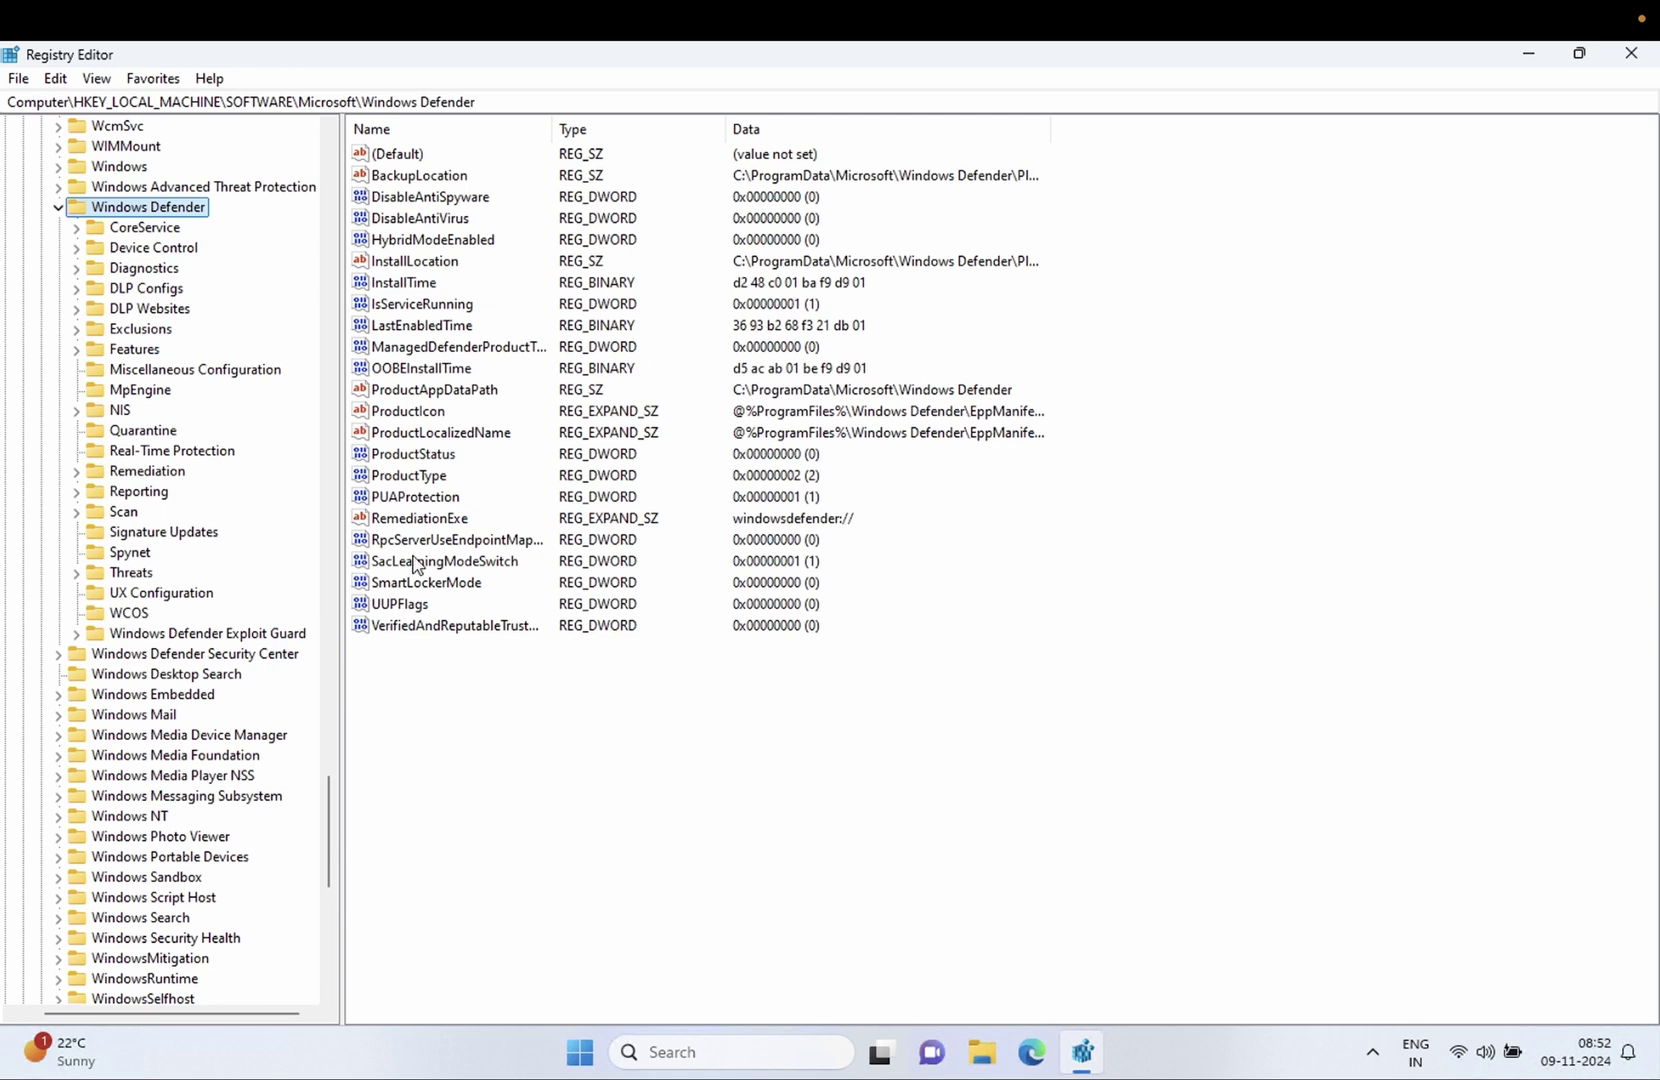
Collapse the expanded Microsoft, SOFTWARE and HKEY_LOCAL_MACHINE keys in the registry tree
left_click_drag(325, 832, 222, 277)
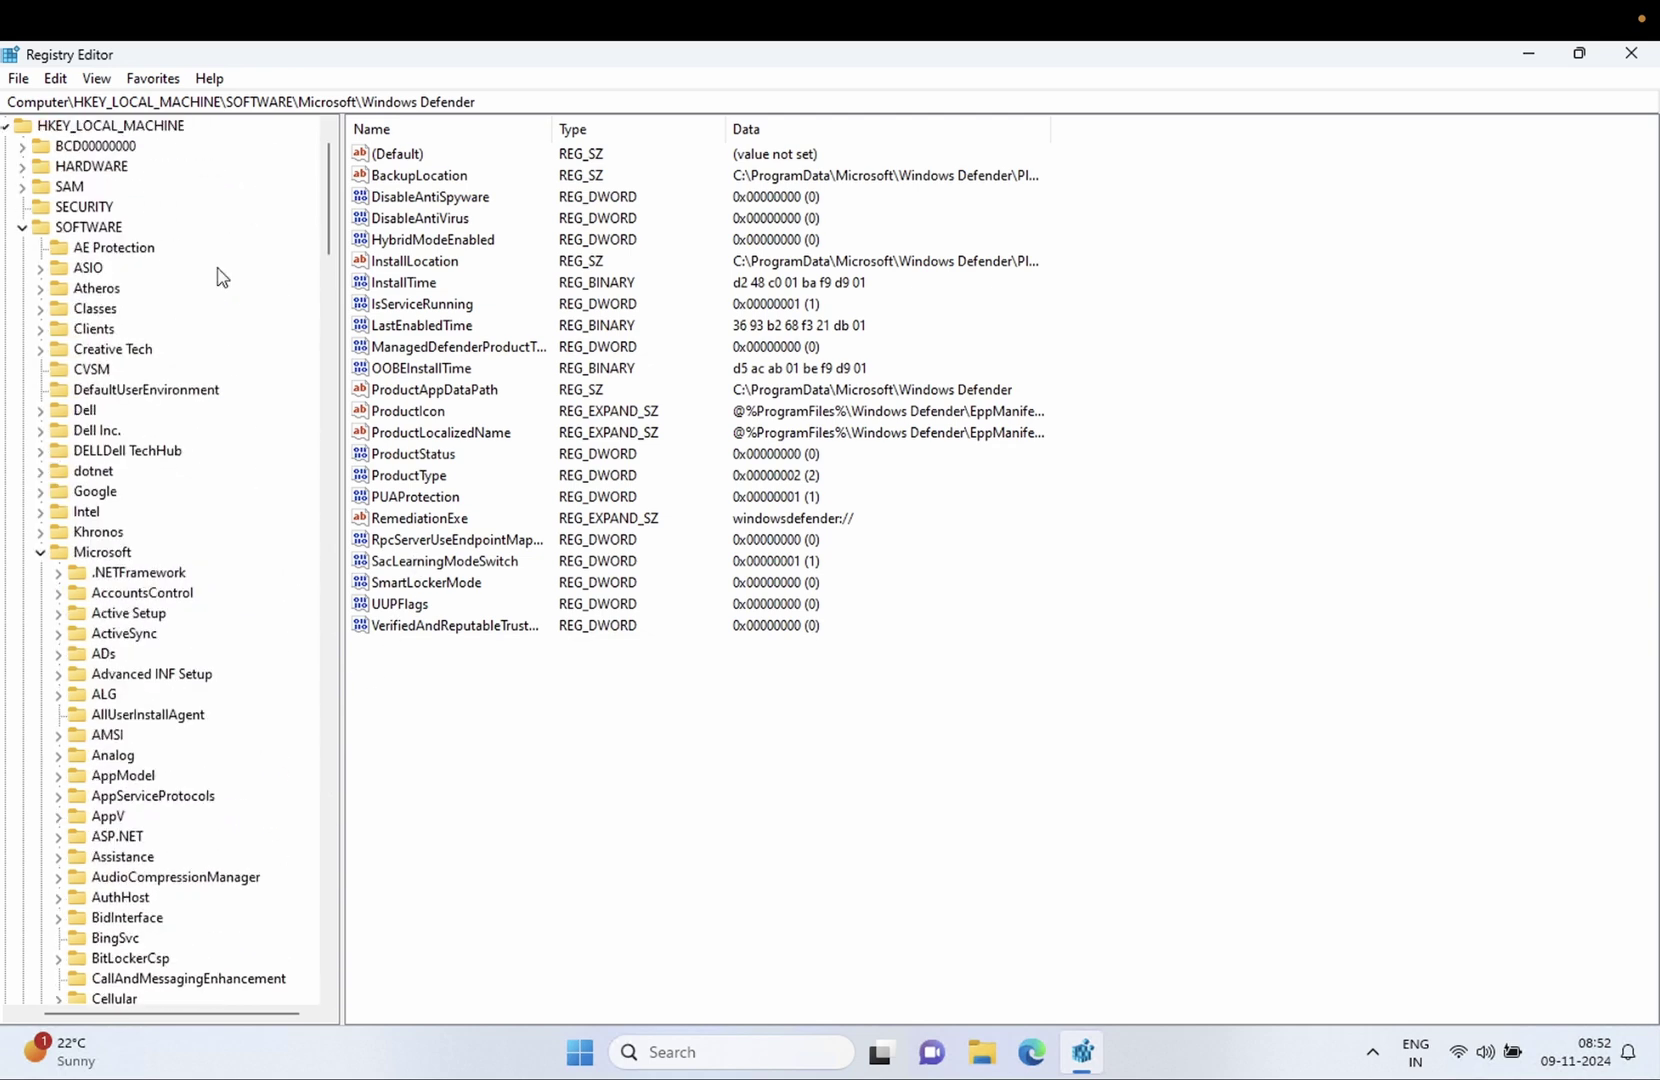
left_click(41, 553)
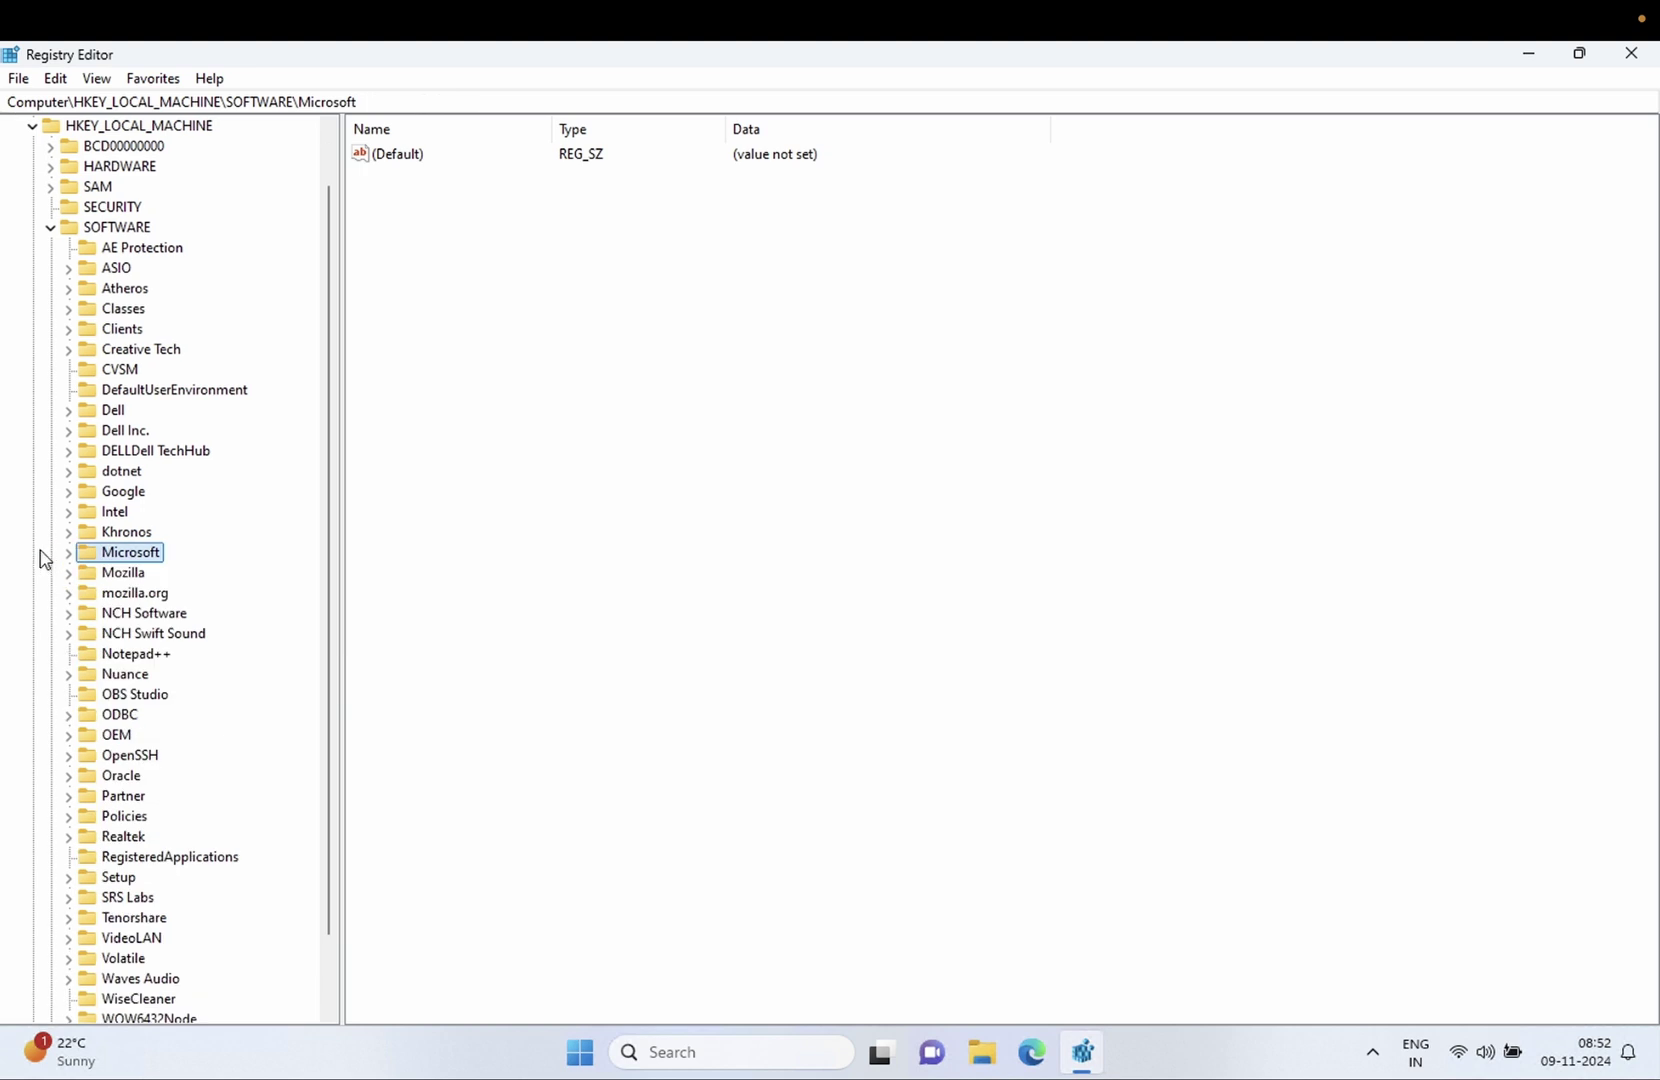
double_click(47, 230)
left_click(33, 187)
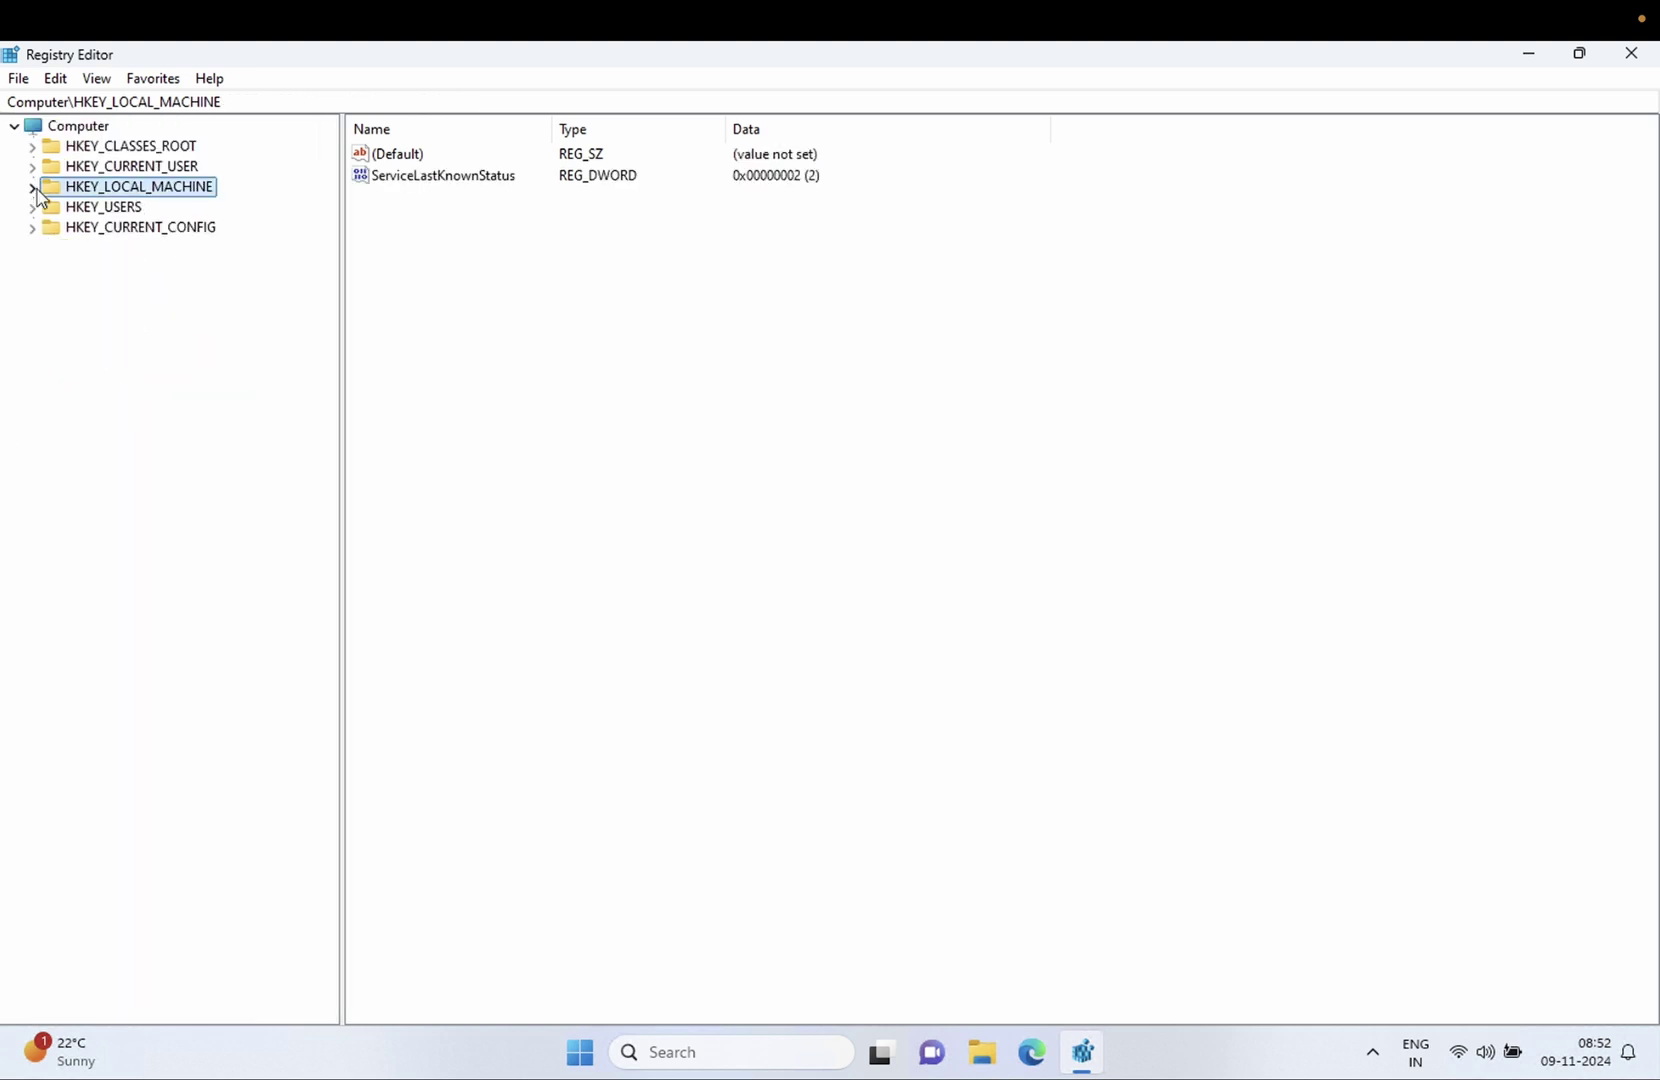
Browse to the registry key HKEY_LOCAL_MACHINE\SOFTWARE\Policies\Microsoft\Windows\WindowsUpdate
double_click(122, 190)
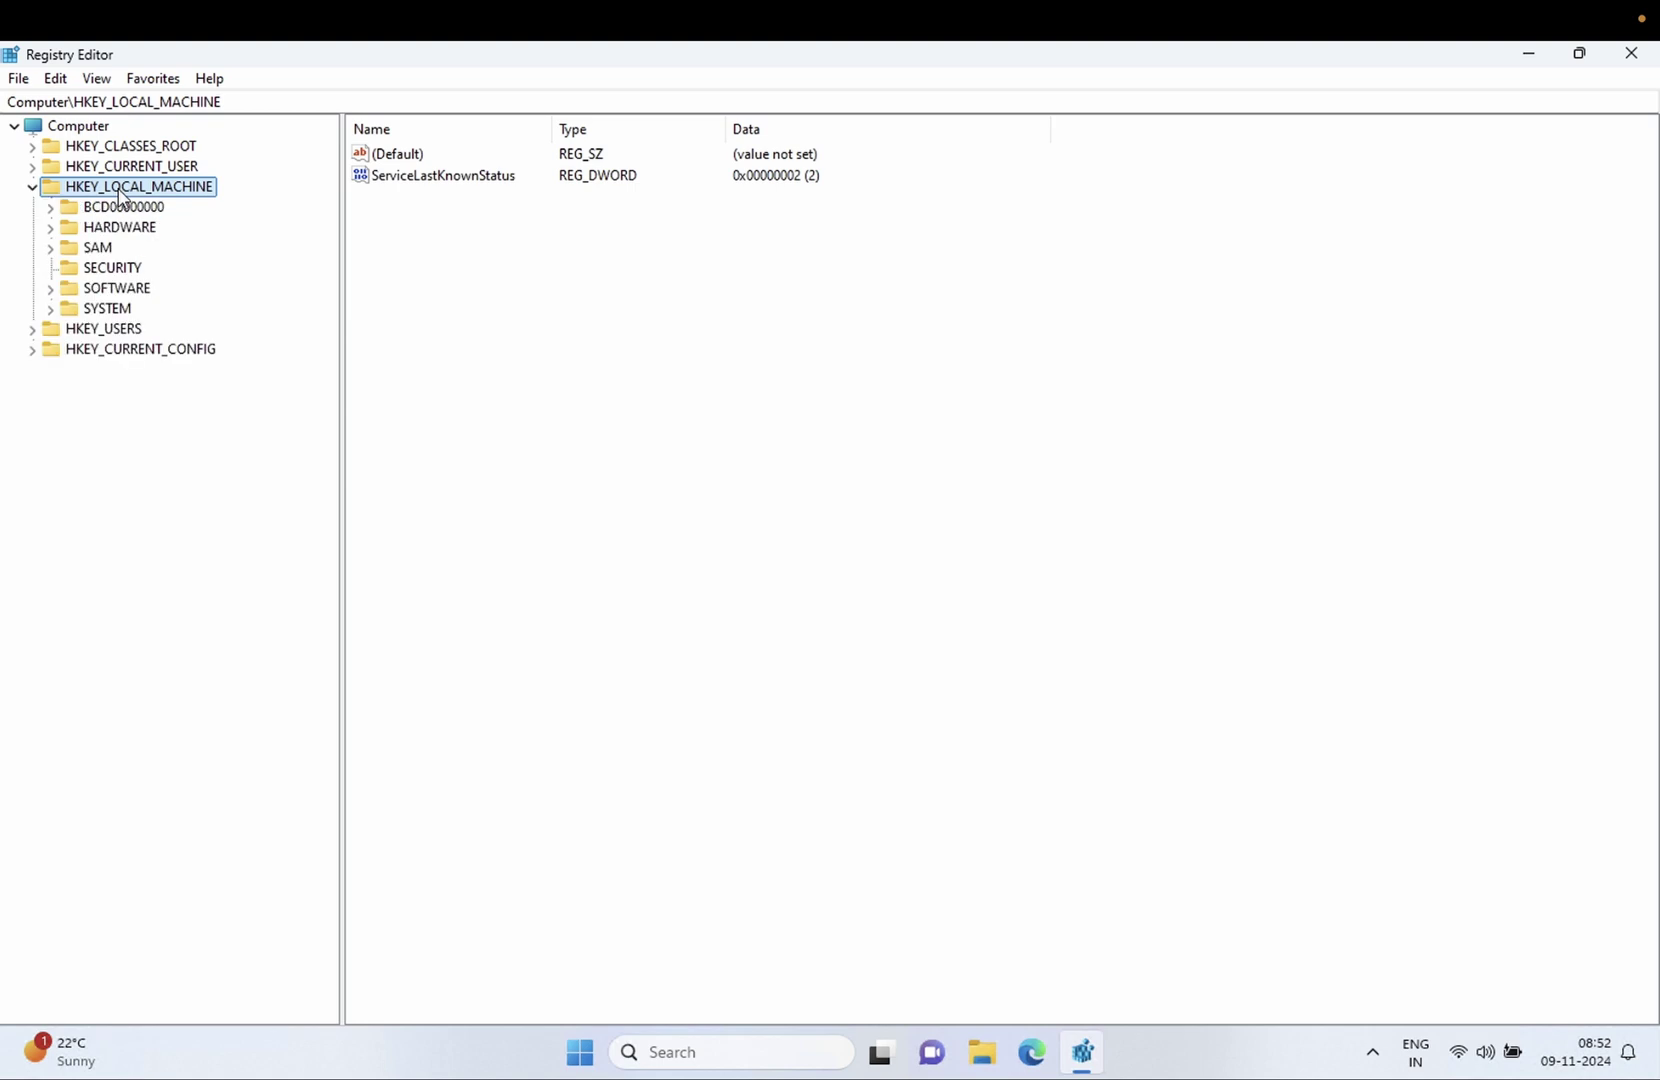
double_click(110, 292)
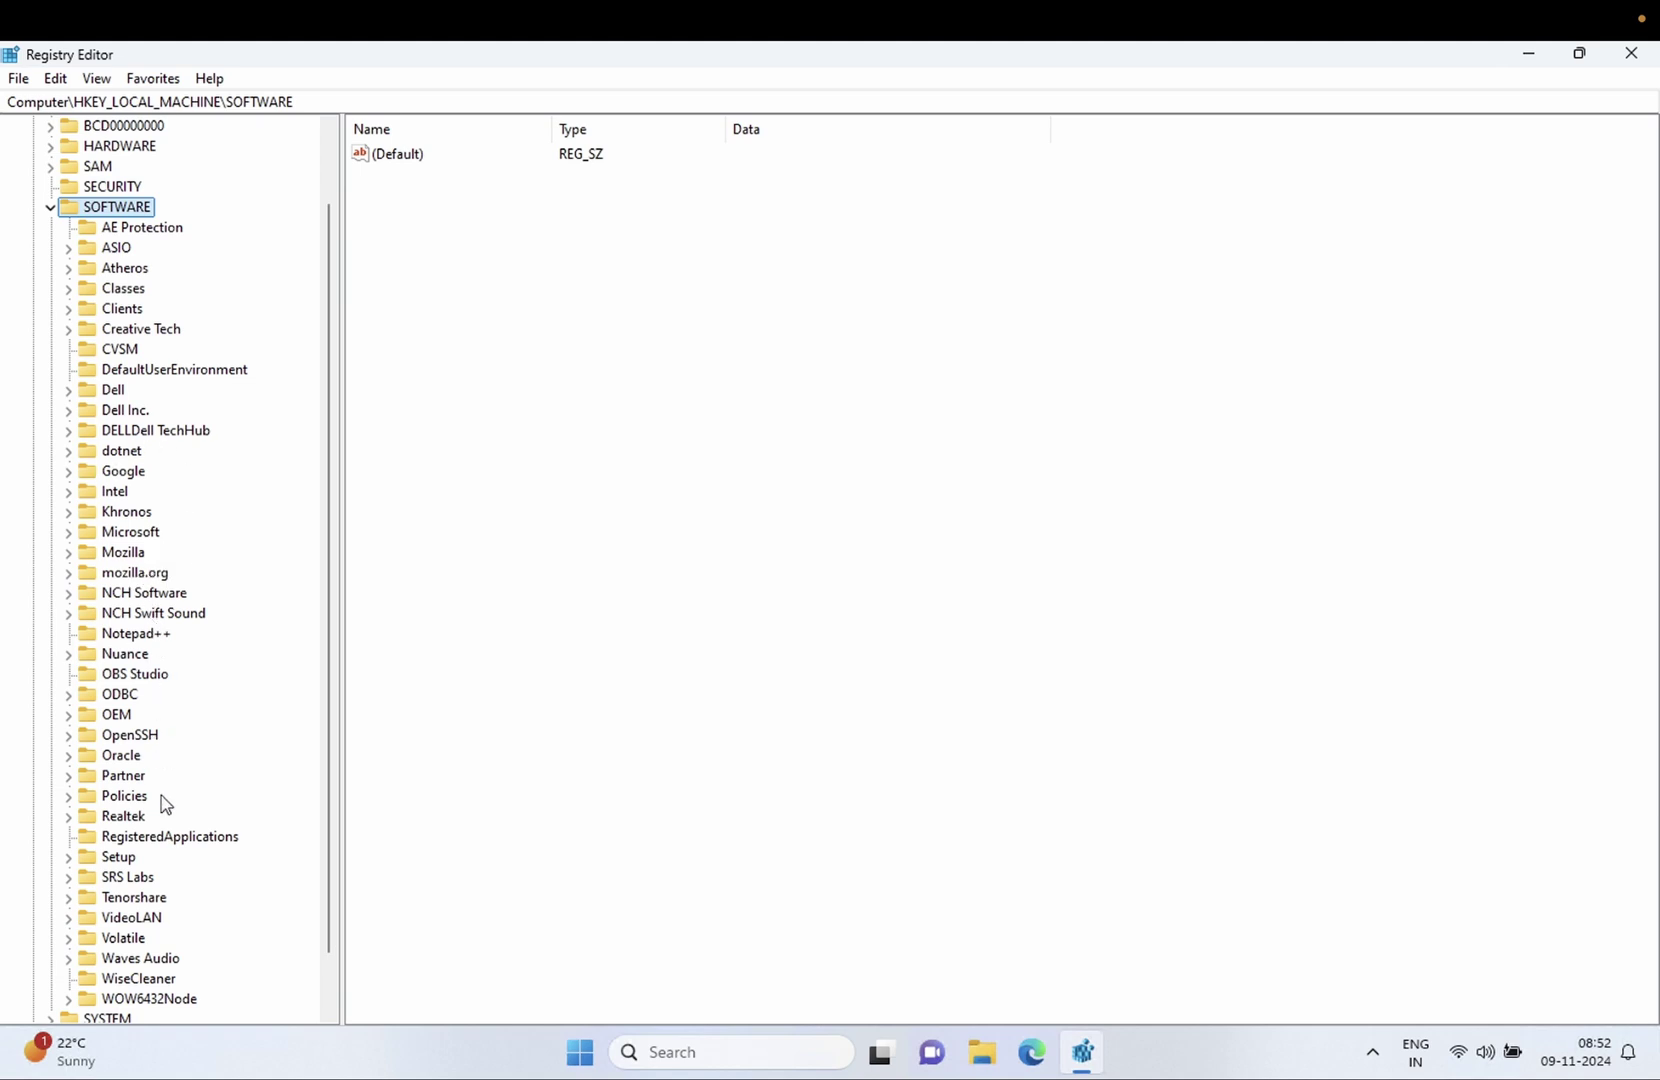
double_click(126, 797)
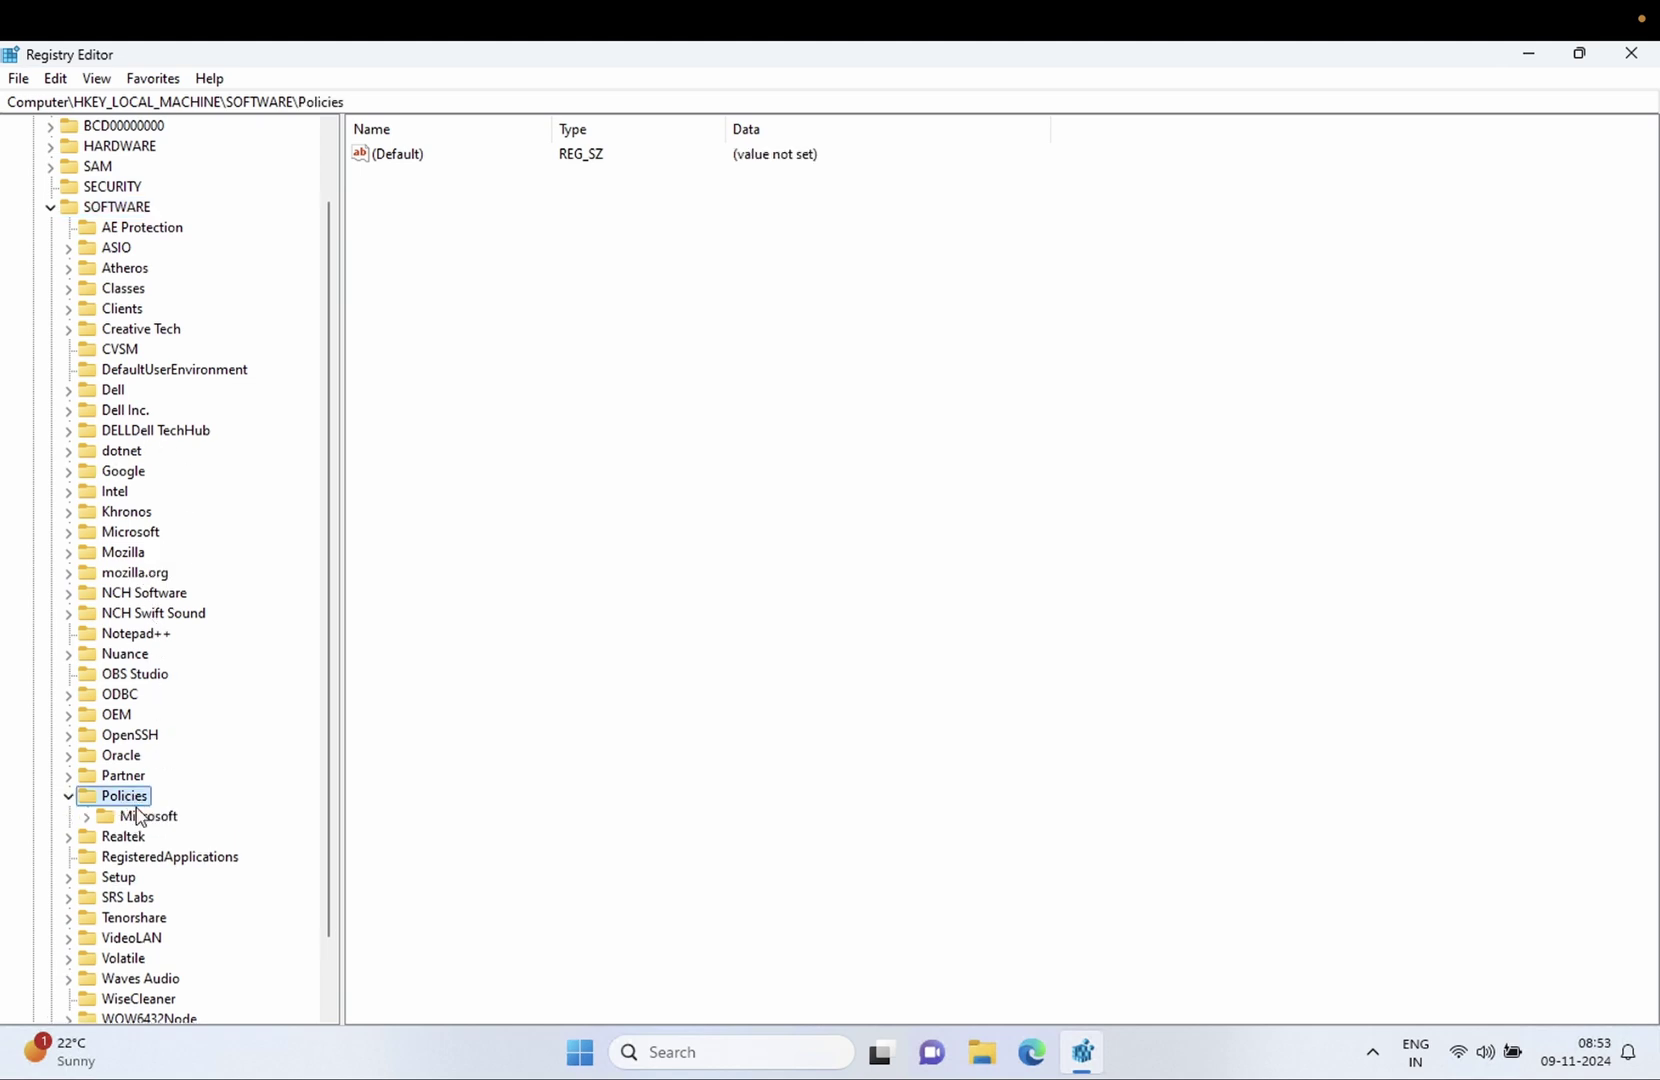
double_click(140, 818)
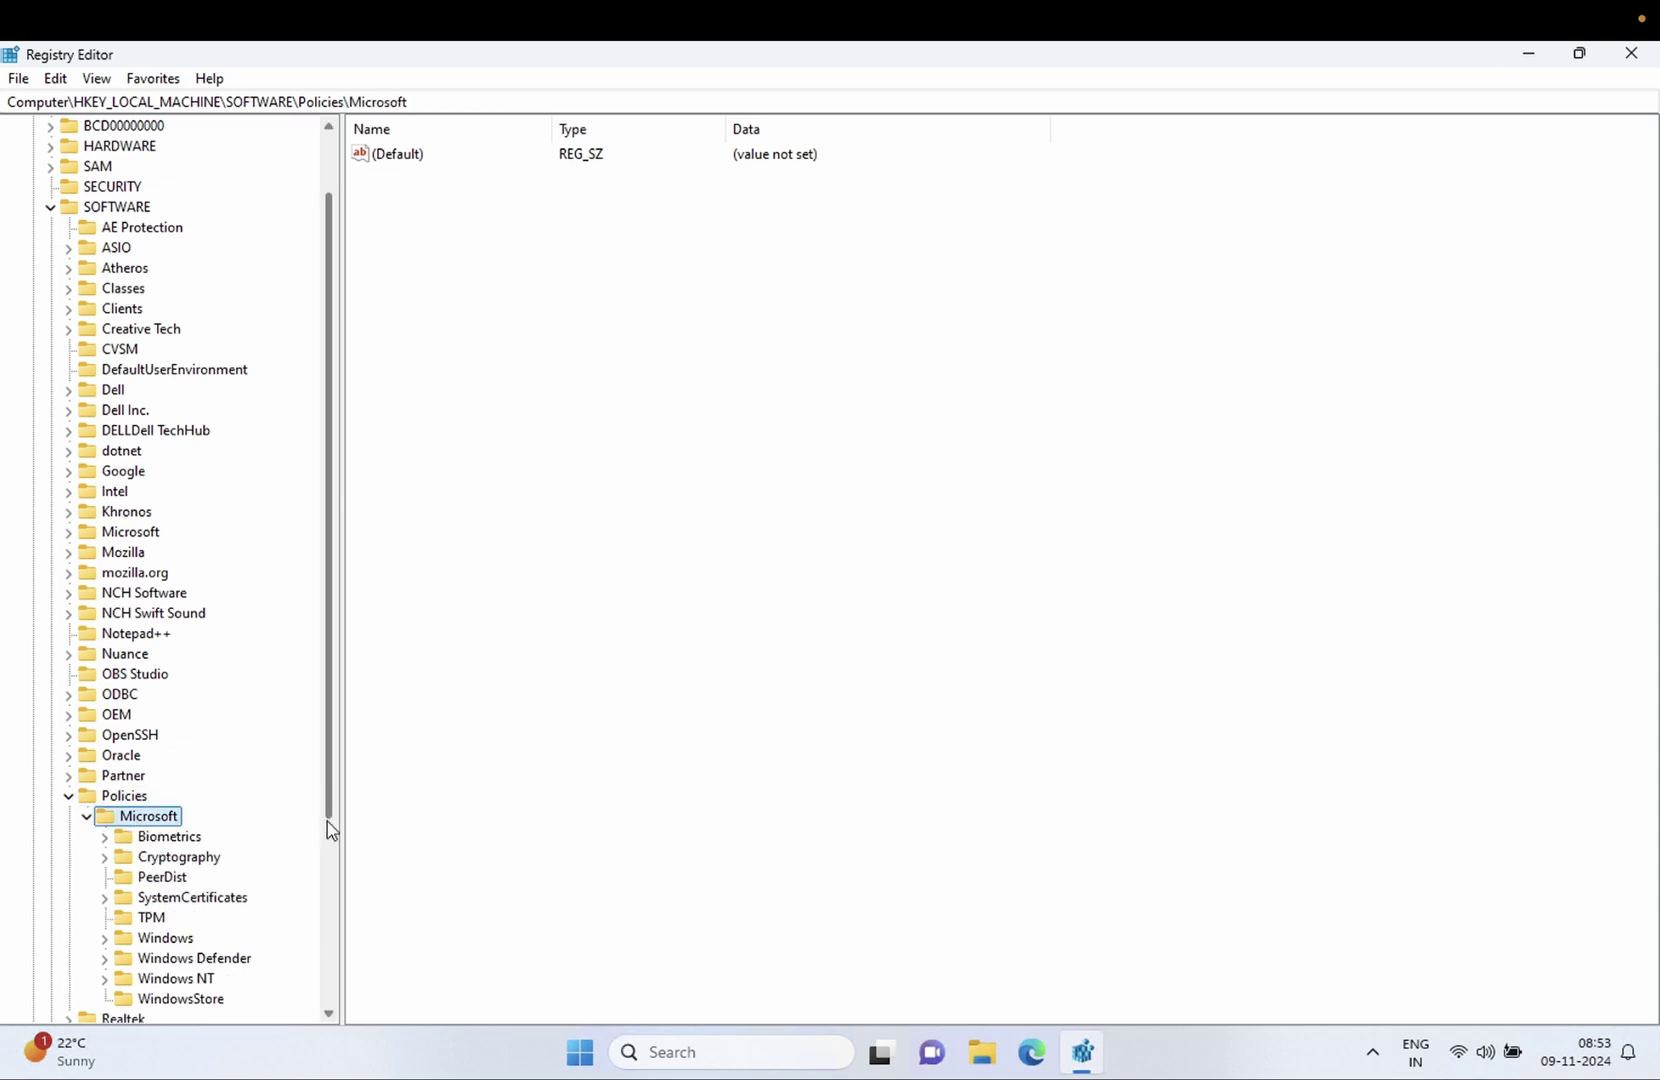
scroll(327, 821, "down", 3)
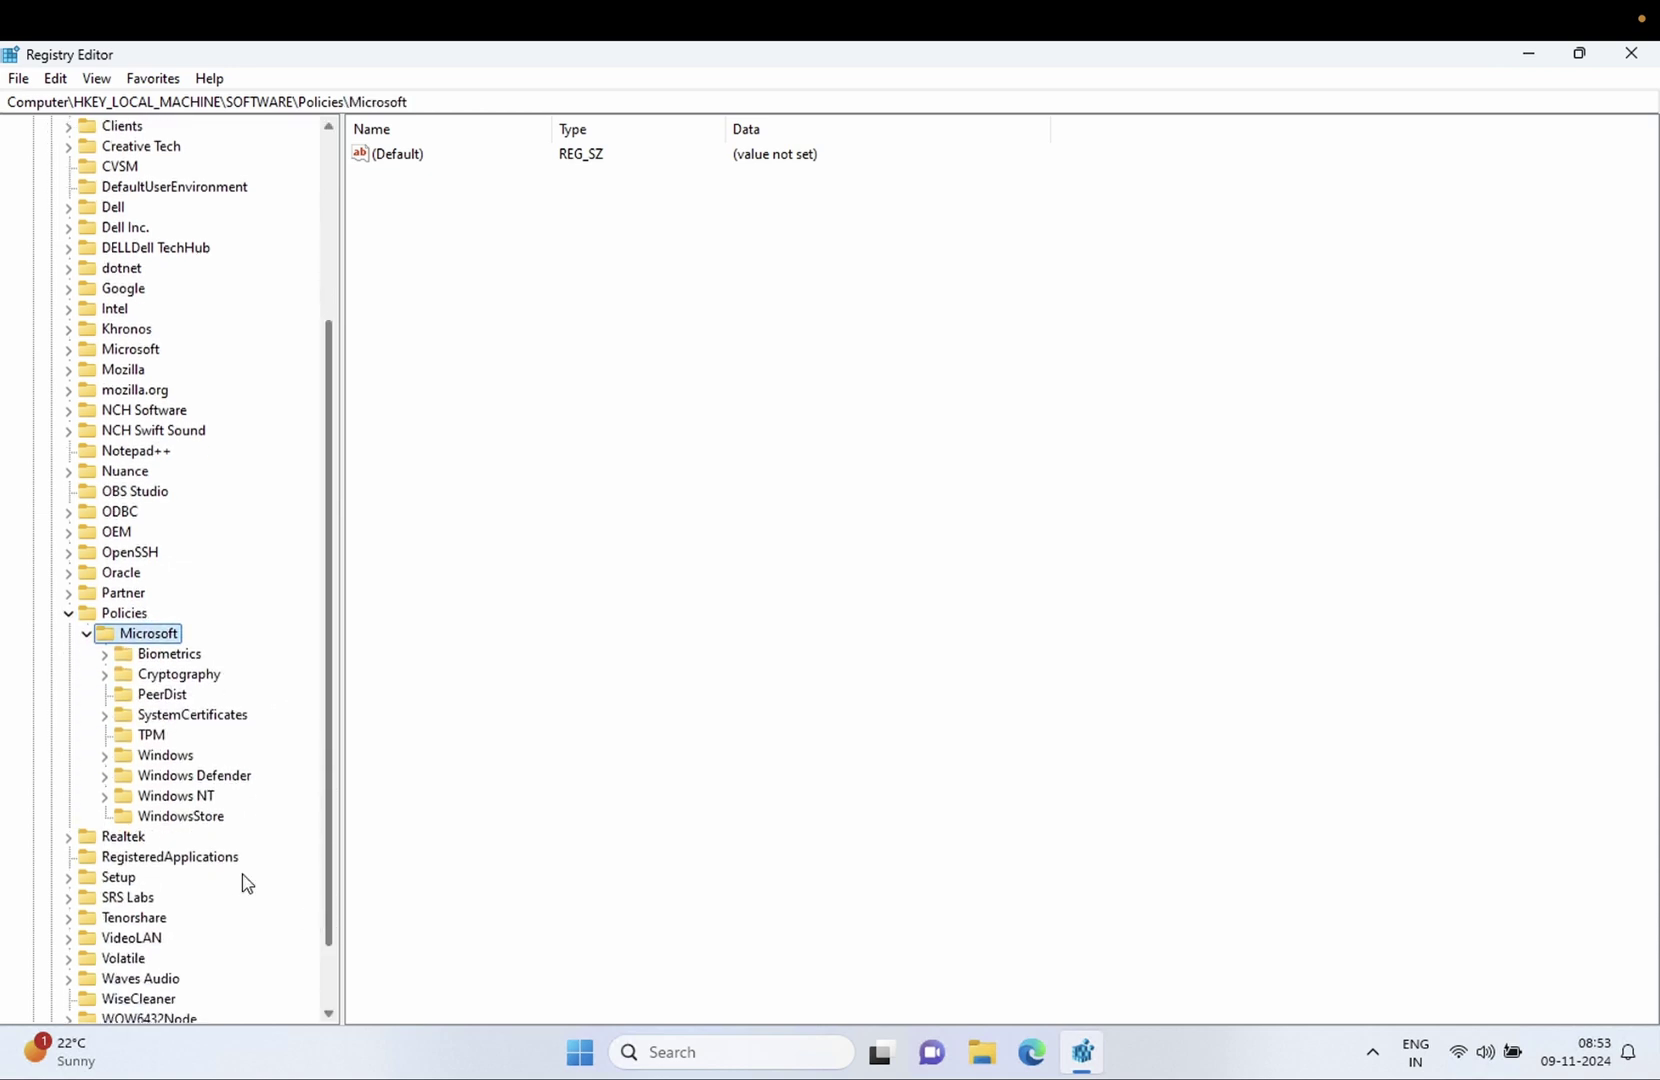
double_click(158, 758)
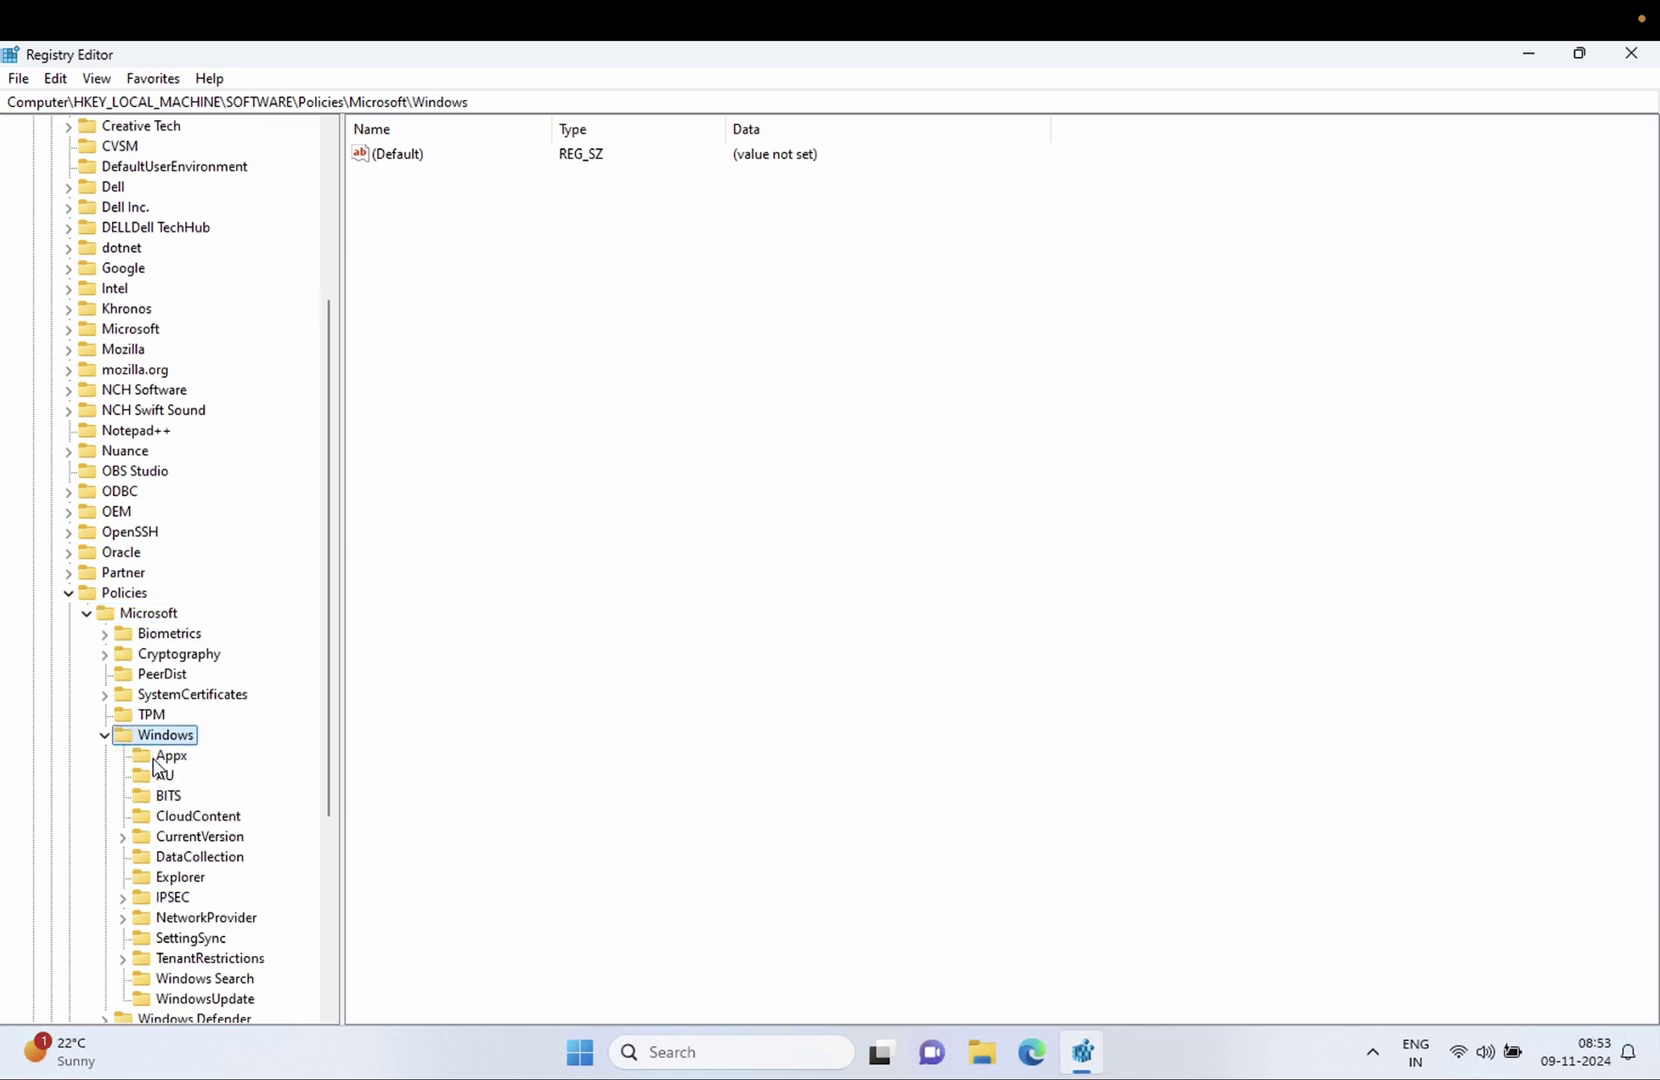
left_click_drag(333, 781, 333, 875)
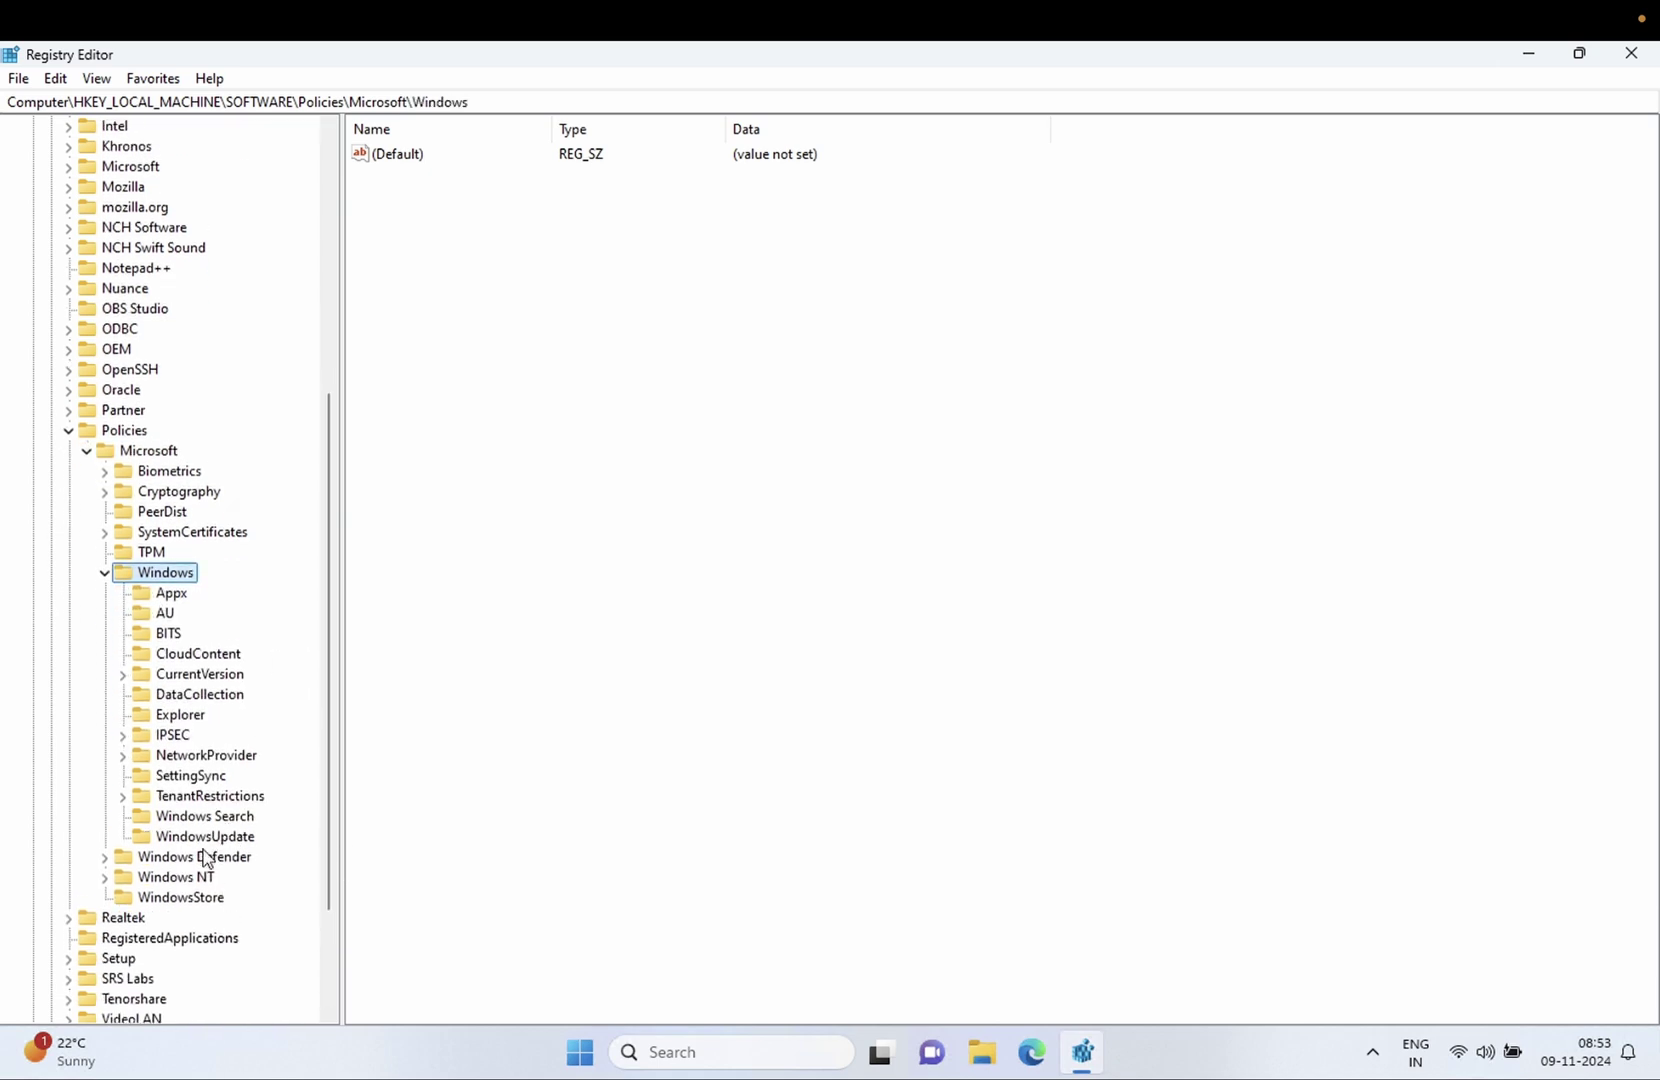
left_click(209, 842)
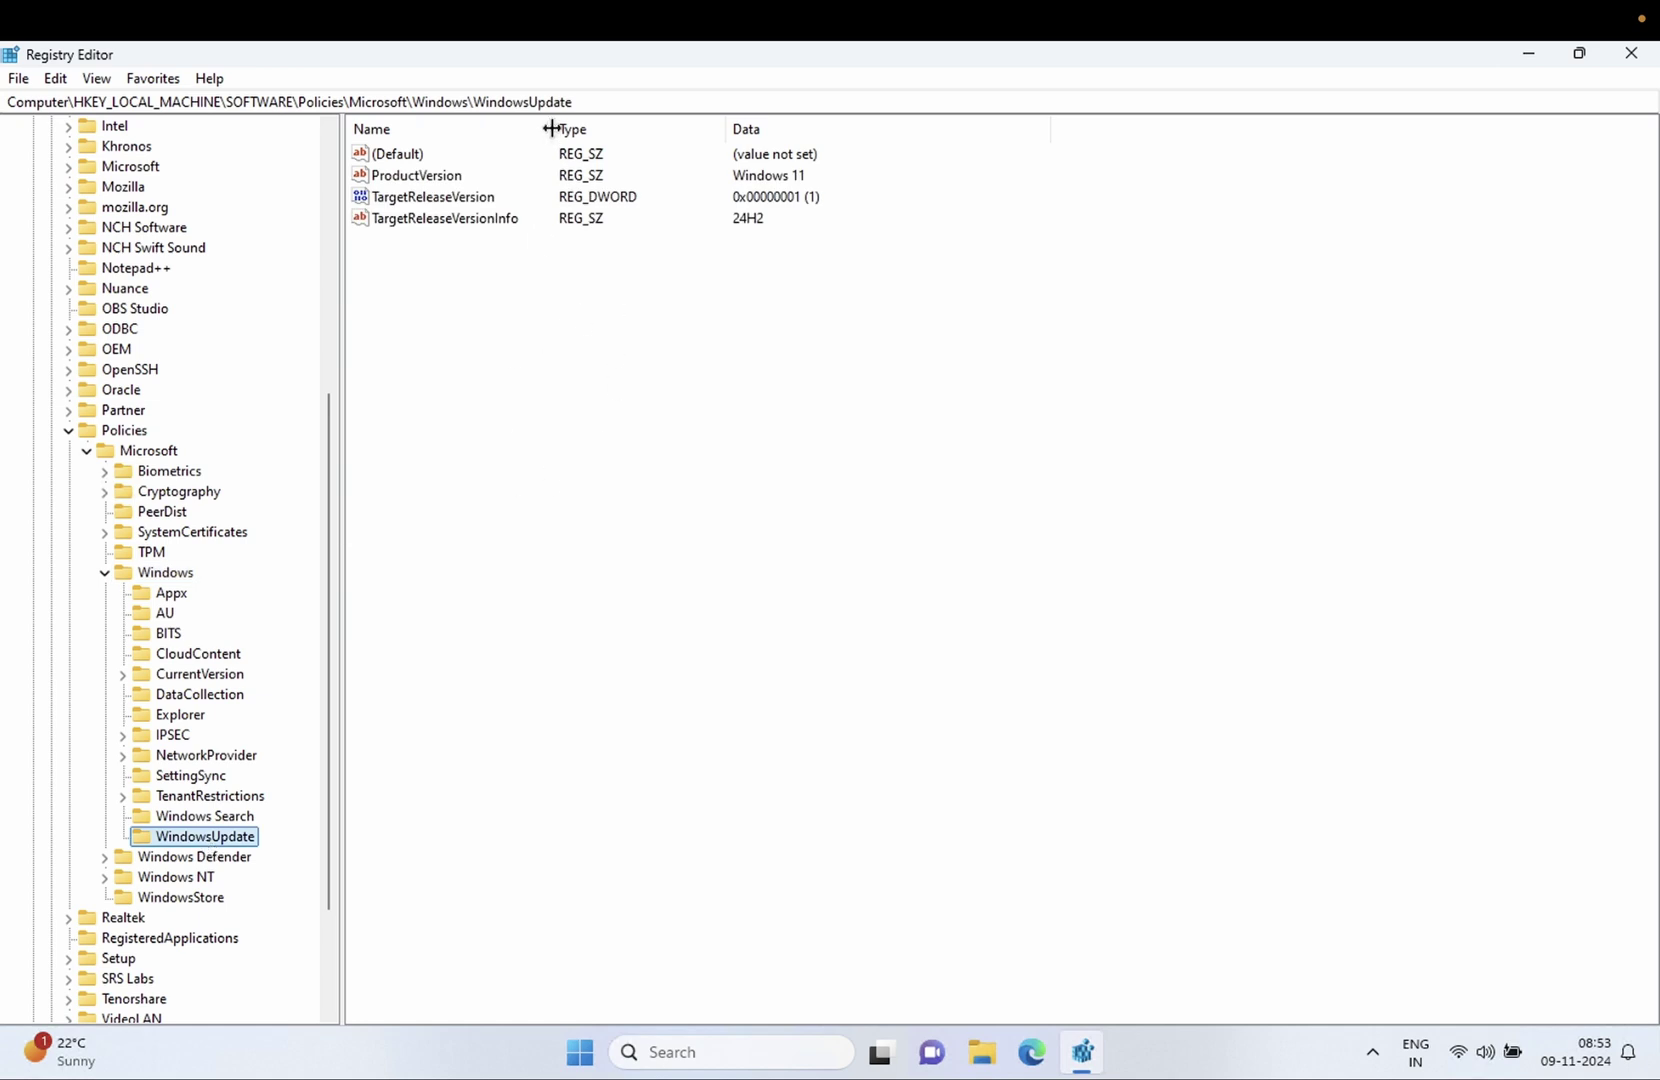
Adjust the value list's column widths and review the Notepad notes on the required WindowsUpdate registry values
left_click_drag(553, 129, 596, 130)
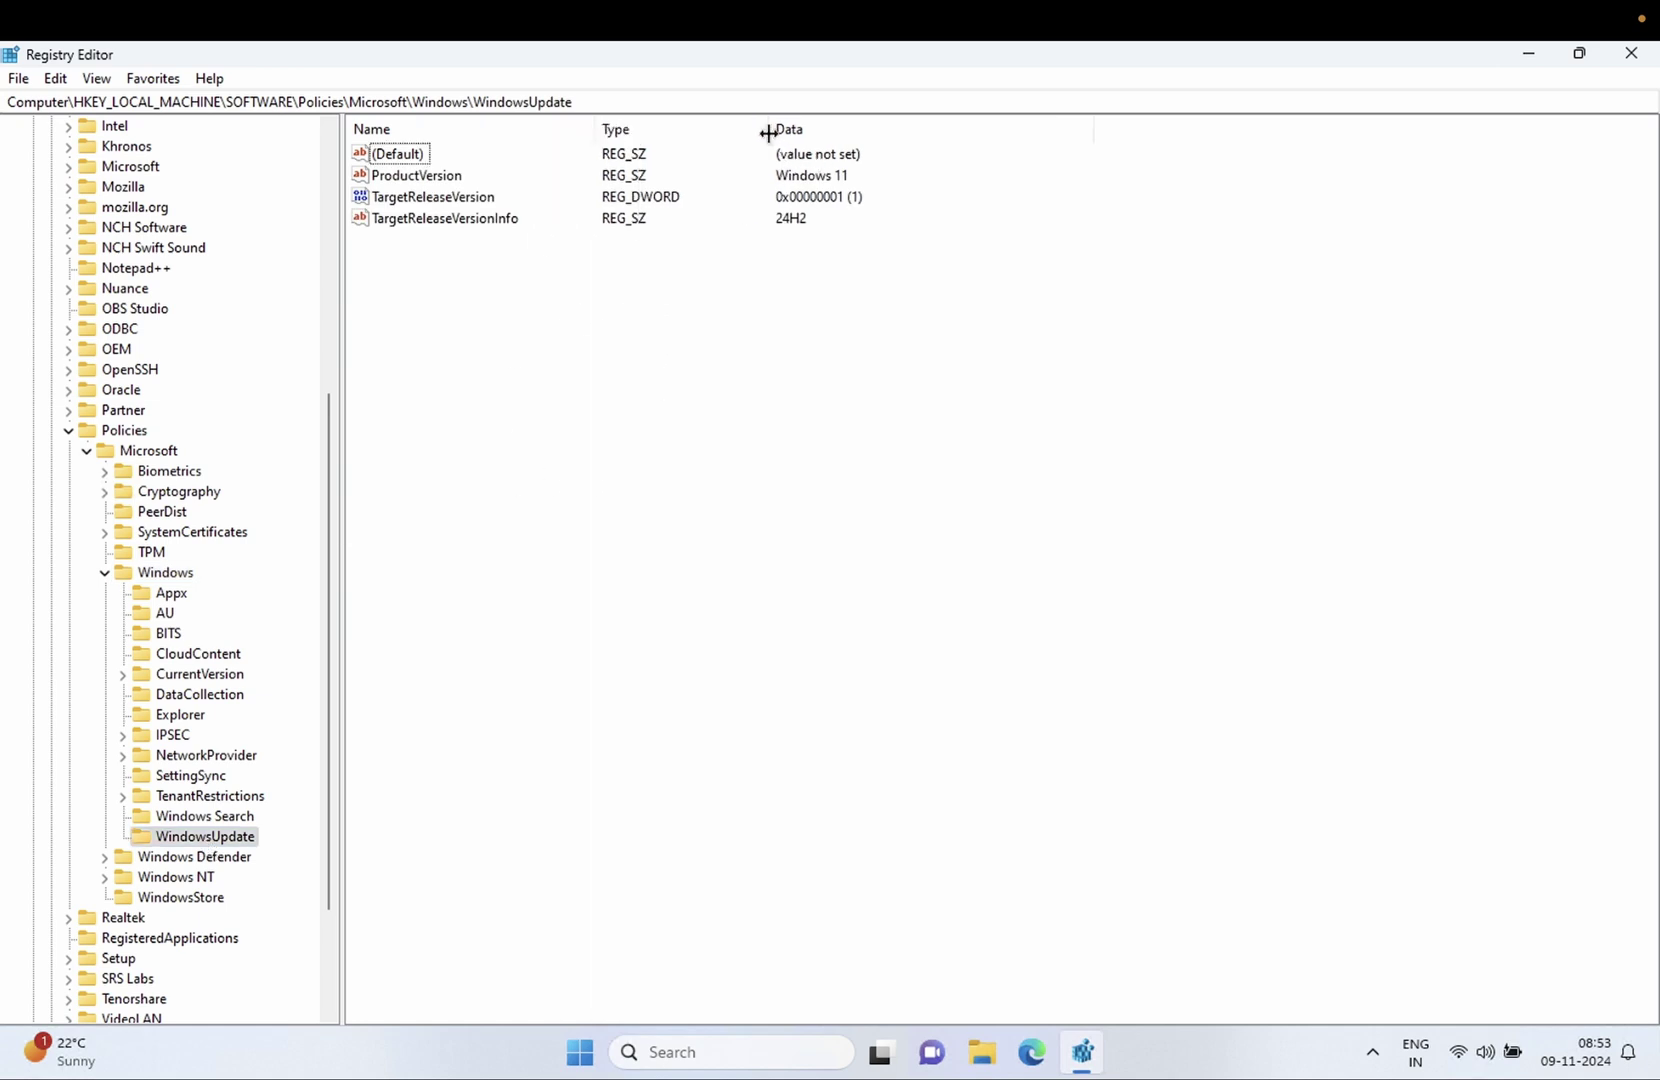
left_click_drag(768, 133, 796, 133)
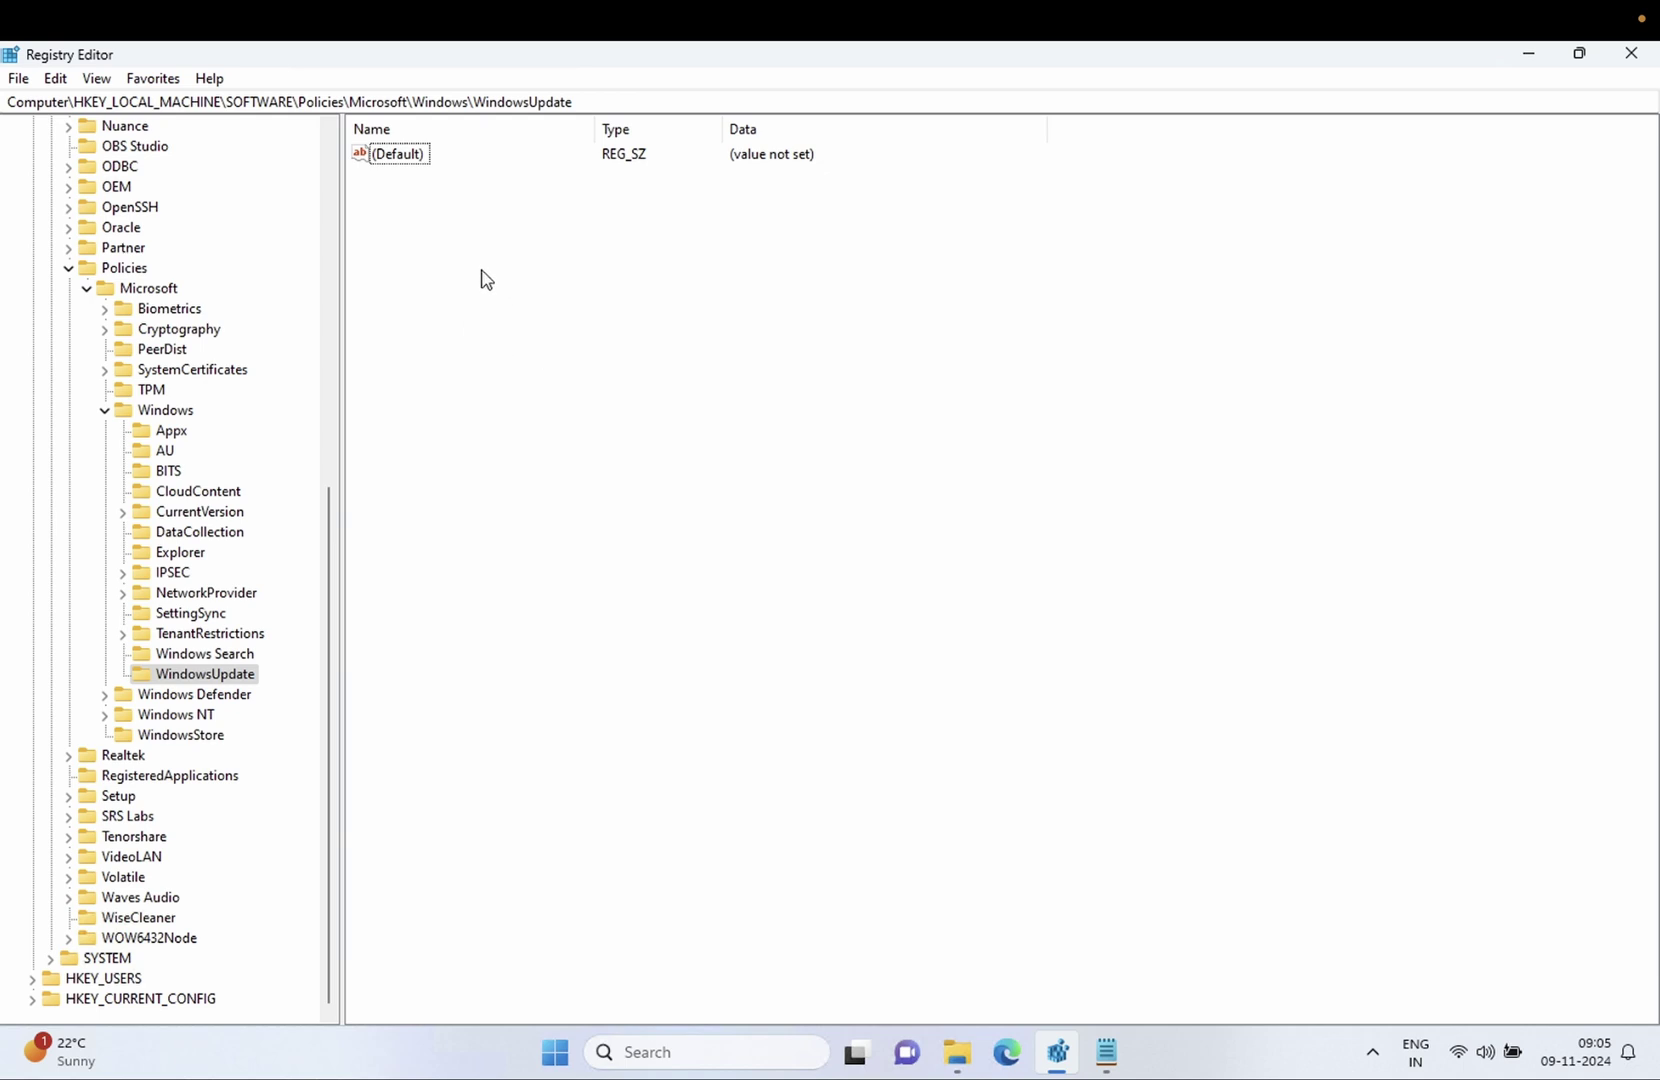
left_click(1125, 1050)
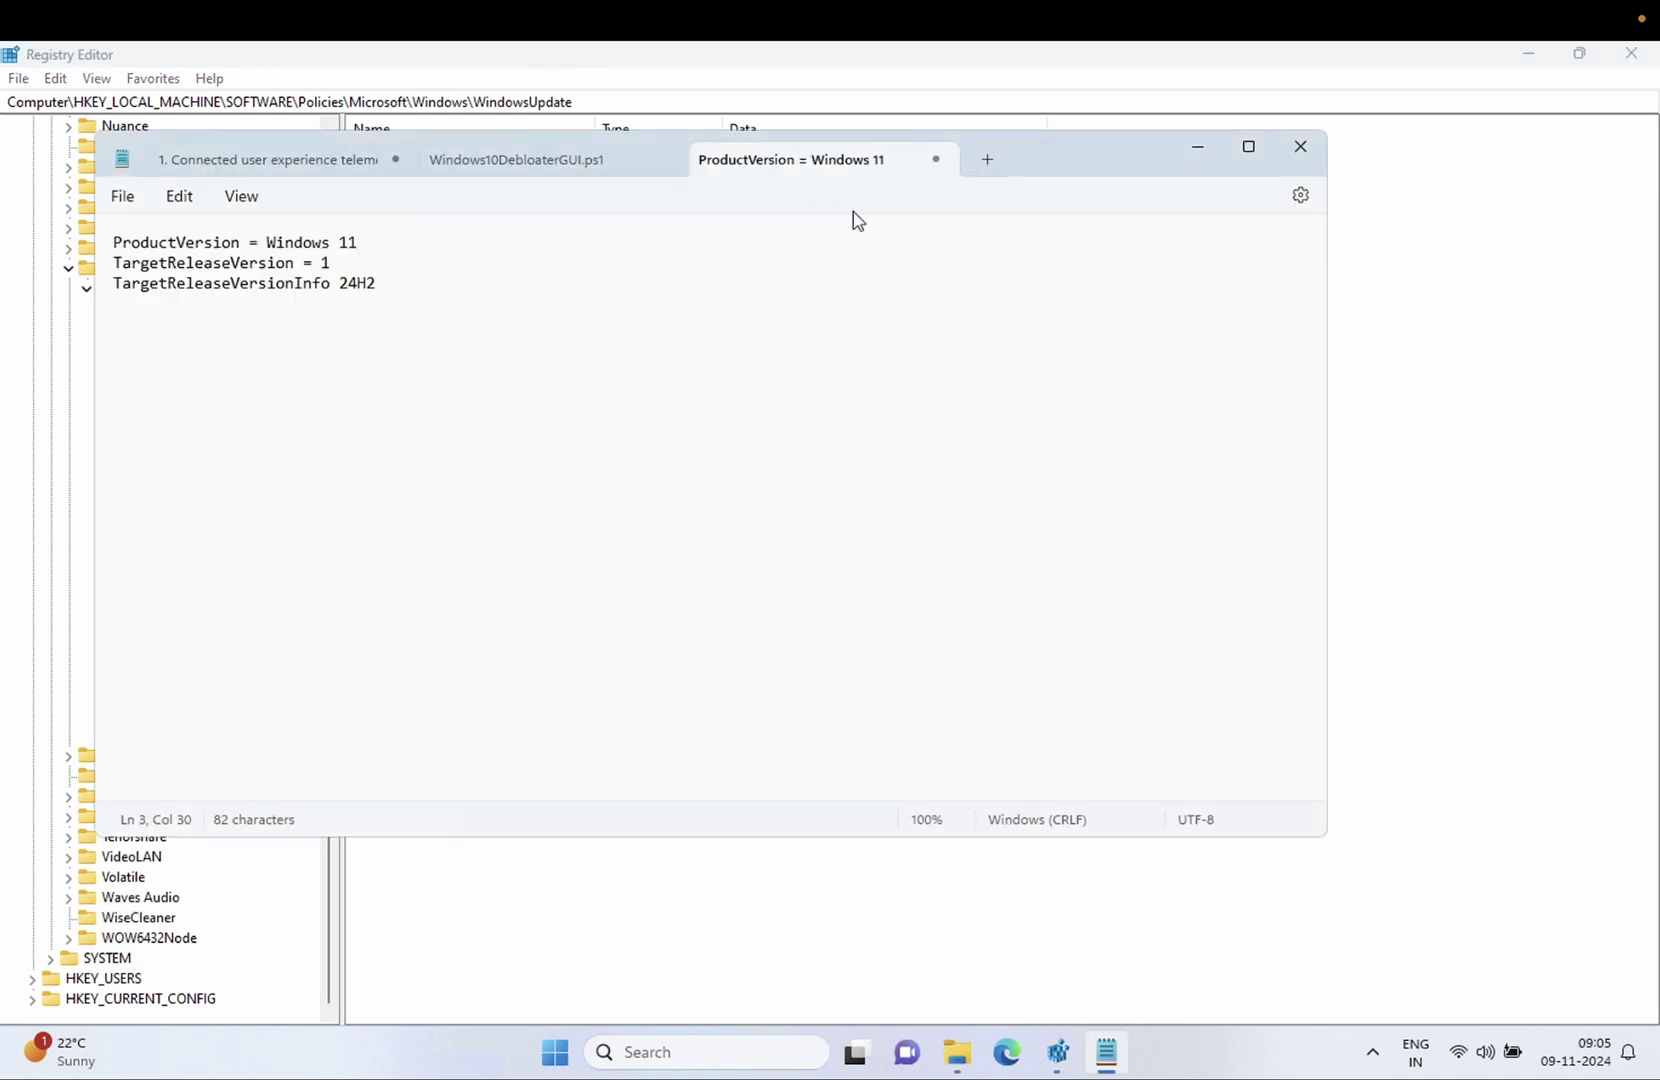
left_click_drag(1040, 180, 1157, 330)
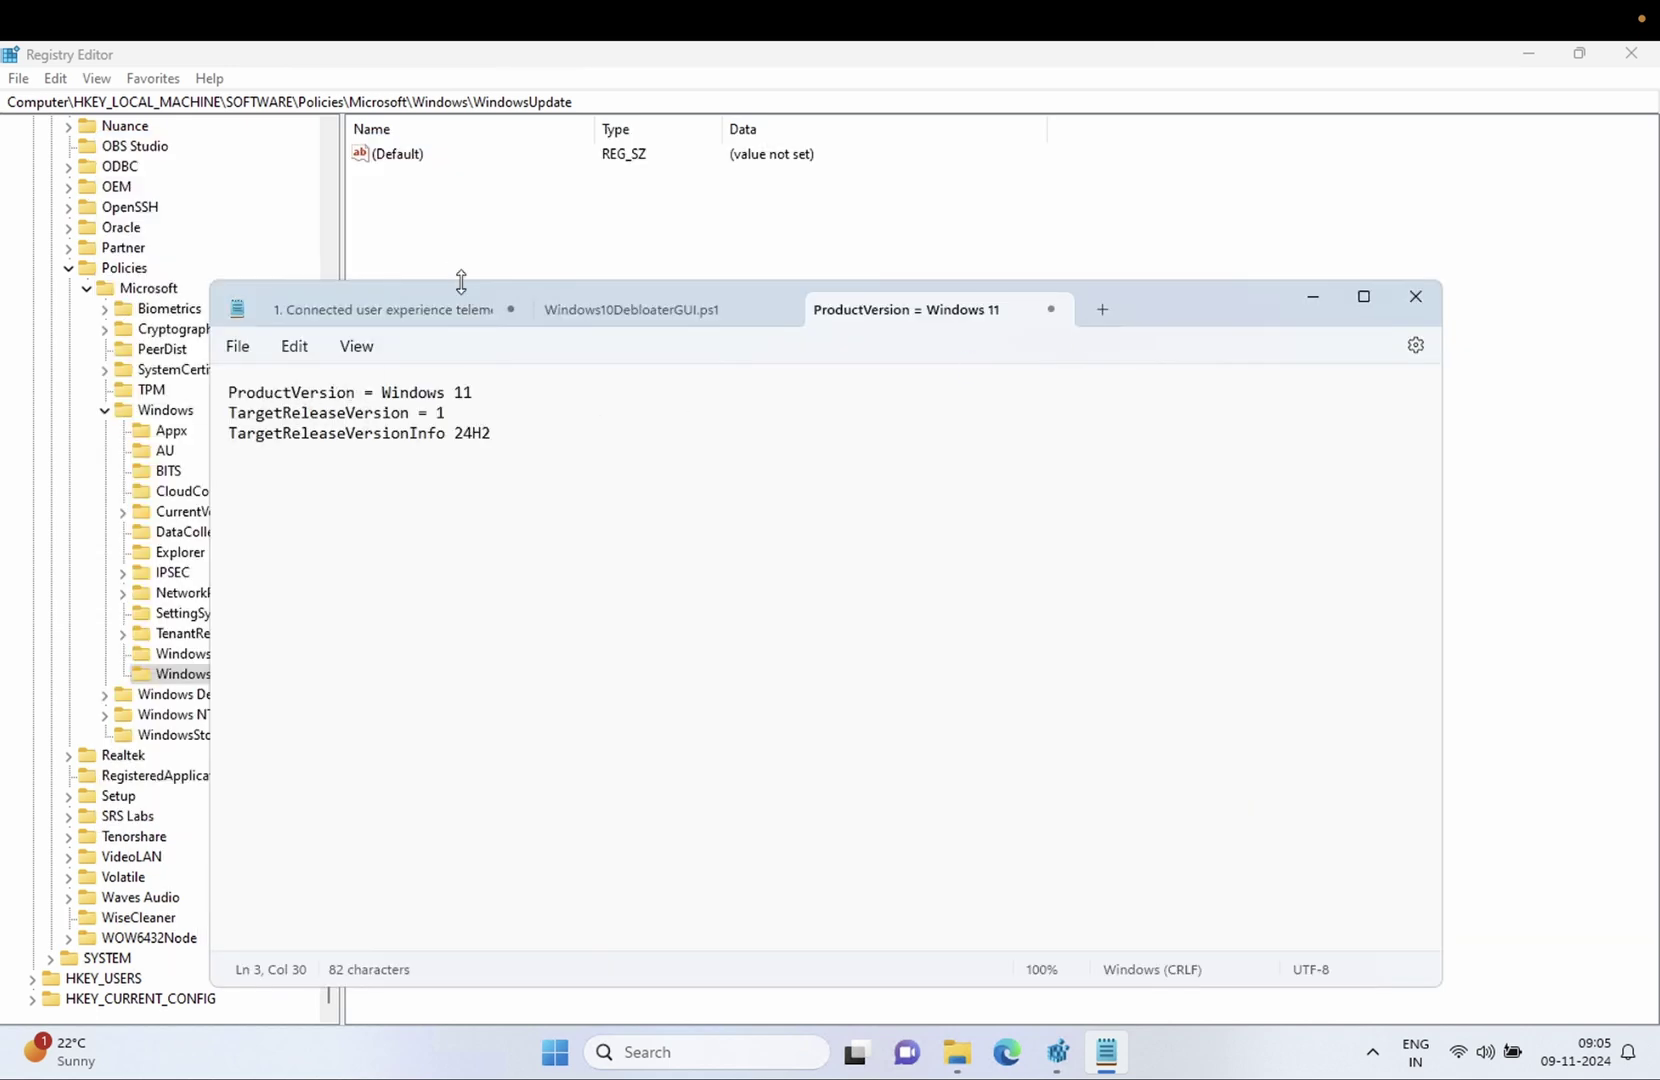
Create a string value named ProductVersion in the WindowsUpdate key and set its data to Windows 11
right_click(450, 252)
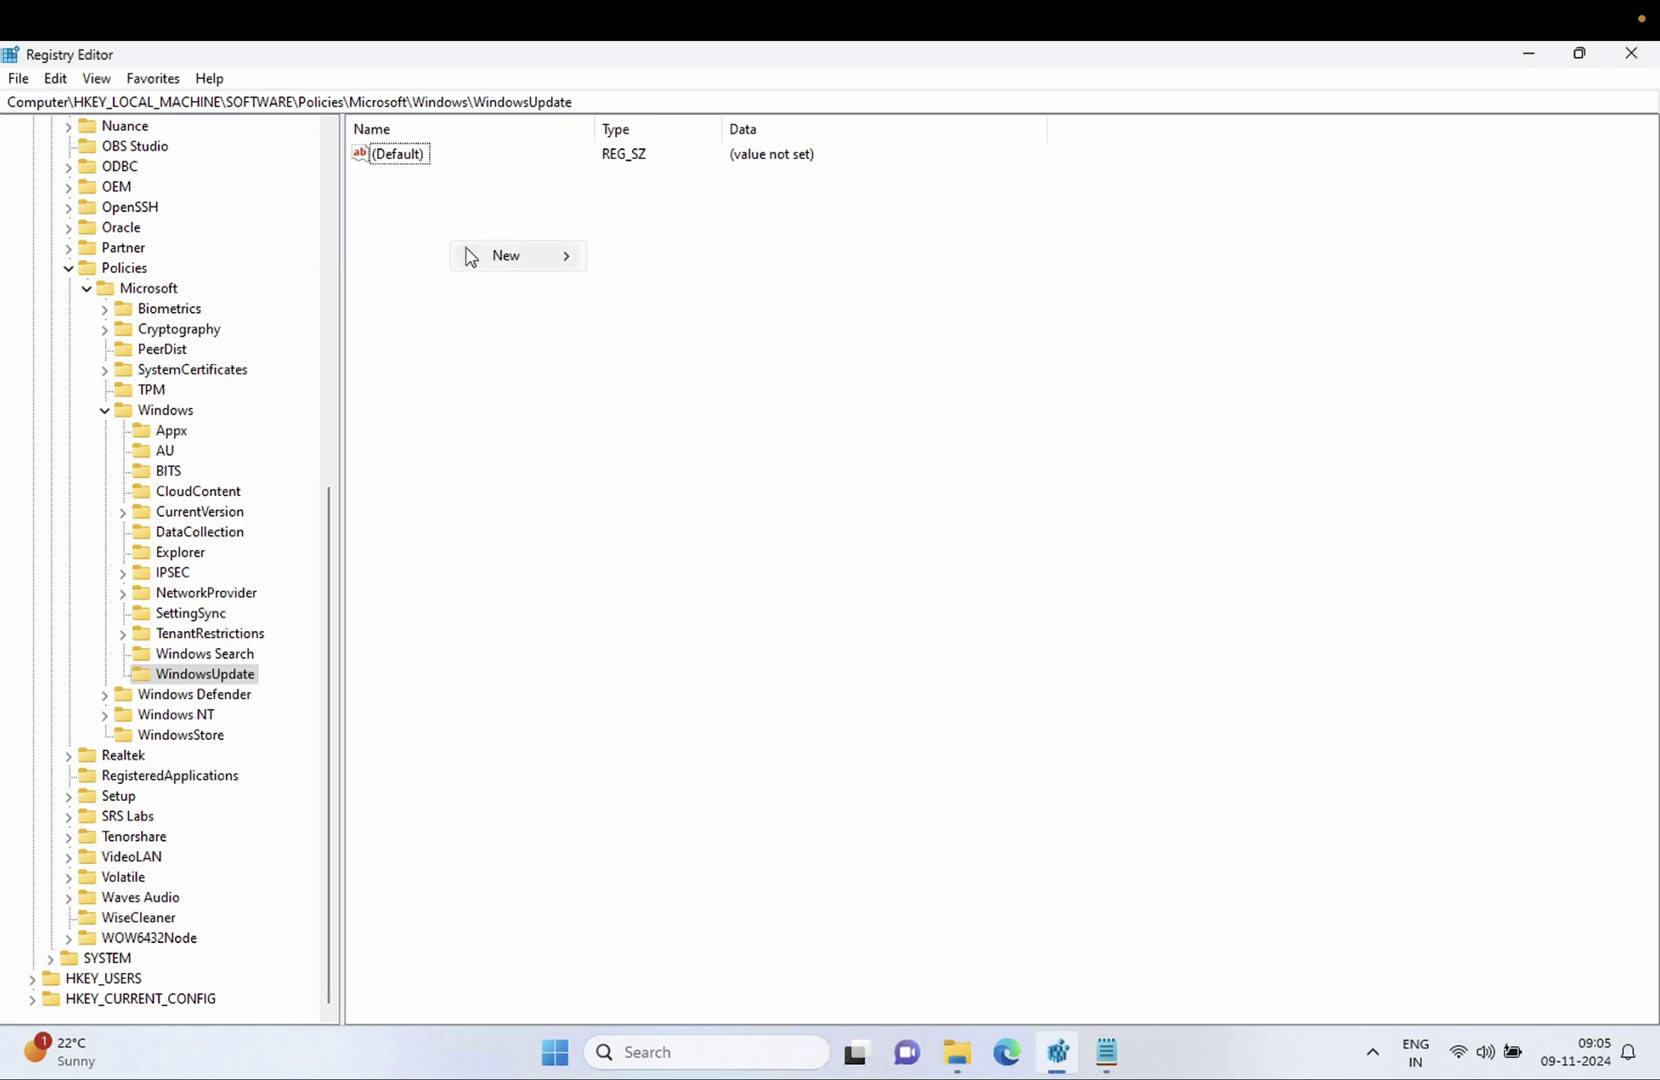
mouse_move(481, 255)
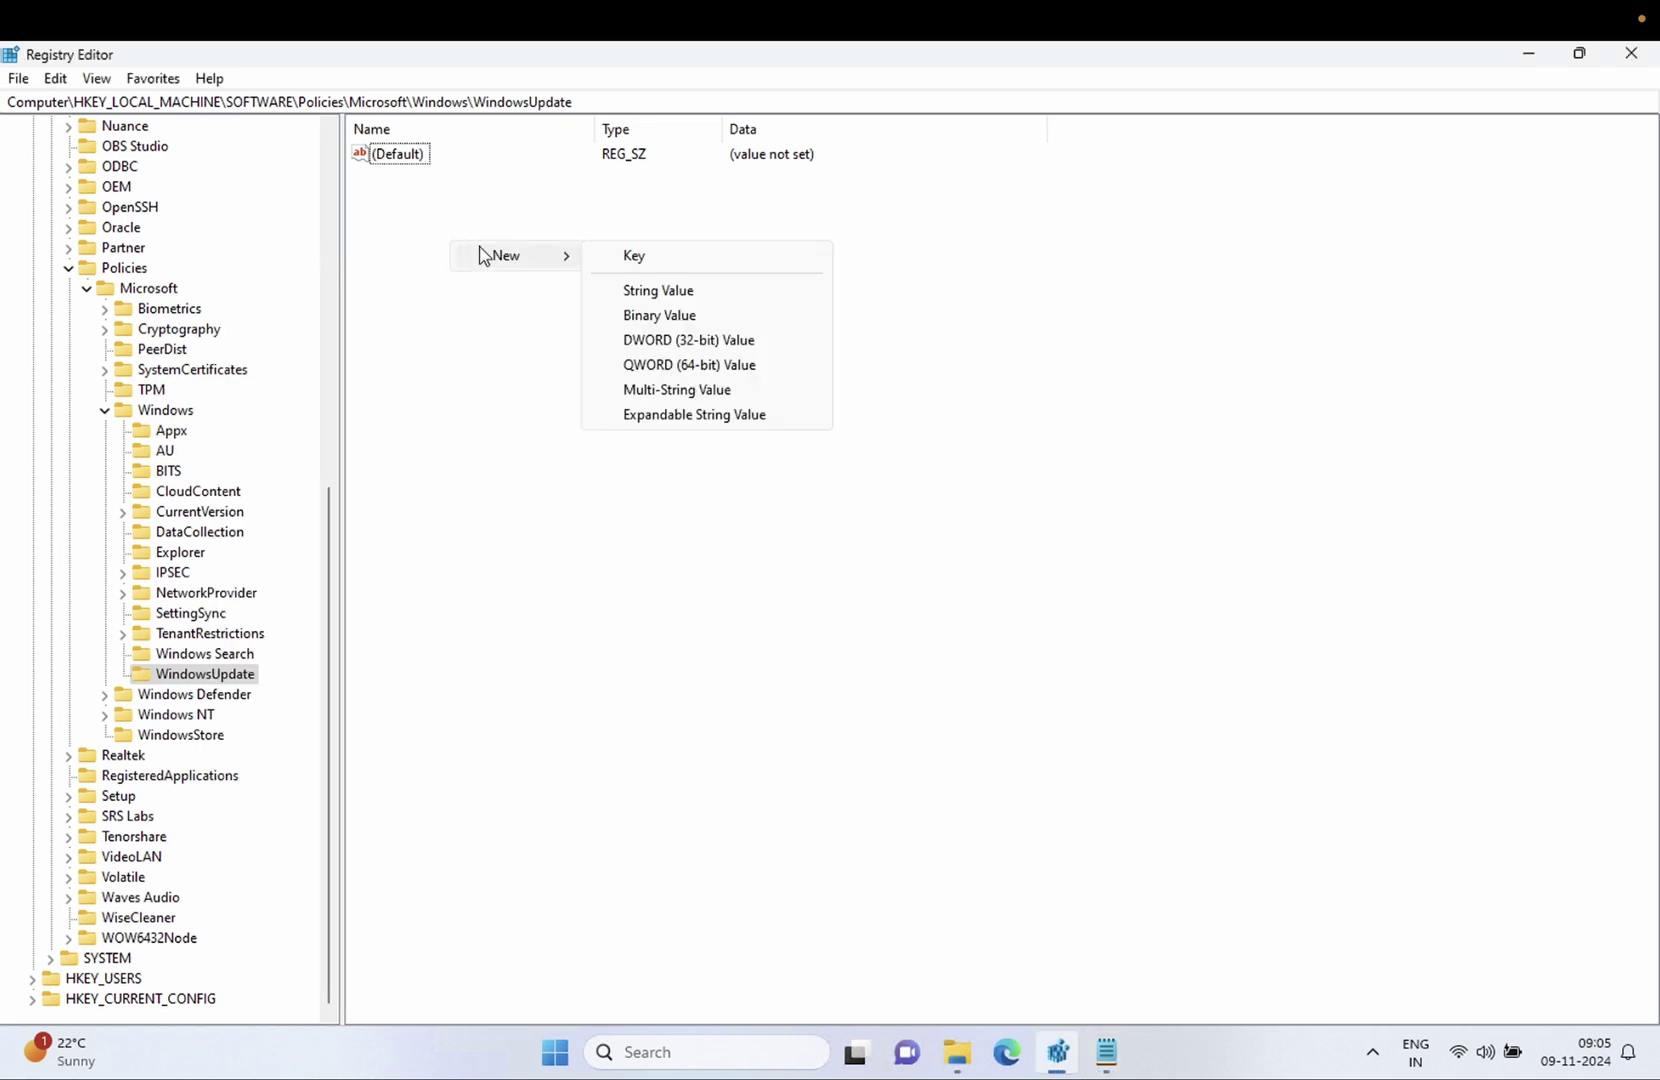
left_click(730, 296)
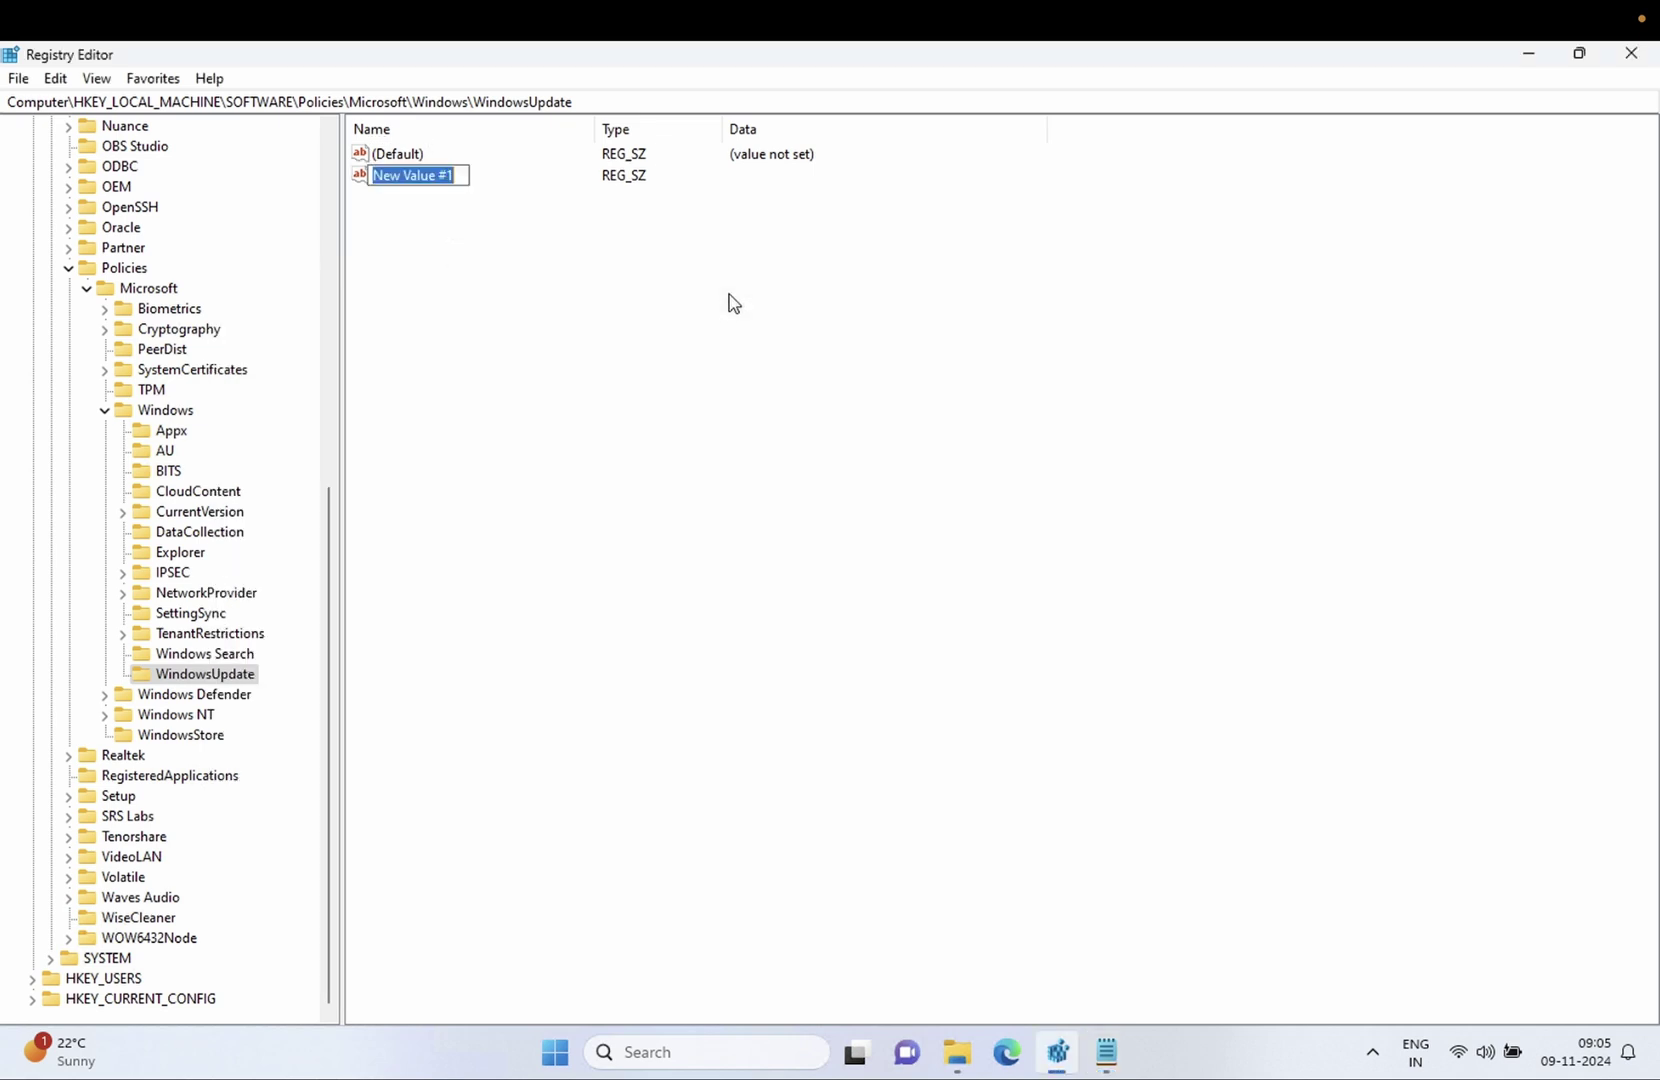
type("P")
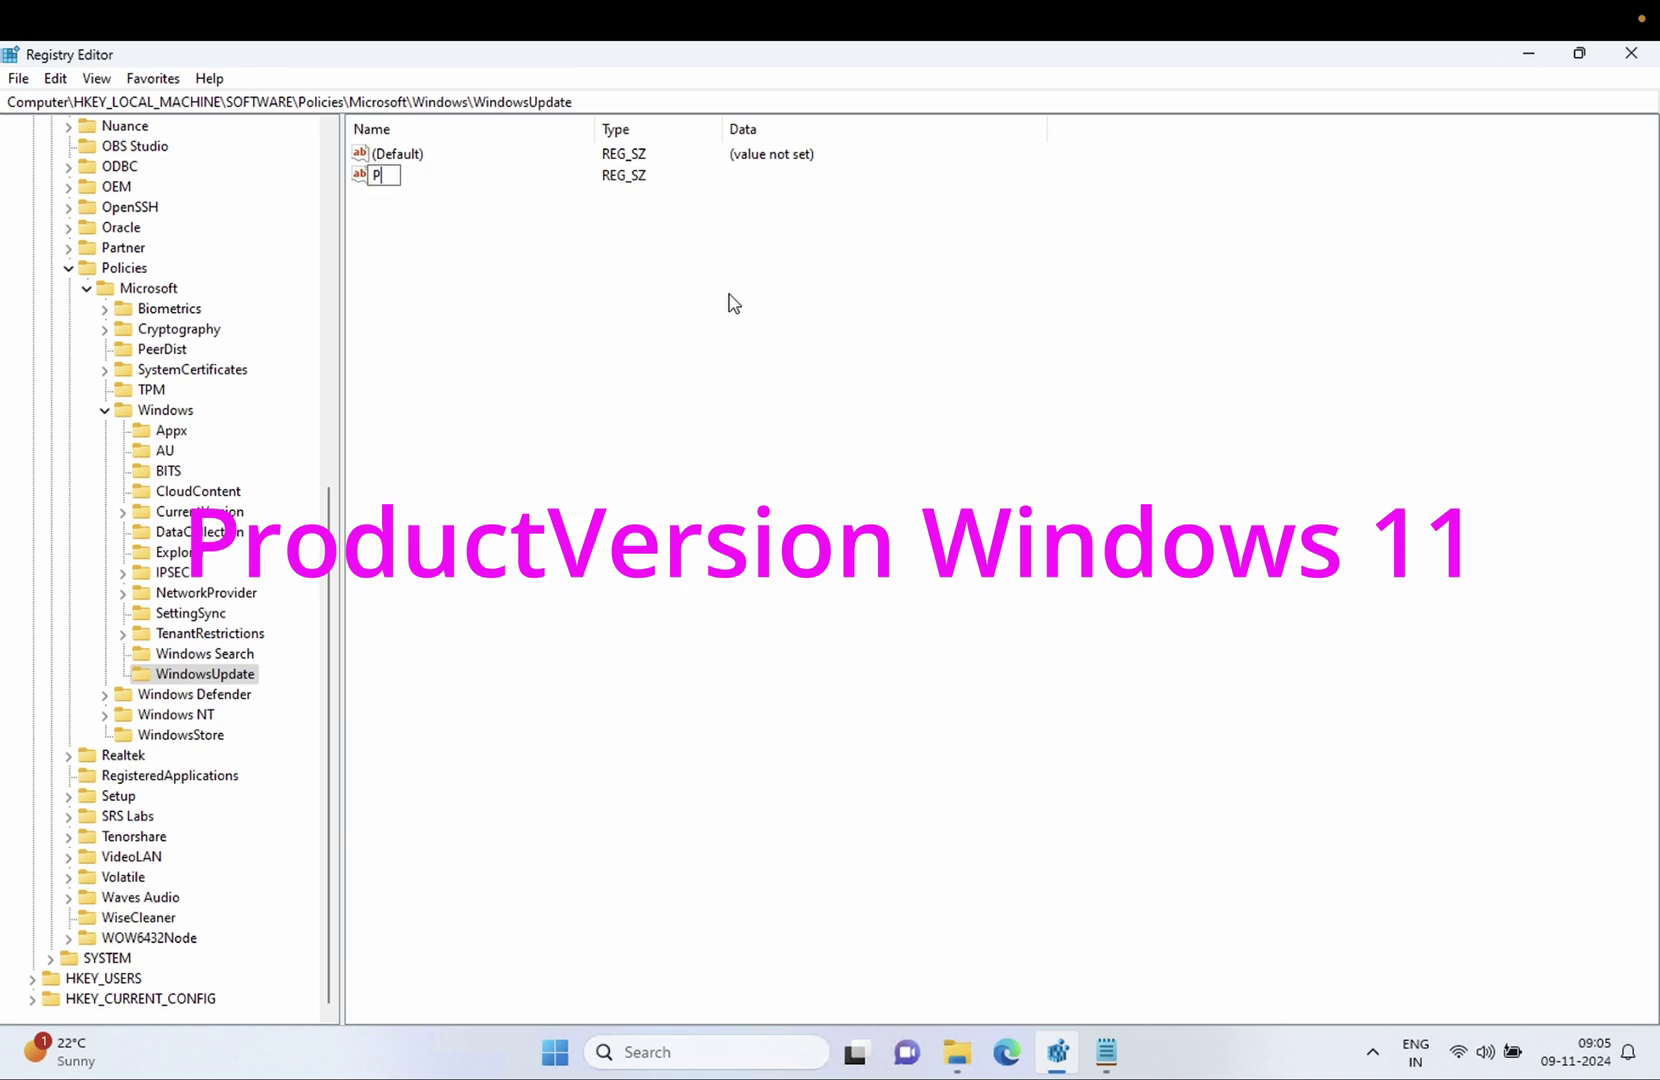
type("roductVersion")
key("Return")
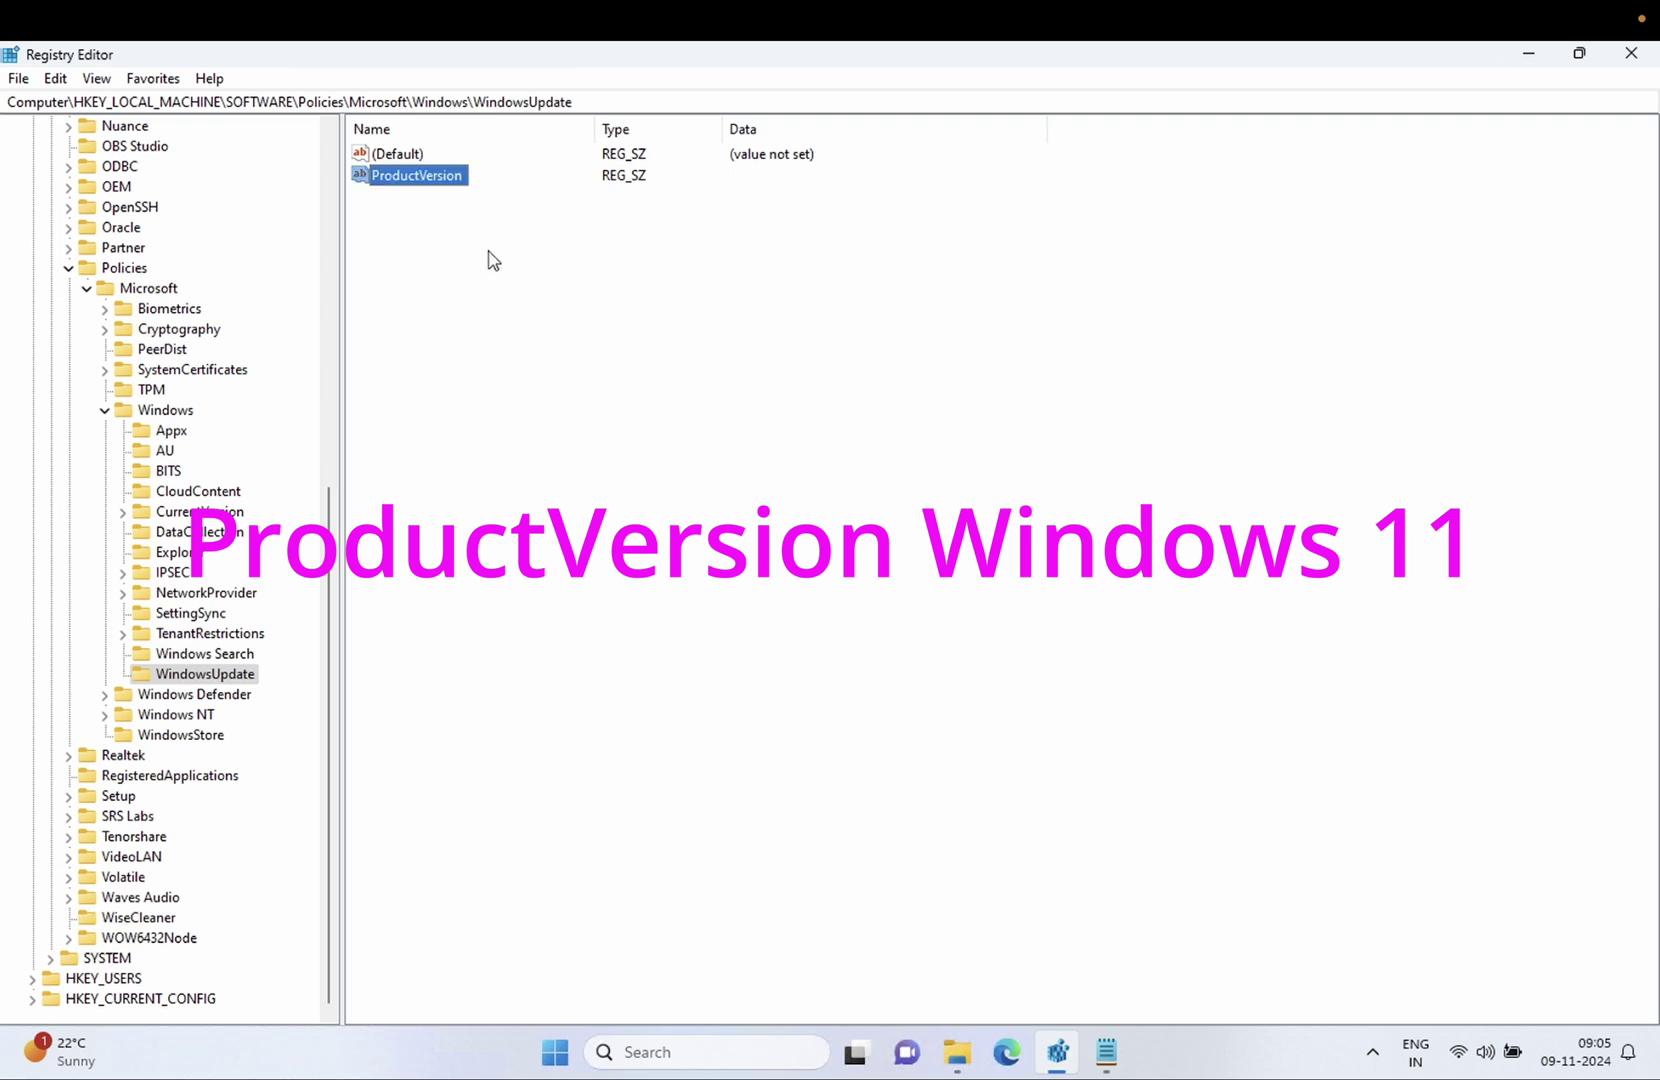
double_click(429, 187)
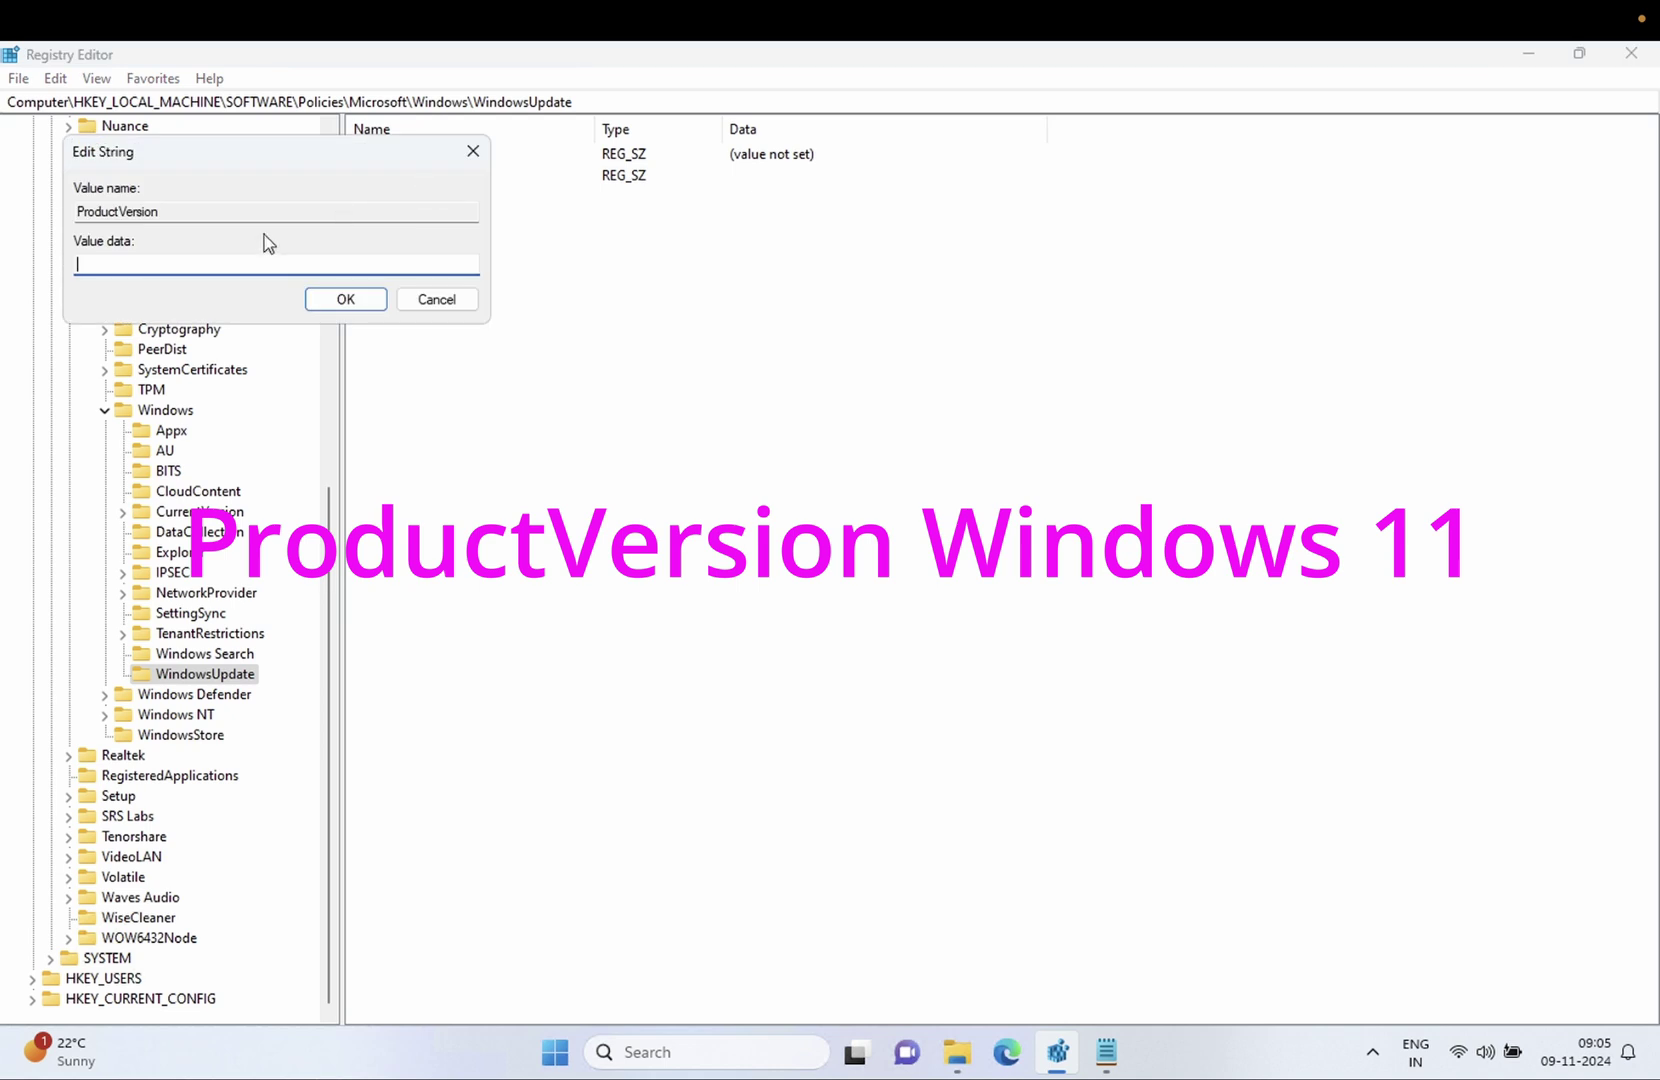
type("Windows 11")
left_click(344, 302)
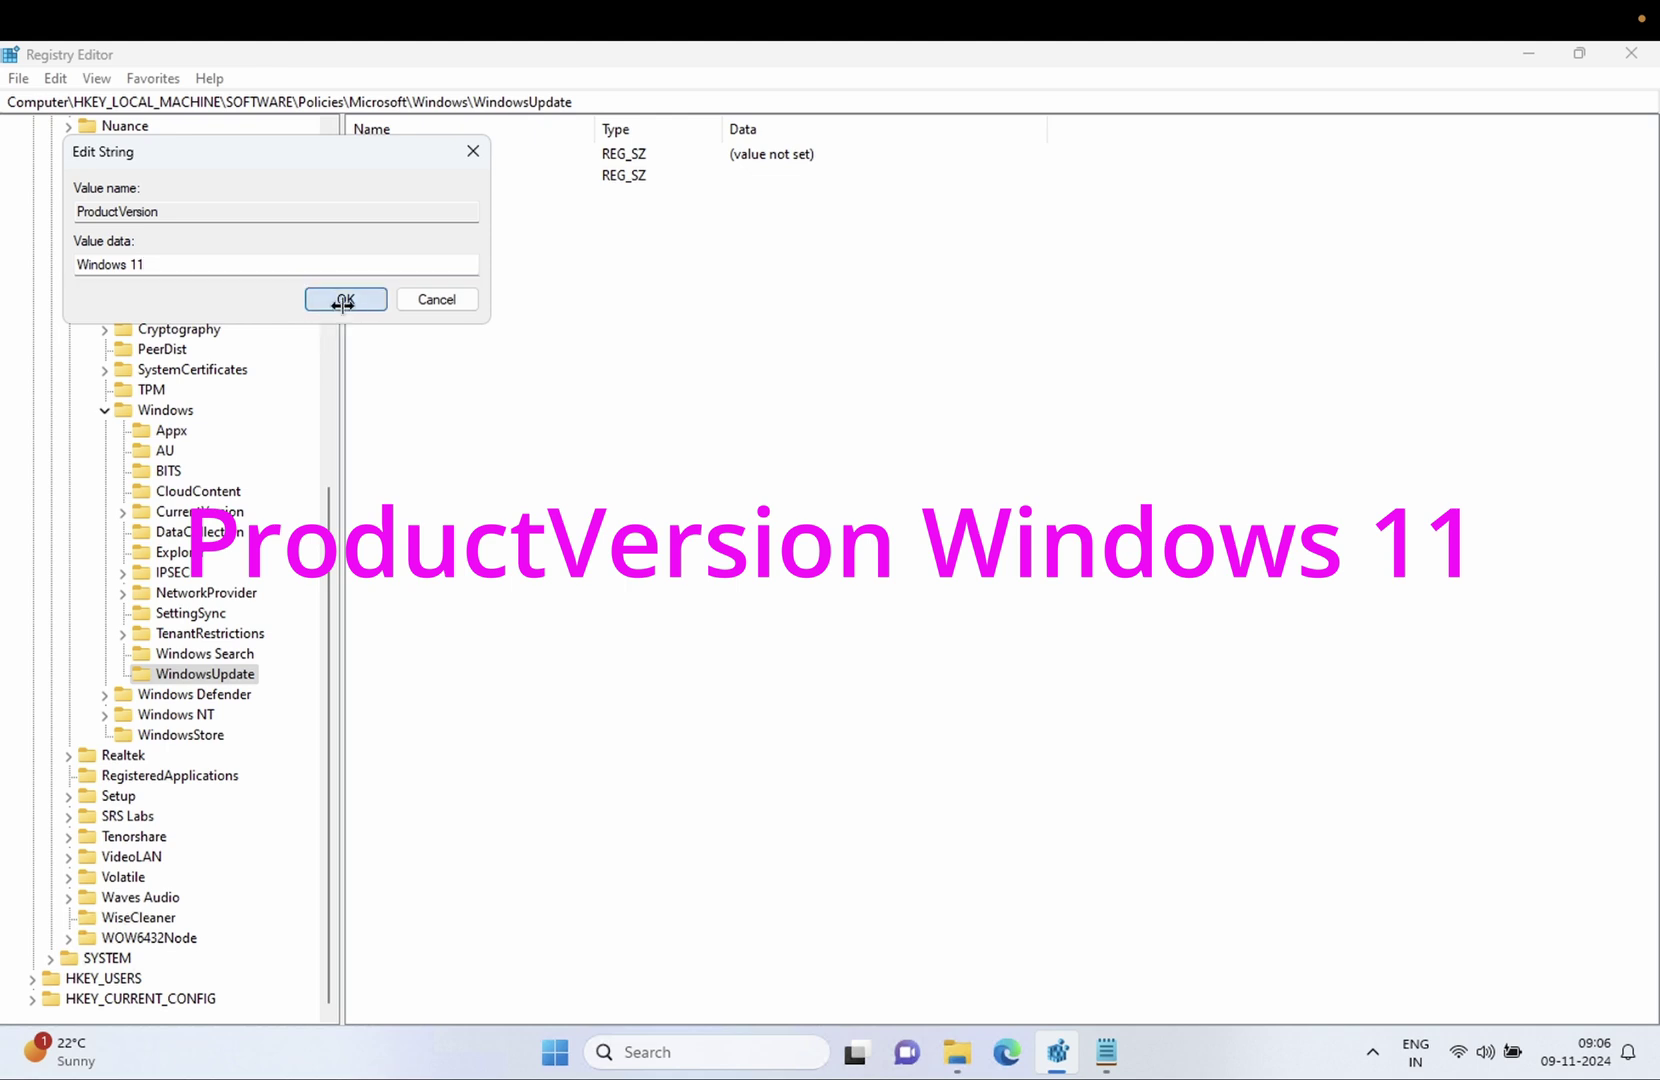
Create a DWORD (32-bit) value named TargetReleaseVersion in the WindowsUpdate key
right_click(459, 302)
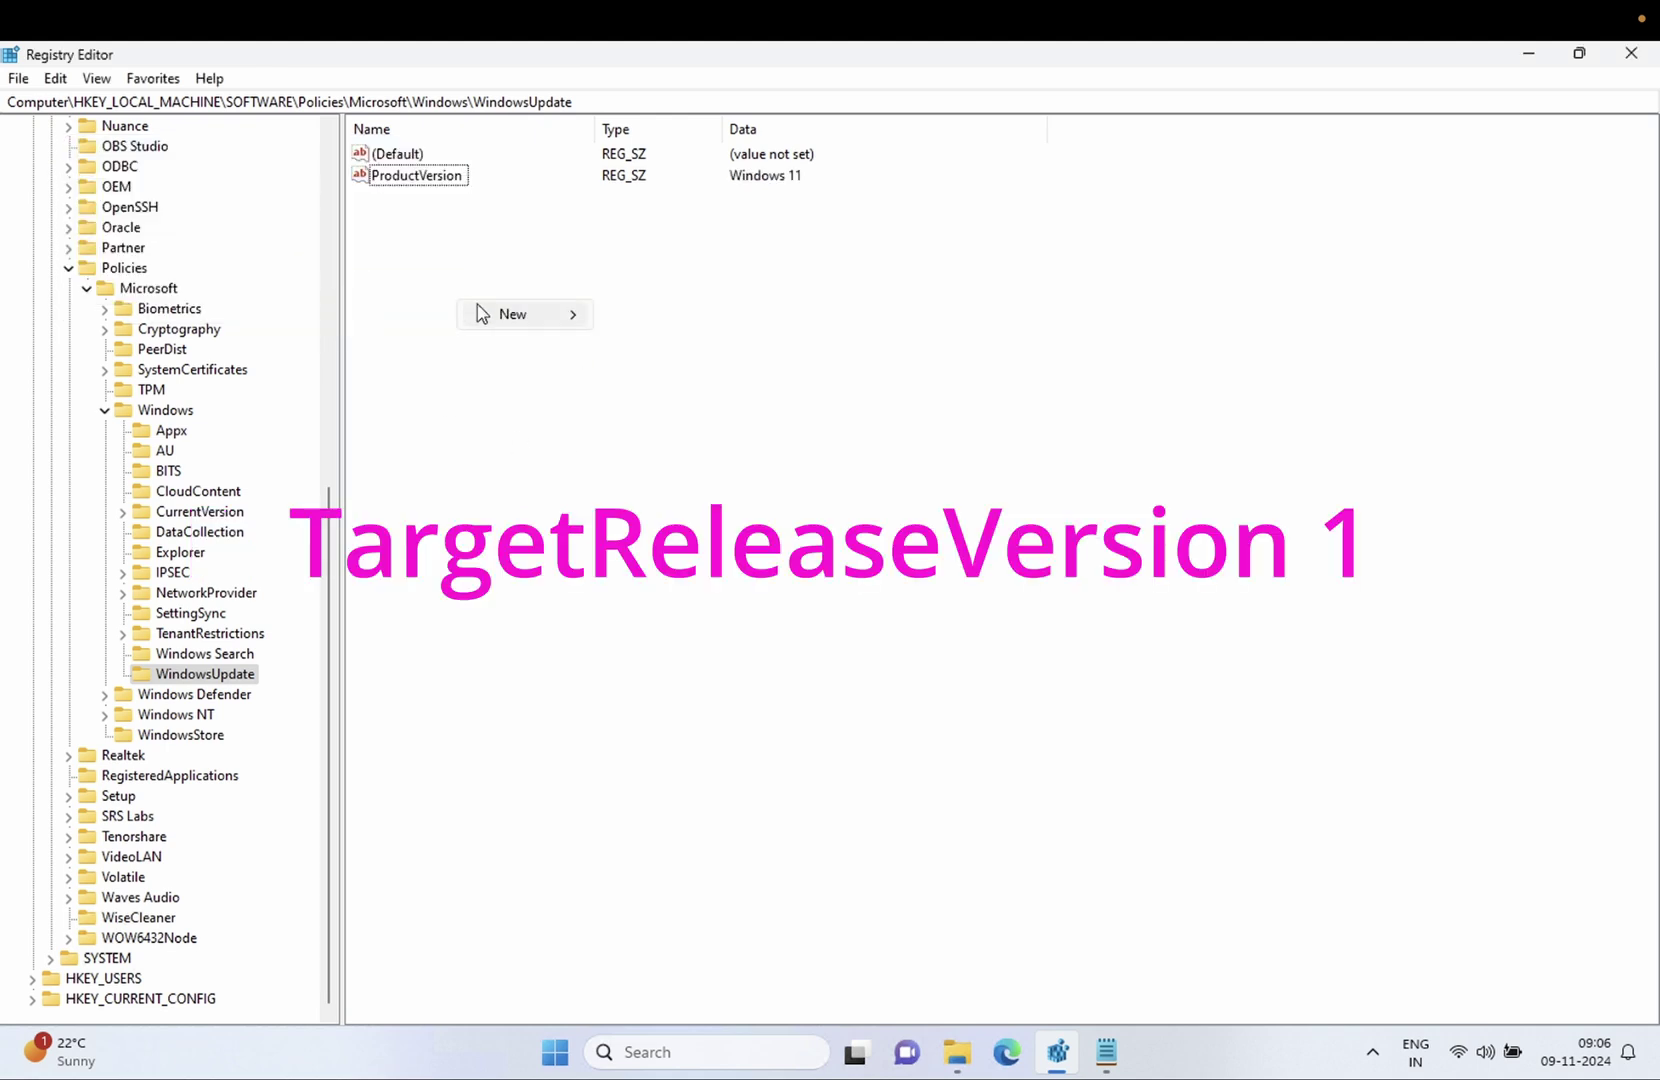
mouse_move(488, 314)
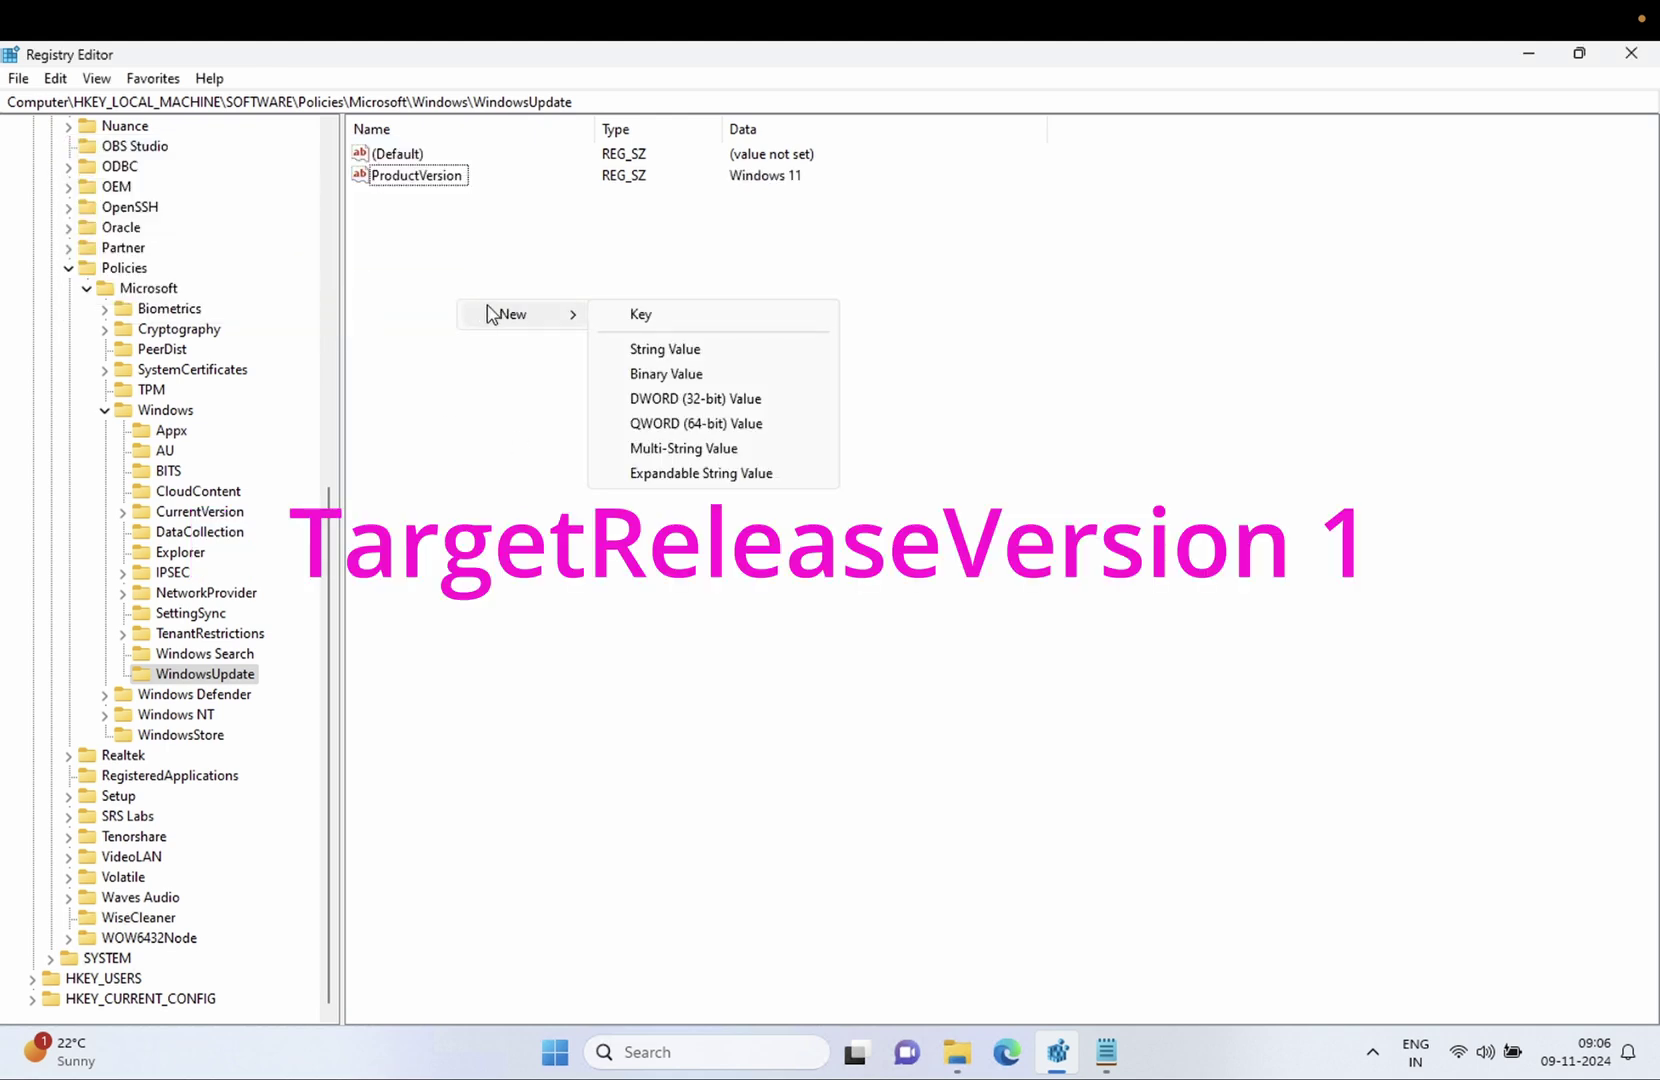
left_click(729, 399)
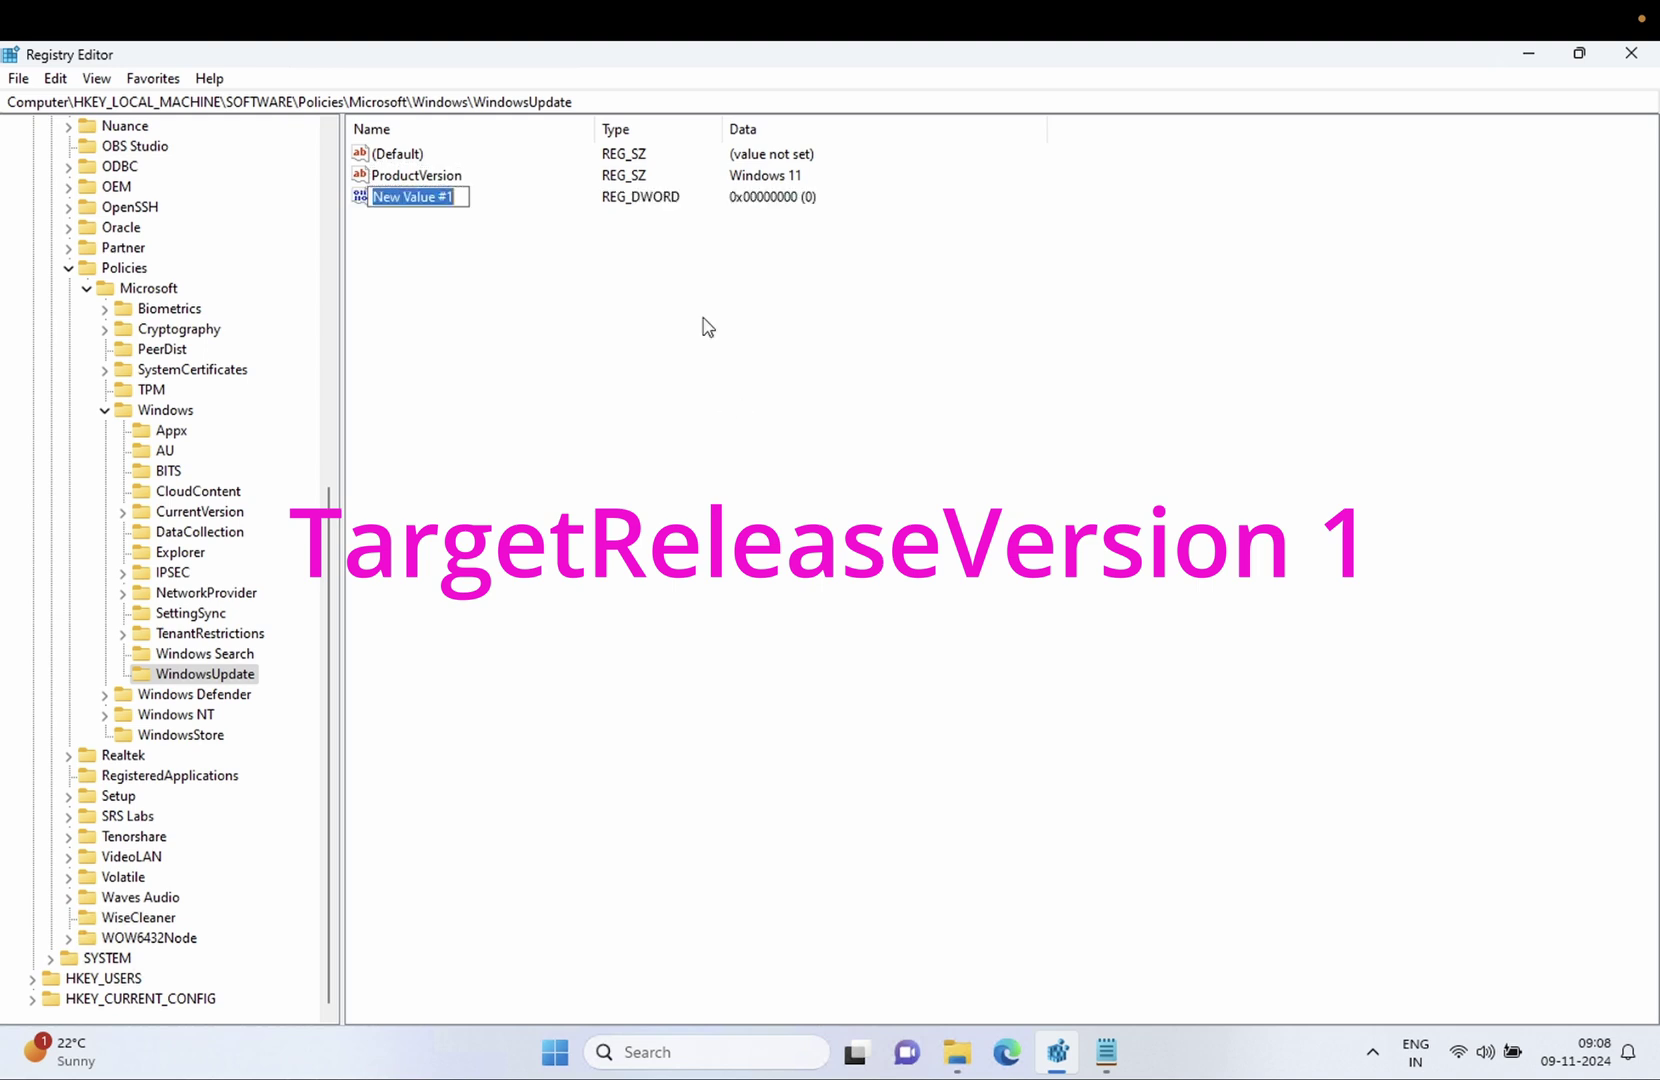
type("tar")
key("BackSpace")
key("BackSpace")
key("BackSpace")
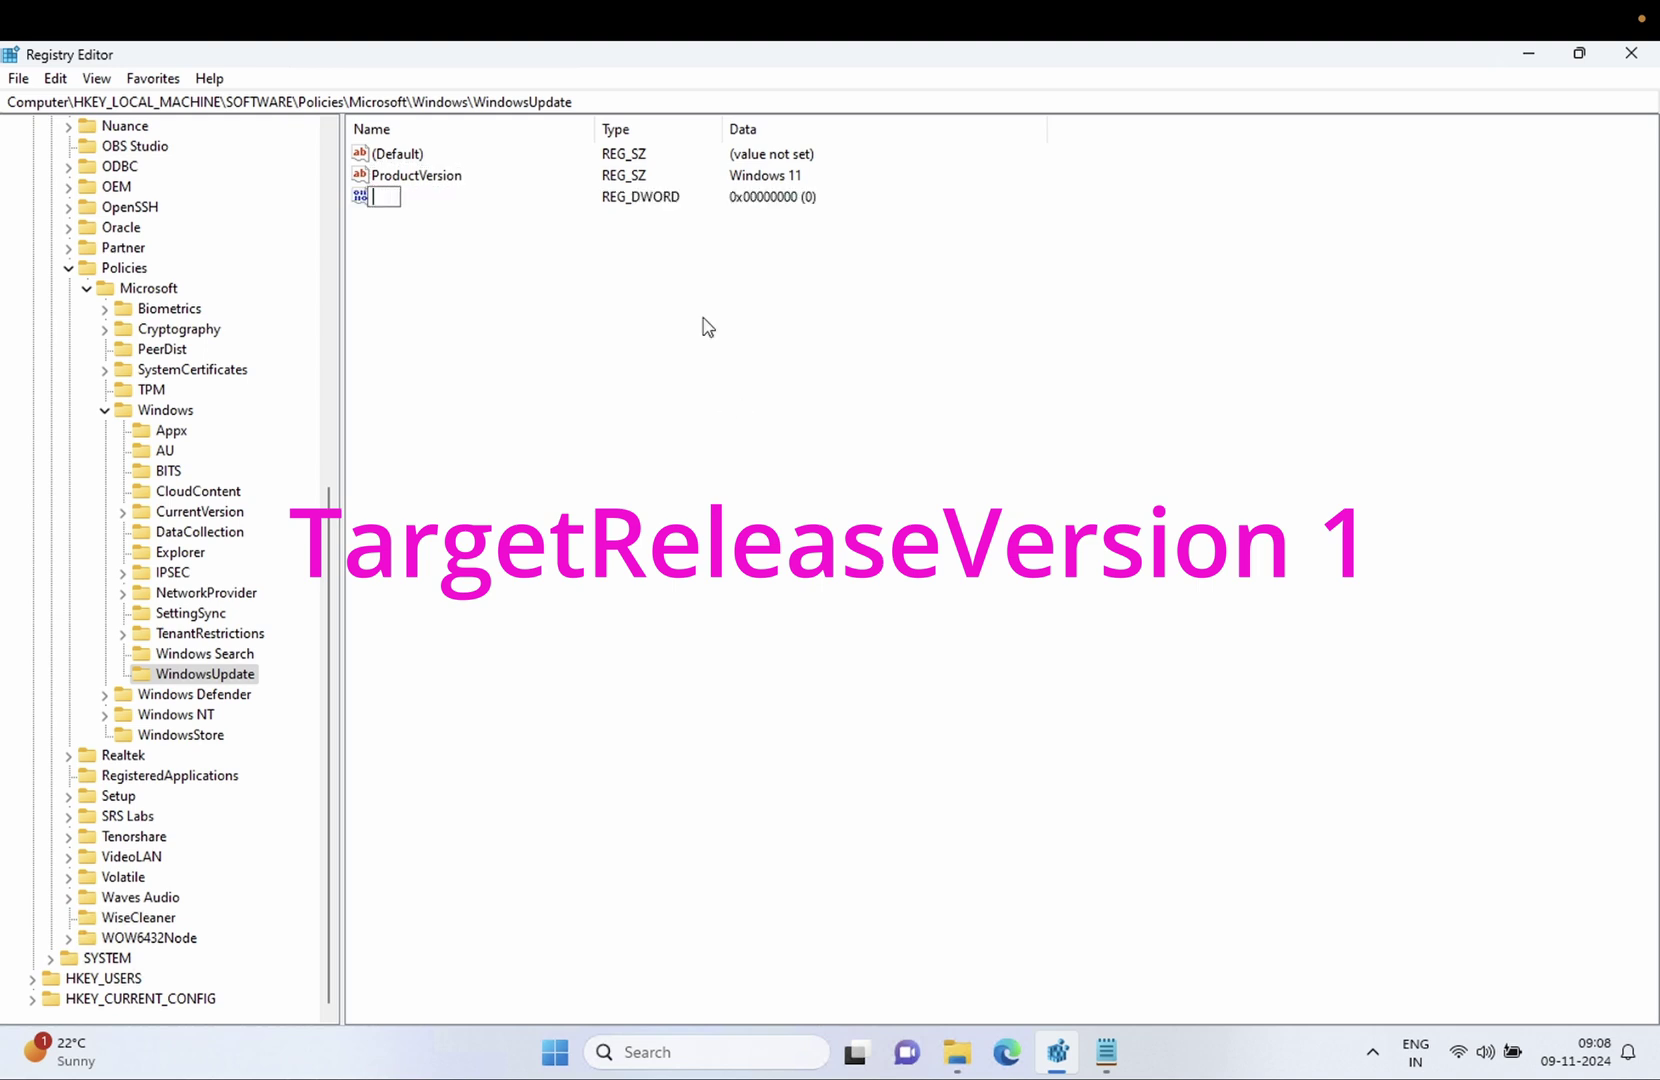
type("T")
type("argetV")
type("ersi")
key("BackSpace")
key("BackSpace")
key("BackSpace")
key("BackSpace")
key("BackSpace")
type("Releaseversi")
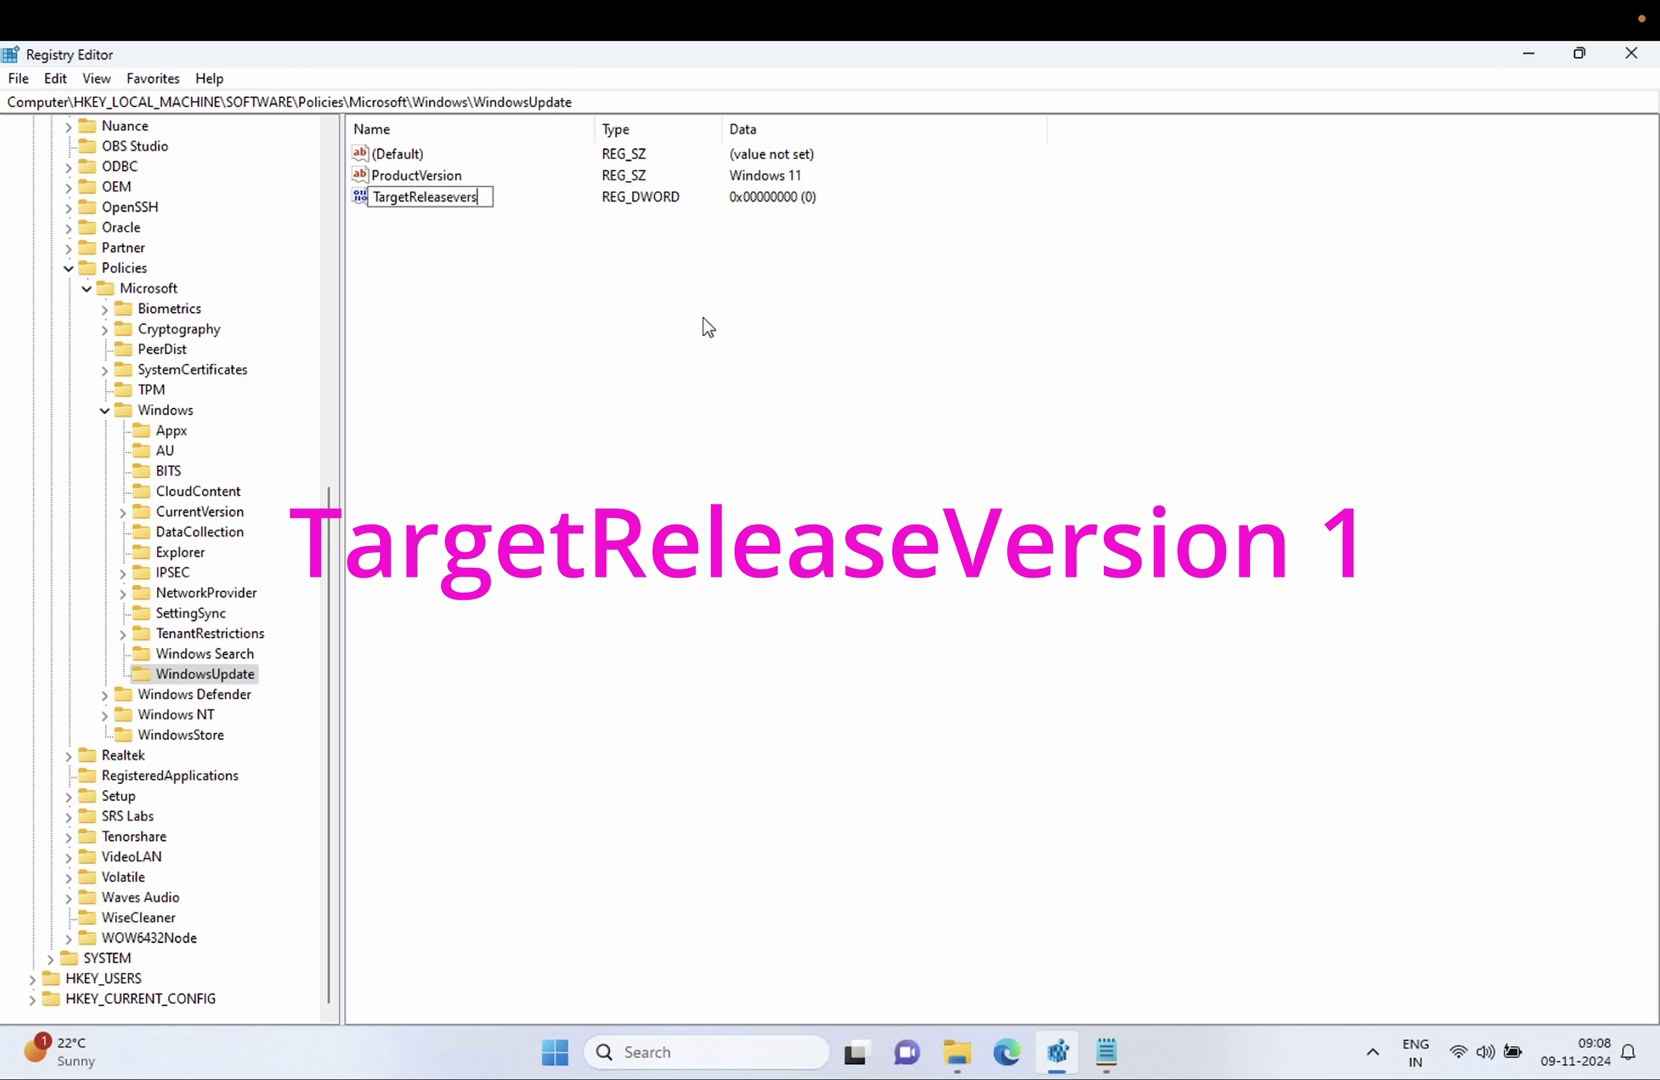
key("BackSpace")
key("BackSpace")
key("BackSpace")
key("BackSpace")
key("BackSpace")
type("Version")
key("Return")
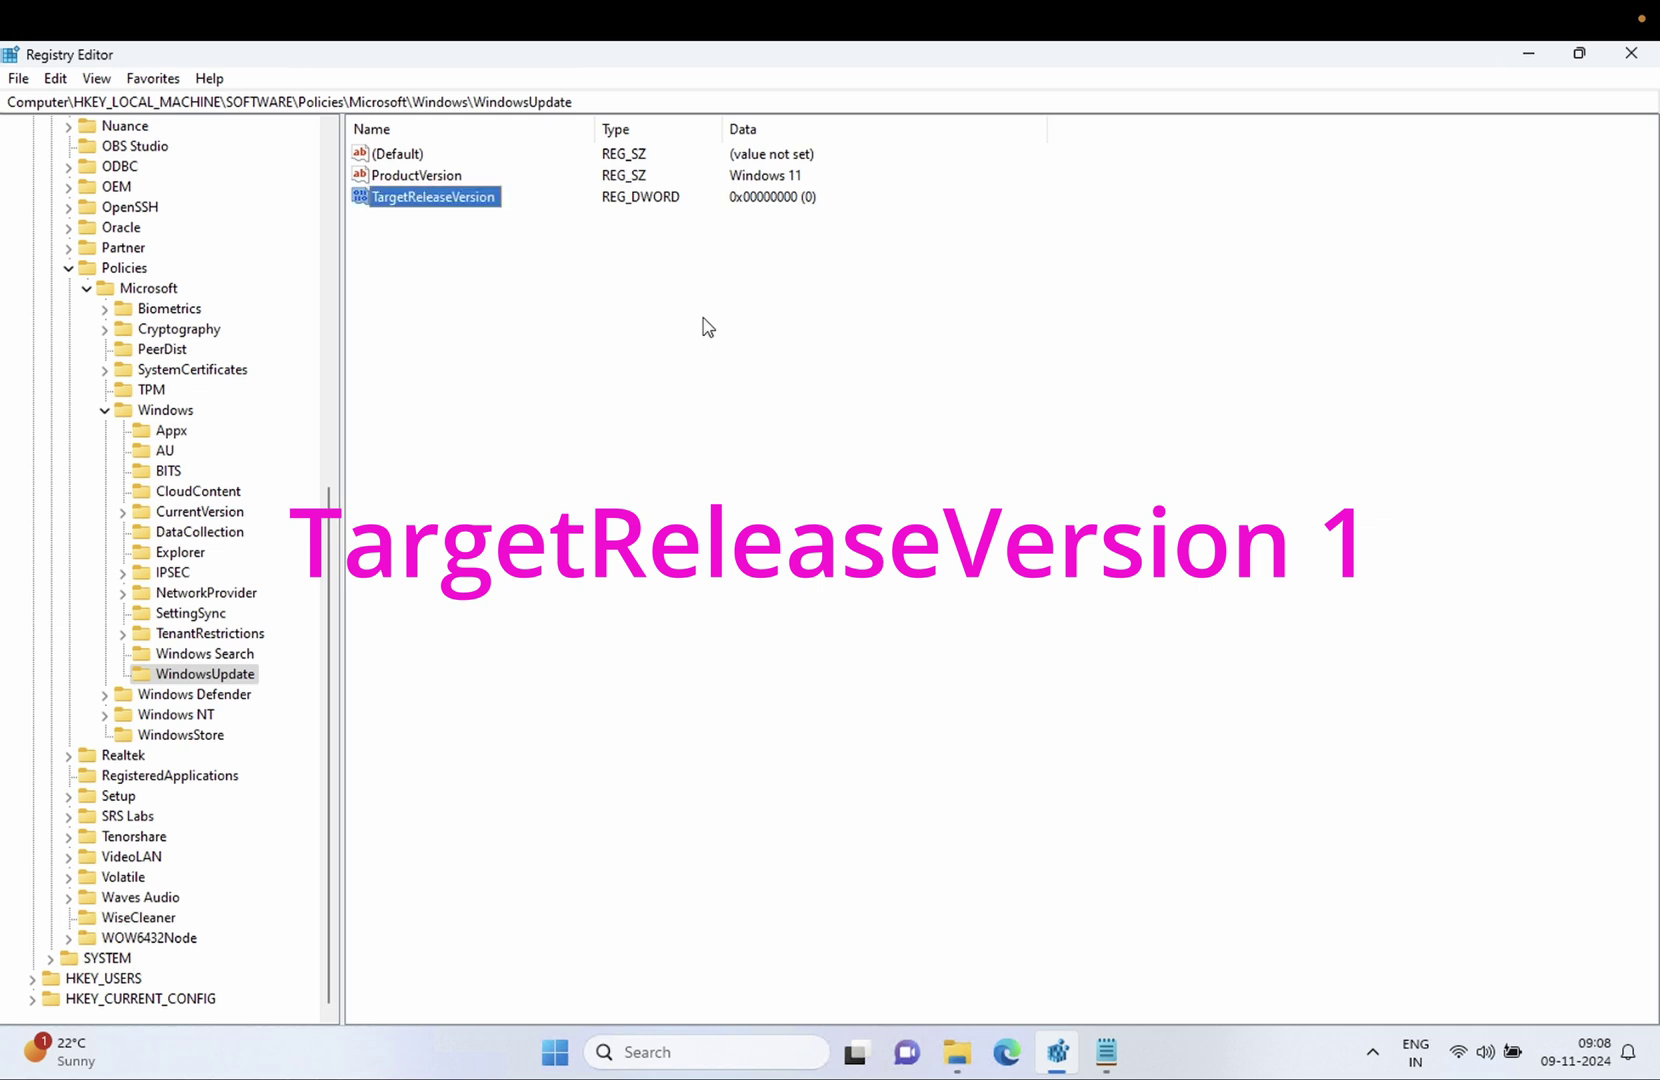
Set the data of the TargetReleaseVersion DWORD value to 1
double_click(473, 206)
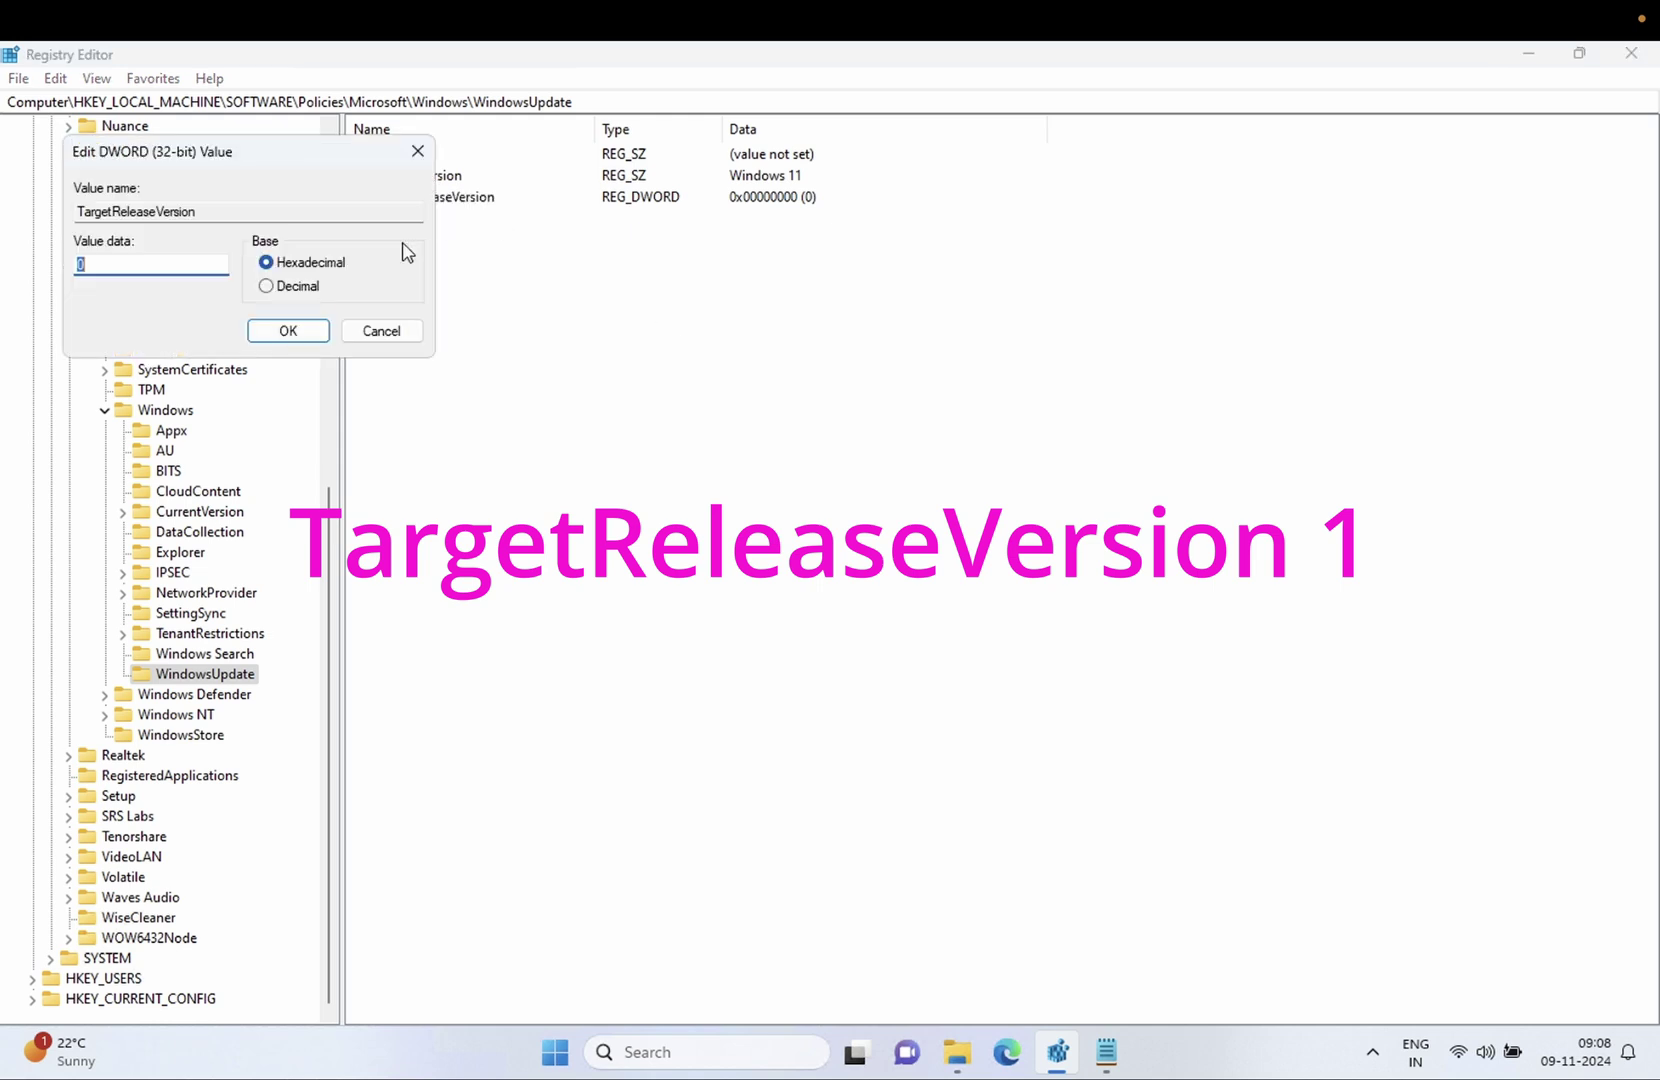
type("1")
left_click(289, 330)
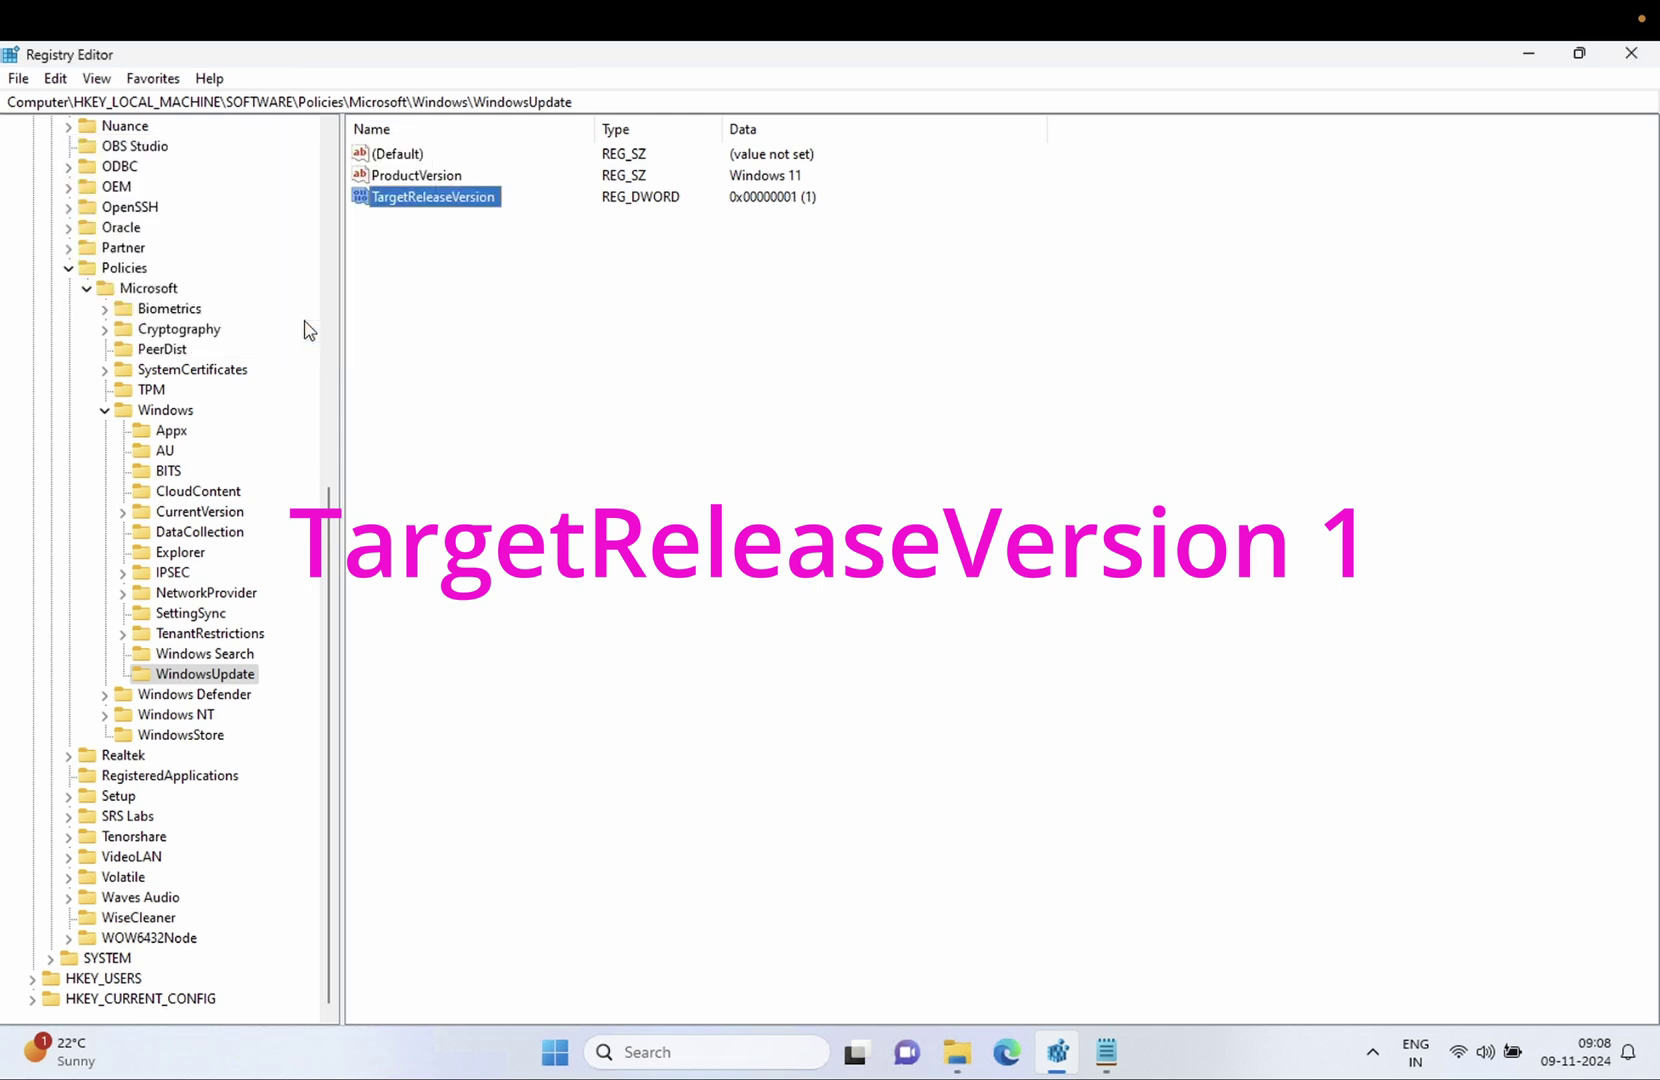
Create a string value named TargetReleaseVersionInfo in the WindowsUpdate key and set its data to 24H2
right_click(431, 259)
mouse_move(478, 268)
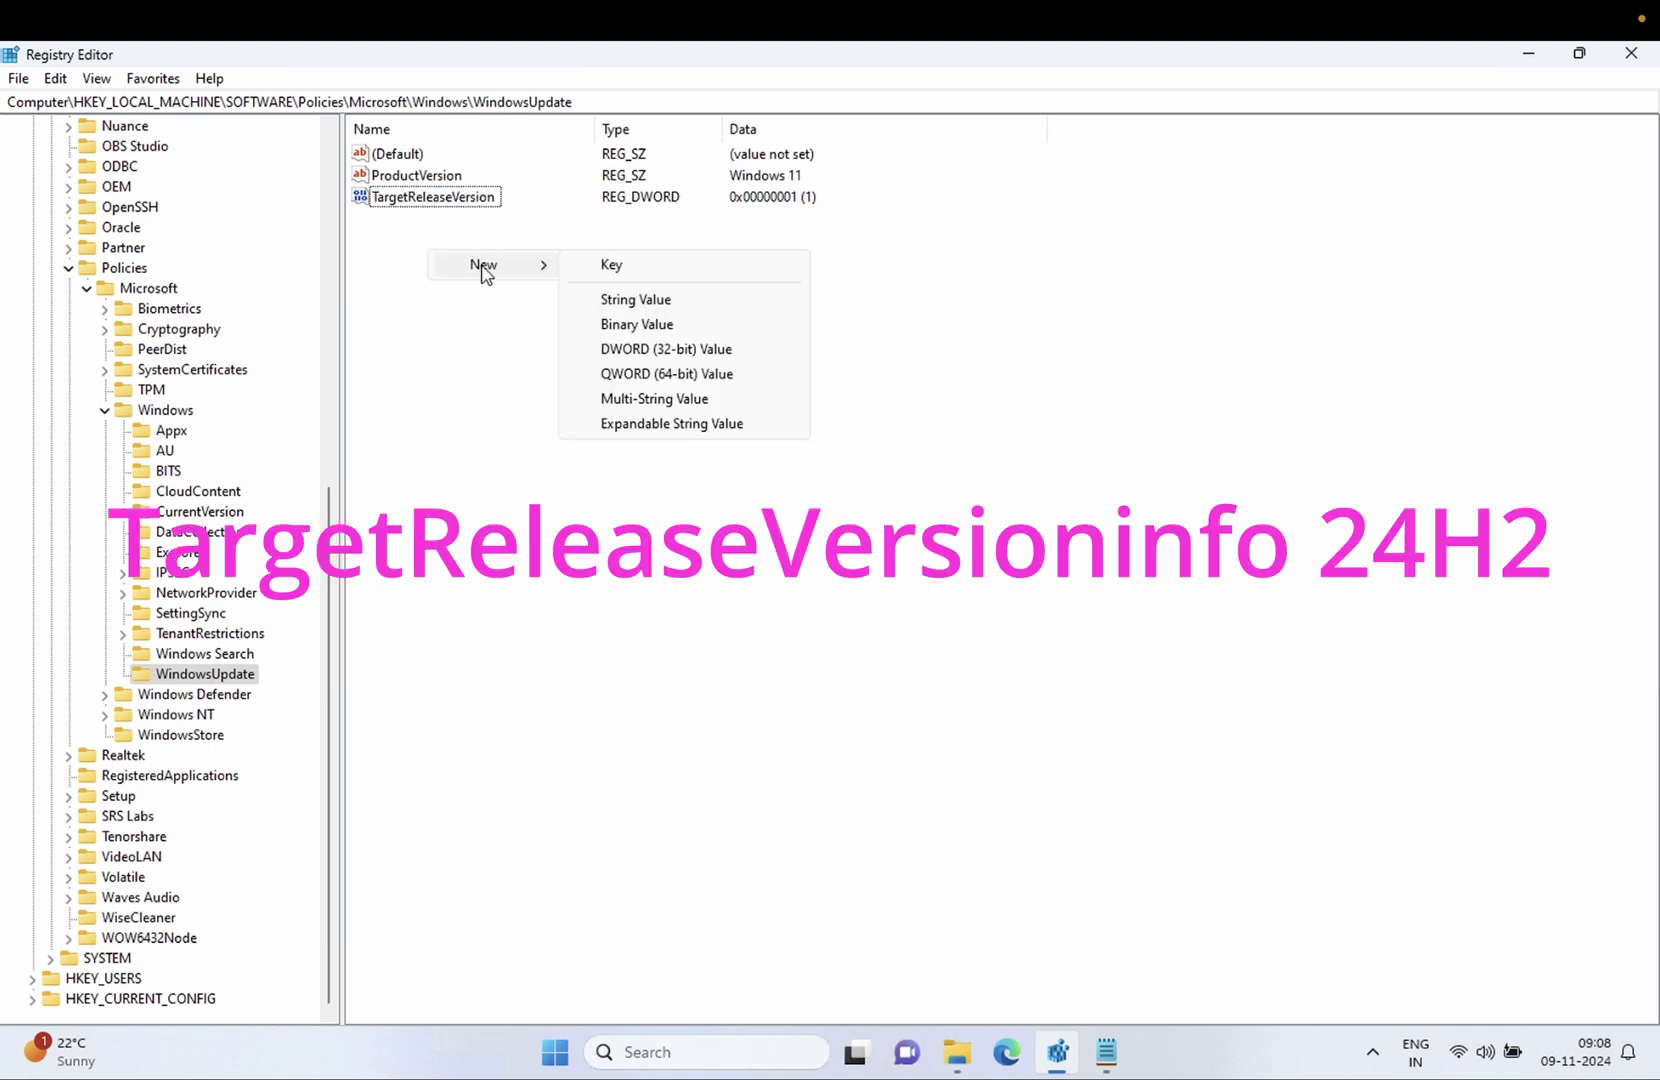
left_click(636, 299)
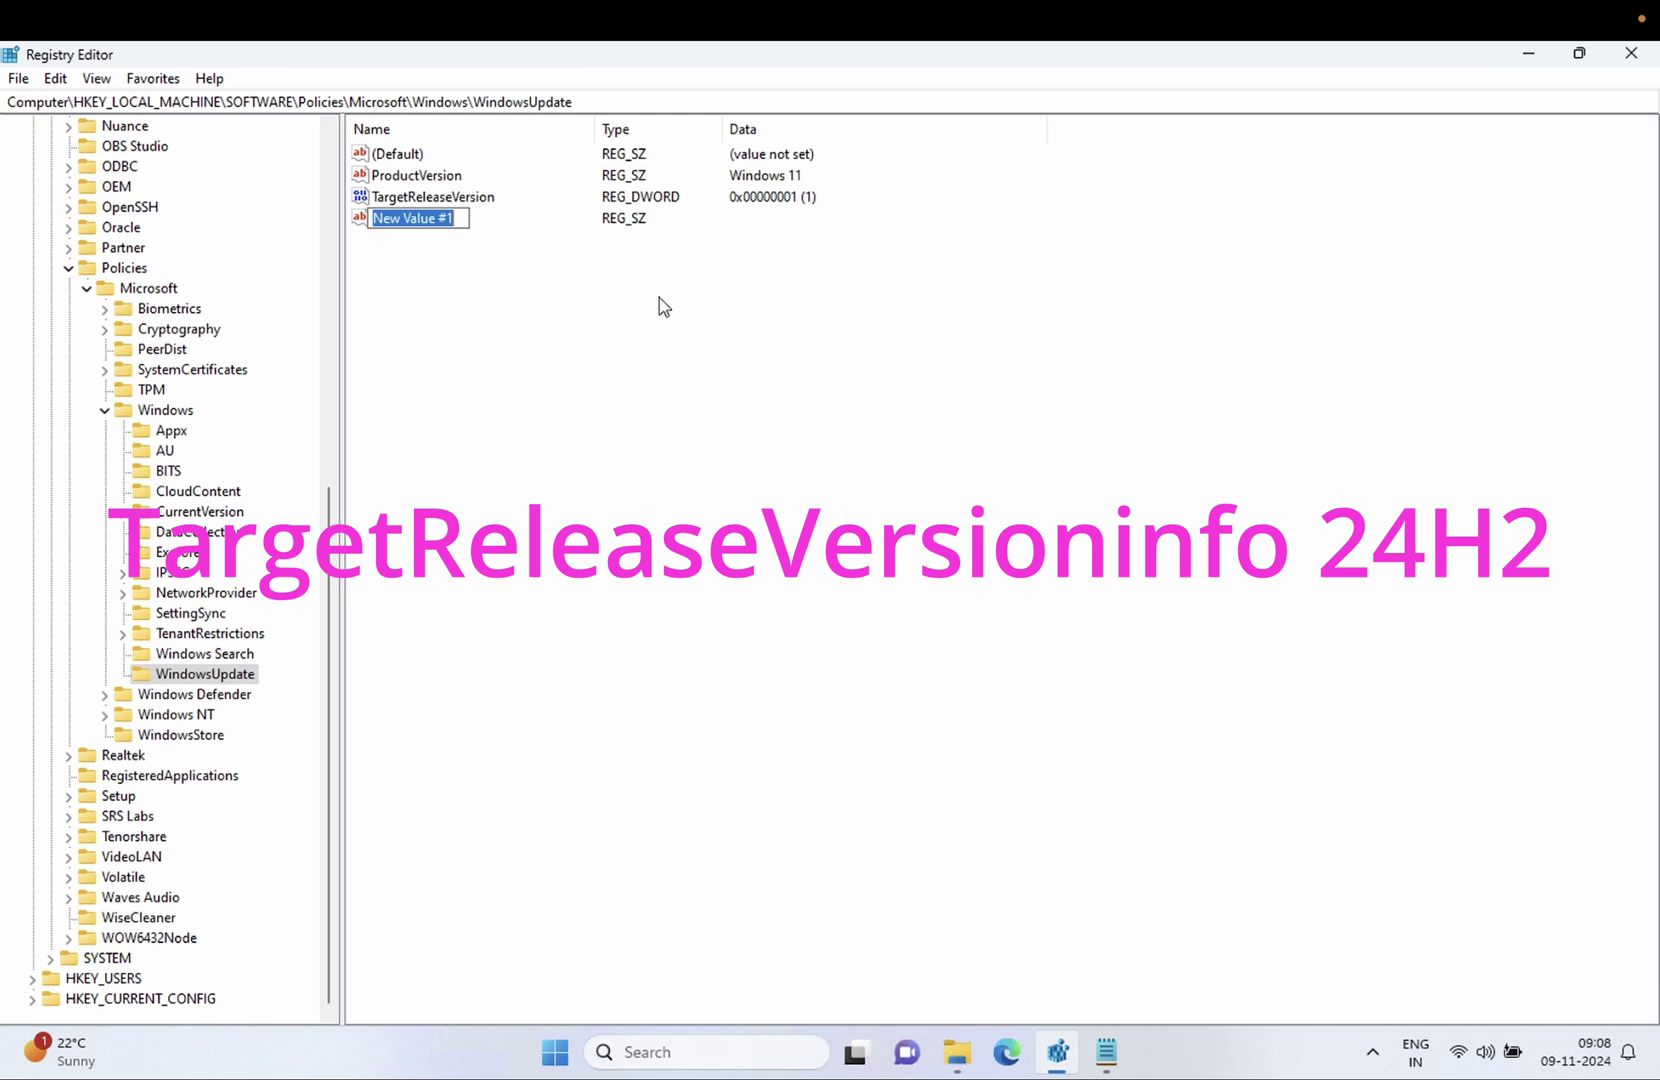
type("Tar")
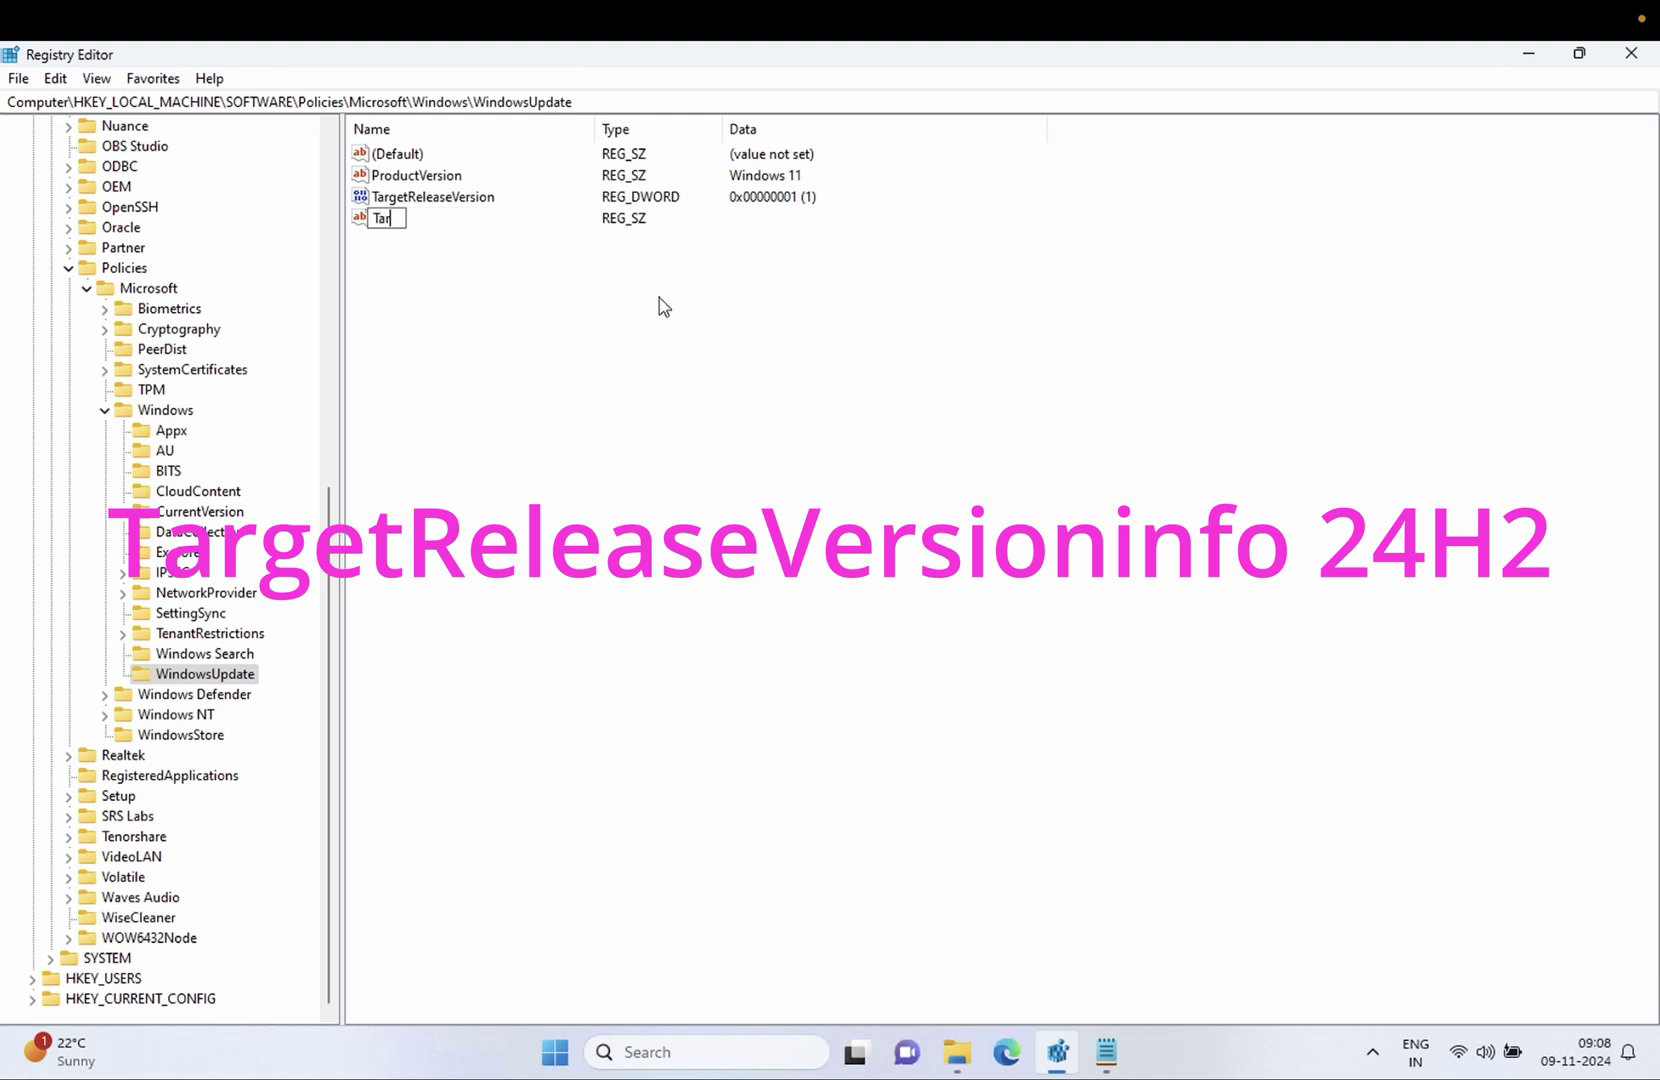
type("getReleaseVersionInfo")
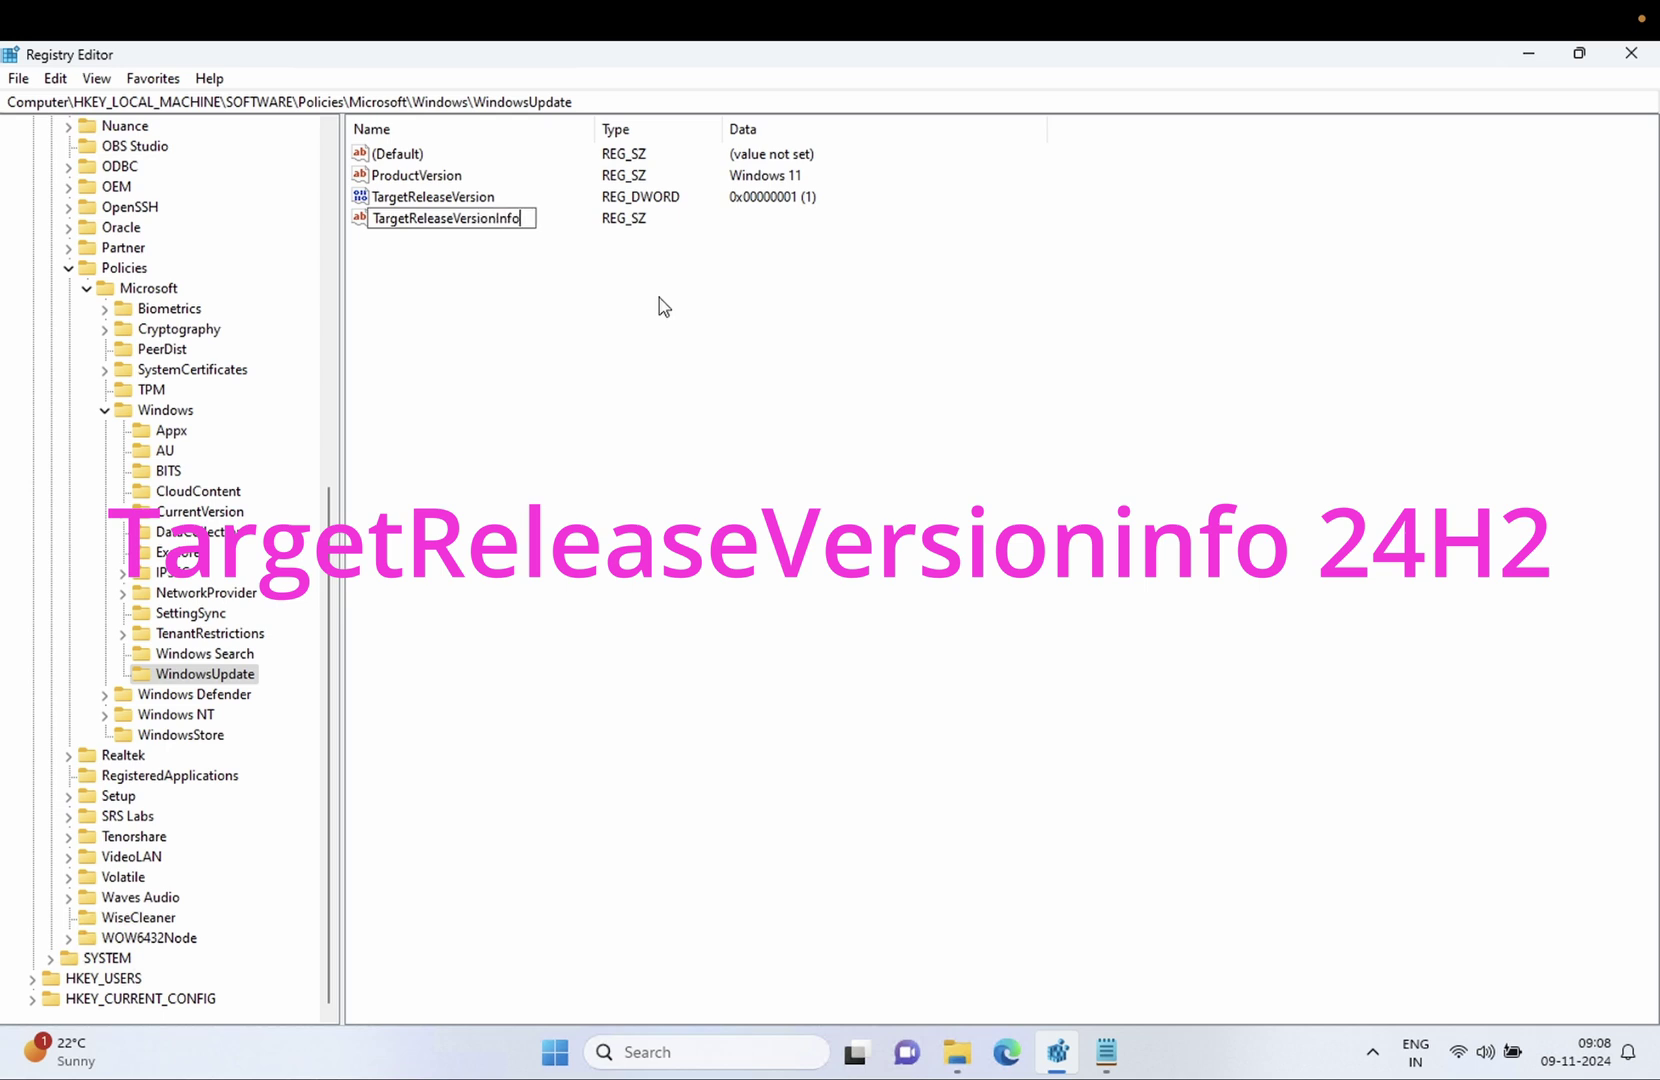
key("Return")
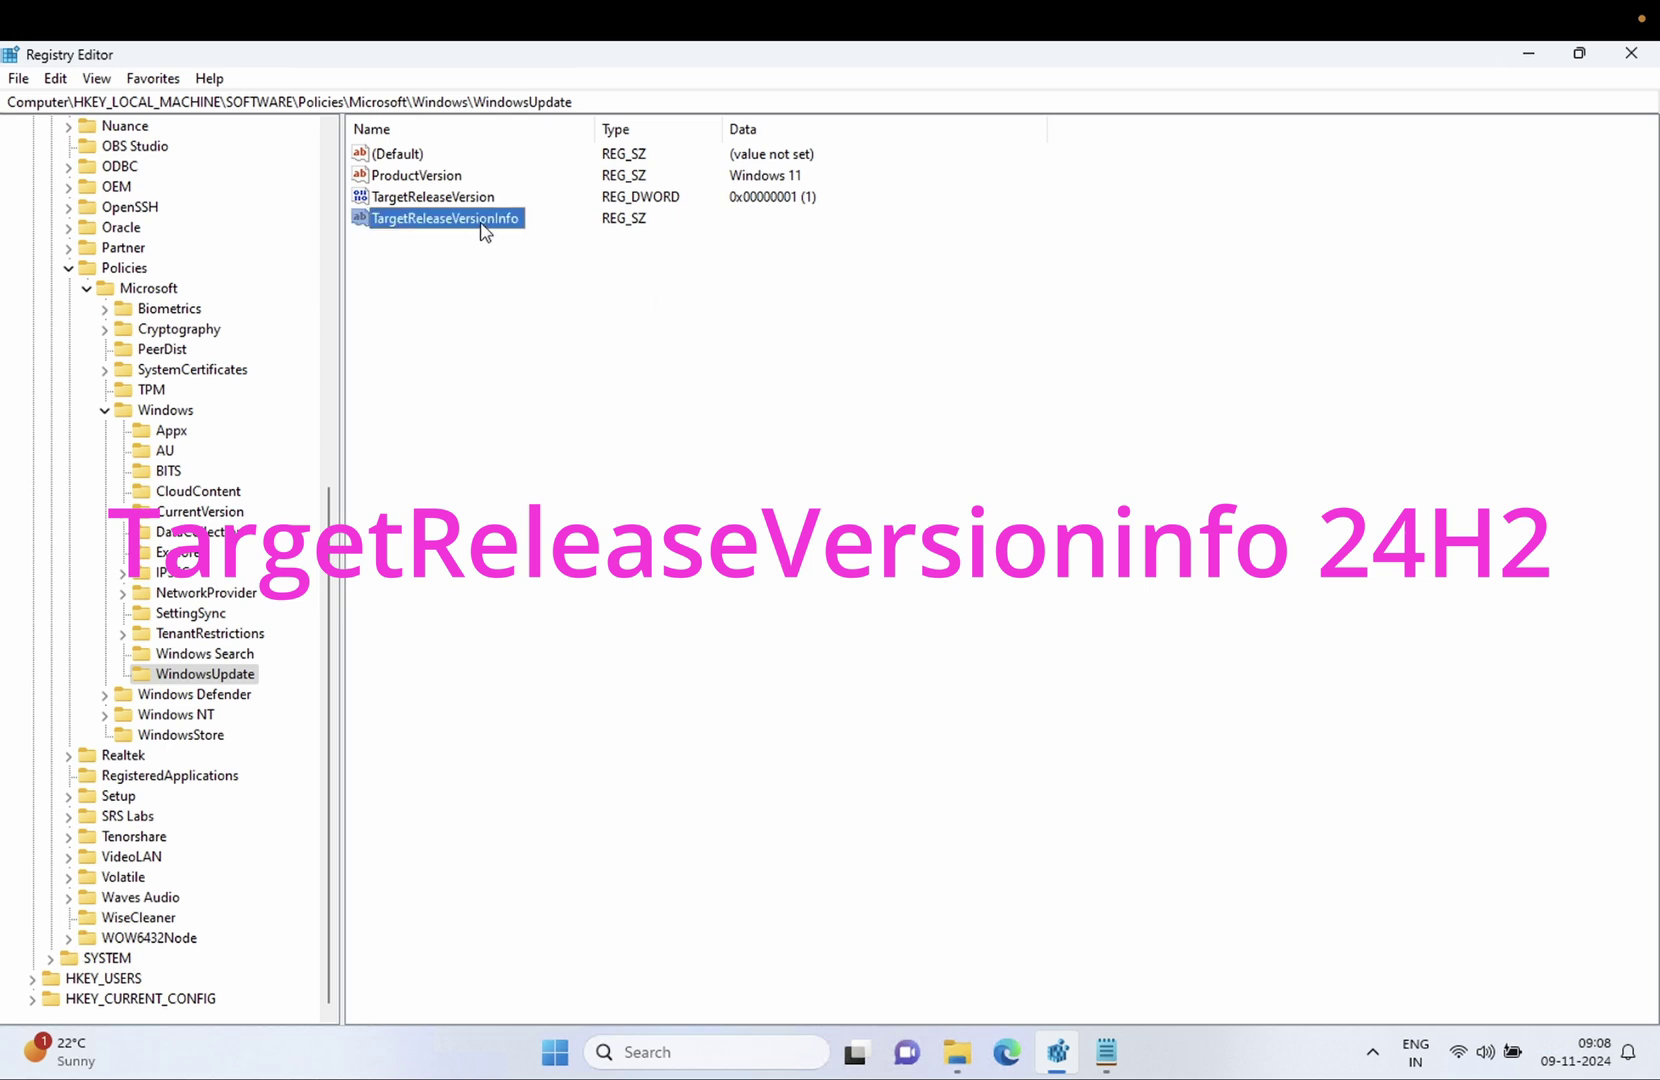
double_click(482, 222)
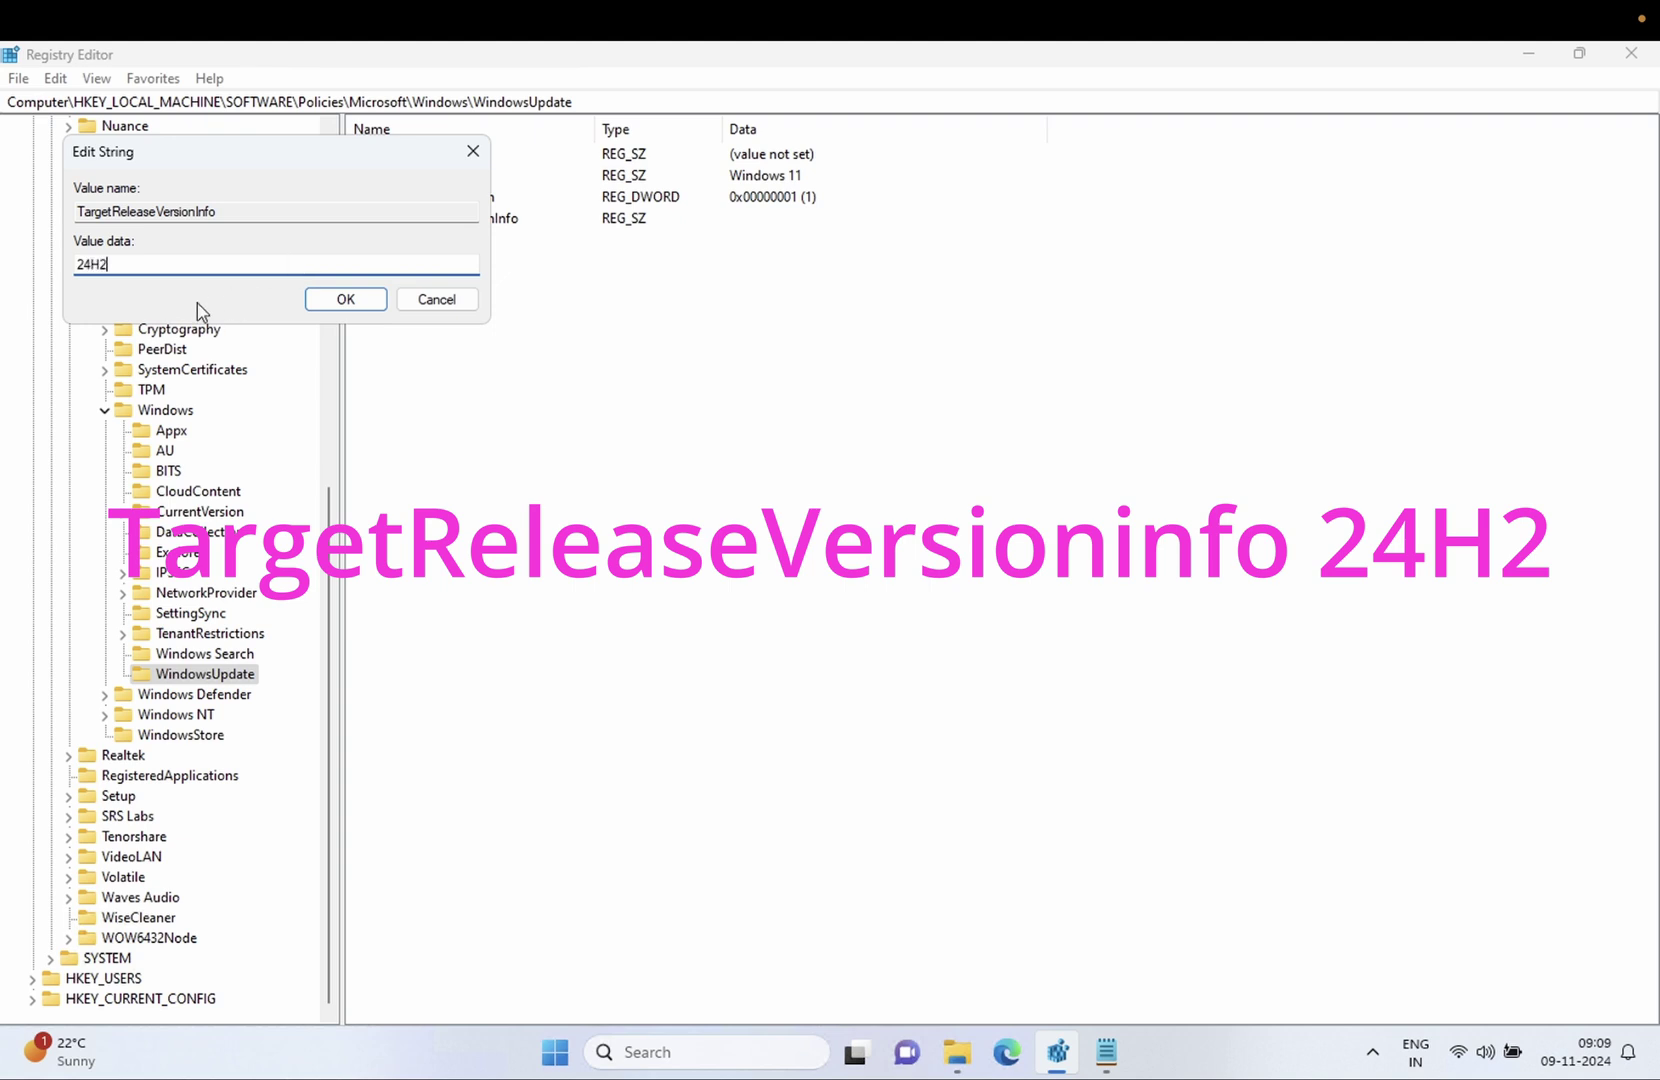
left_click(336, 298)
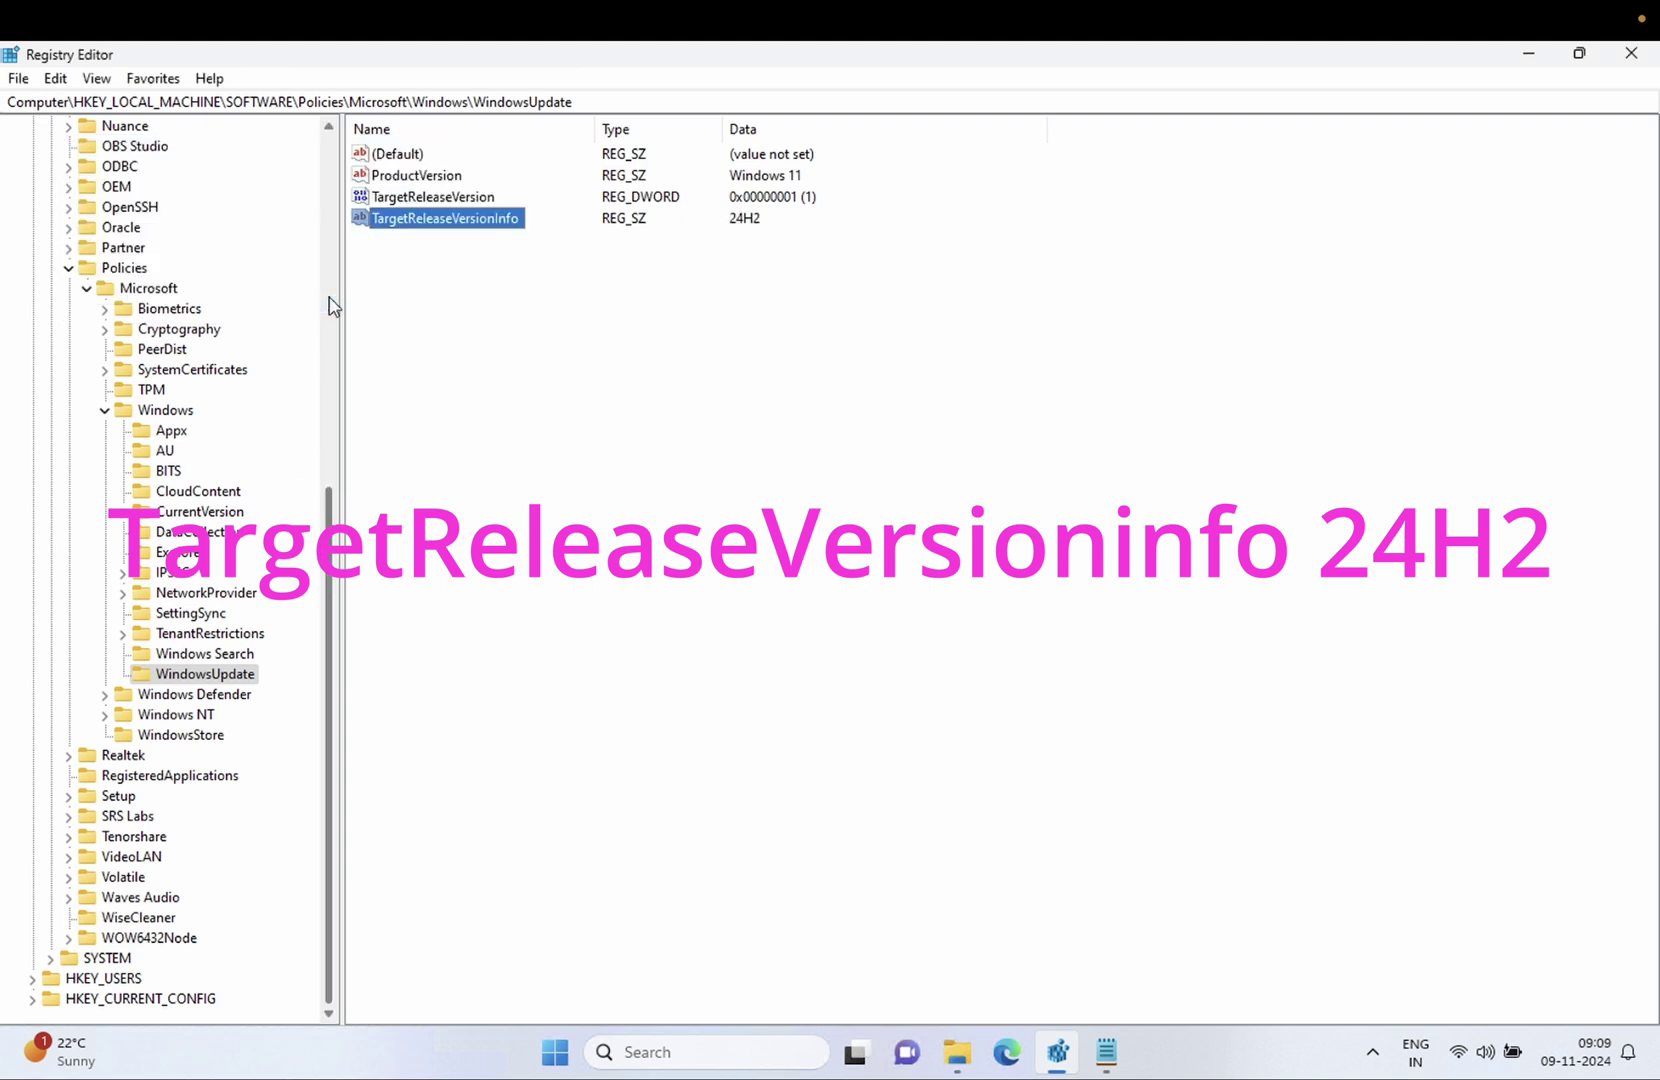
Compare the WindowsUpdate registry values with the Notepad notes, and bring up the Windows power options
left_click(1105, 1051)
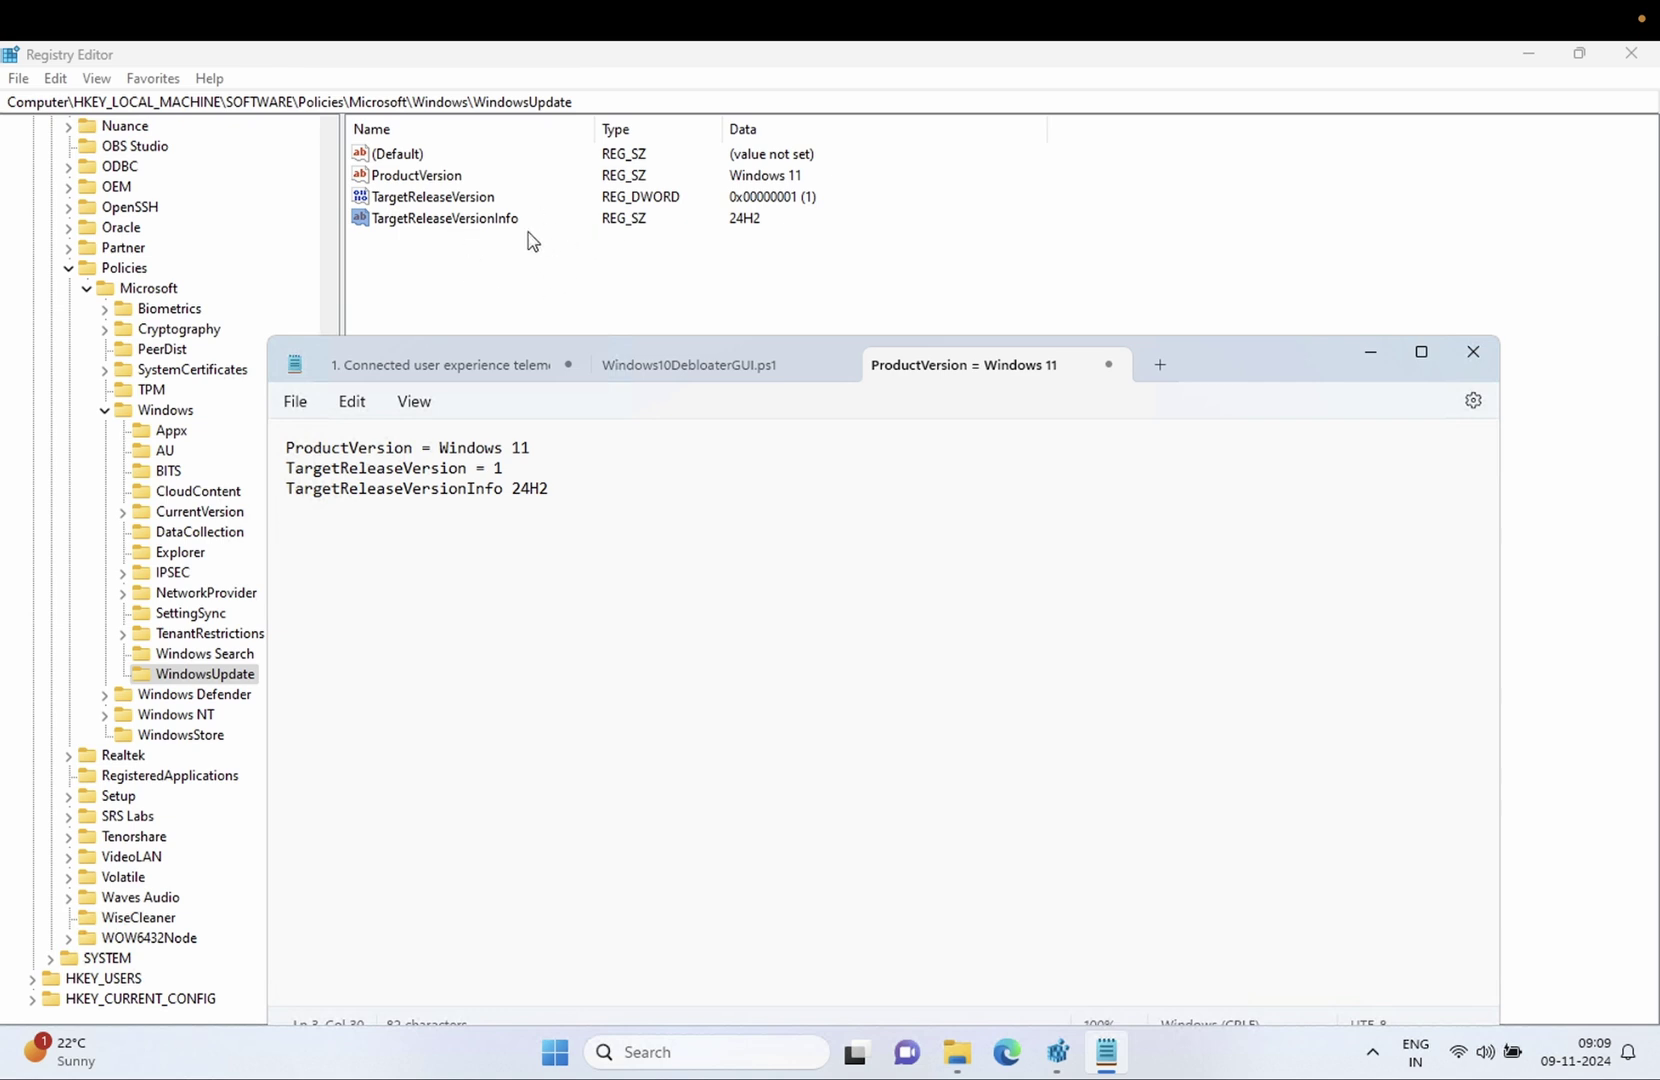
left_click(1362, 356)
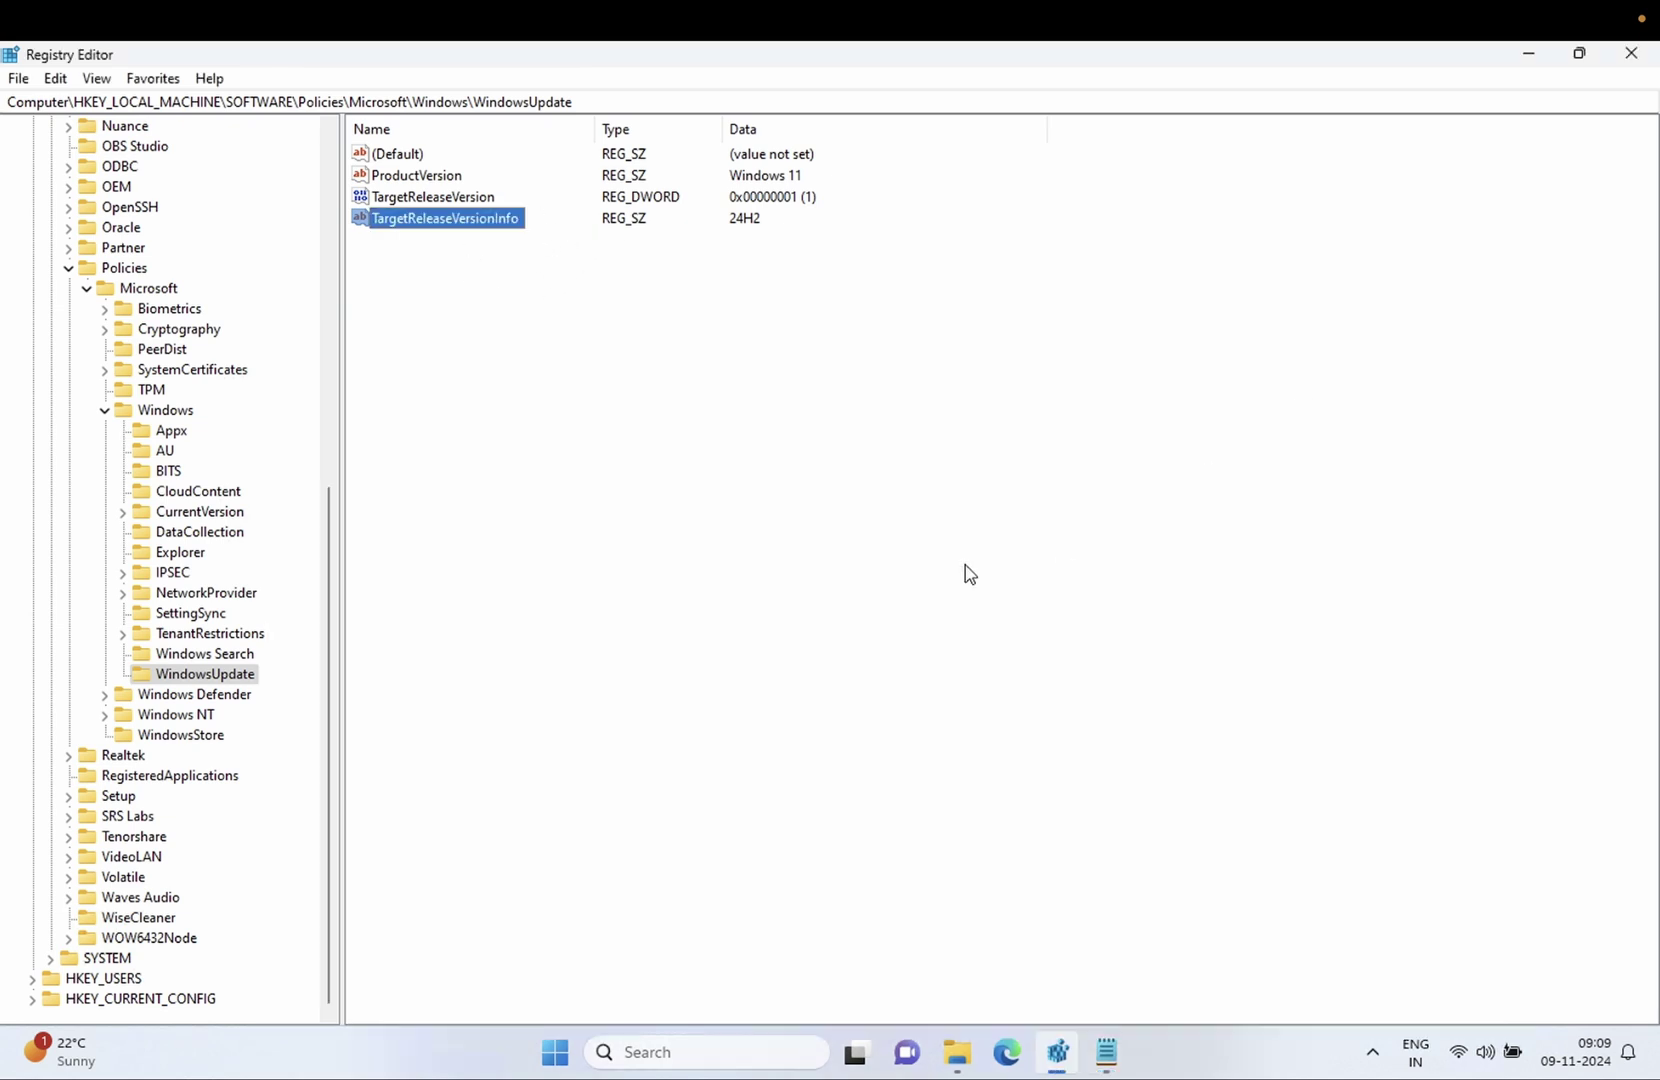
left_click(555, 1052)
left_click(1106, 975)
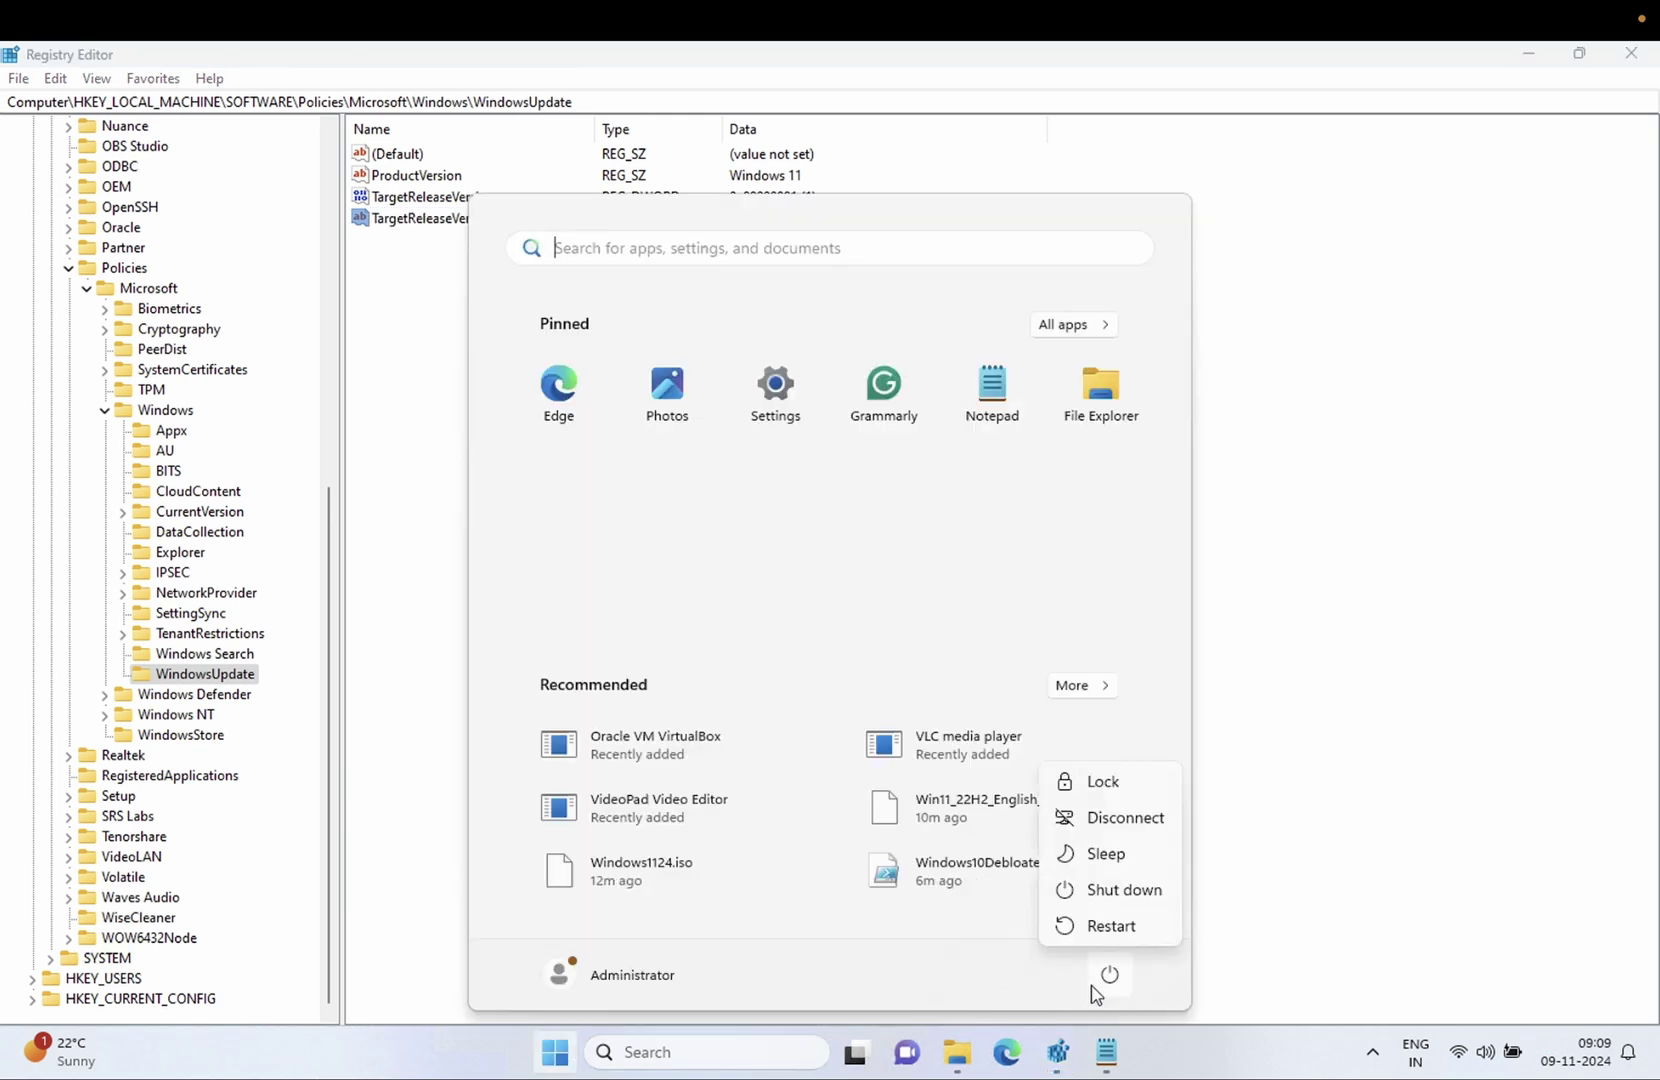
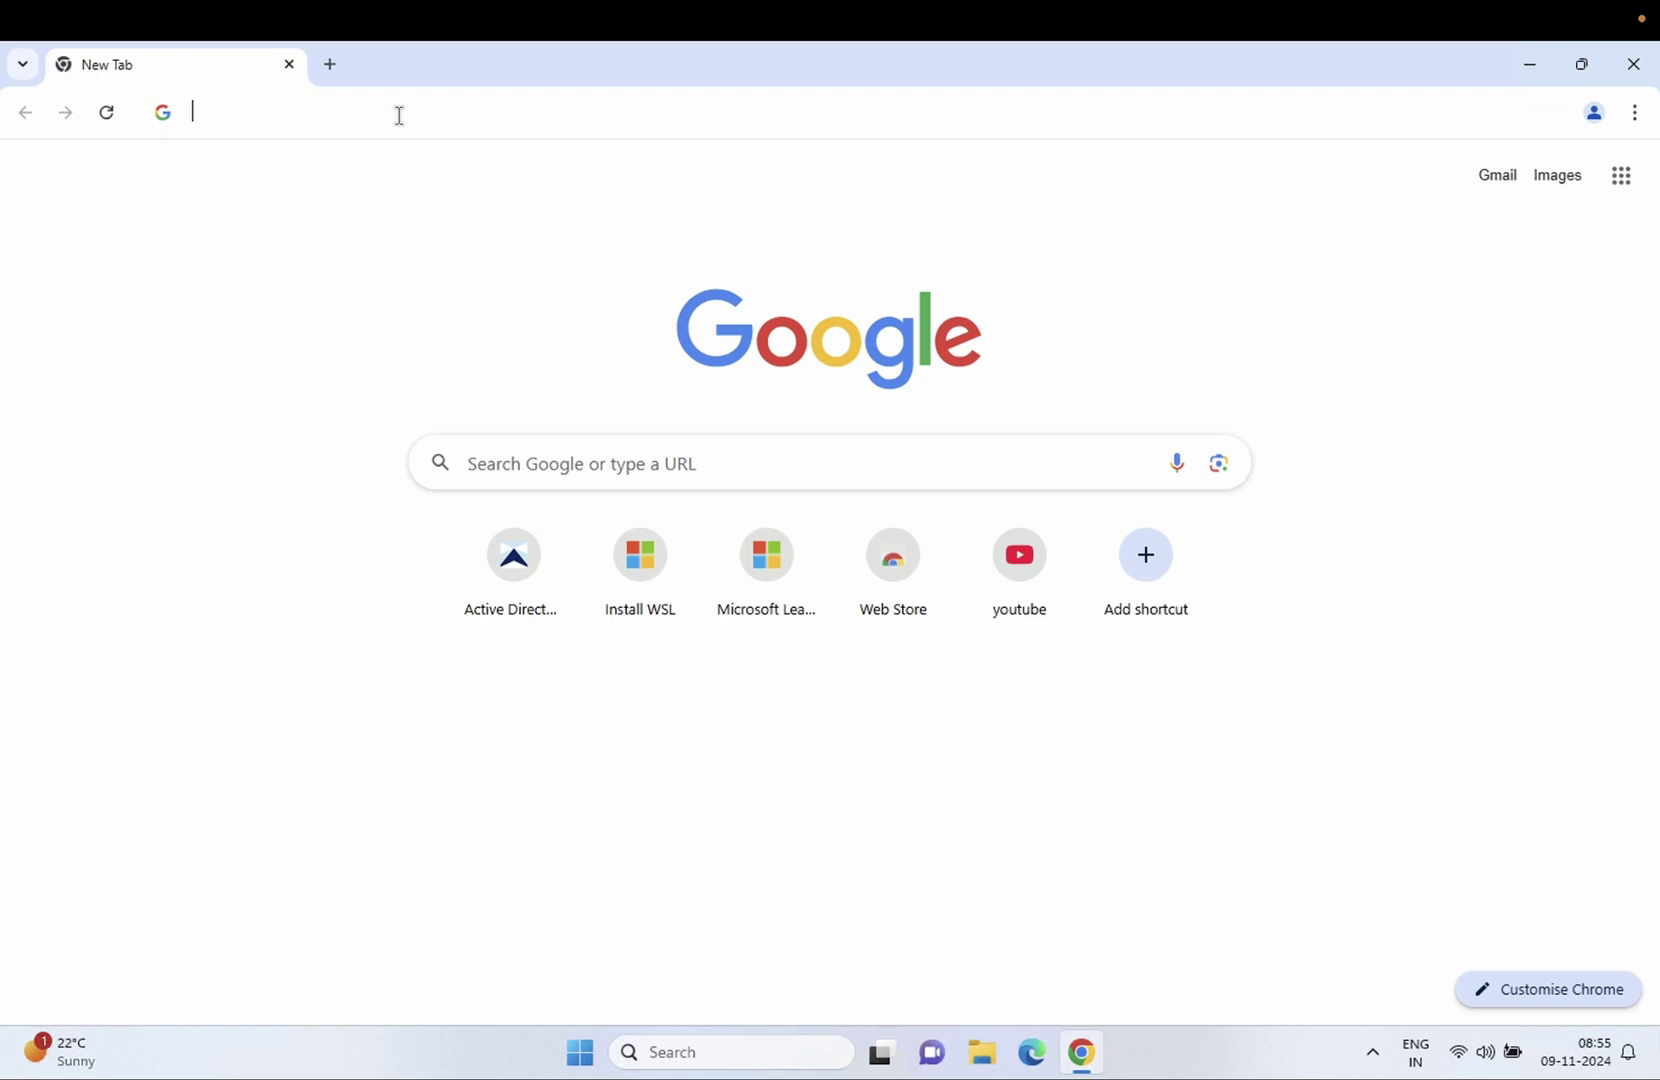
Switch to Chrome, search Google for "windows 11" and open Microsoft's Download Windows 11 page
left_click(399, 115)
type("win")
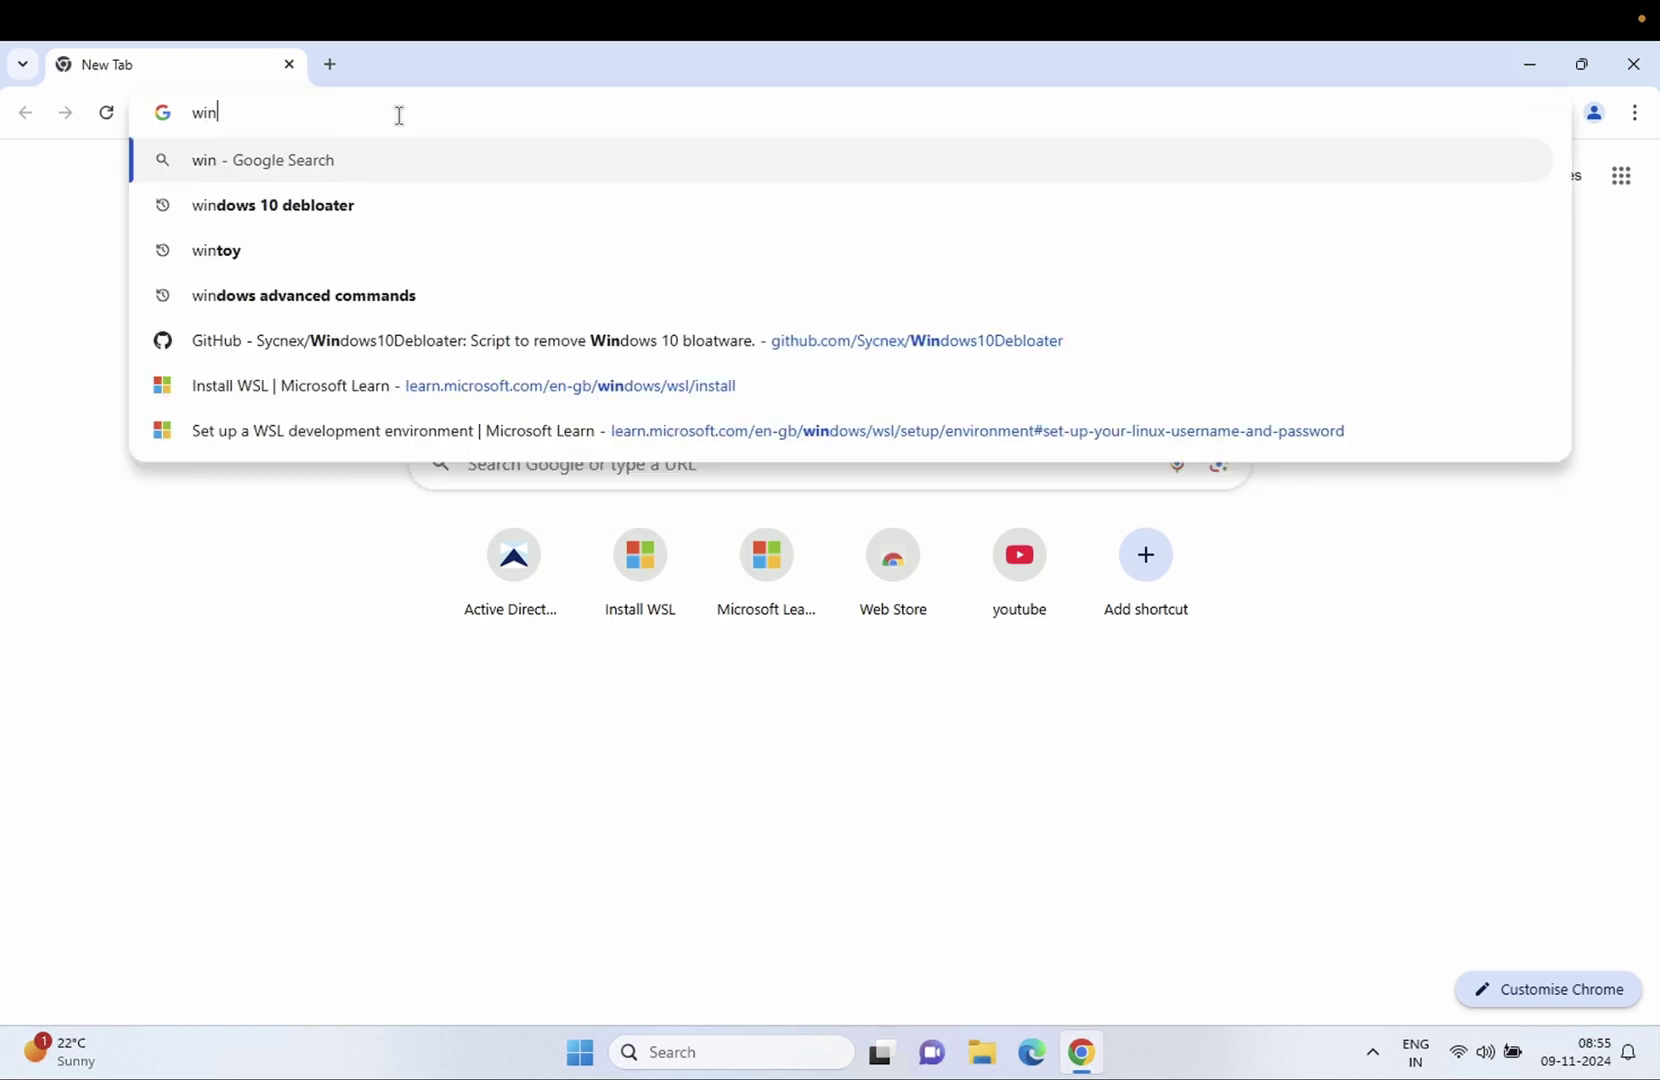
type("dows 111")
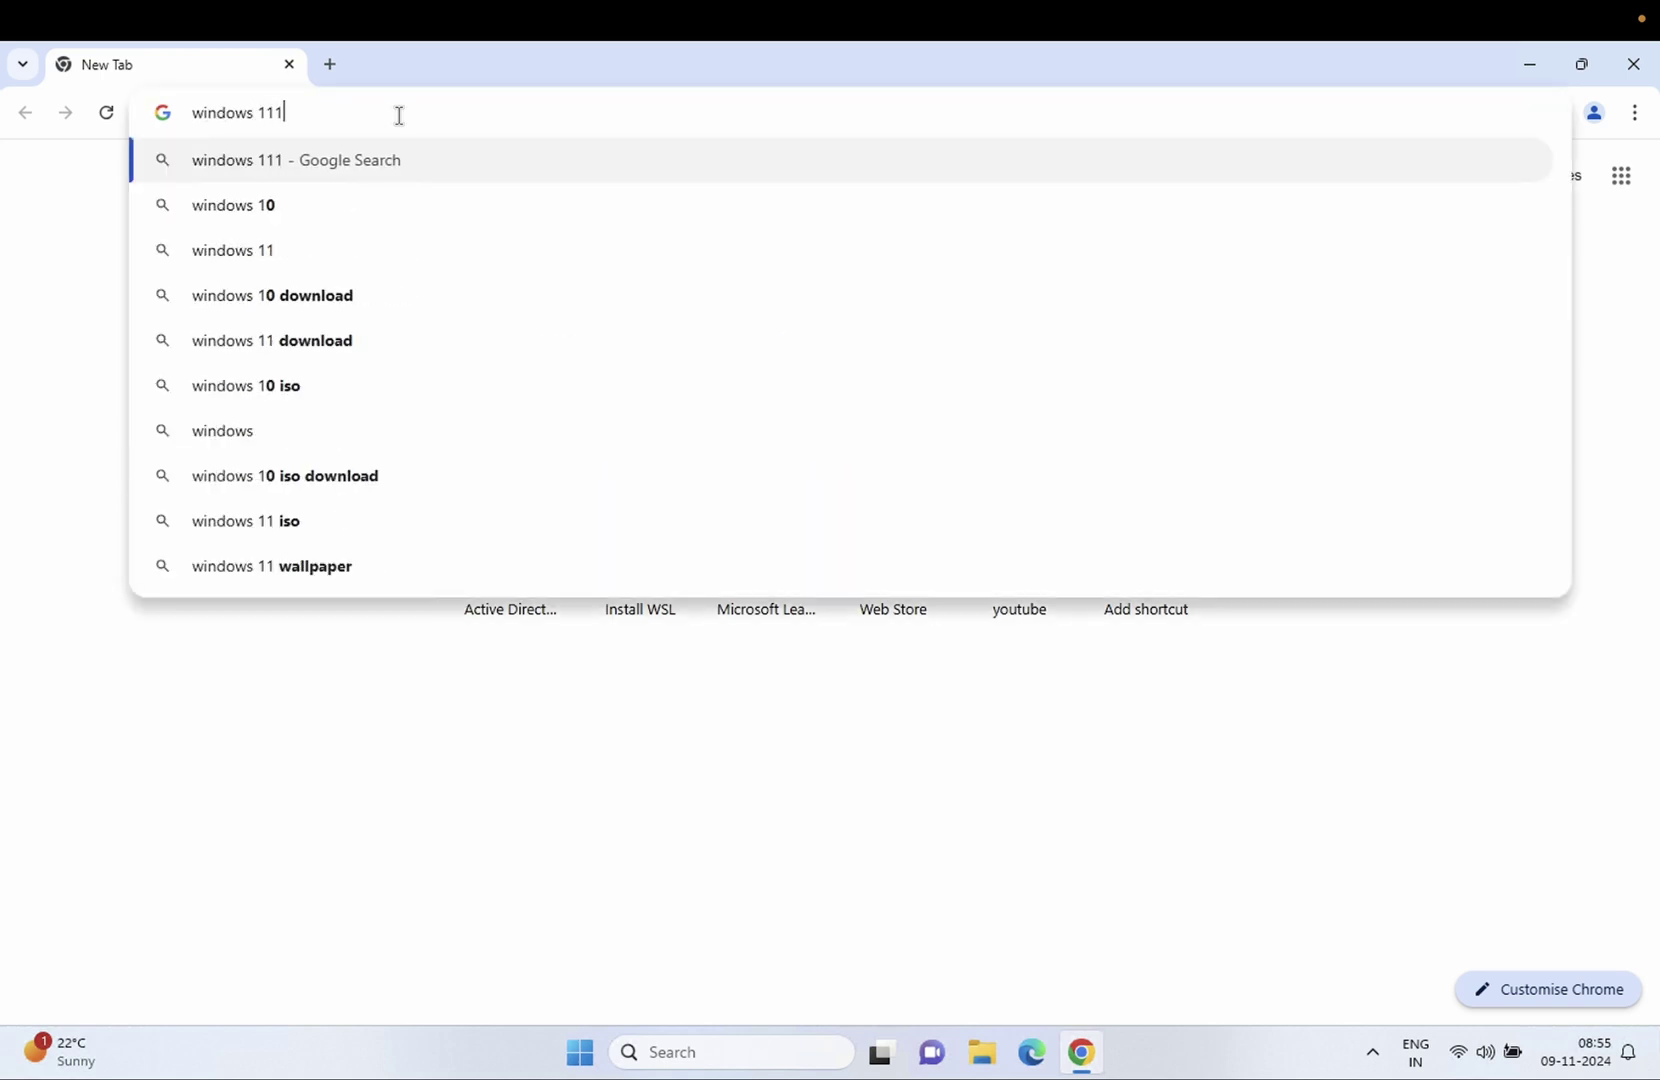
key("BackSpace")
key("Return")
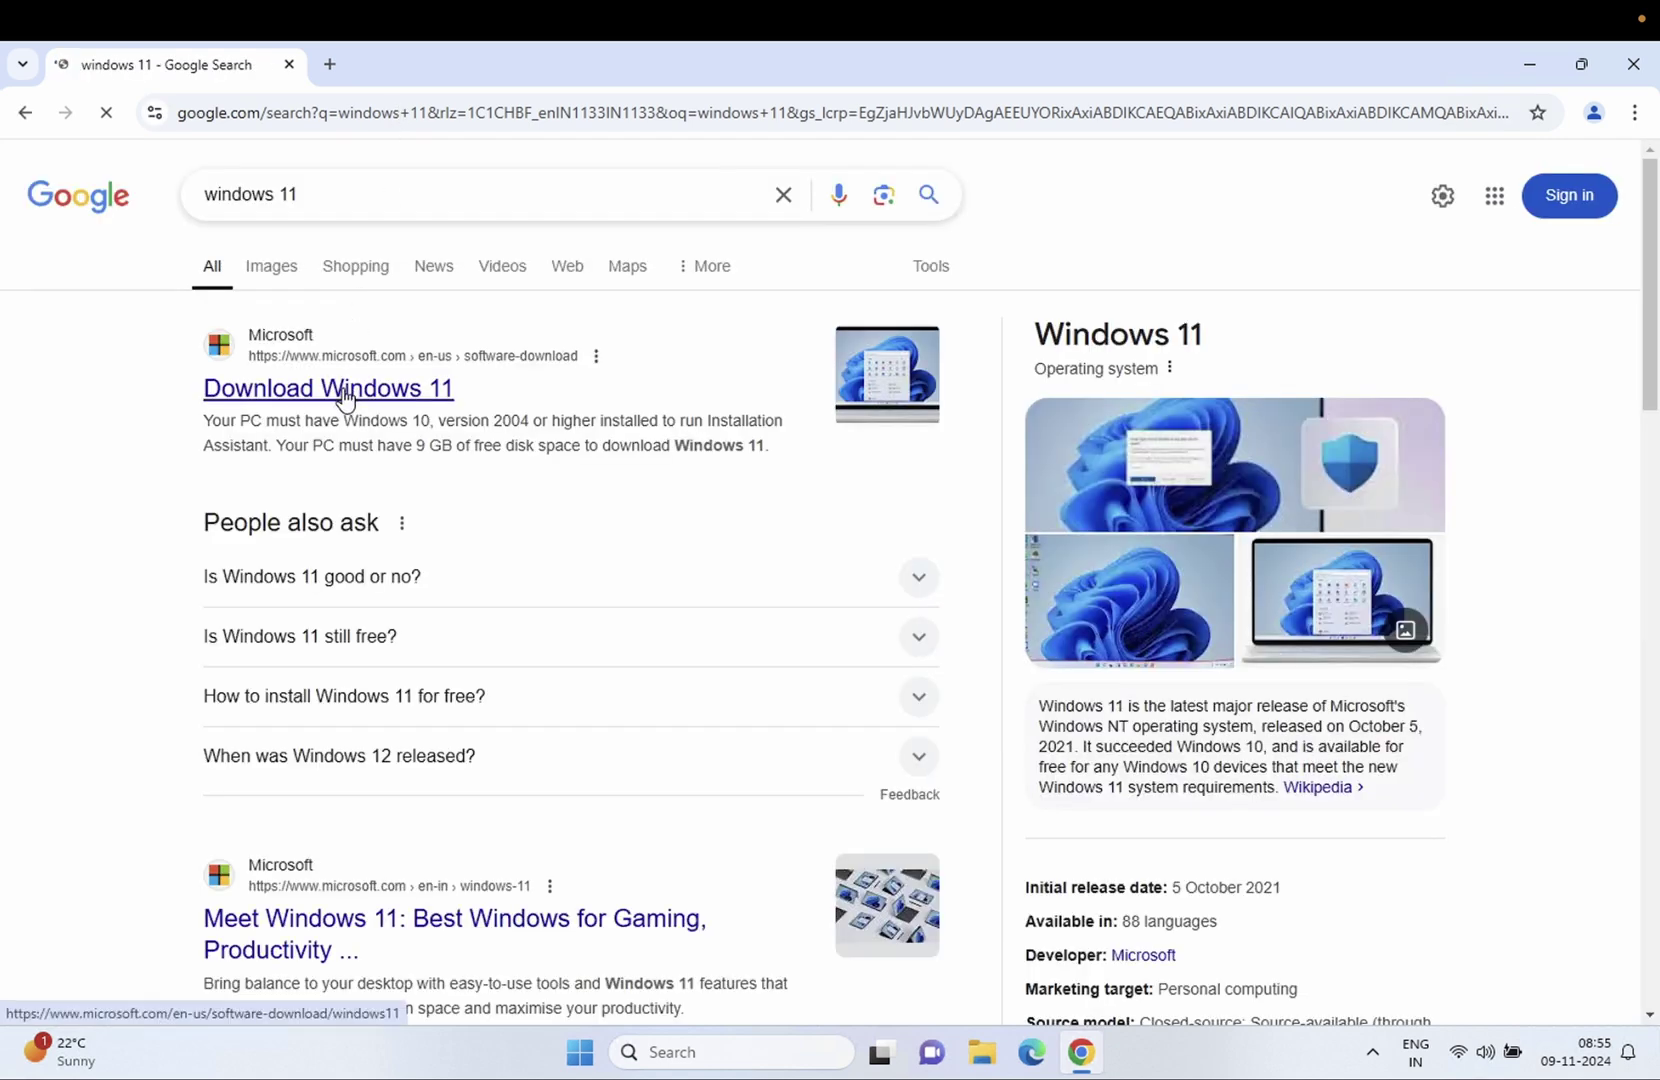
left_click(344, 398)
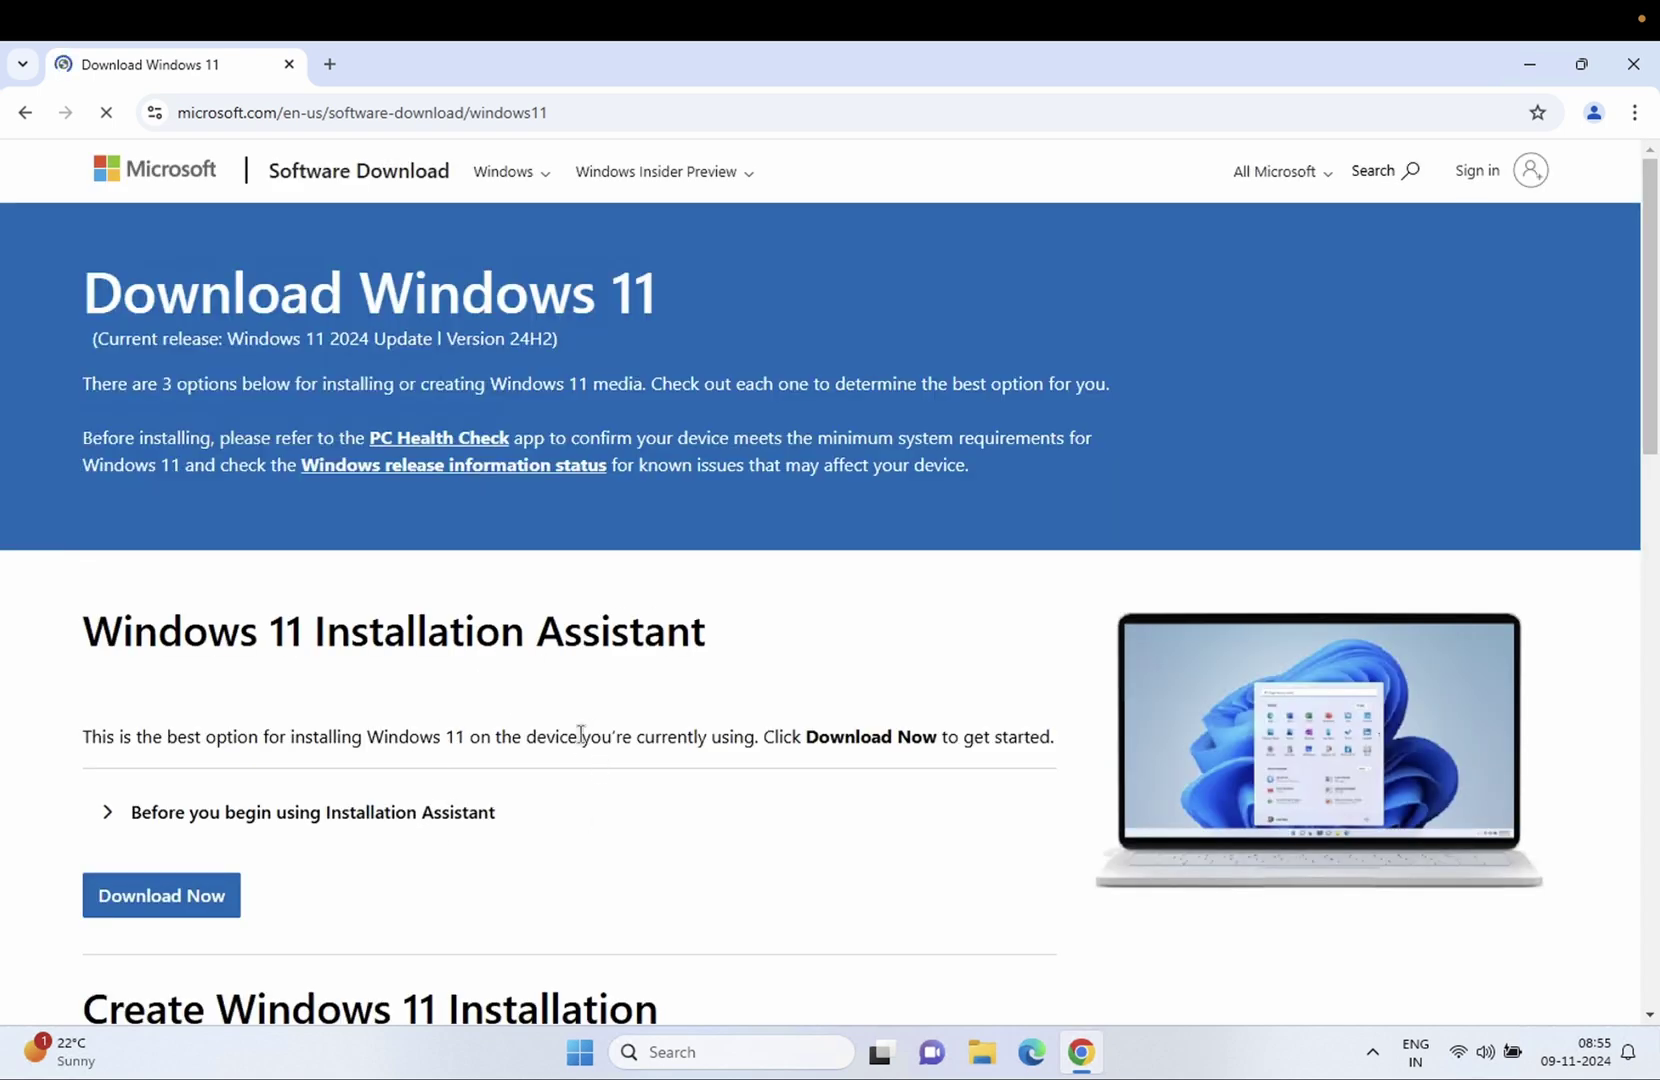
Select Windows 11 (multi-edition ISO for x64 devices) as the disk image and request its download
scroll(583, 742, "down", 3)
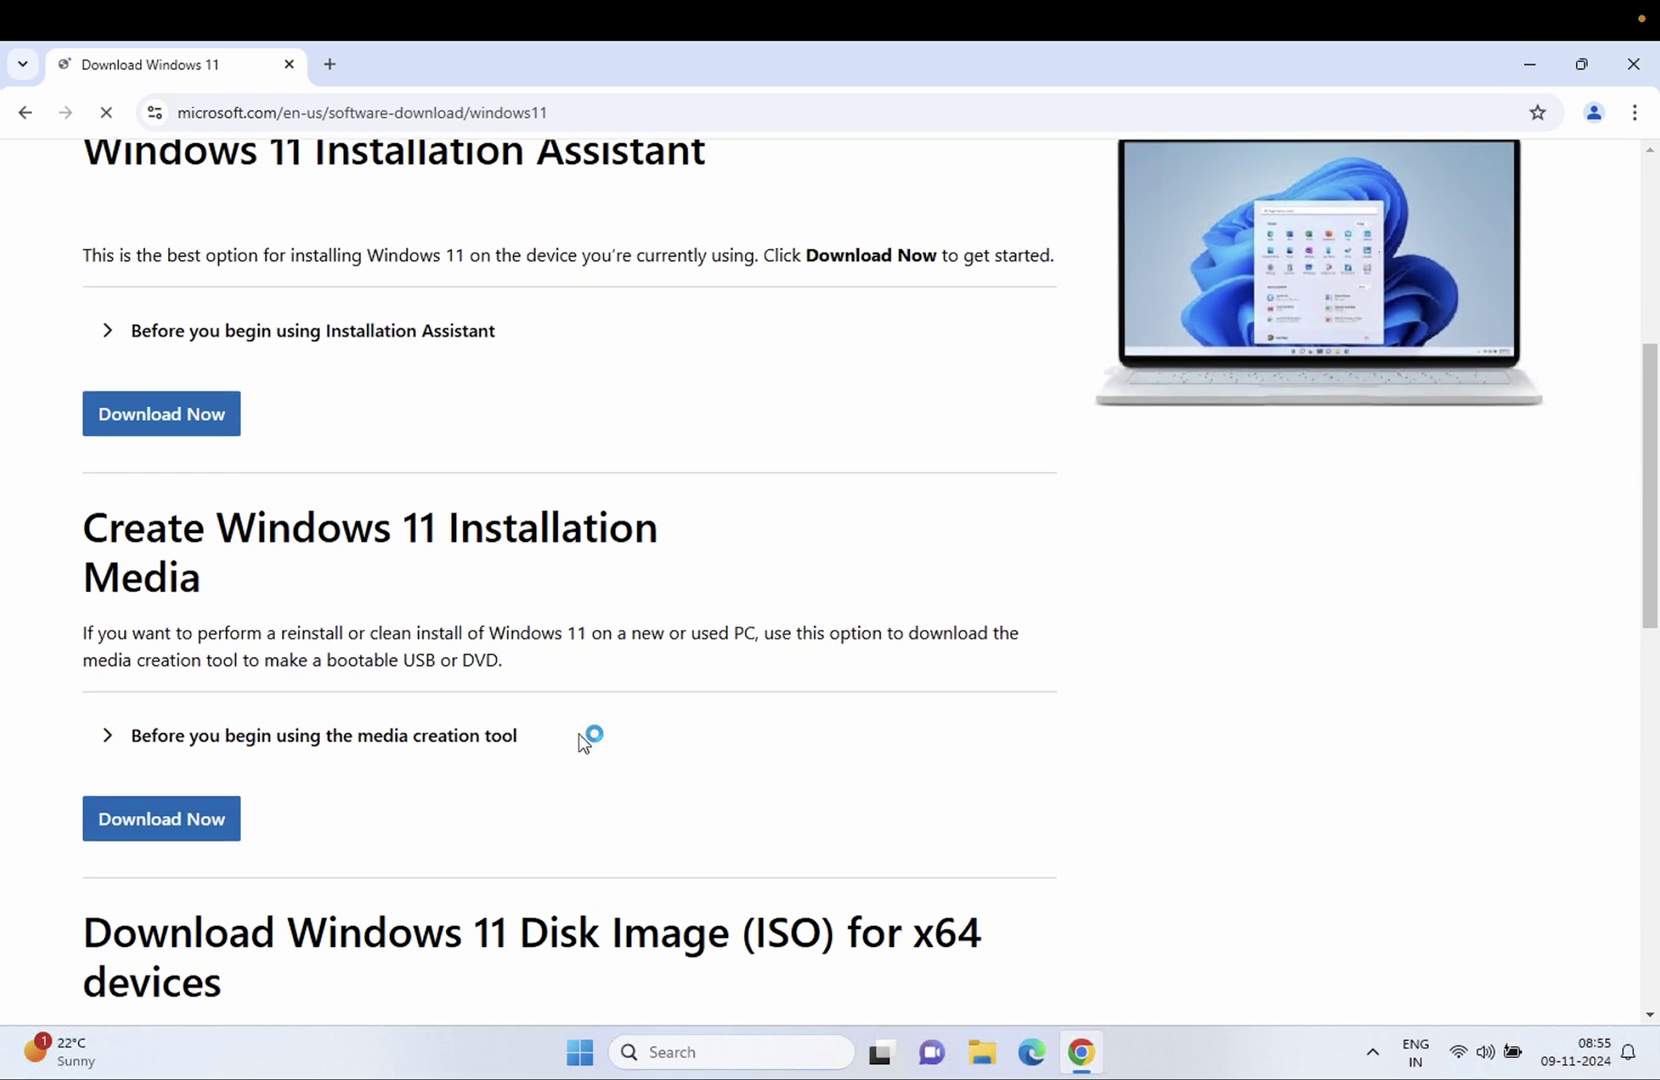
scroll(583, 742, "down", 4)
scroll(583, 742, "down", 3)
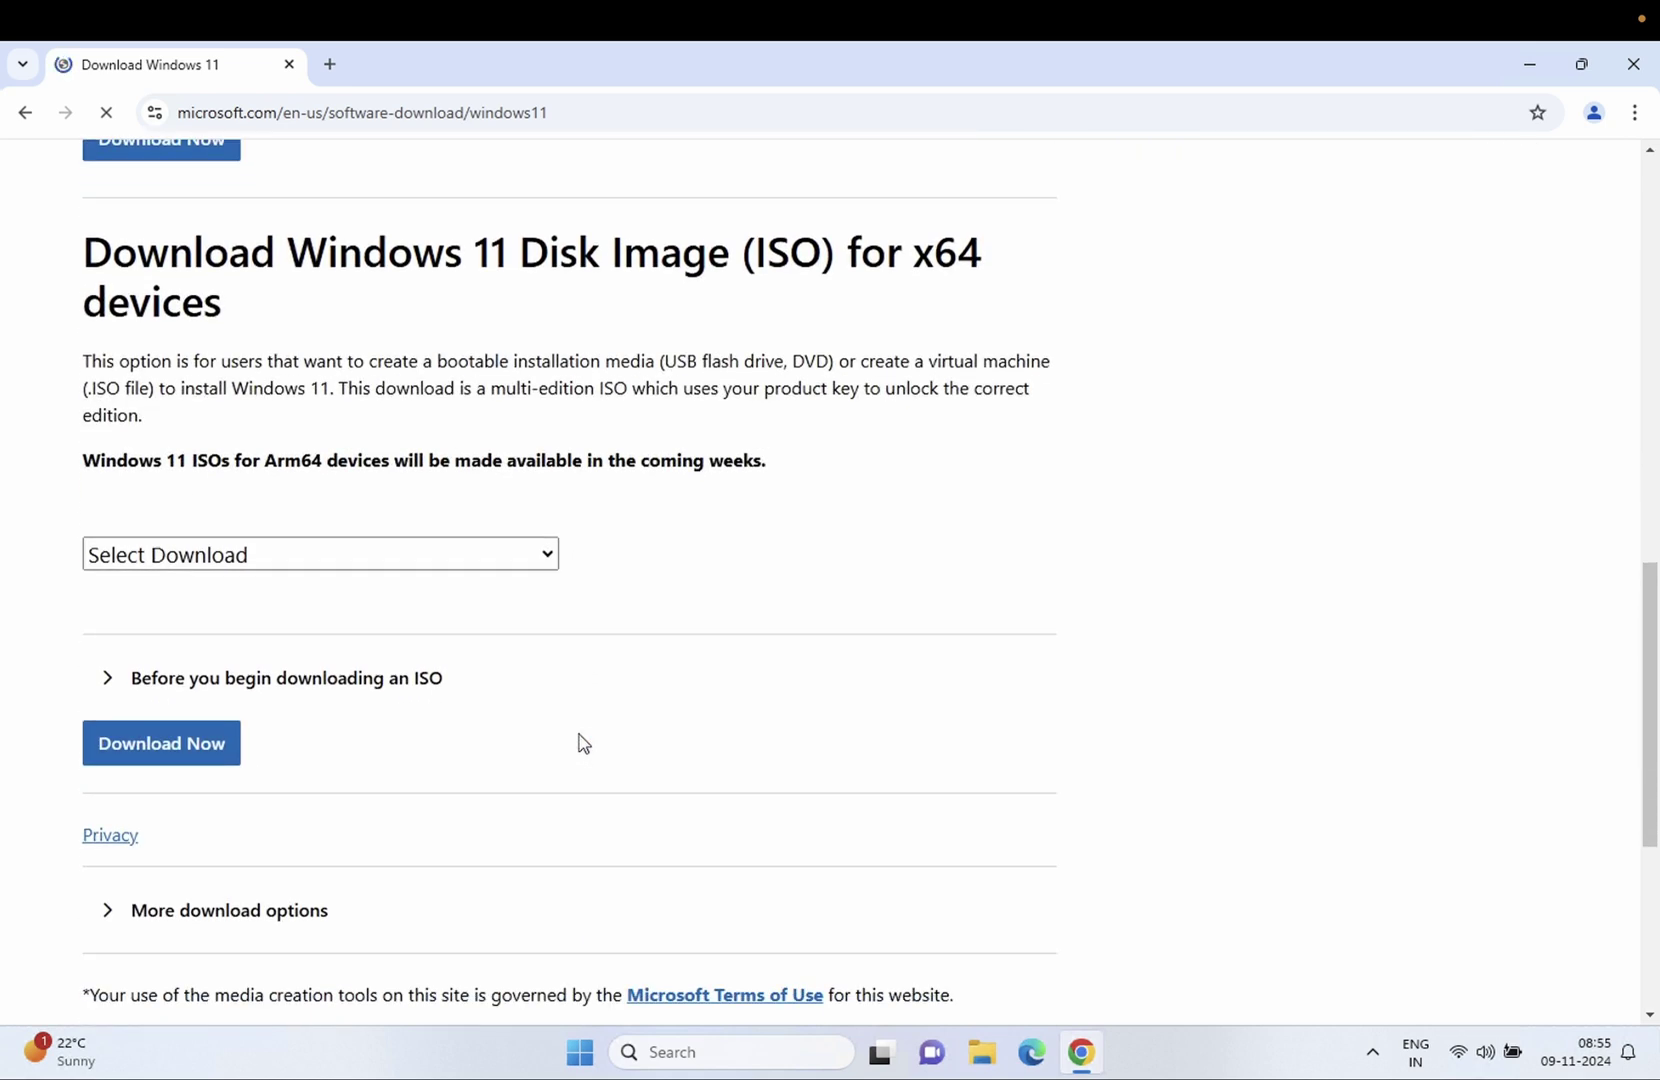
left_click(552, 557)
left_click(408, 632)
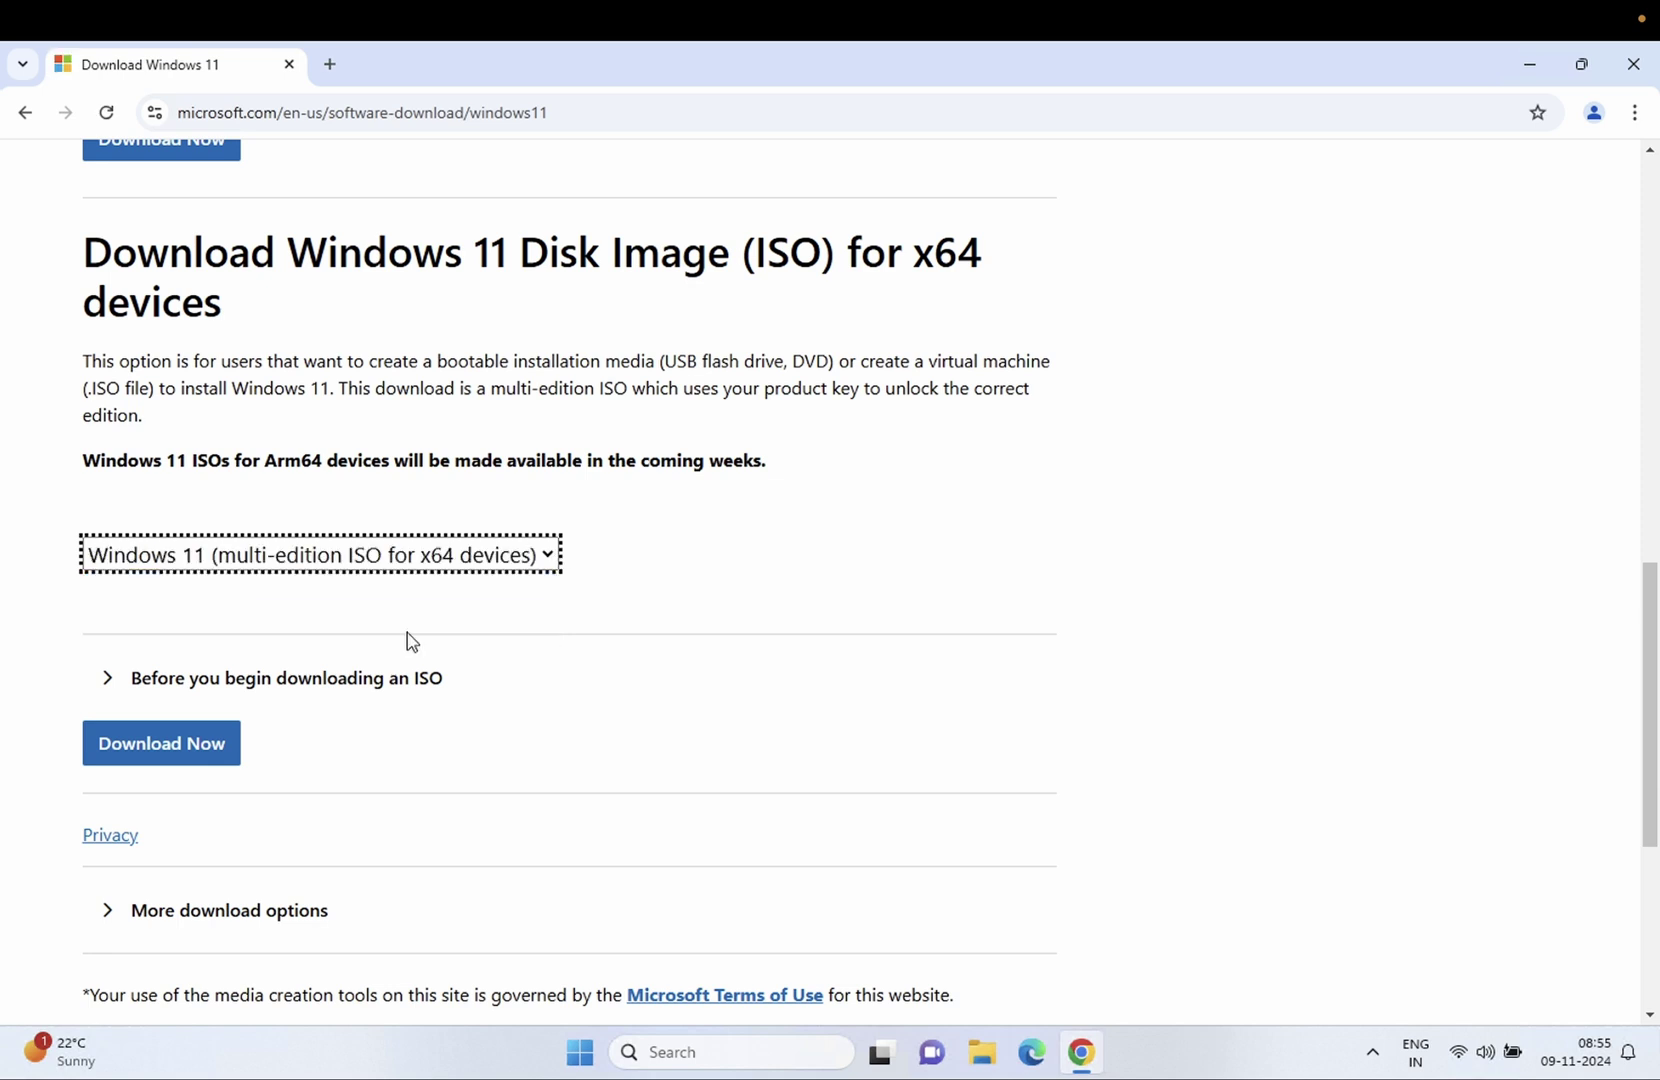
left_click(220, 760)
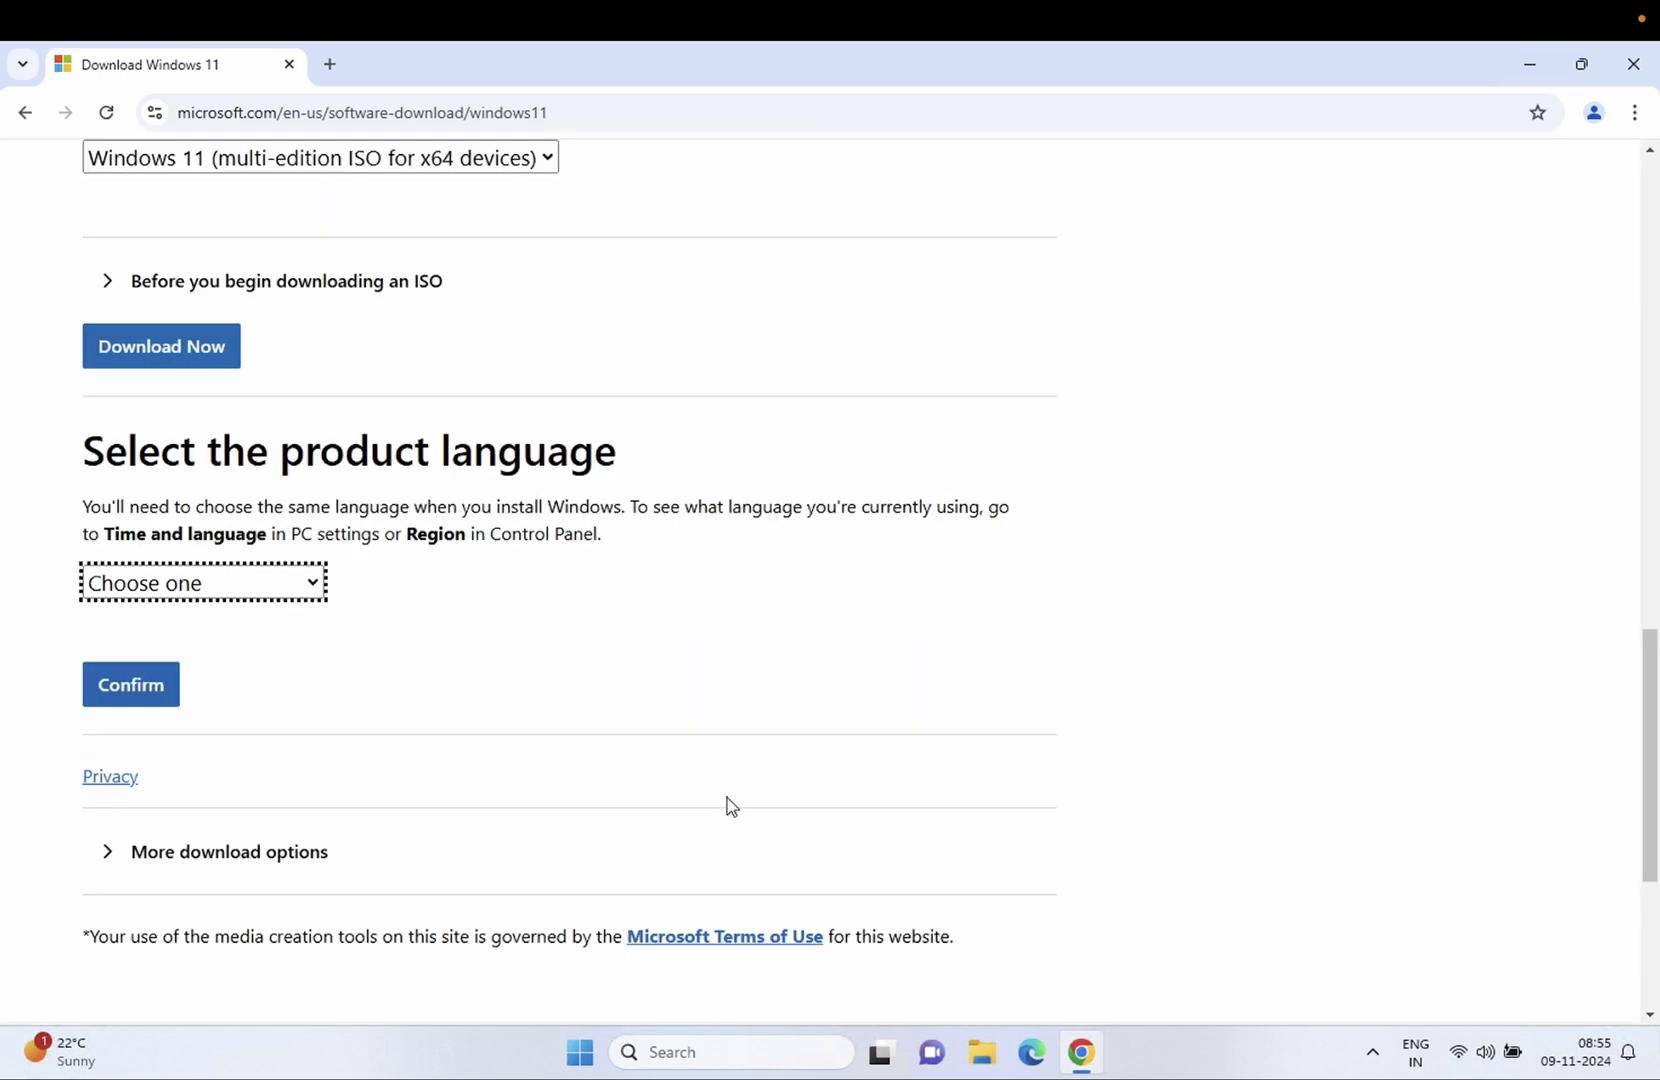
Choose English (United States) as the product language and confirm it
left_click(281, 596)
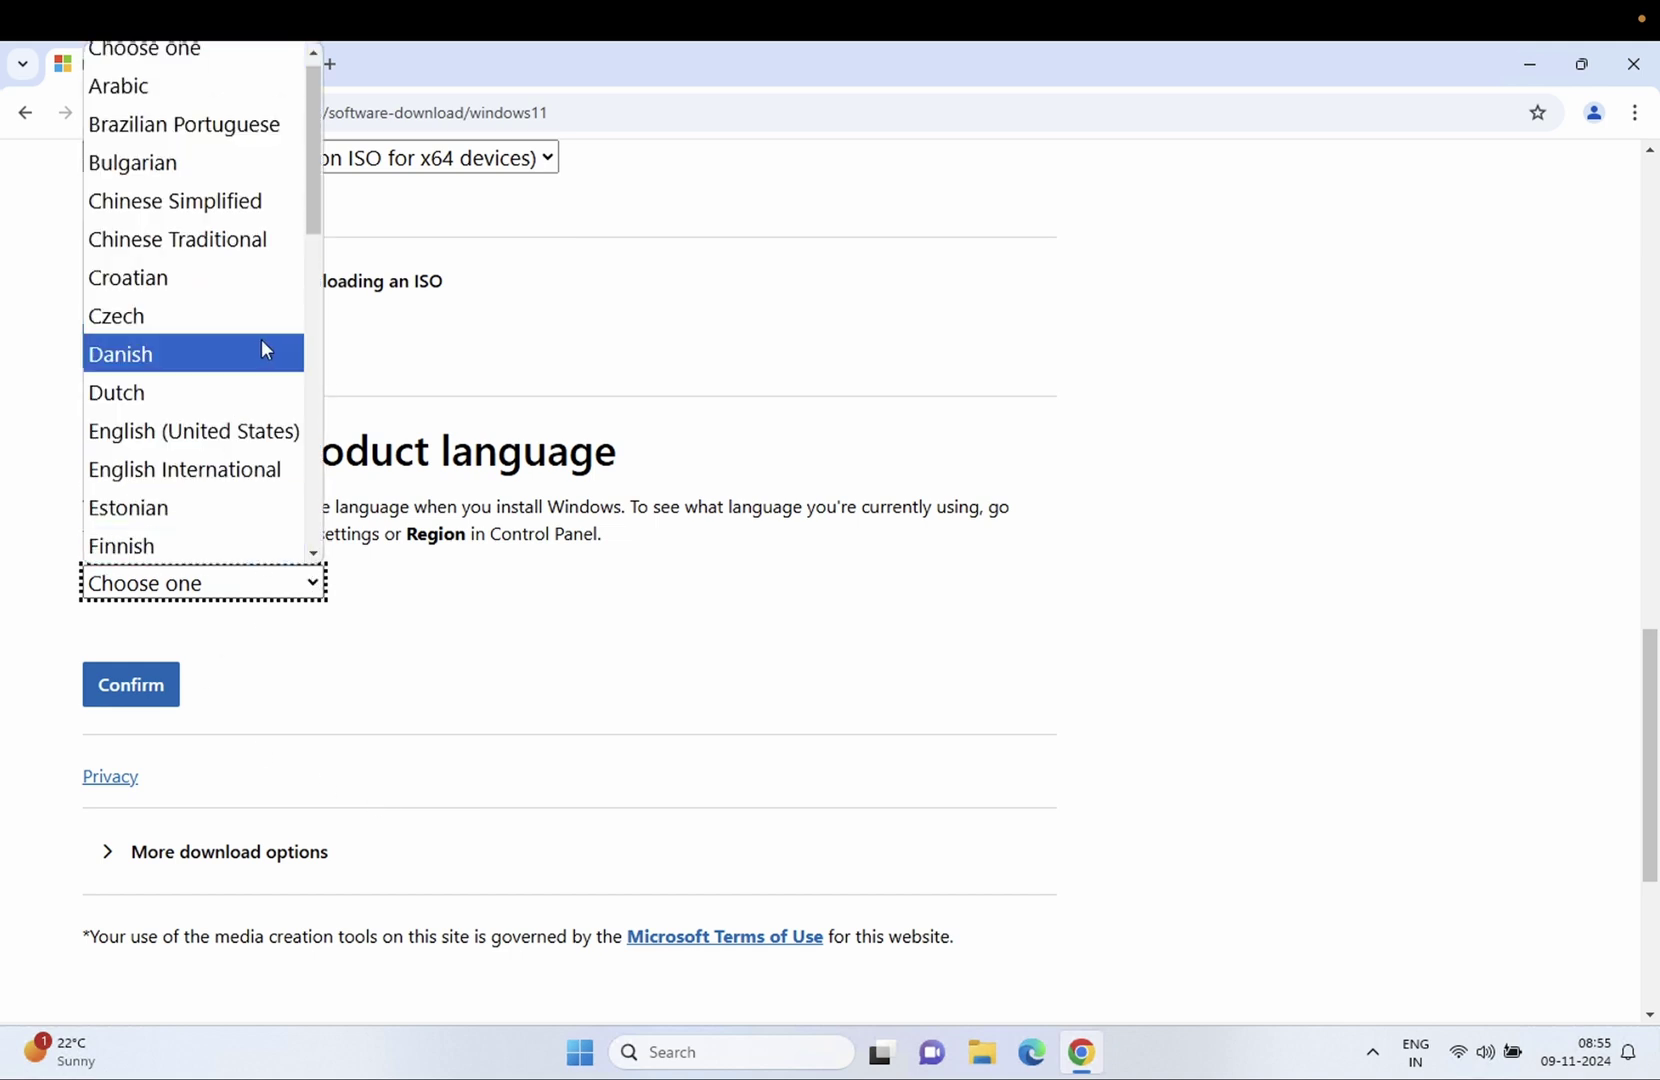
left_click(230, 433)
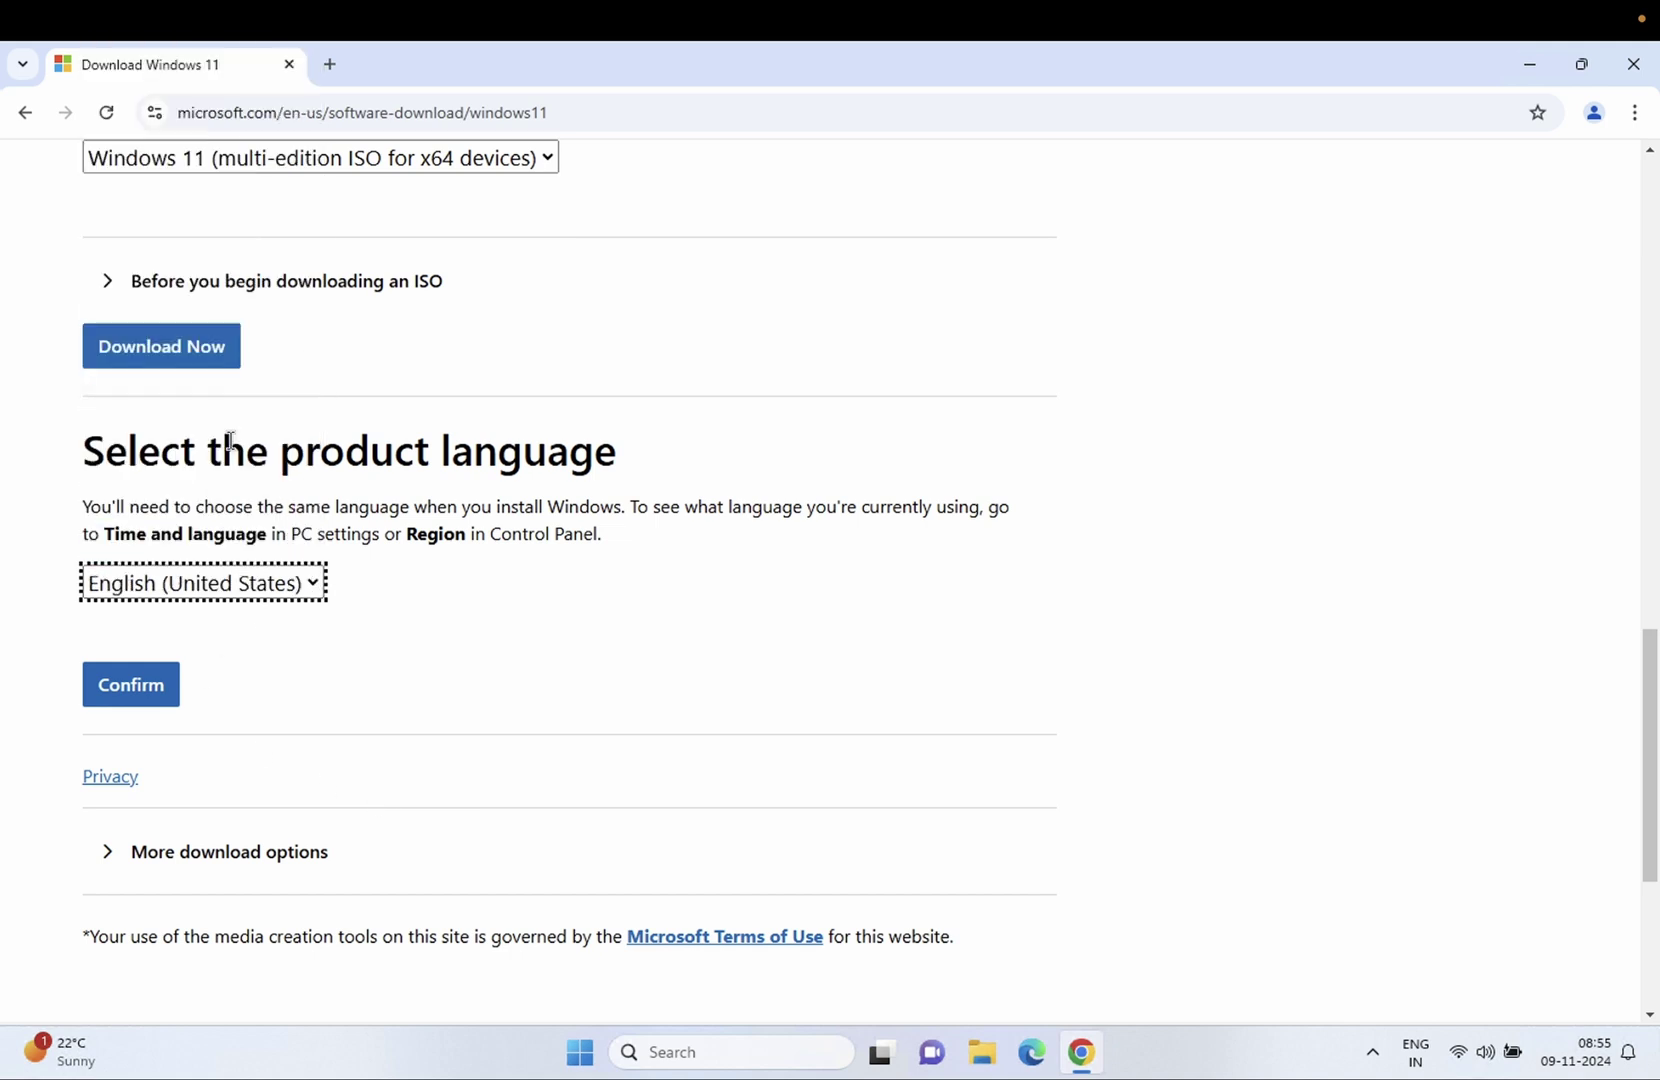
left_click(148, 688)
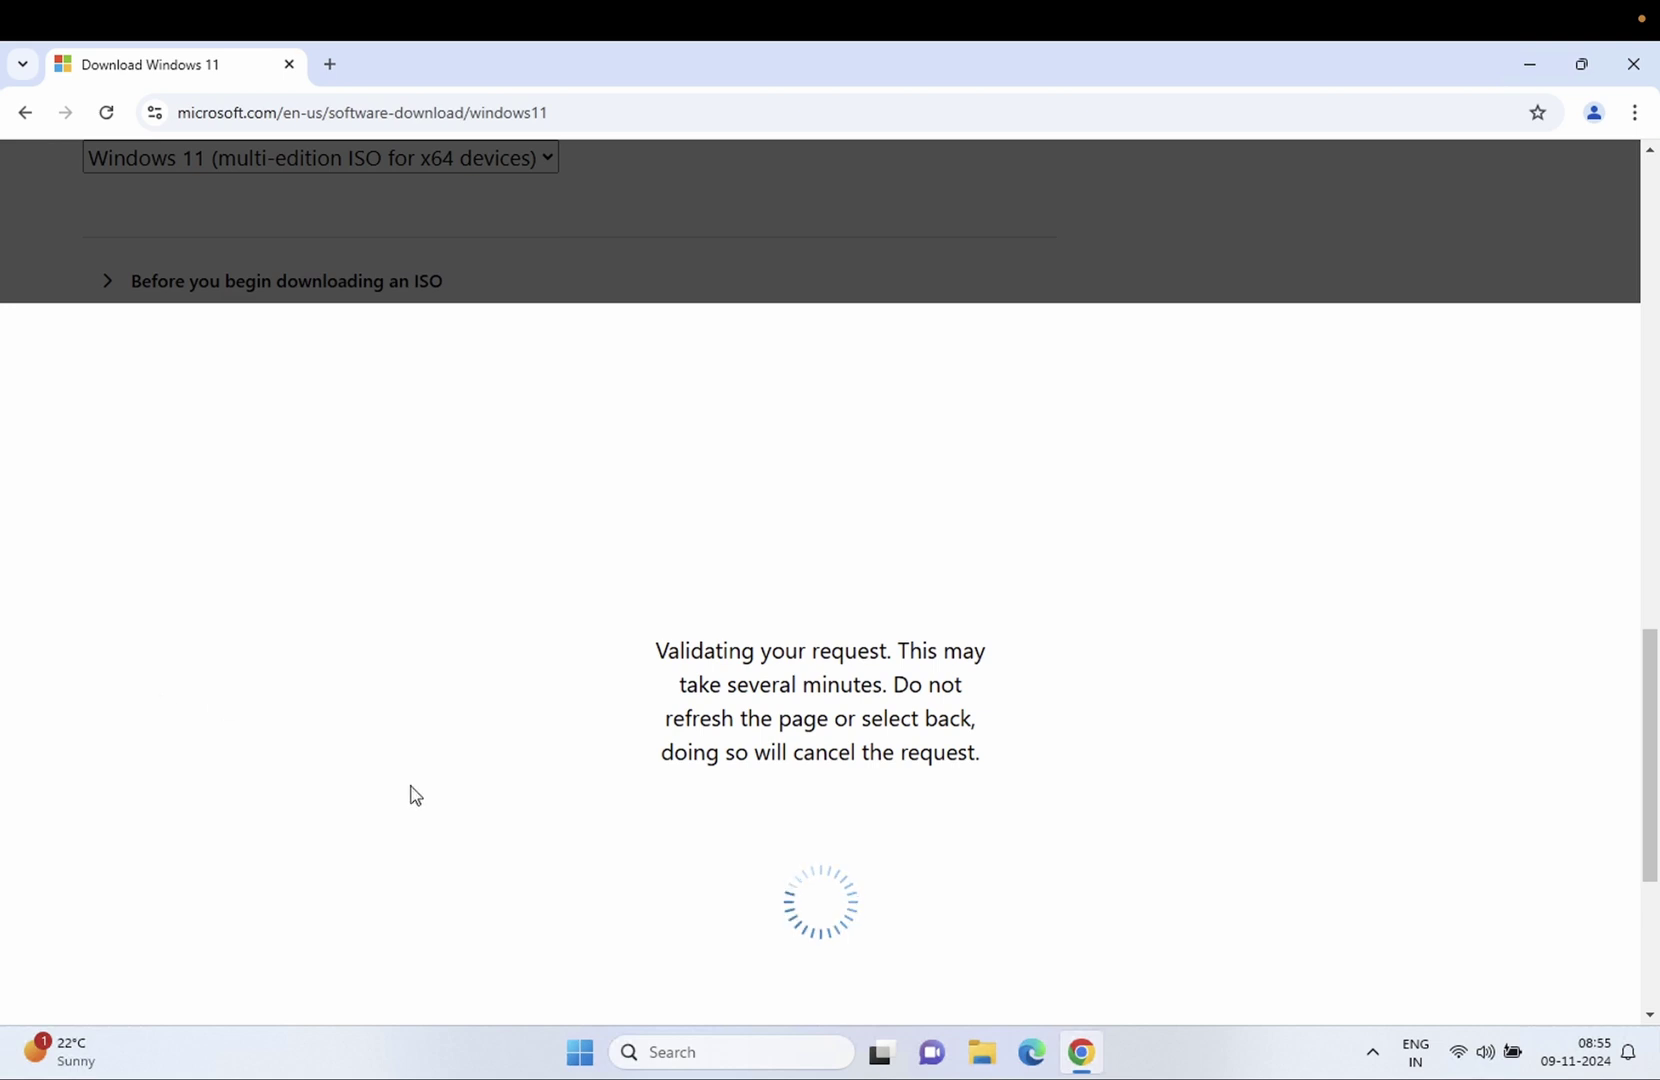
Start the 64-bit download of the Windows 11 English ISO
scroll(560, 830, "down", 2)
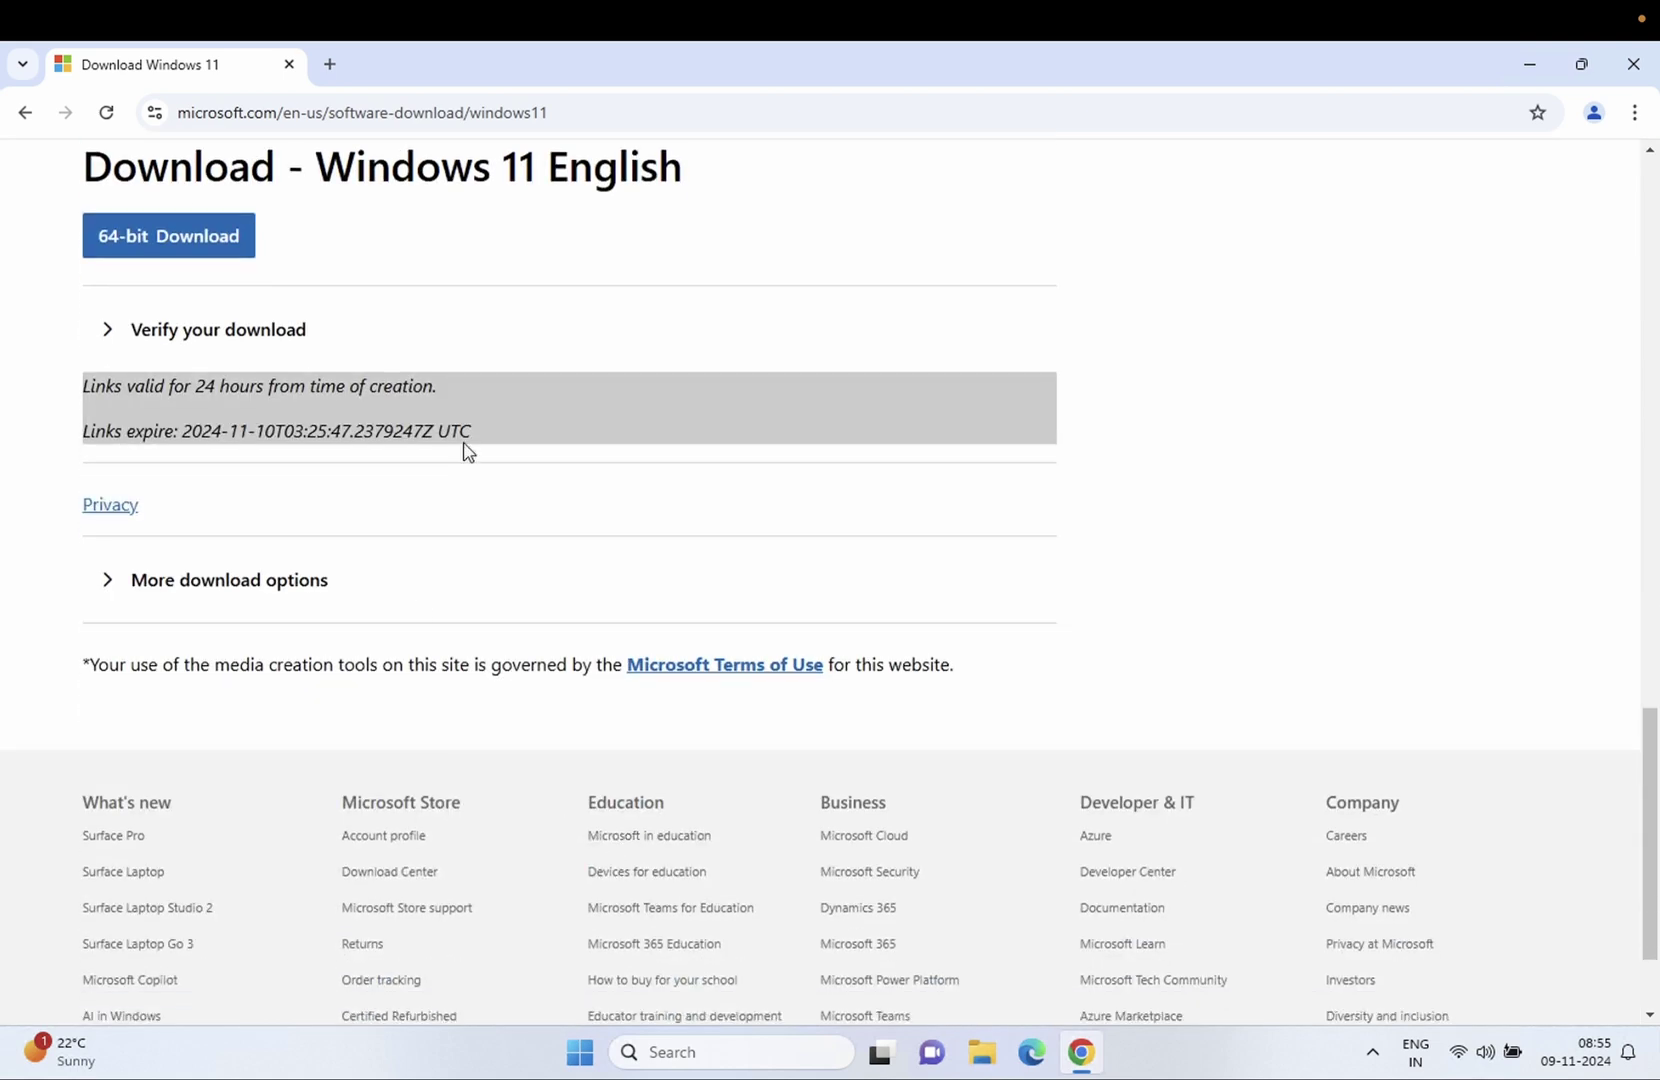
scroll(463, 448, "up", 1)
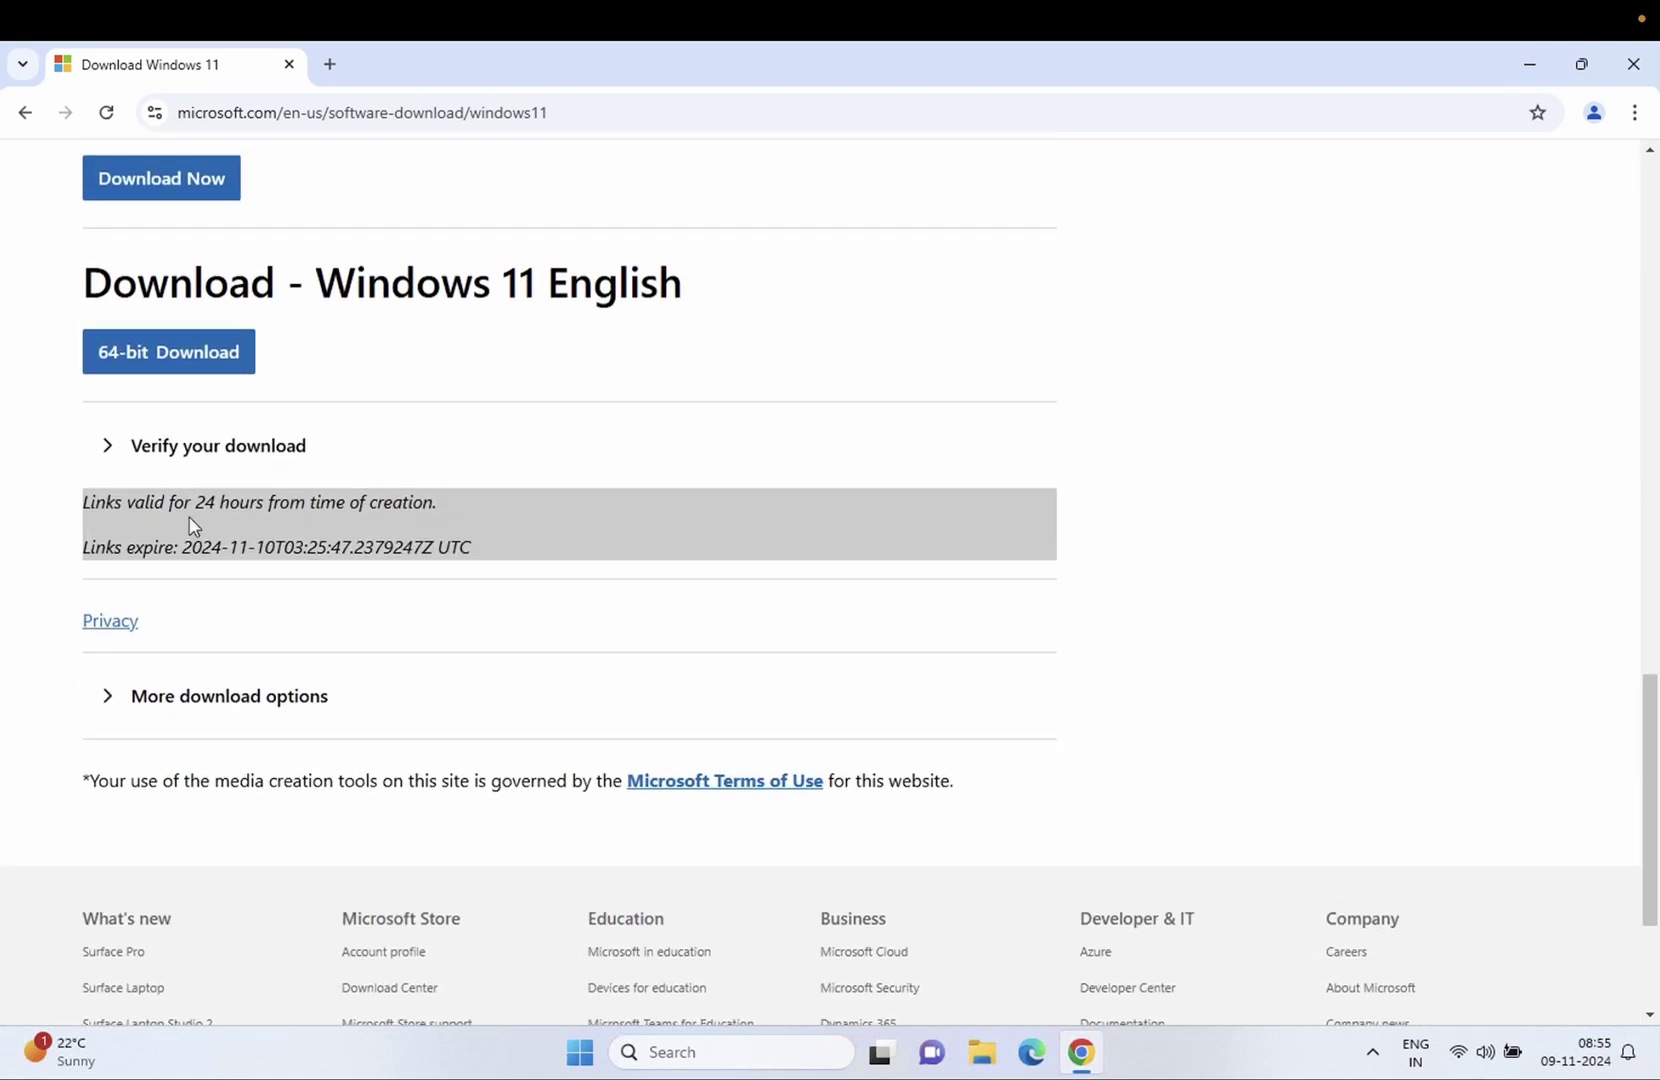
left_click(223, 370)
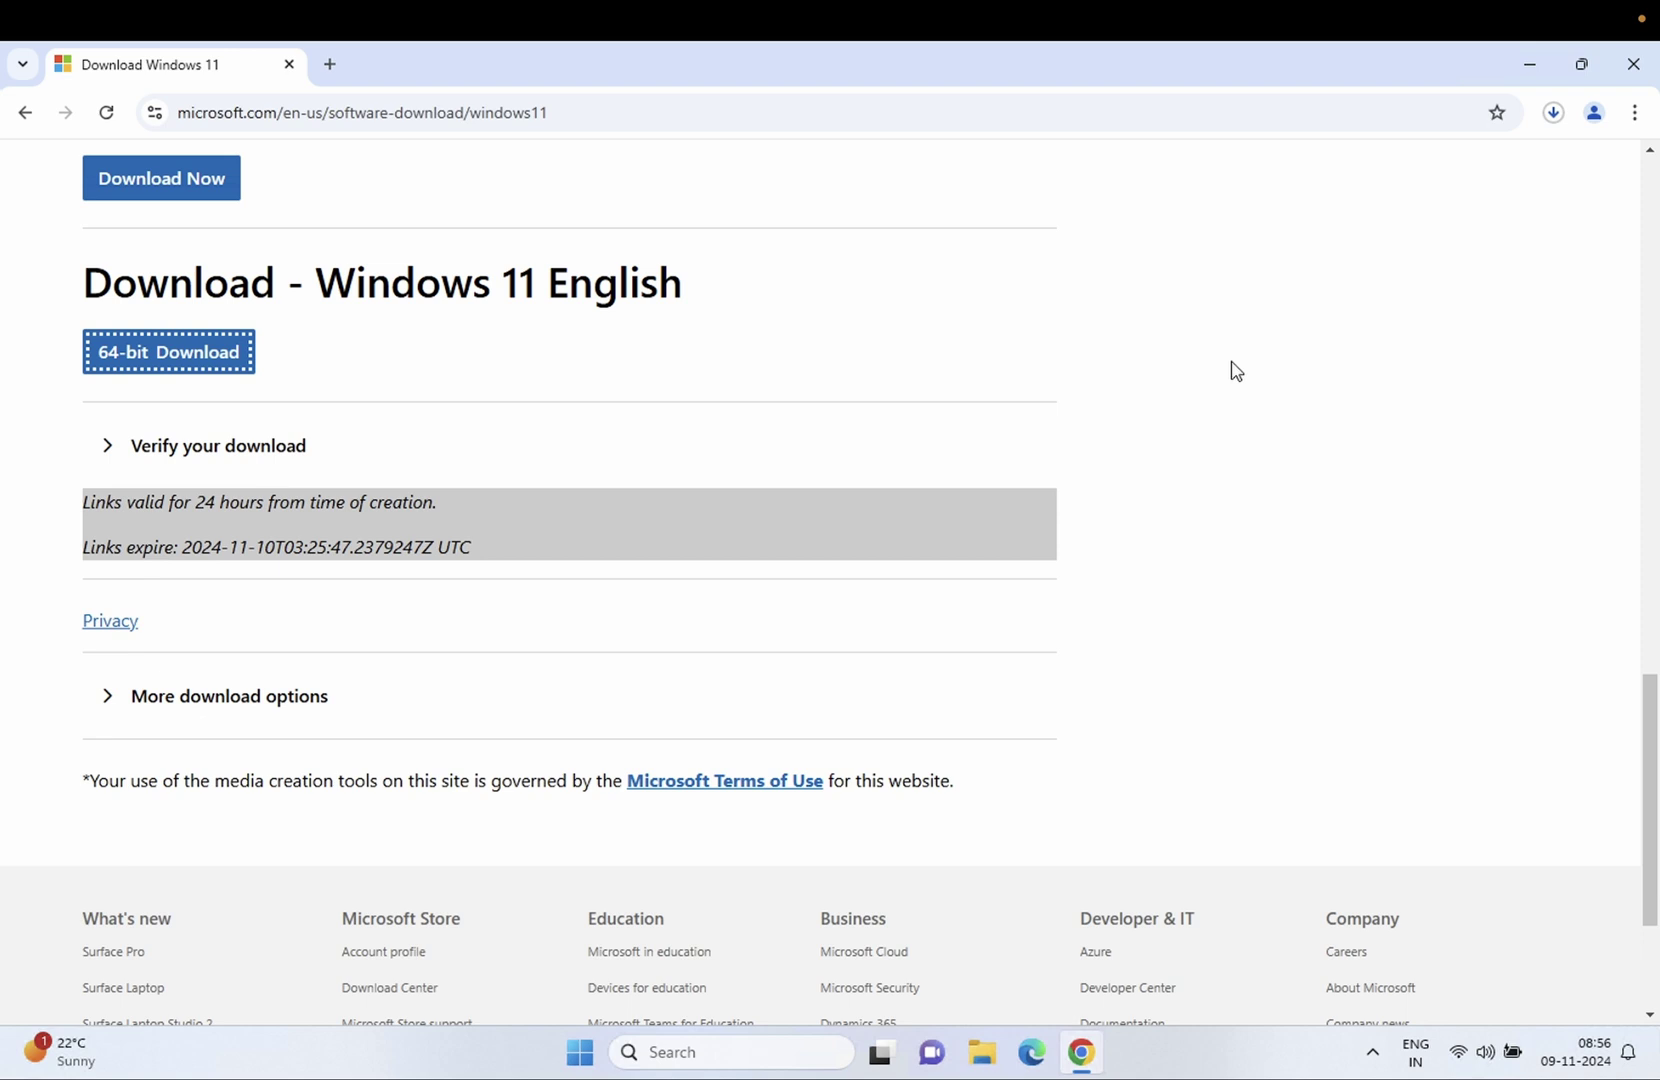
Cancel the running download of Win11_24H2_English_x64.iso and close the browser
left_click(1553, 114)
mouse_move(1421, 235)
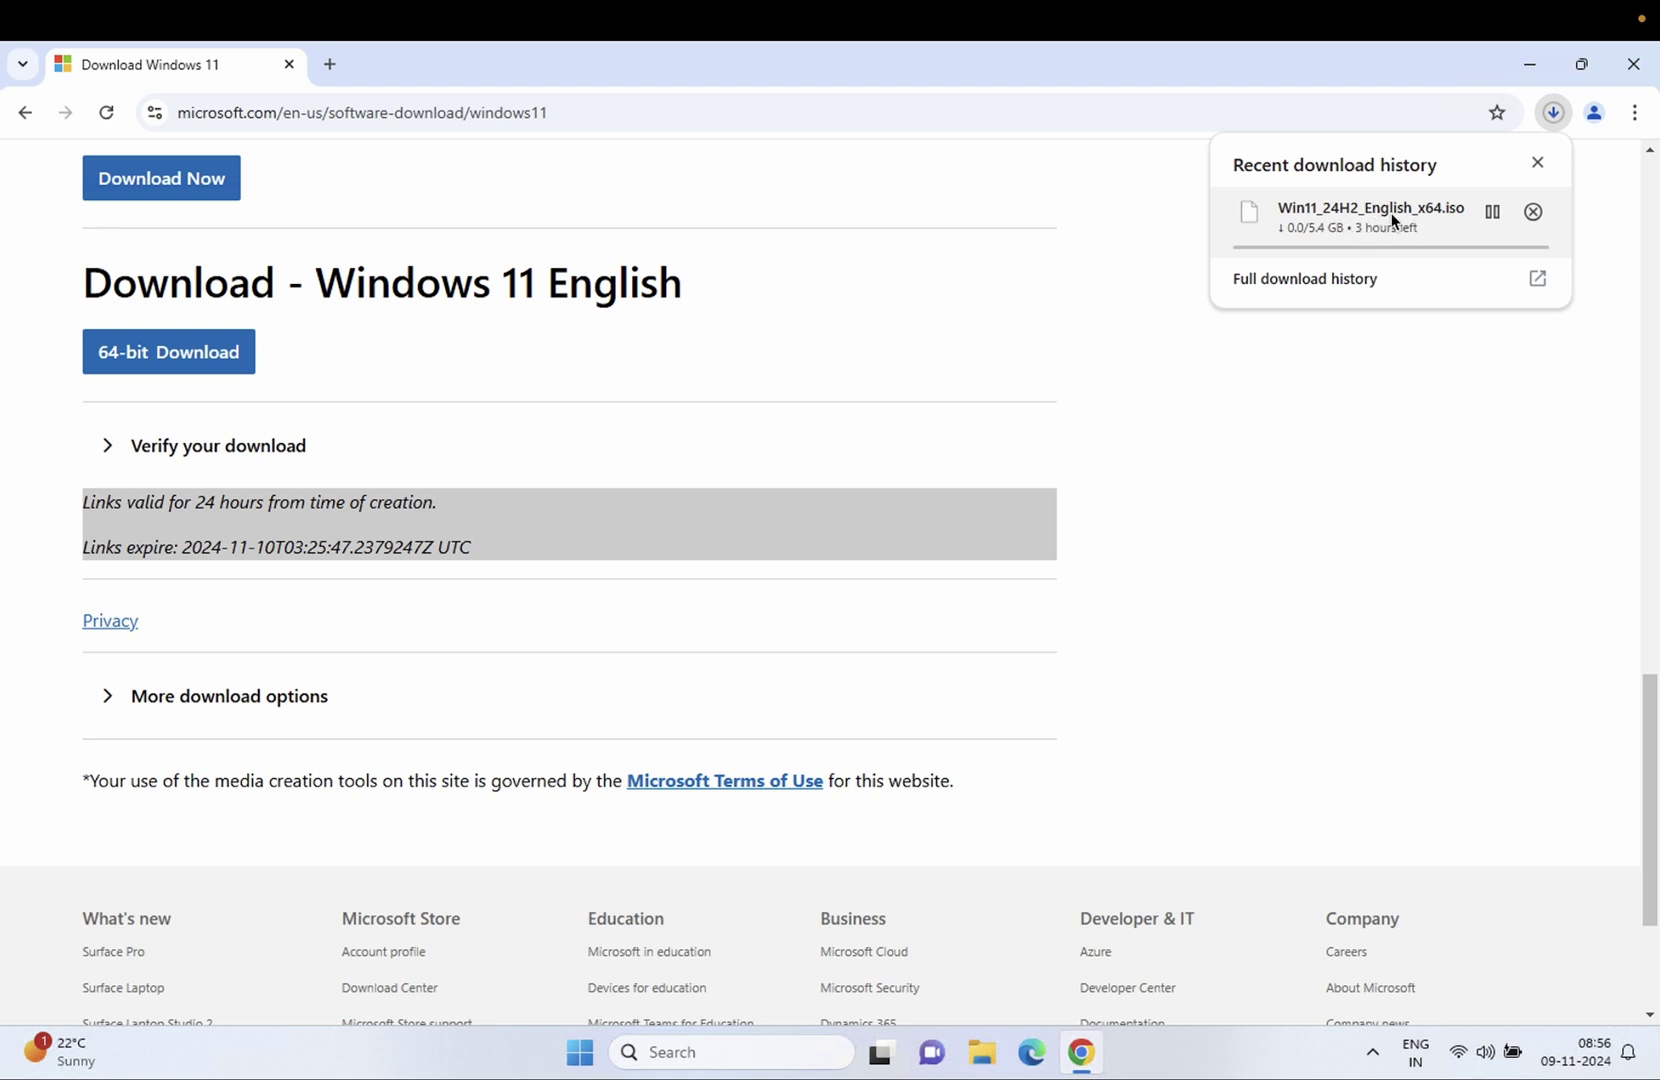
left_click(1493, 213)
left_click(1532, 212)
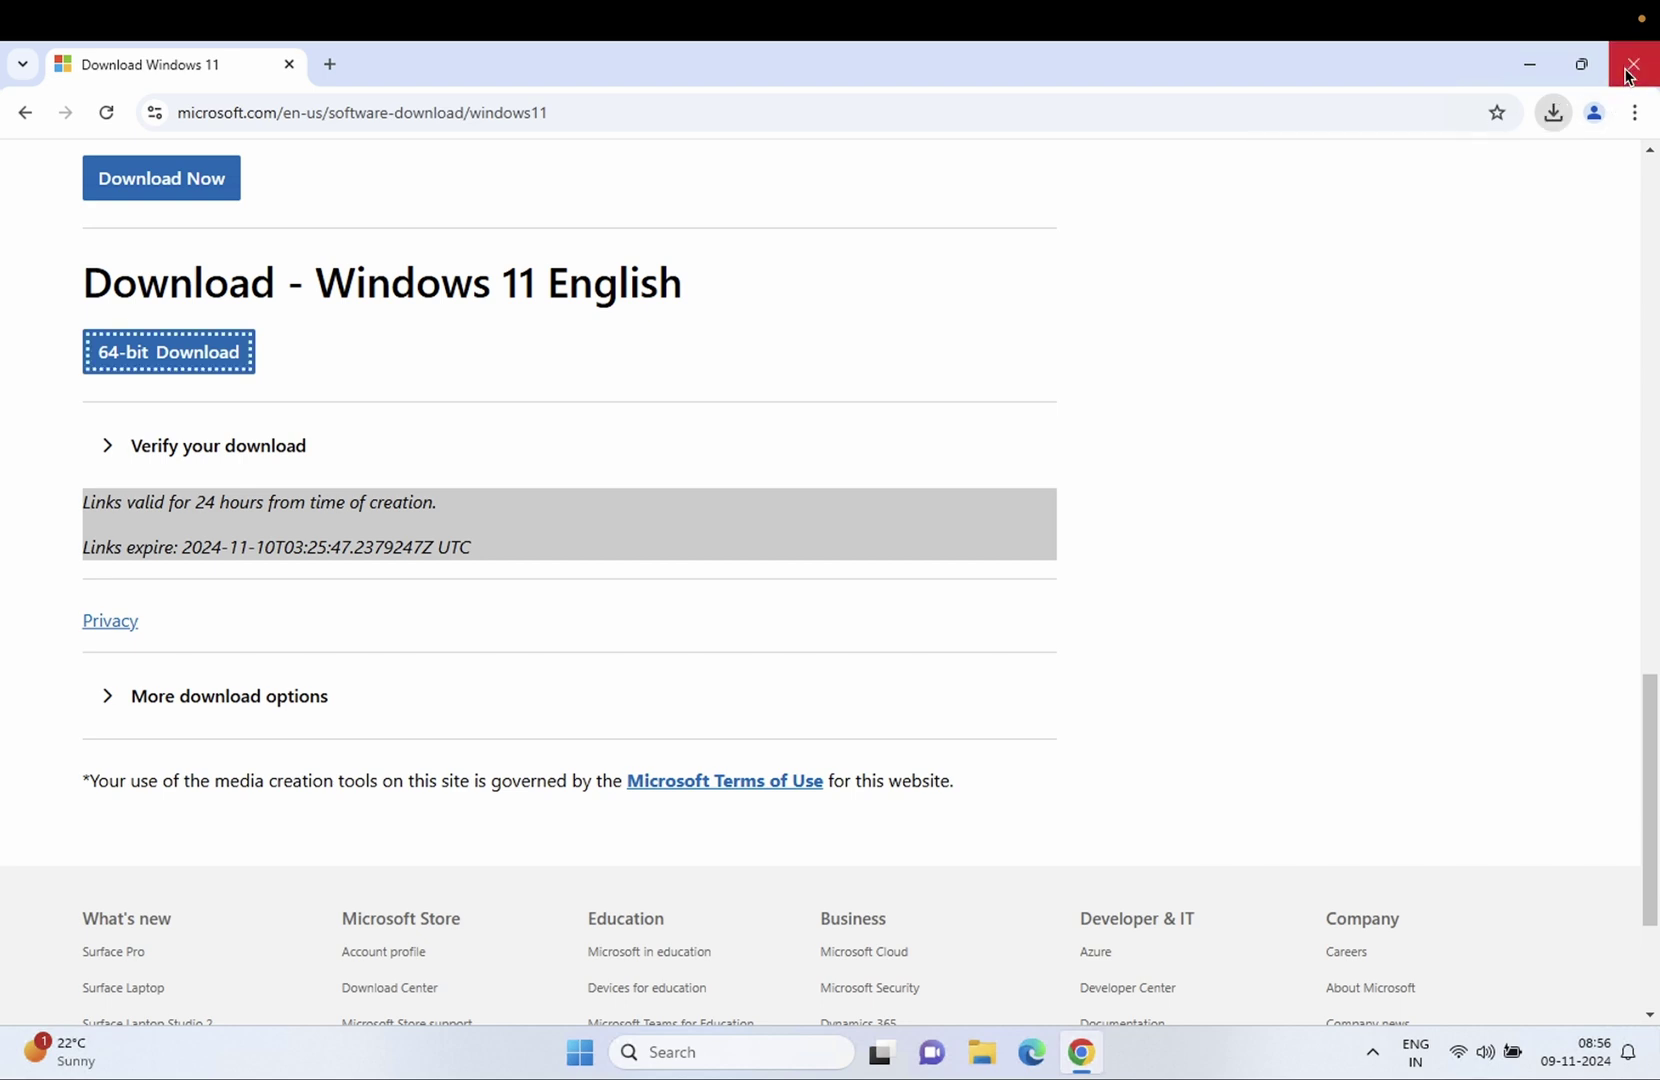
left_click(1633, 63)
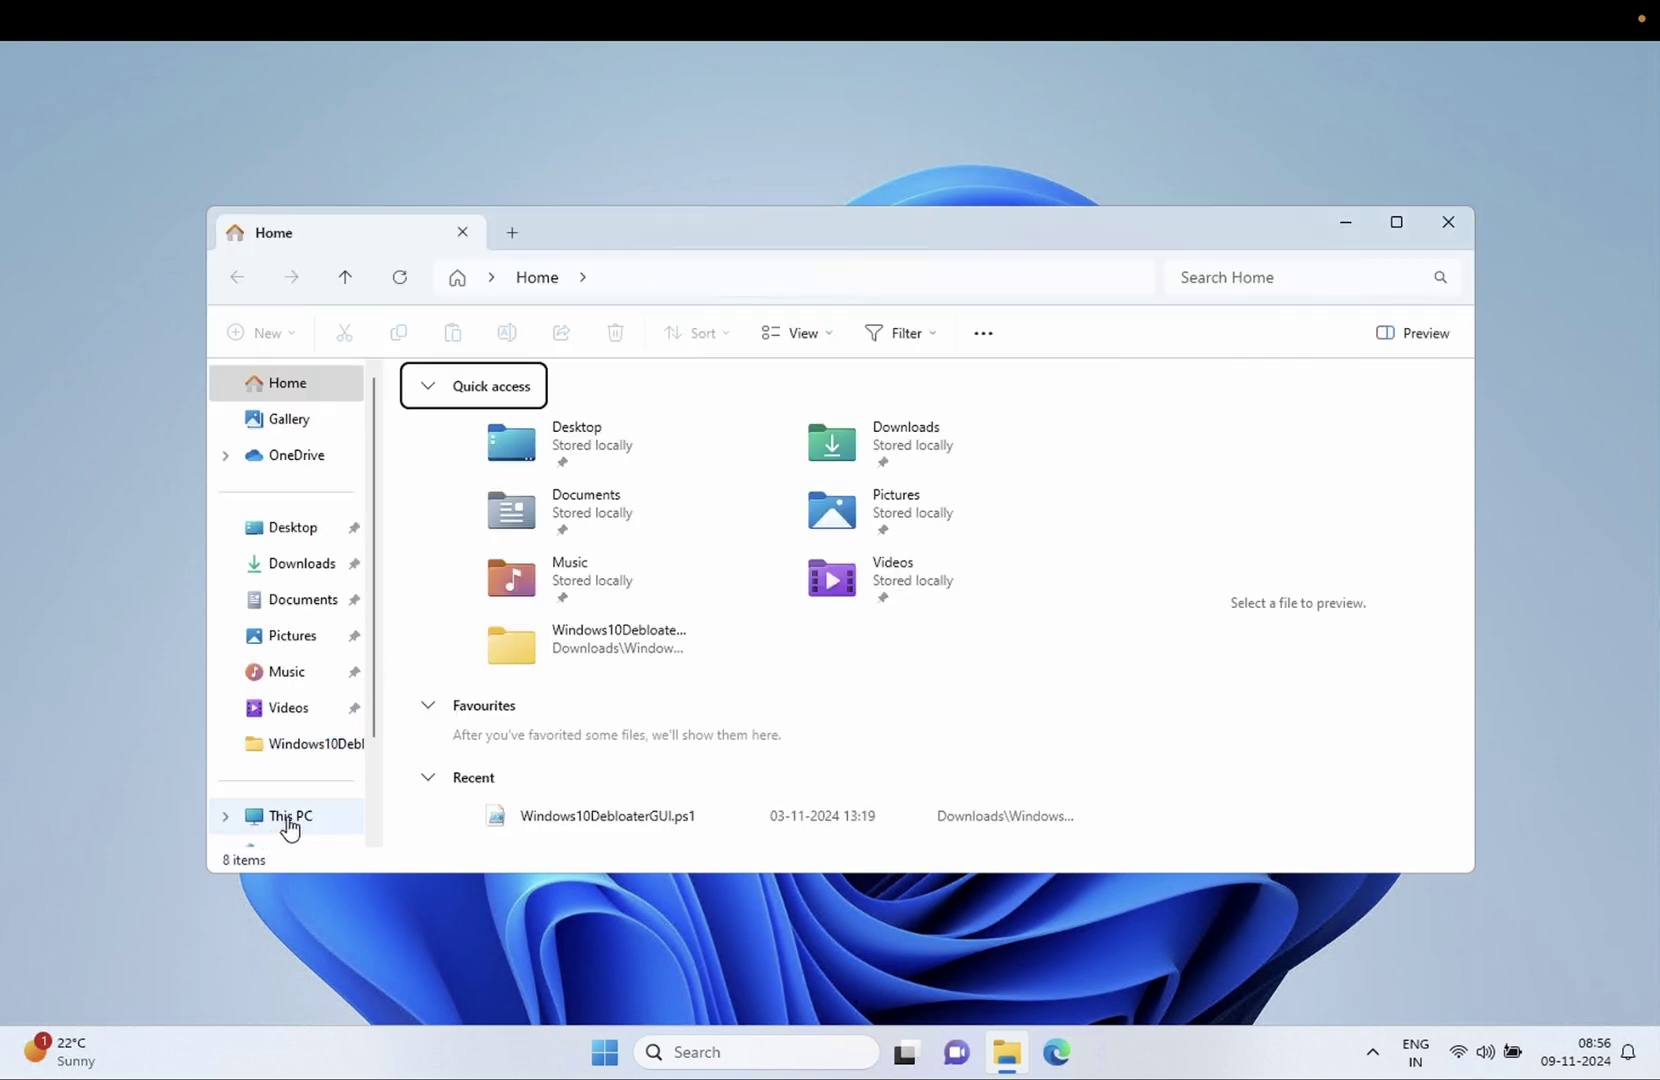
Open Local Disk (C:) from This PC
left_click(289, 826)
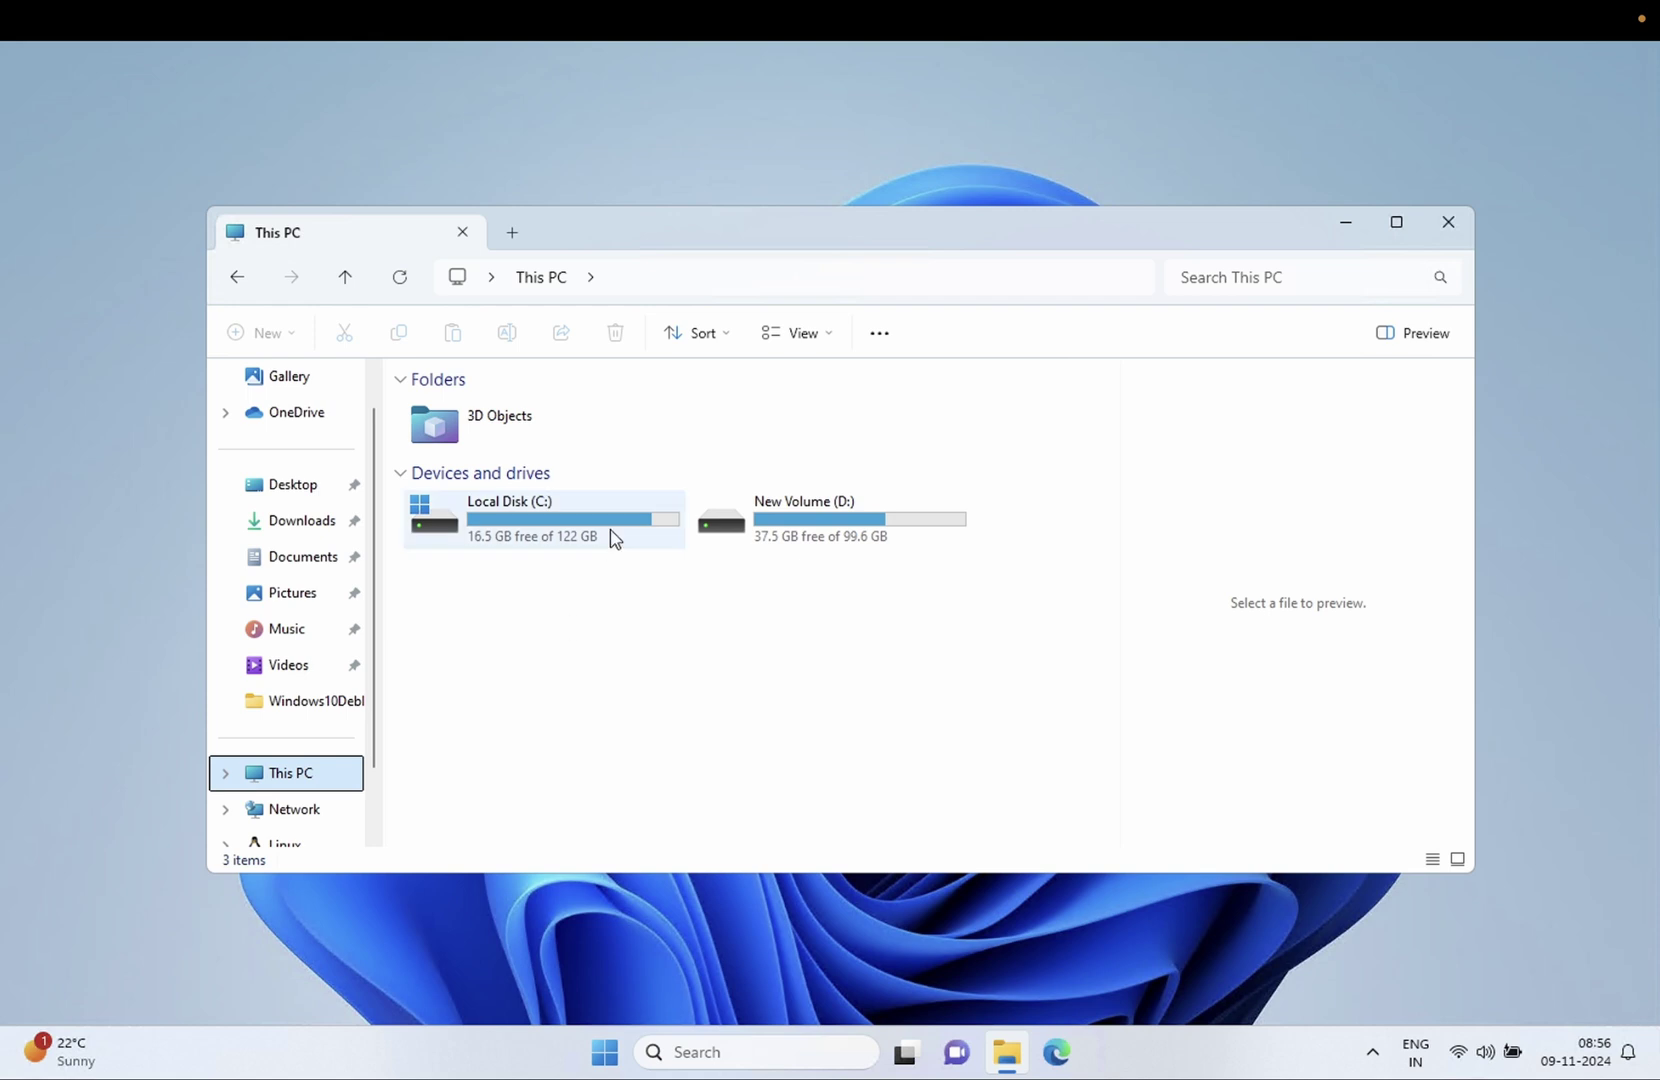
left_click(614, 540)
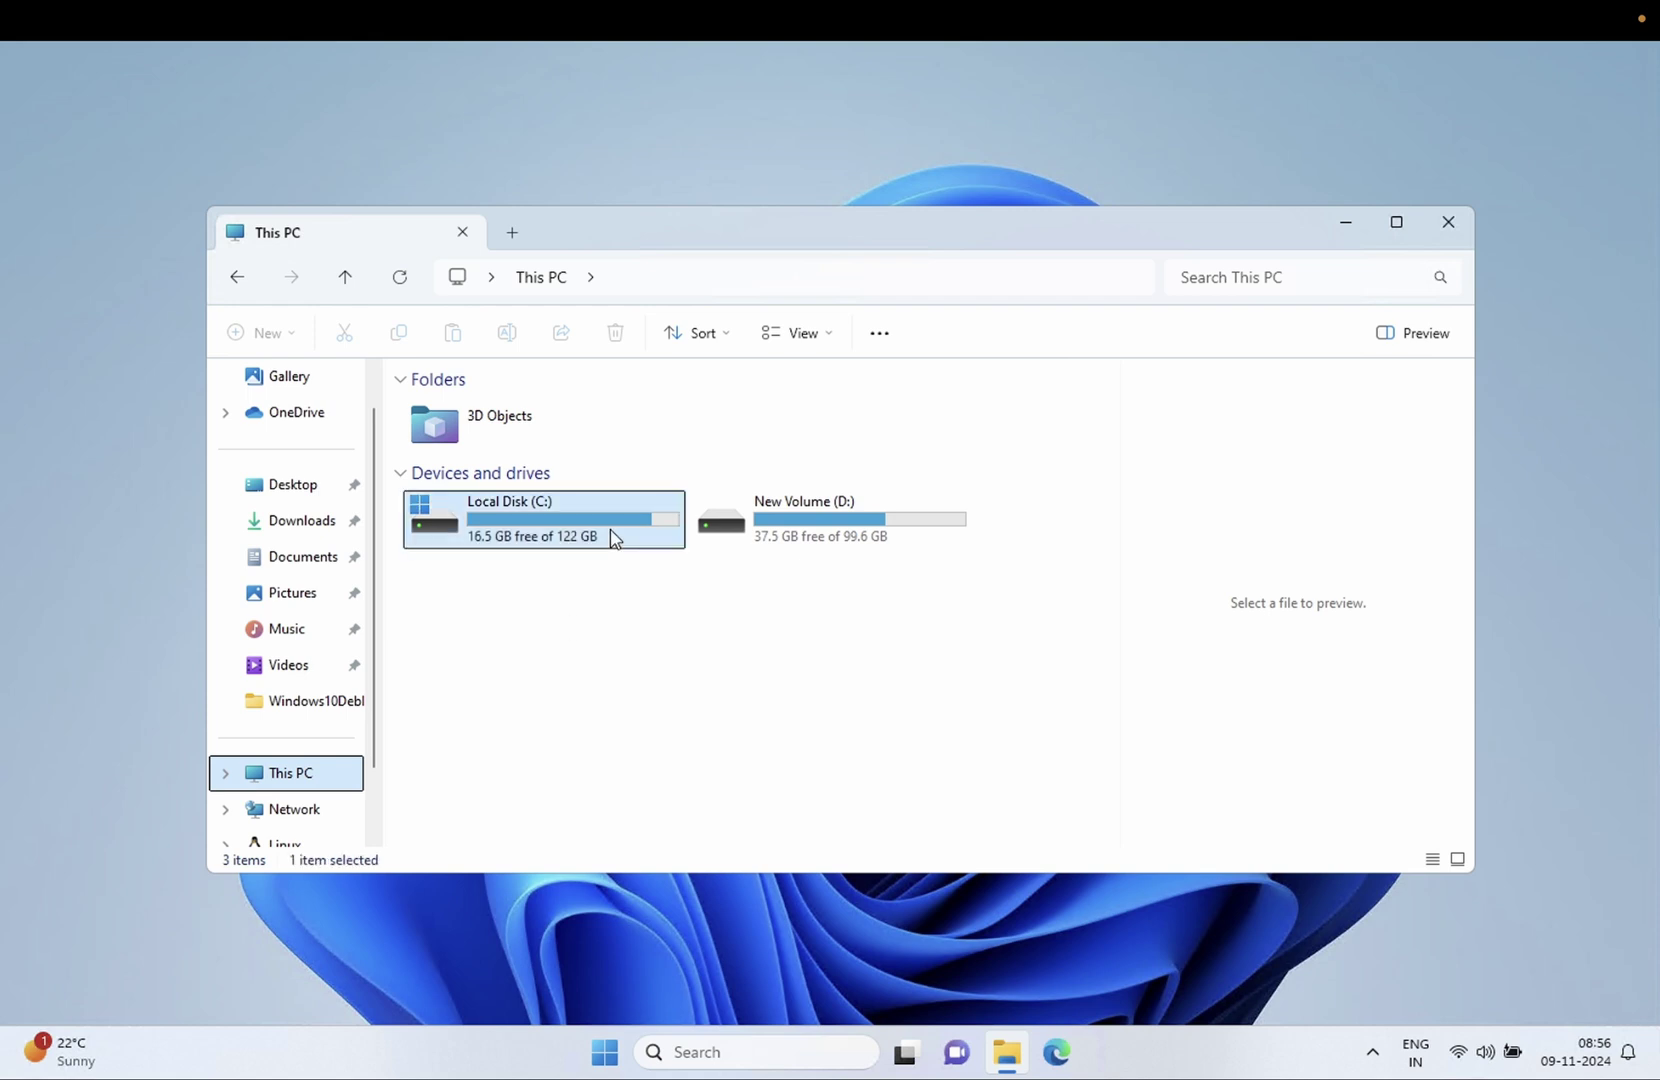
double_click(614, 540)
left_click(610, 533)
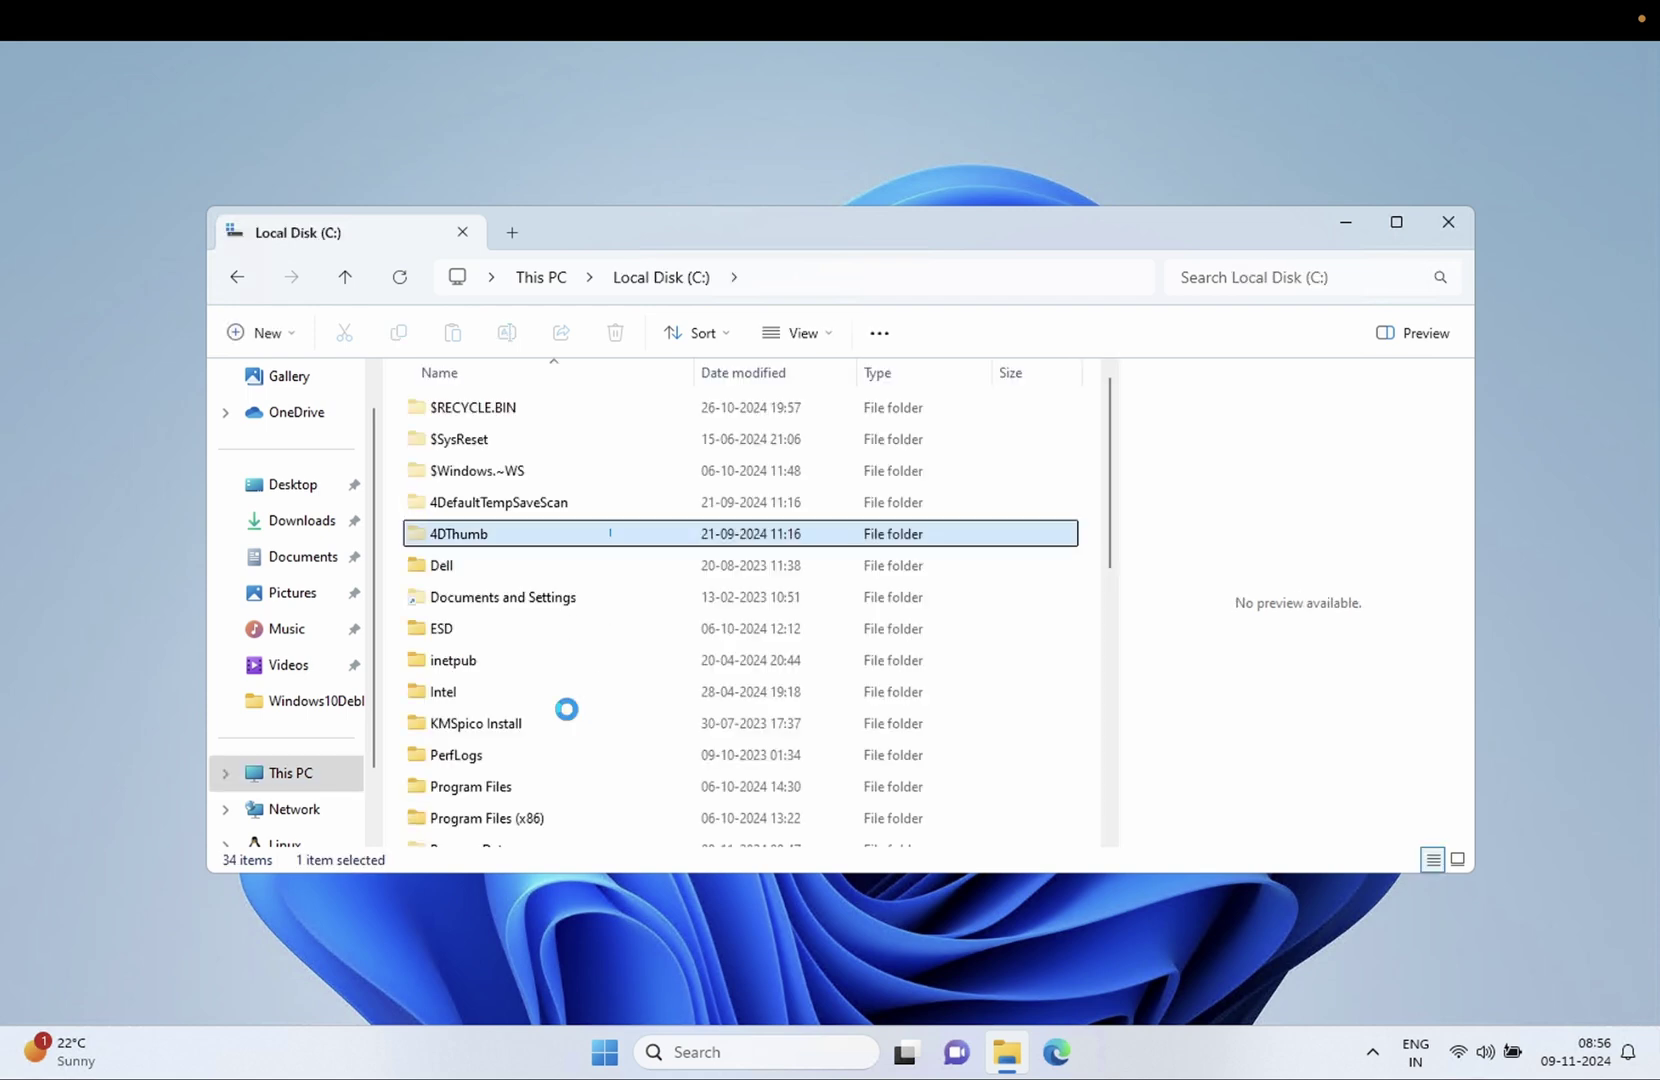
Maximize the window without the preview pane and open the "Windows Server 2016& OS WIN Build 14393.970 en-US April 2017 (Gen2)" folder
left_click_drag(566, 709, 531, 810)
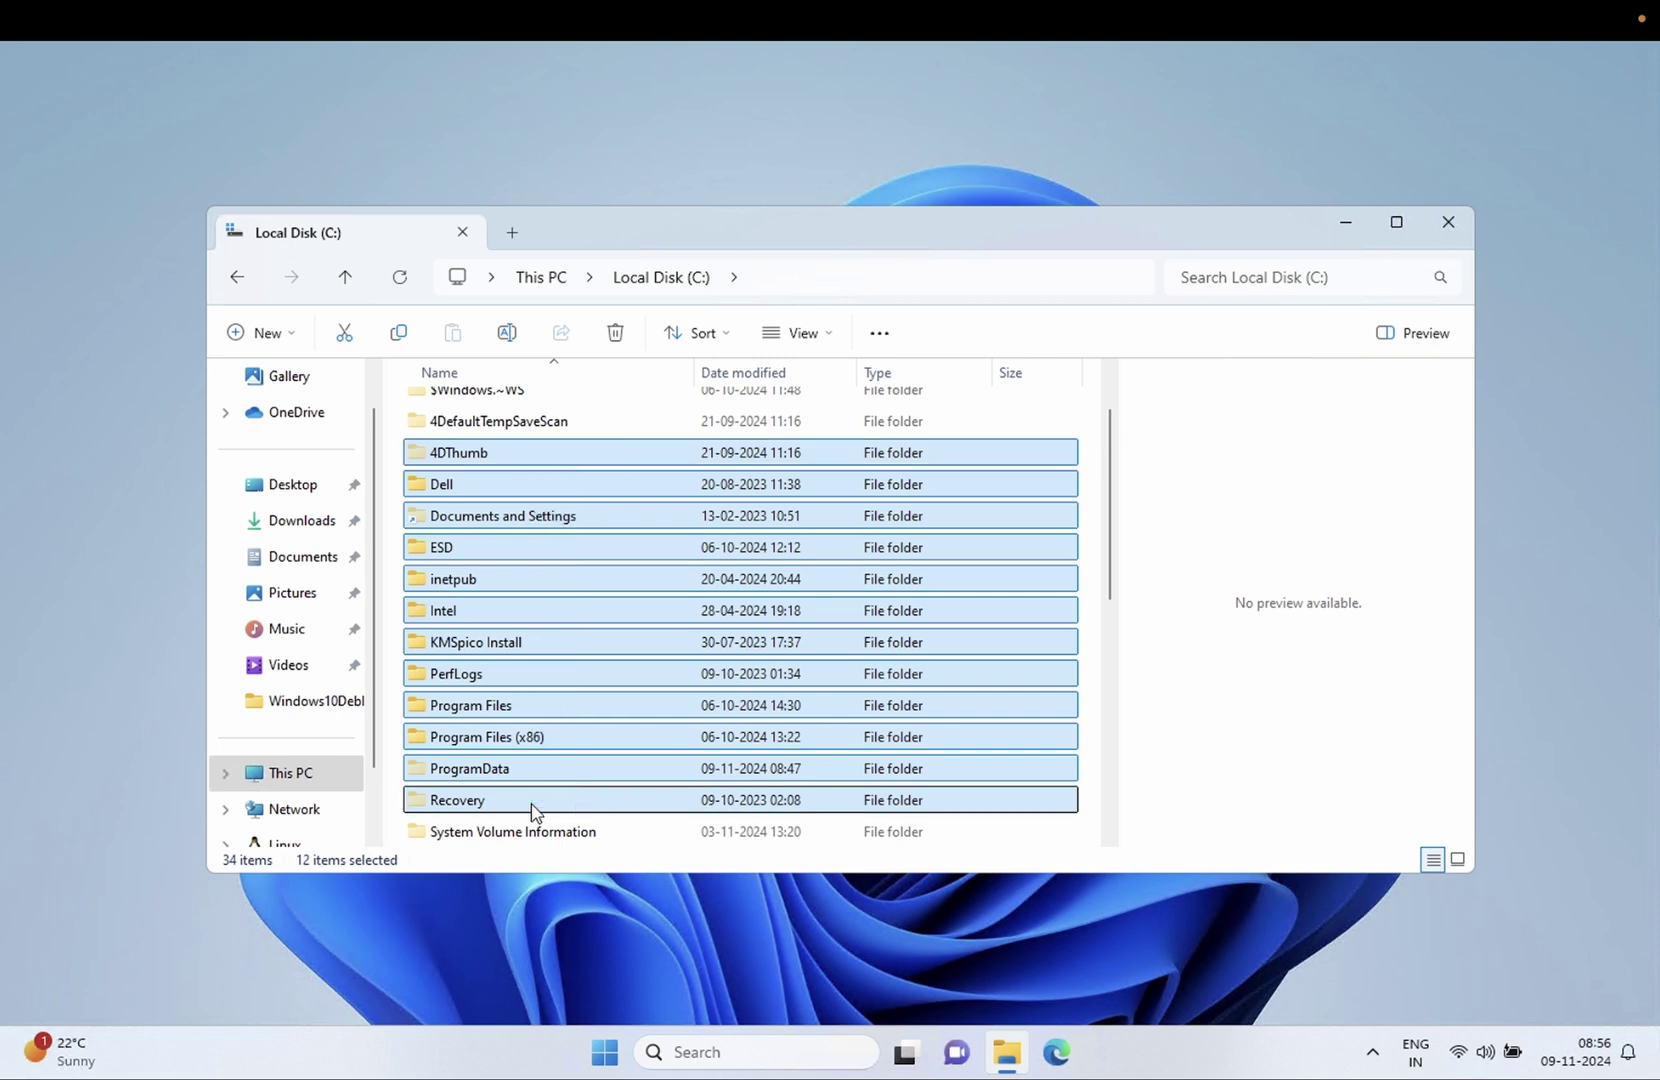
scroll(531, 810, "down", 1)
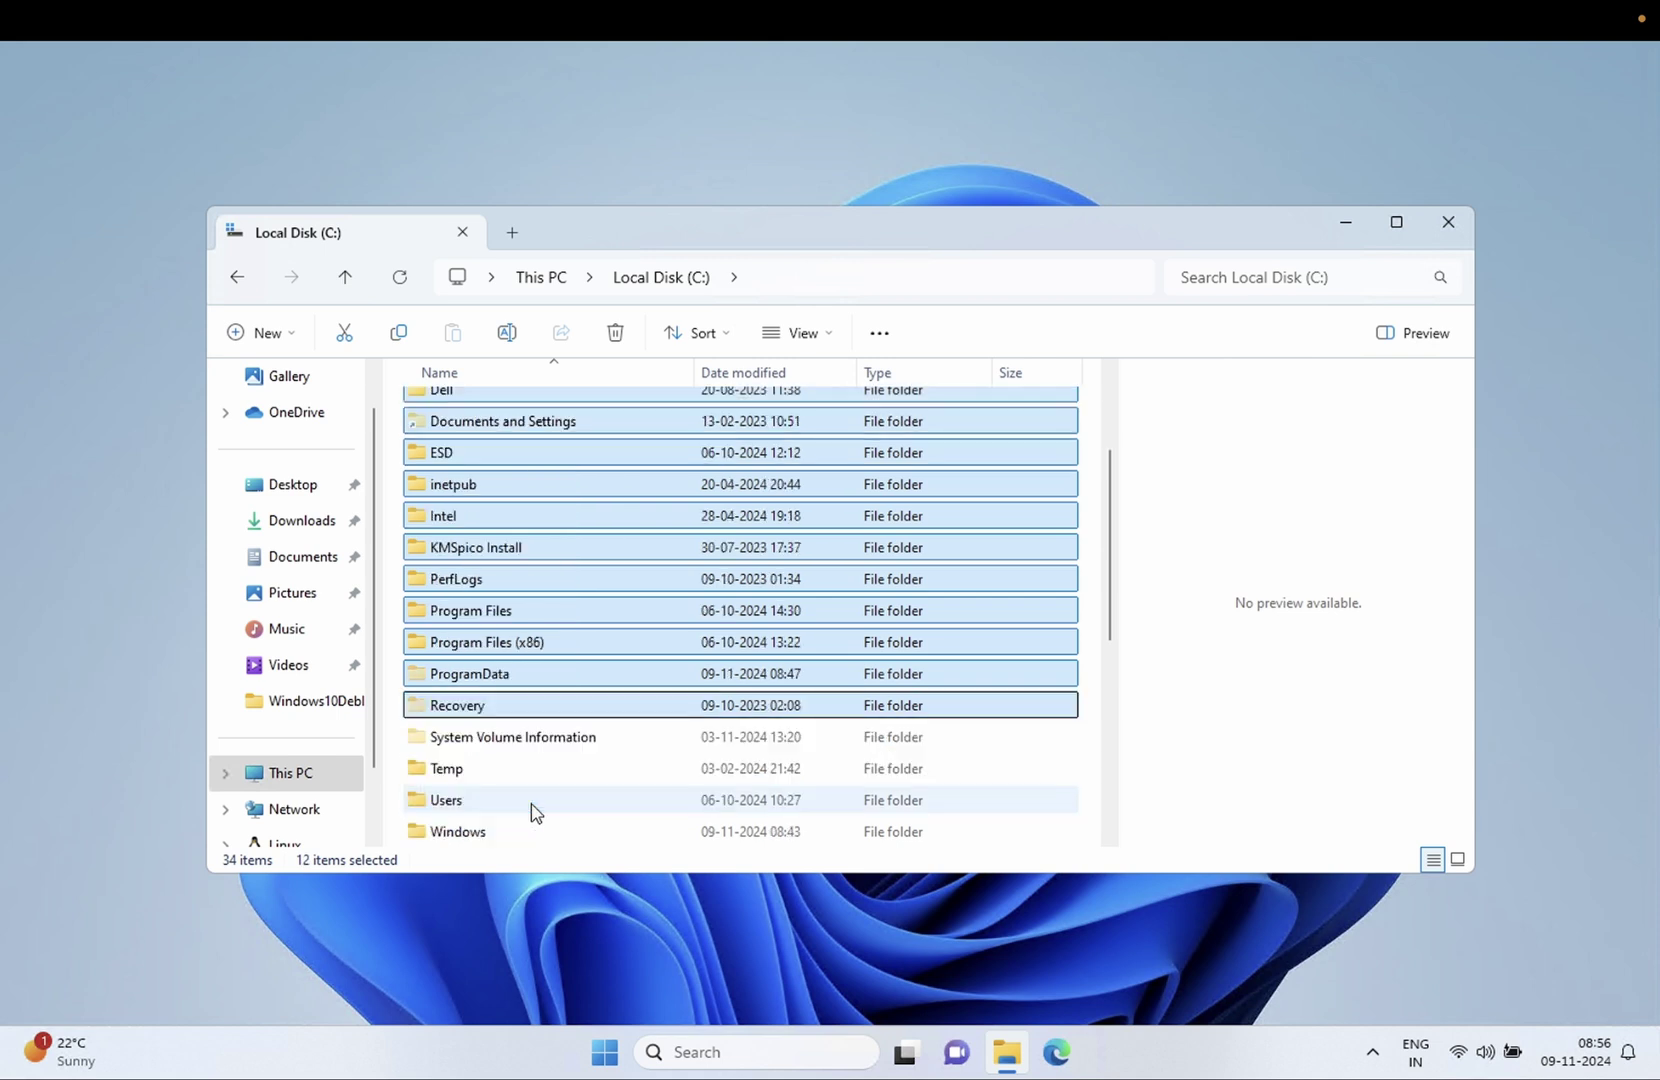
left_click(545, 745)
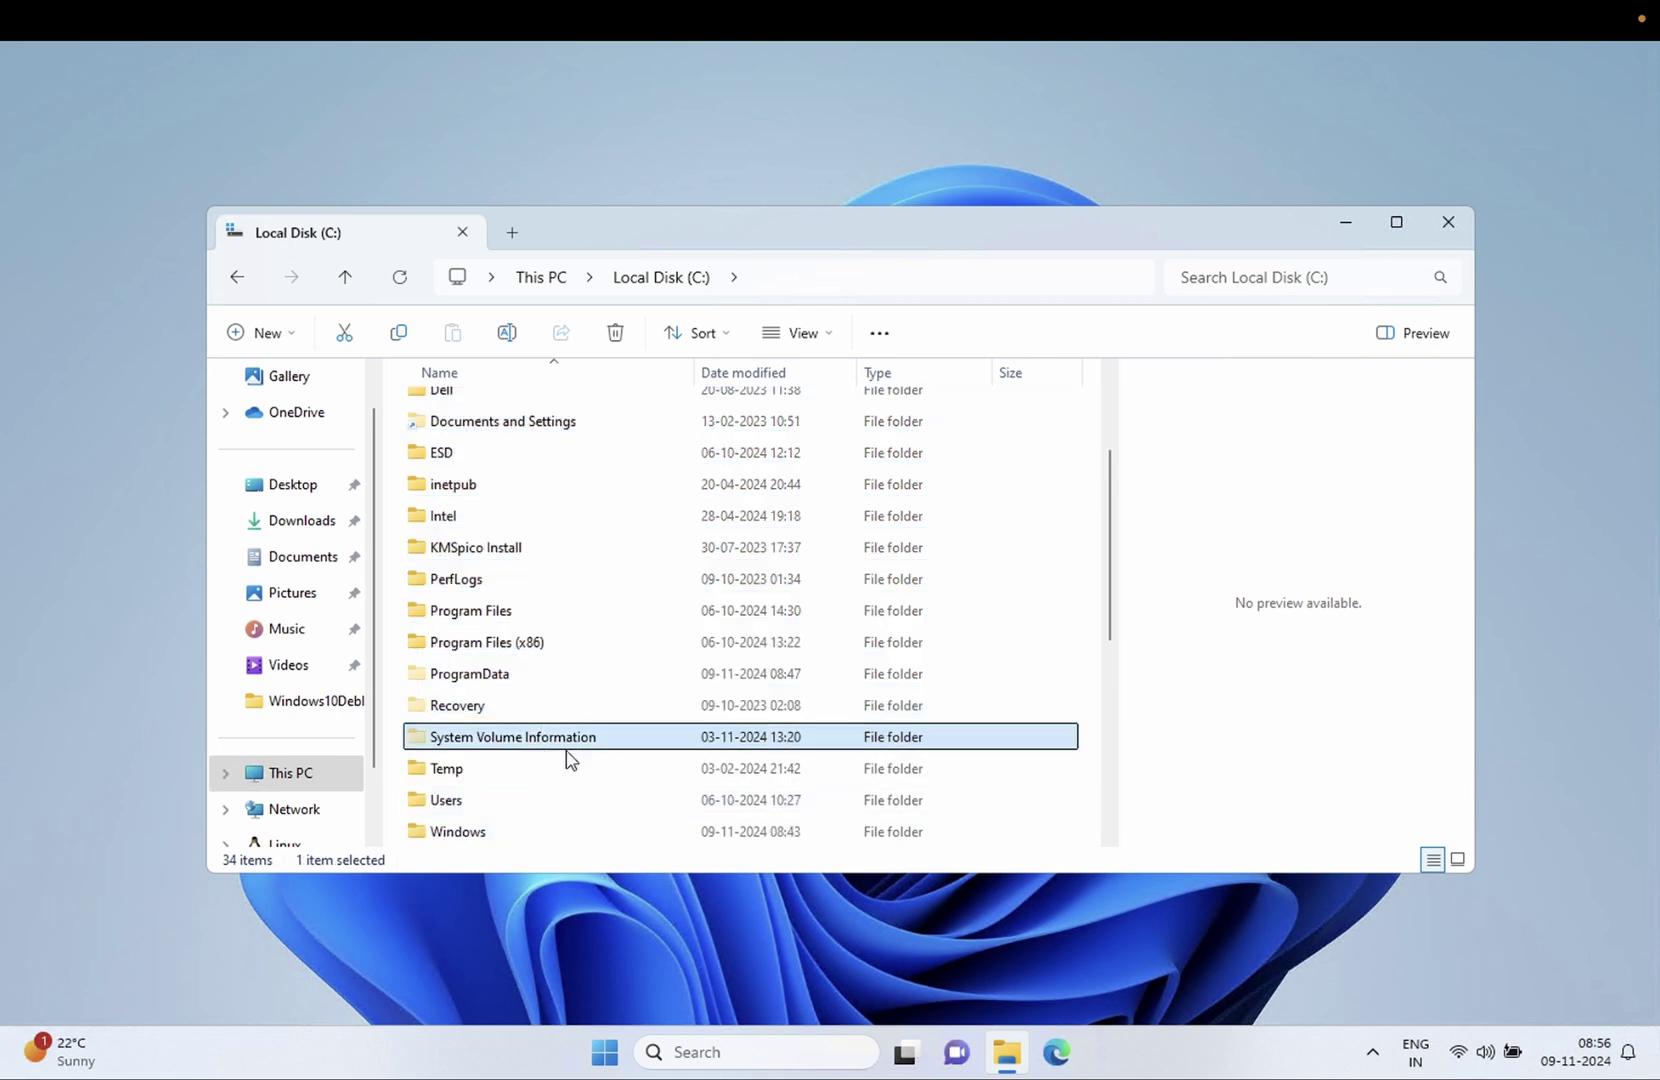
left_click(1396, 221)
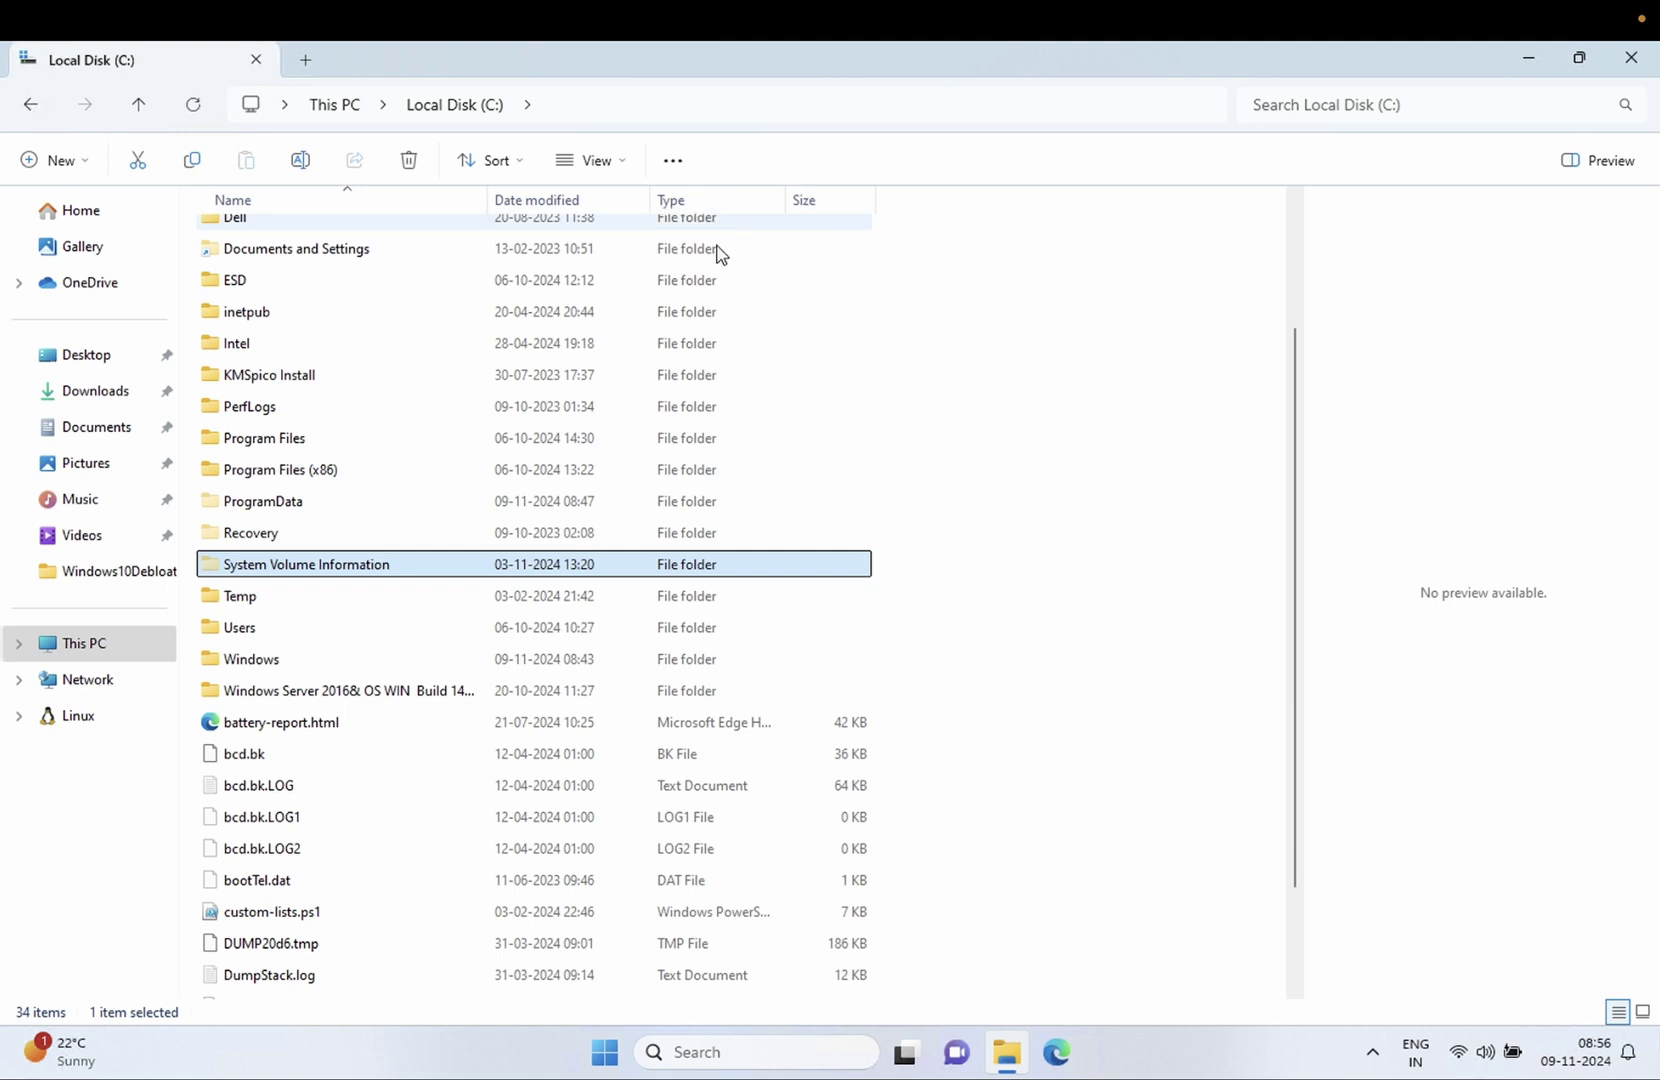
left_click(1604, 172)
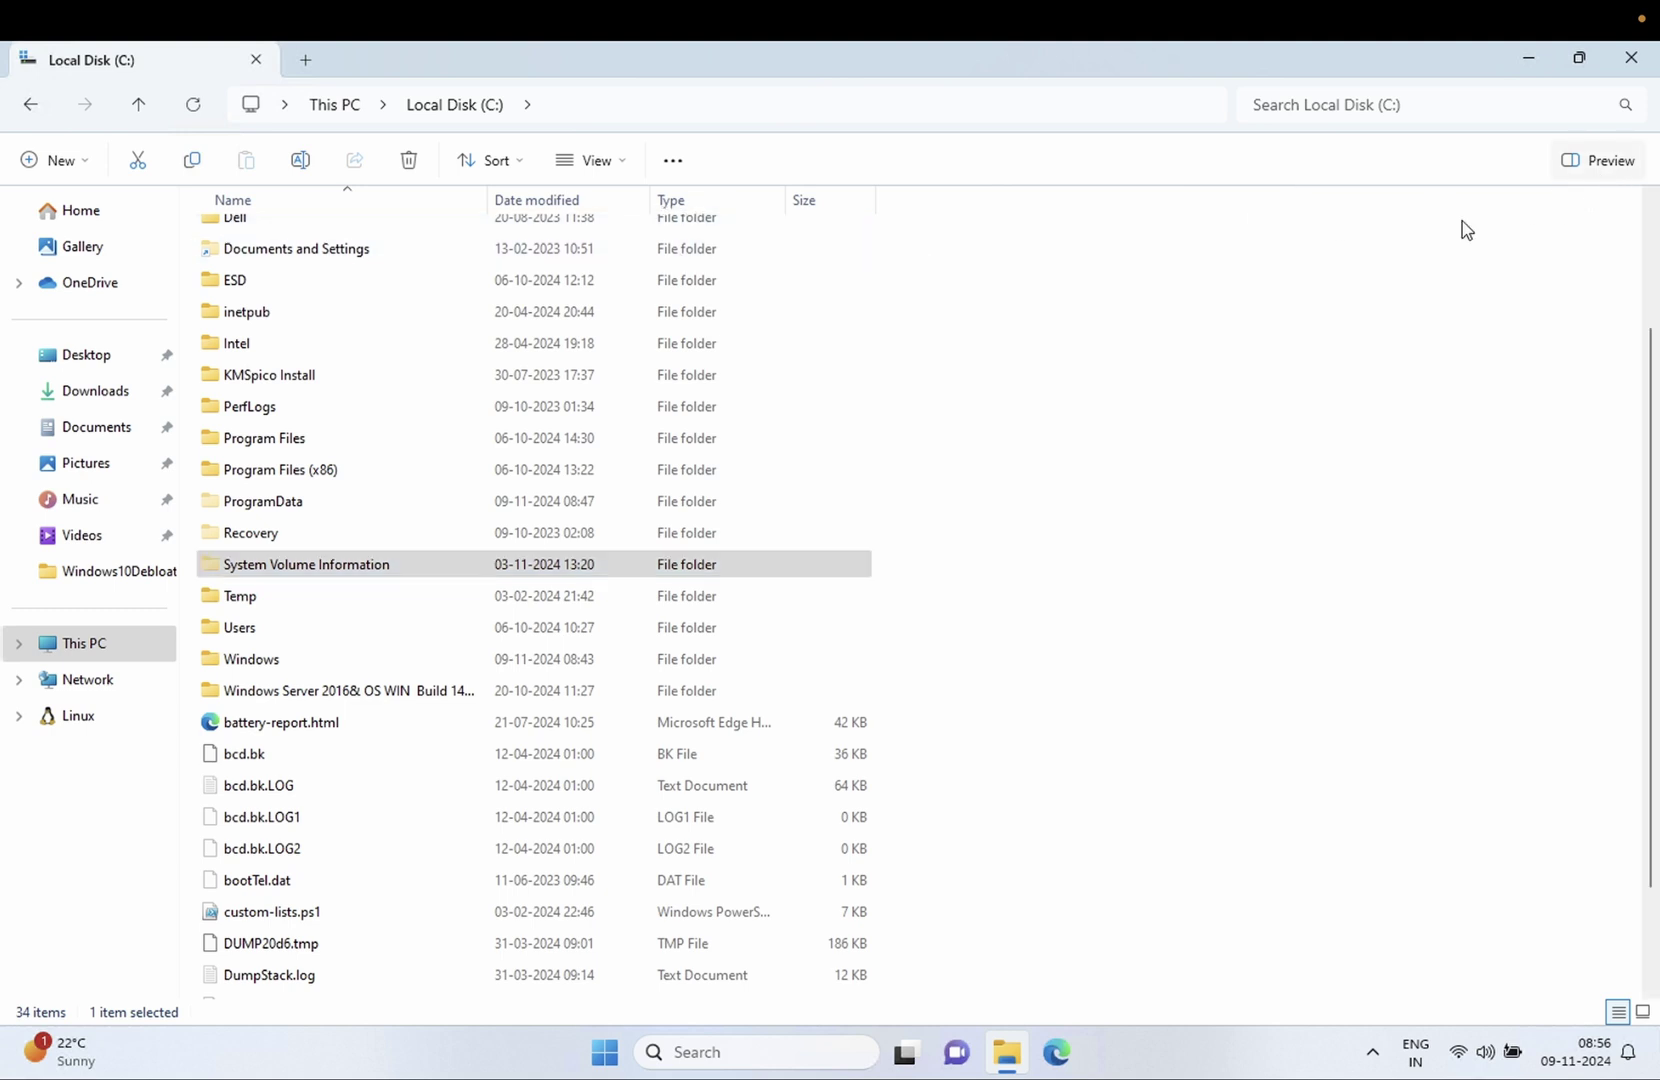
double_click(341, 690)
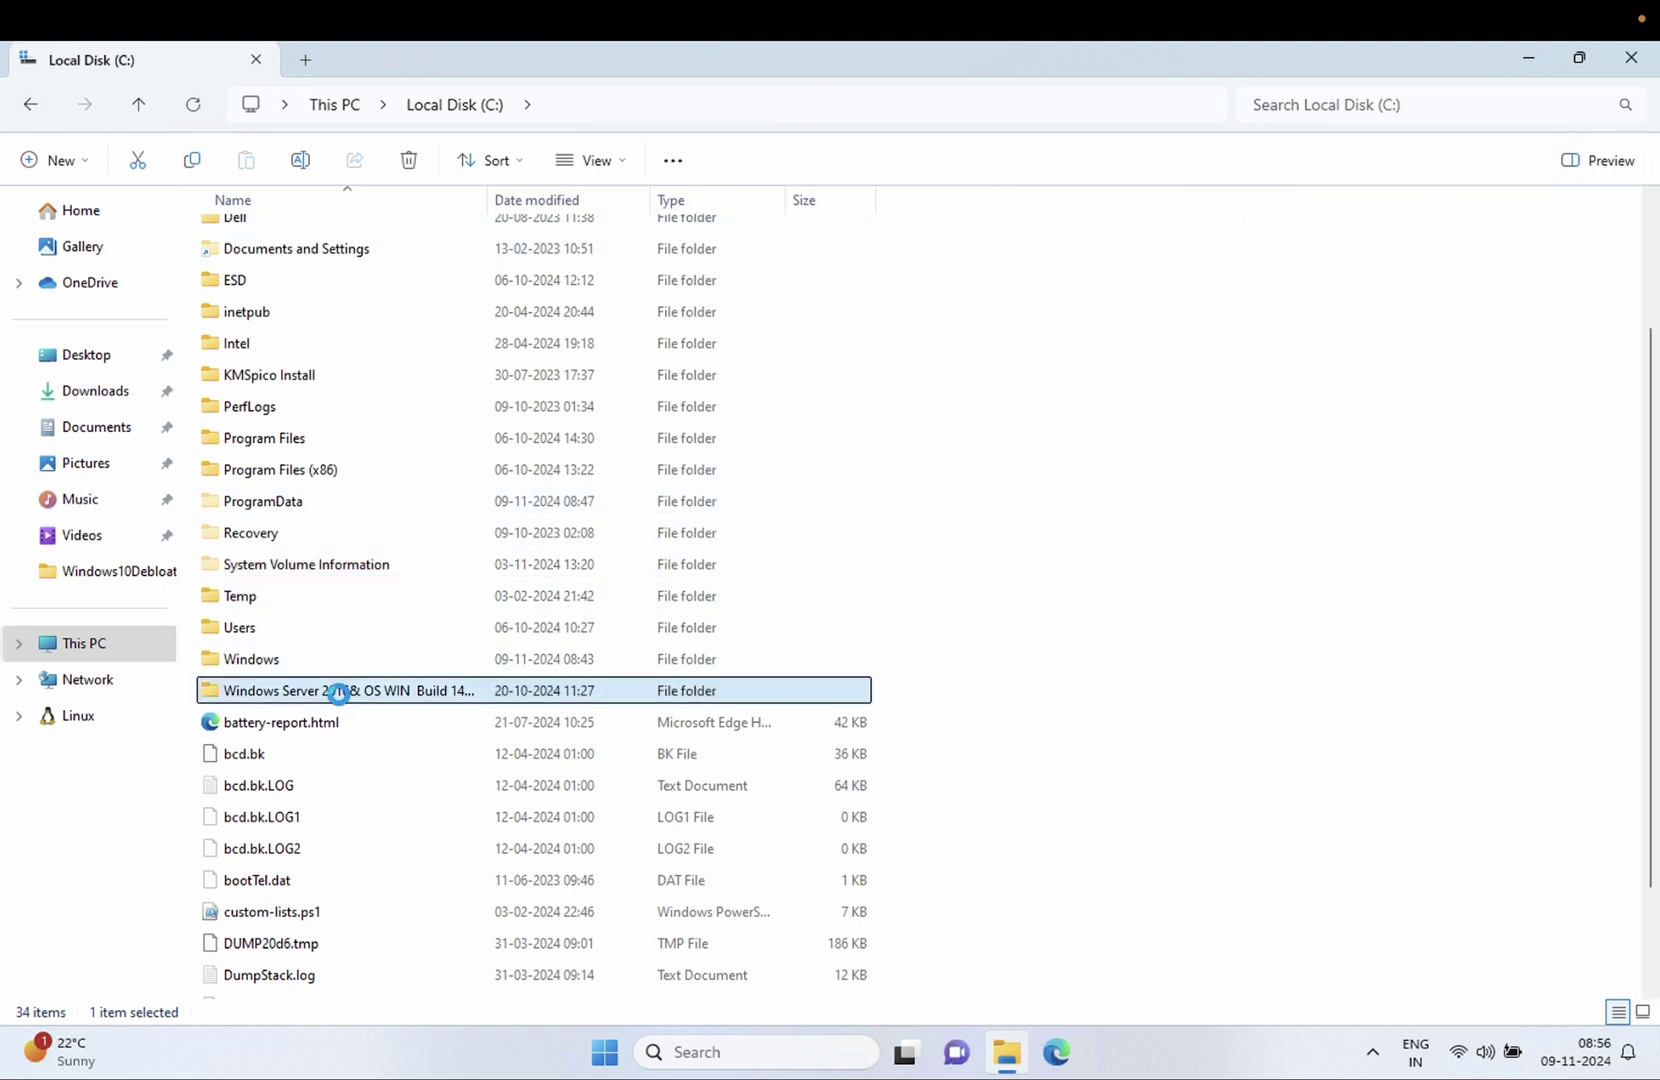
Mount Win11_22H2_English_x64v2.iso by opening it with Windows Explorer just once, and allow the file to open
left_click(400, 424)
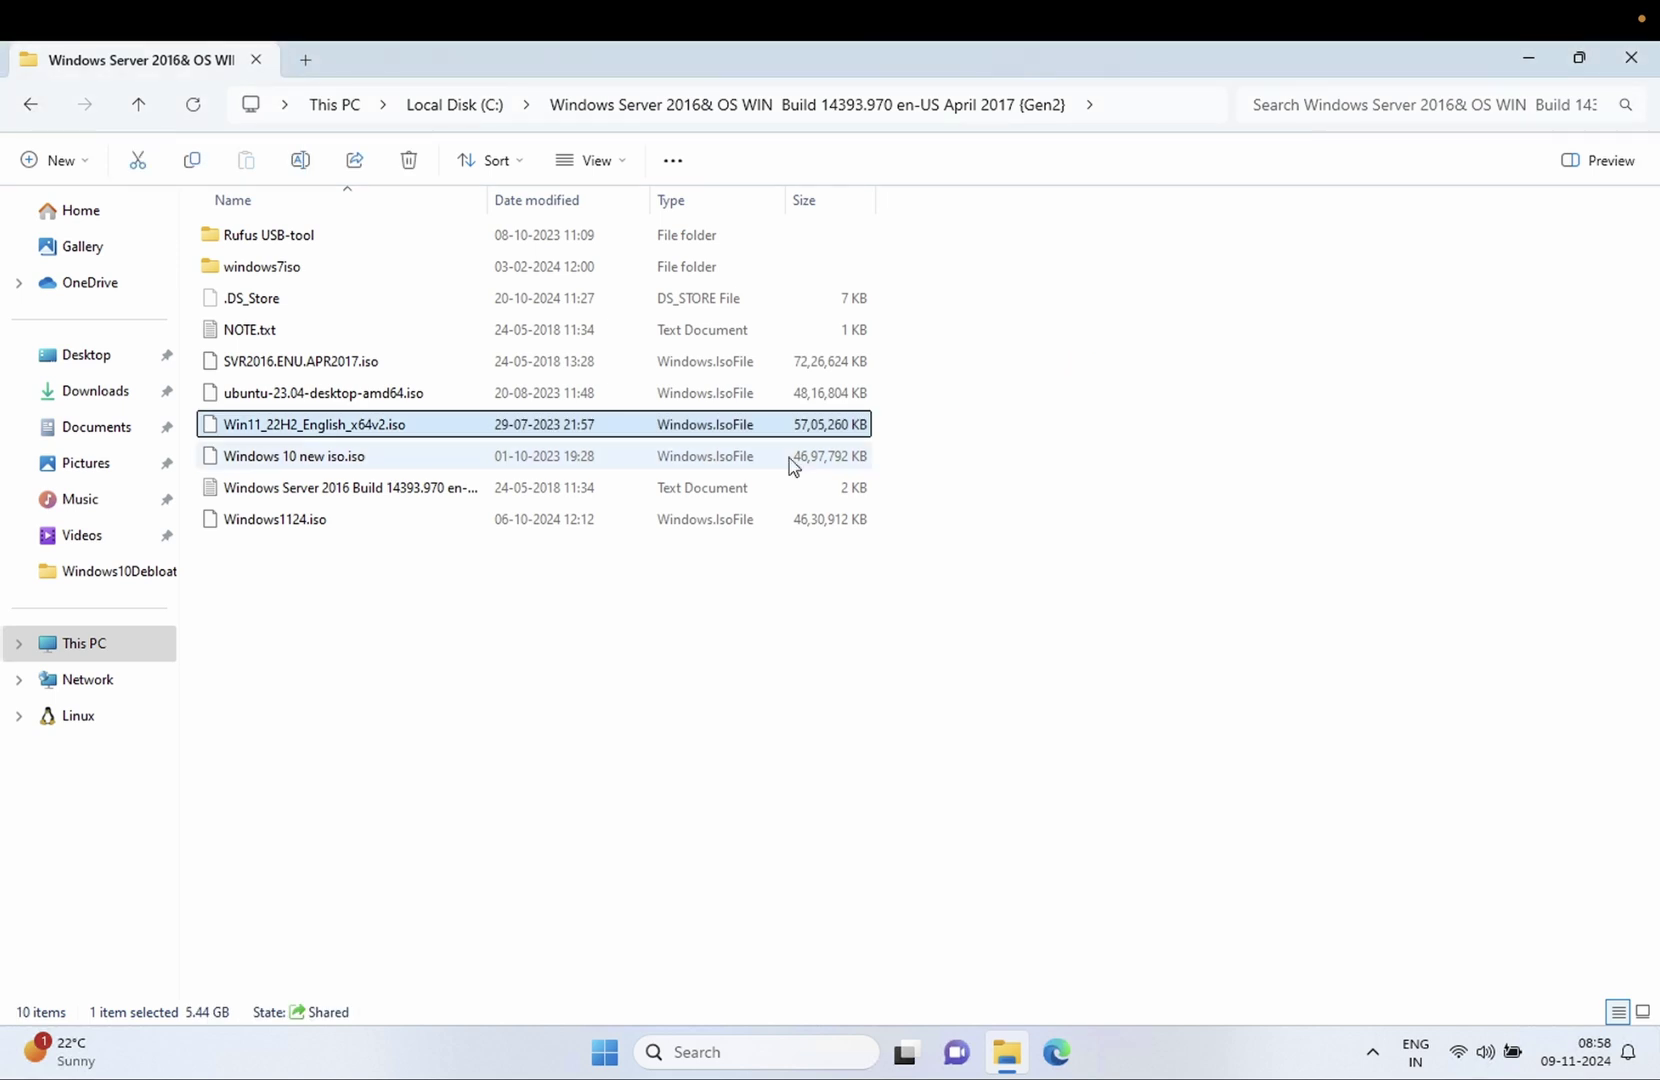
double_click(385, 426)
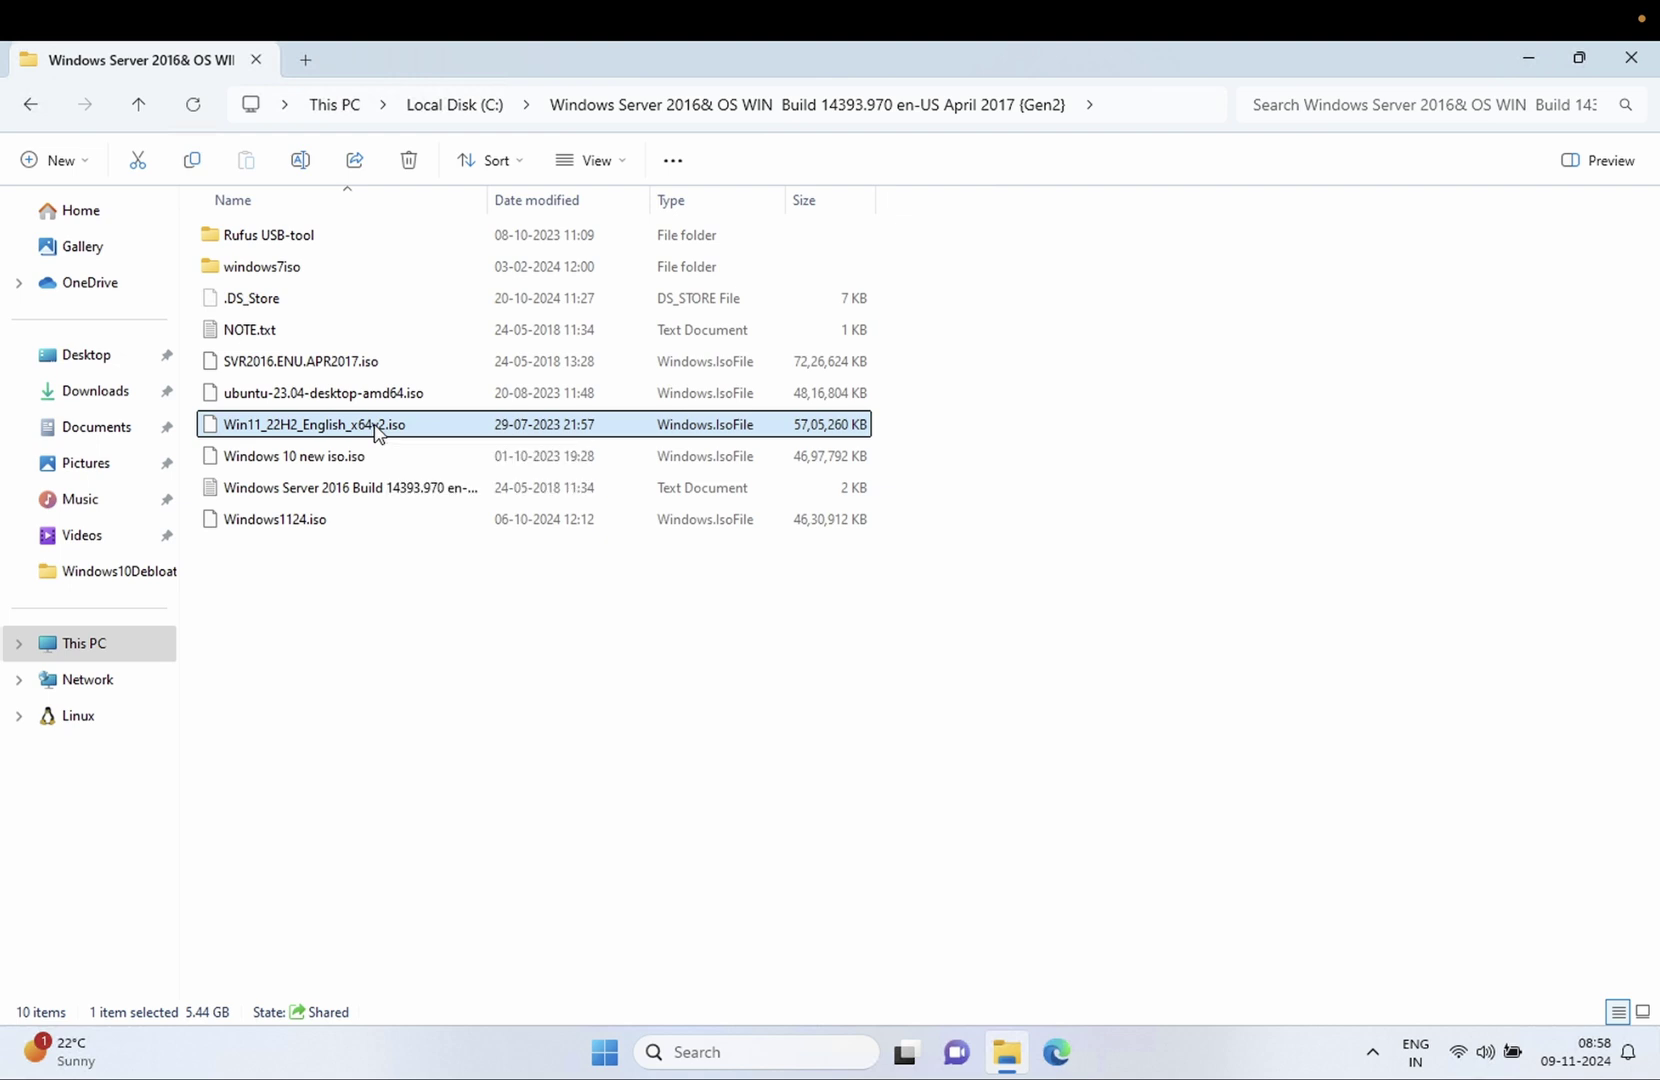
left_click(900, 568)
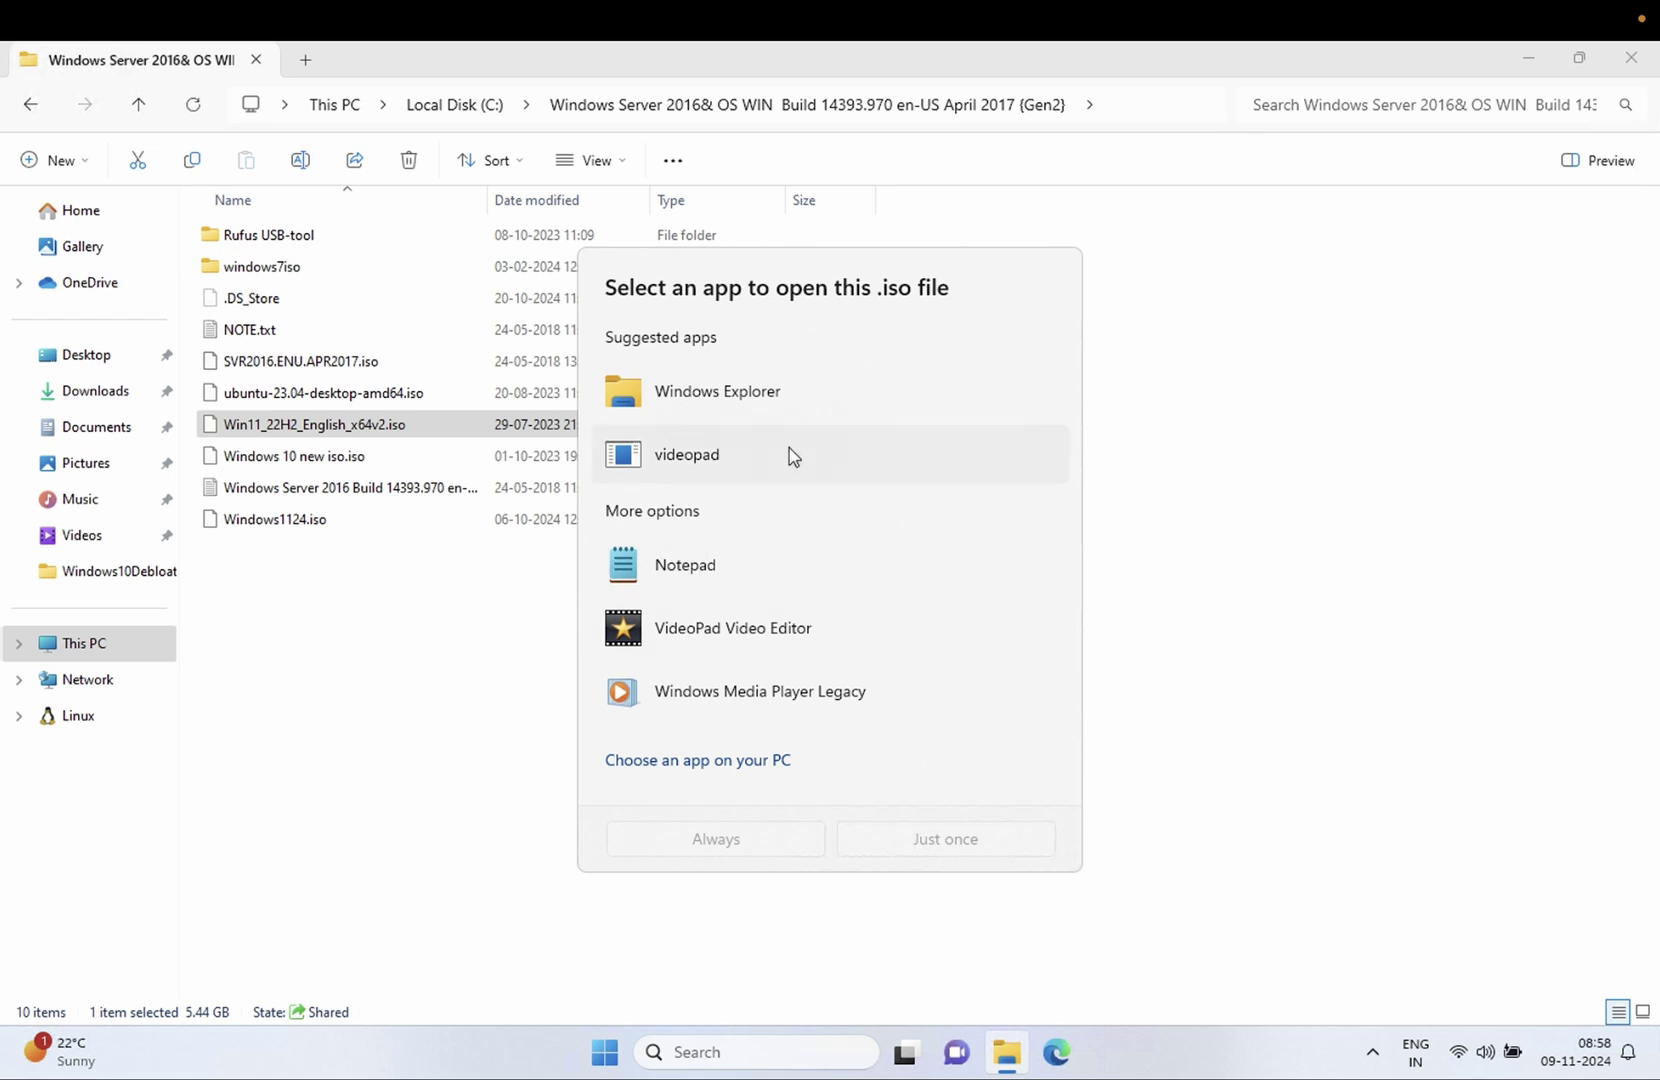
left_click(760, 428)
left_click(925, 835)
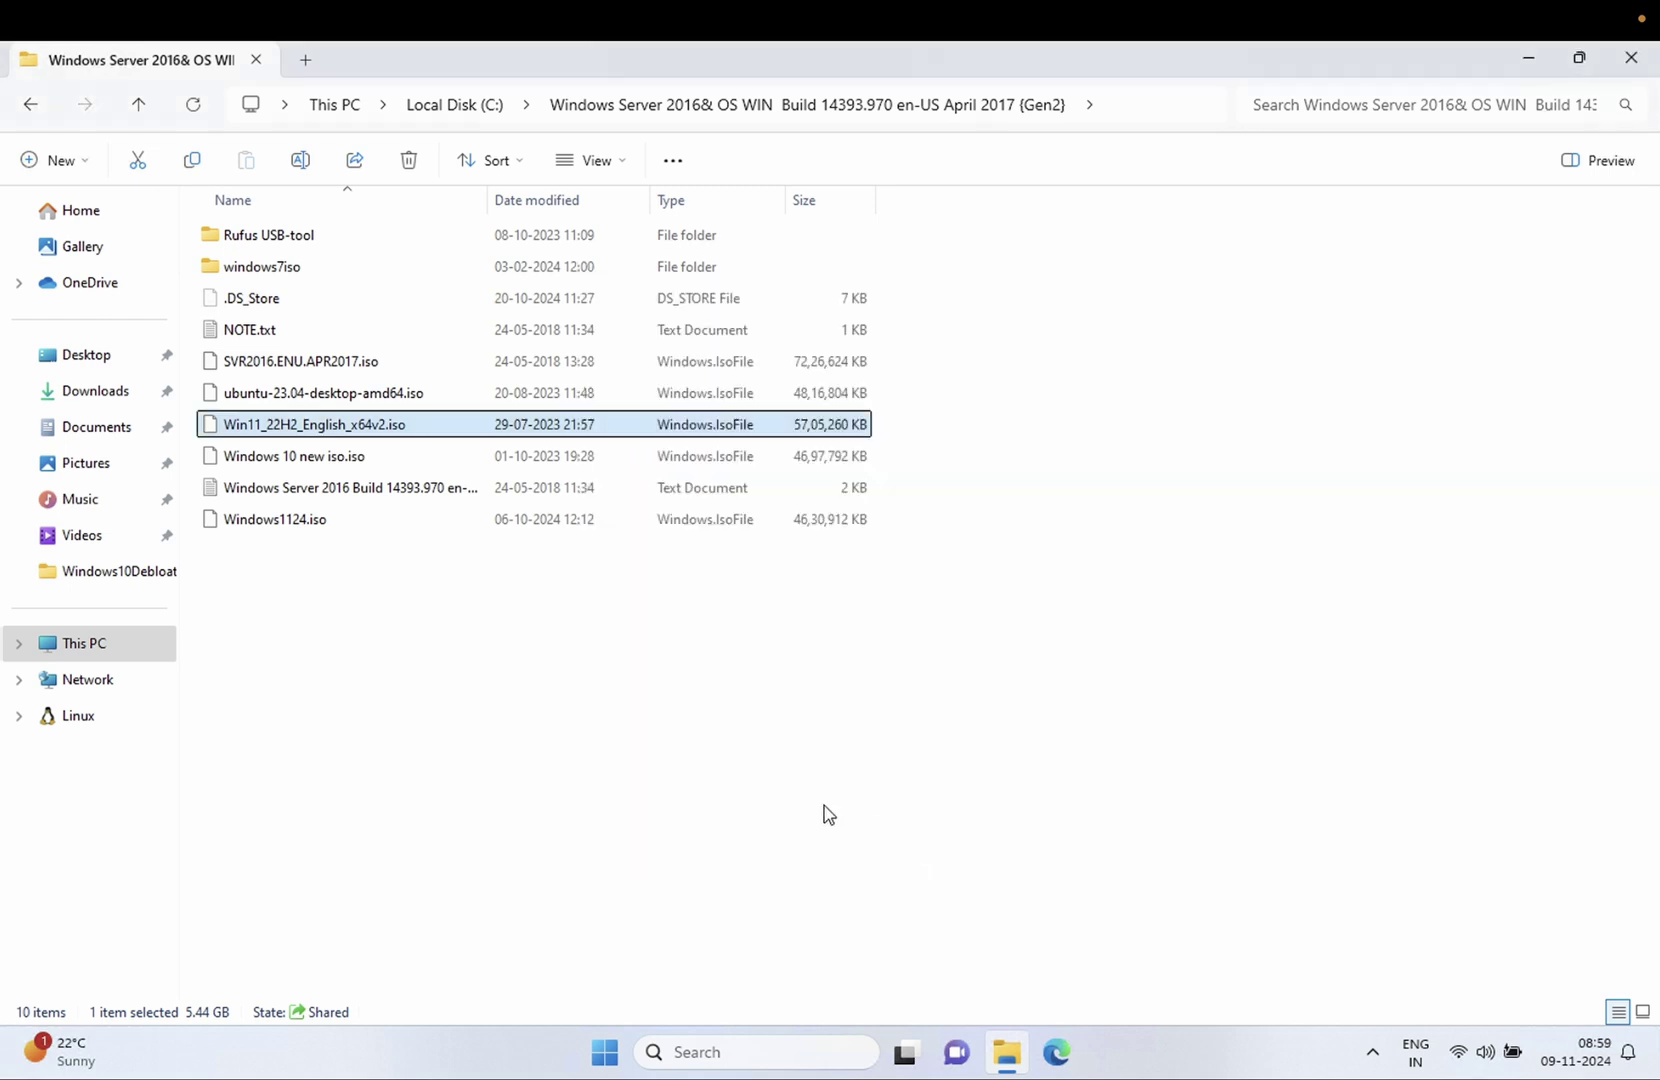
left_click(903, 568)
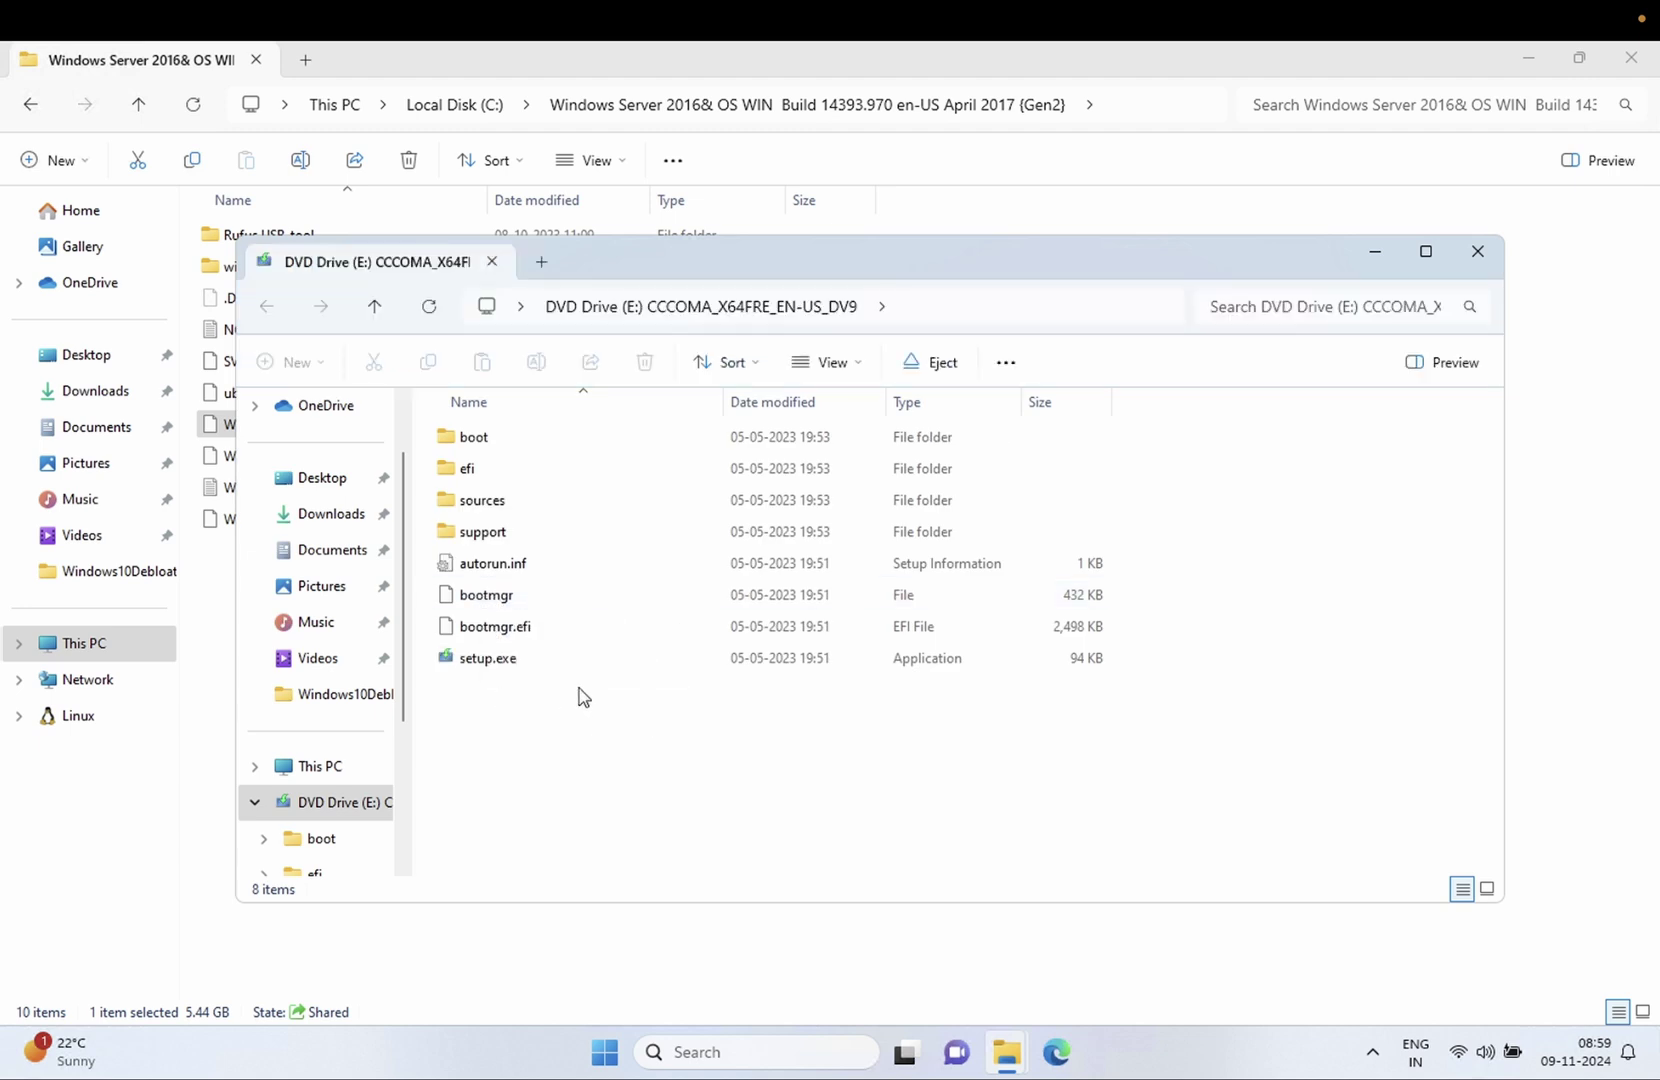
Run setup.exe from the mounted DVD Drive (E:) and approve the security warning
left_click(528, 668)
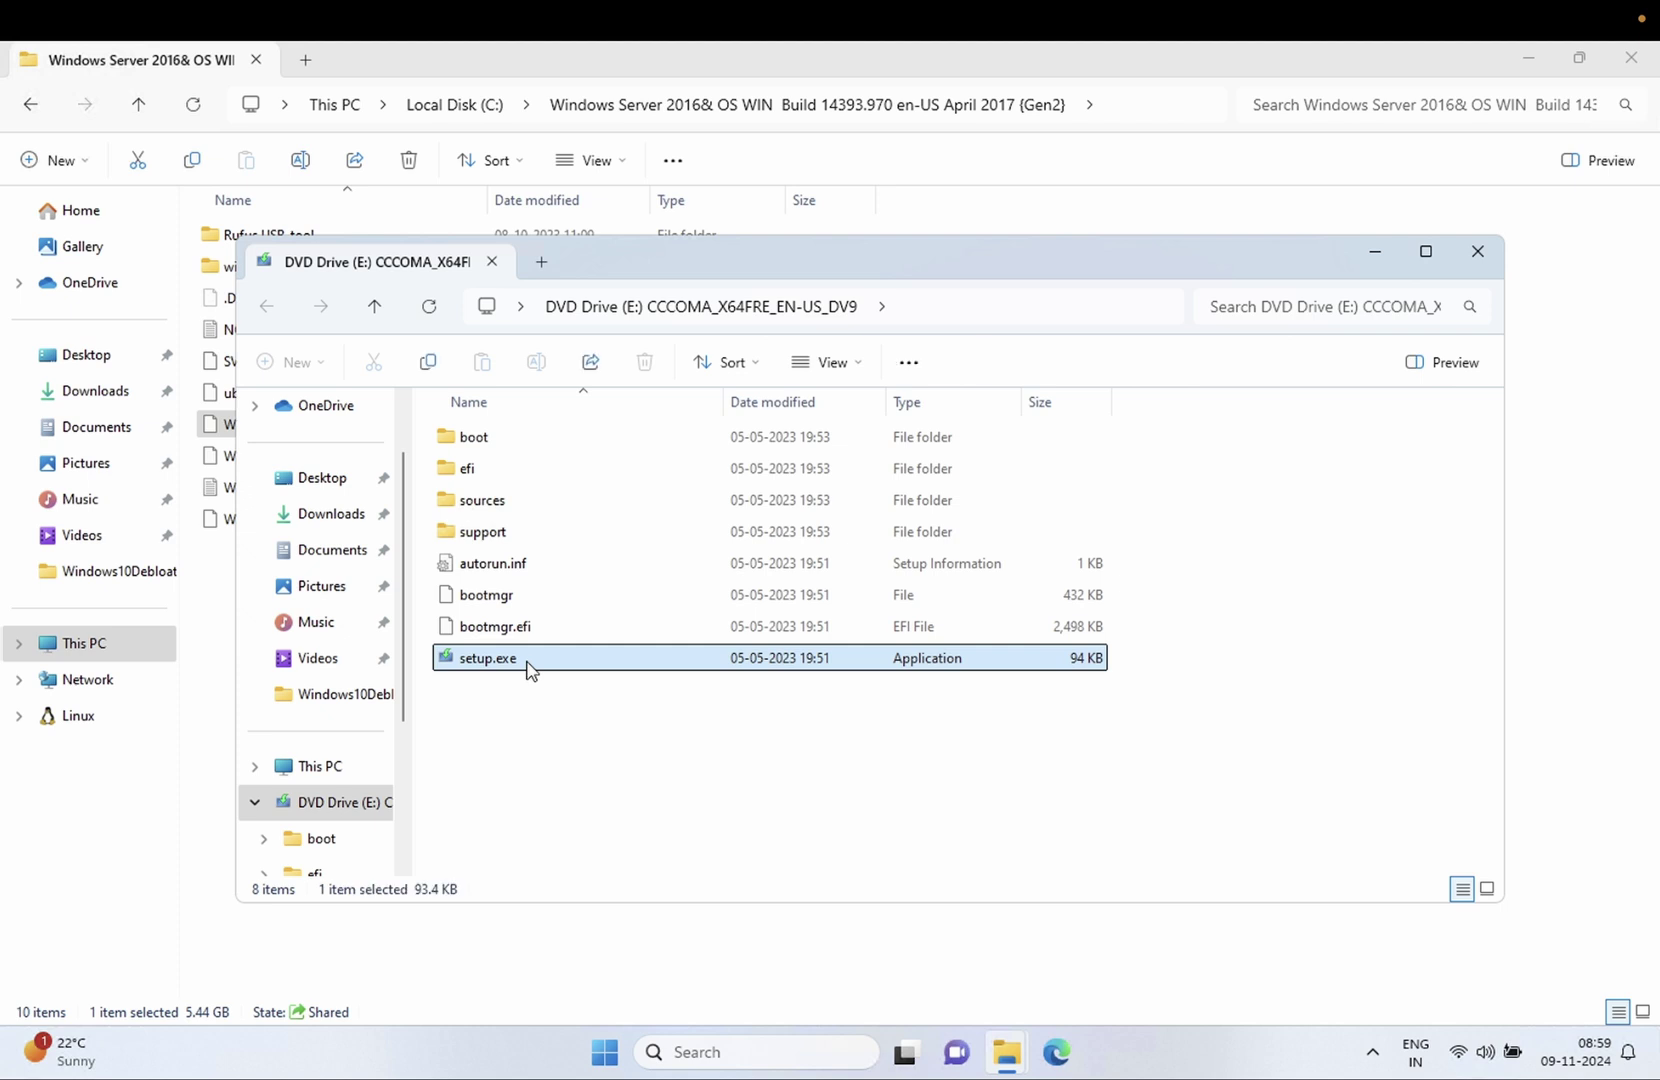
double_click(528, 668)
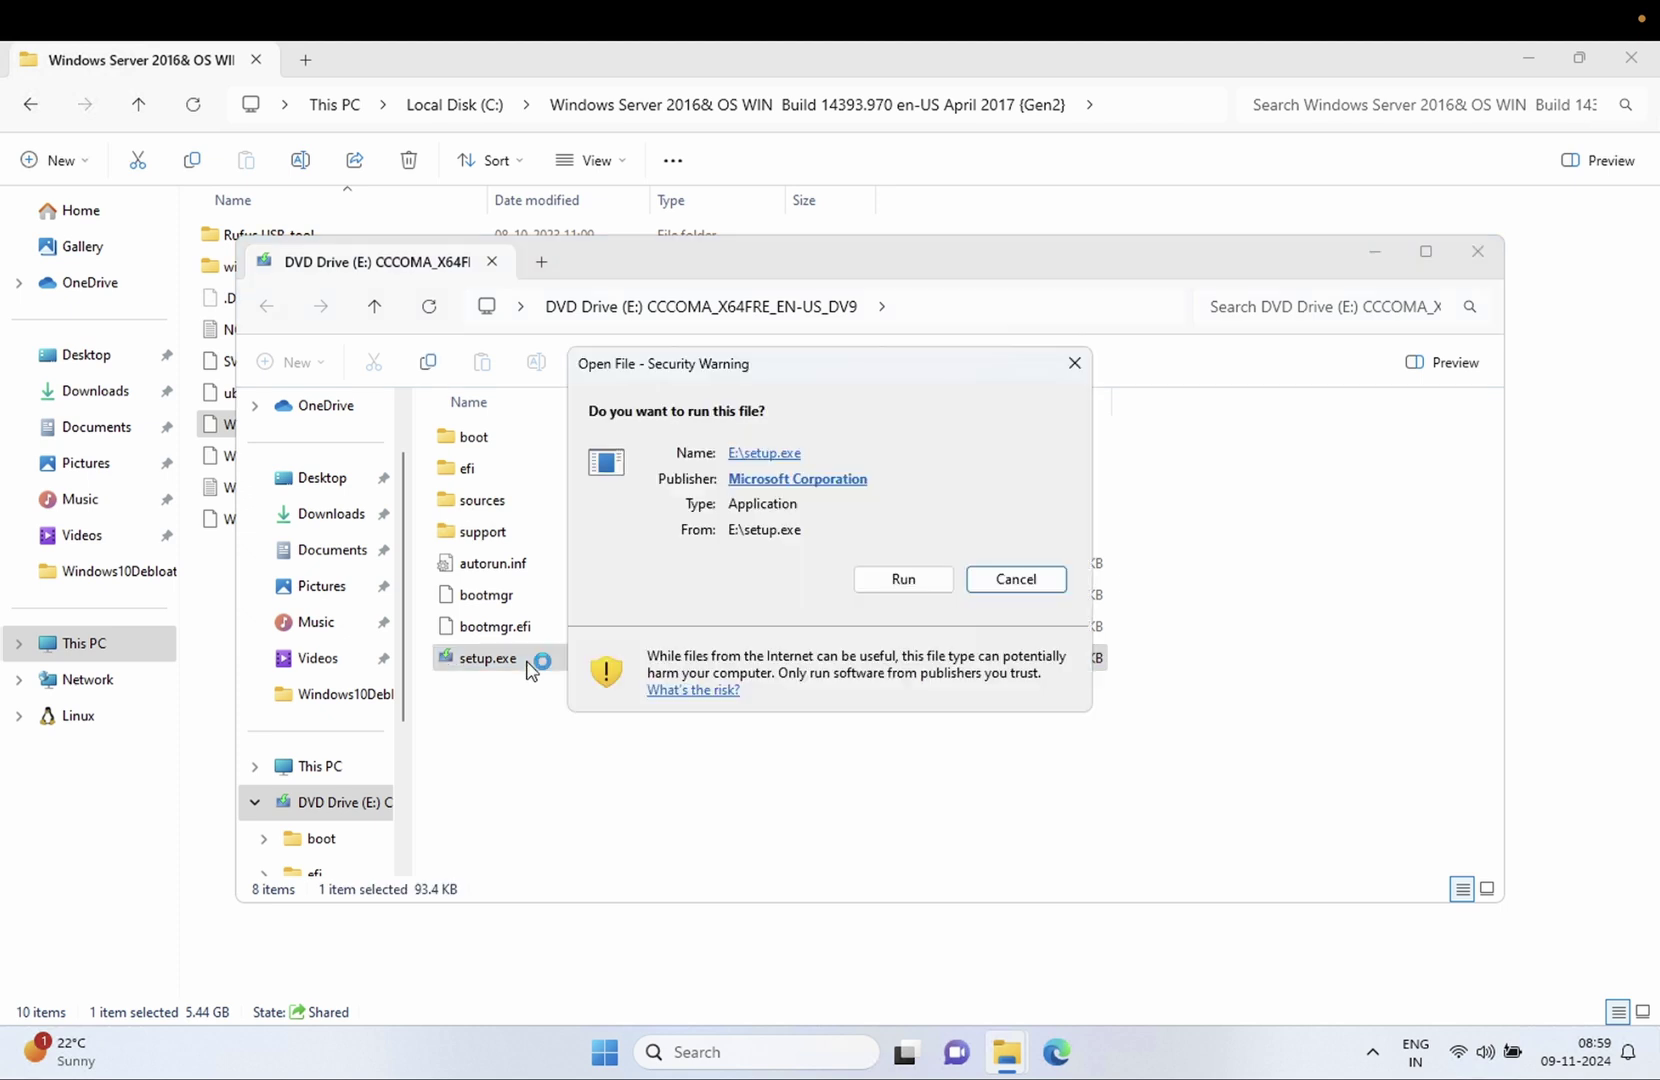
left_click(899, 583)
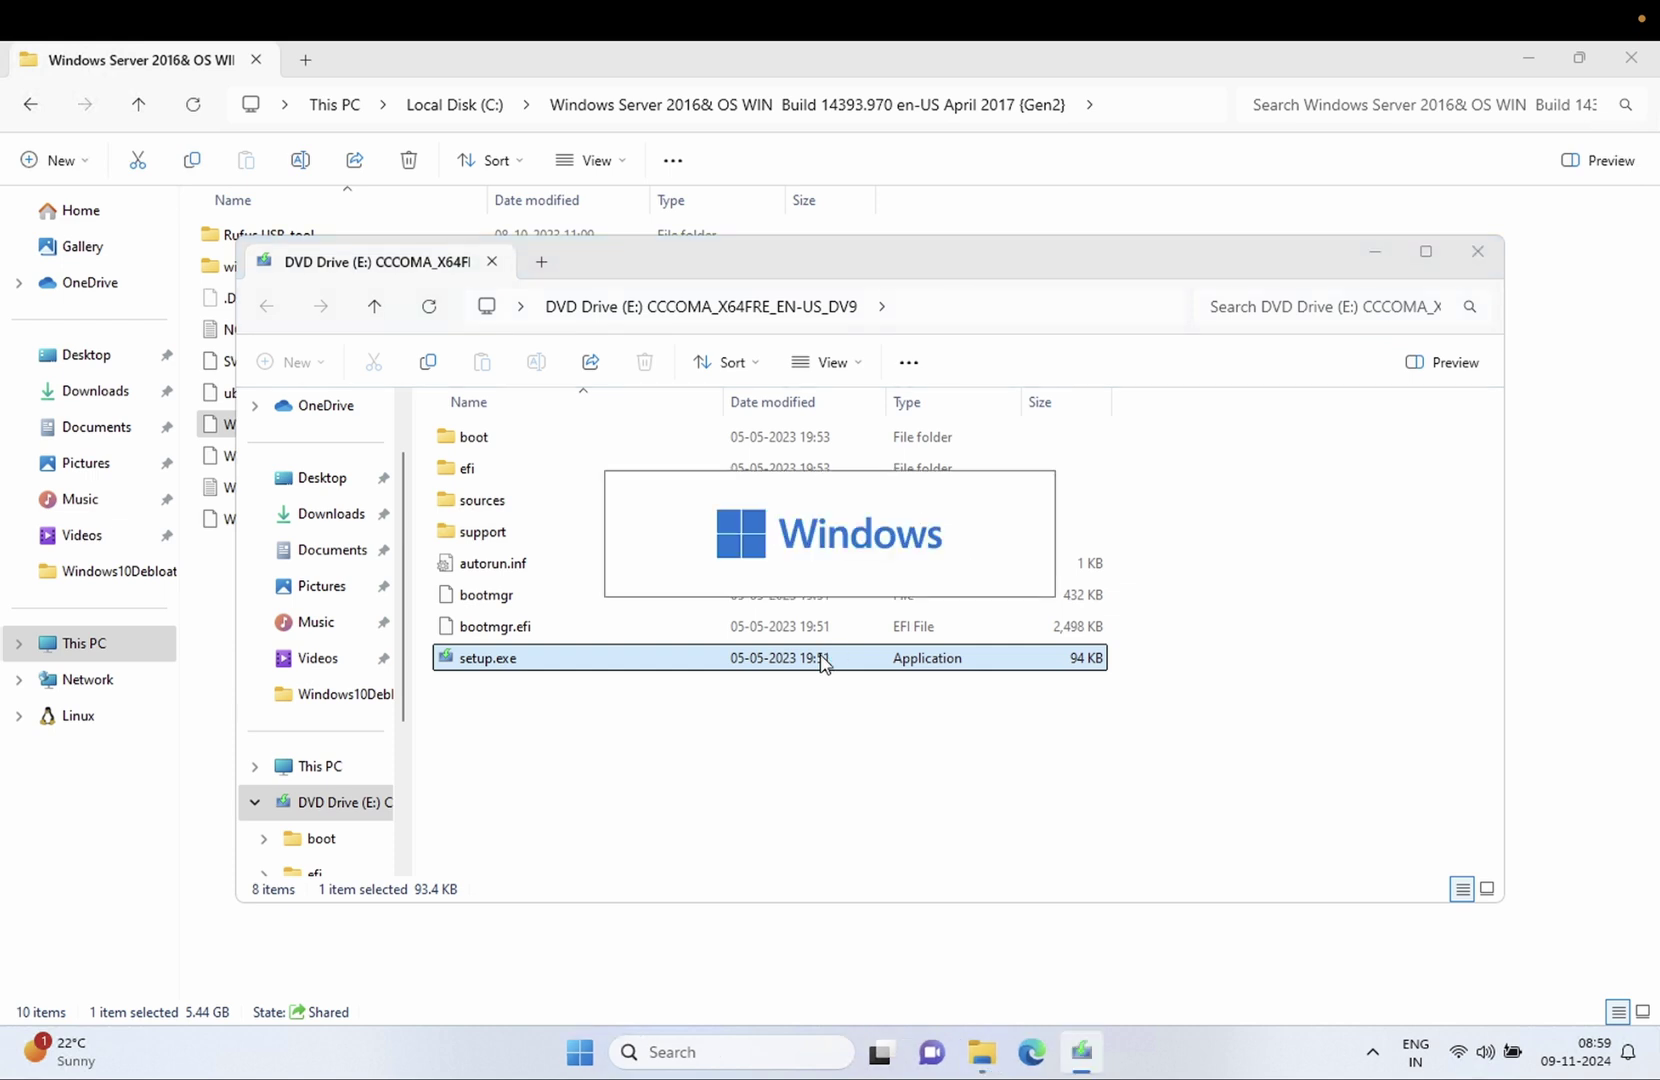
Minimize both File Explorer windows and proceed from the Install Windows 11 page to the update check
left_click(1376, 252)
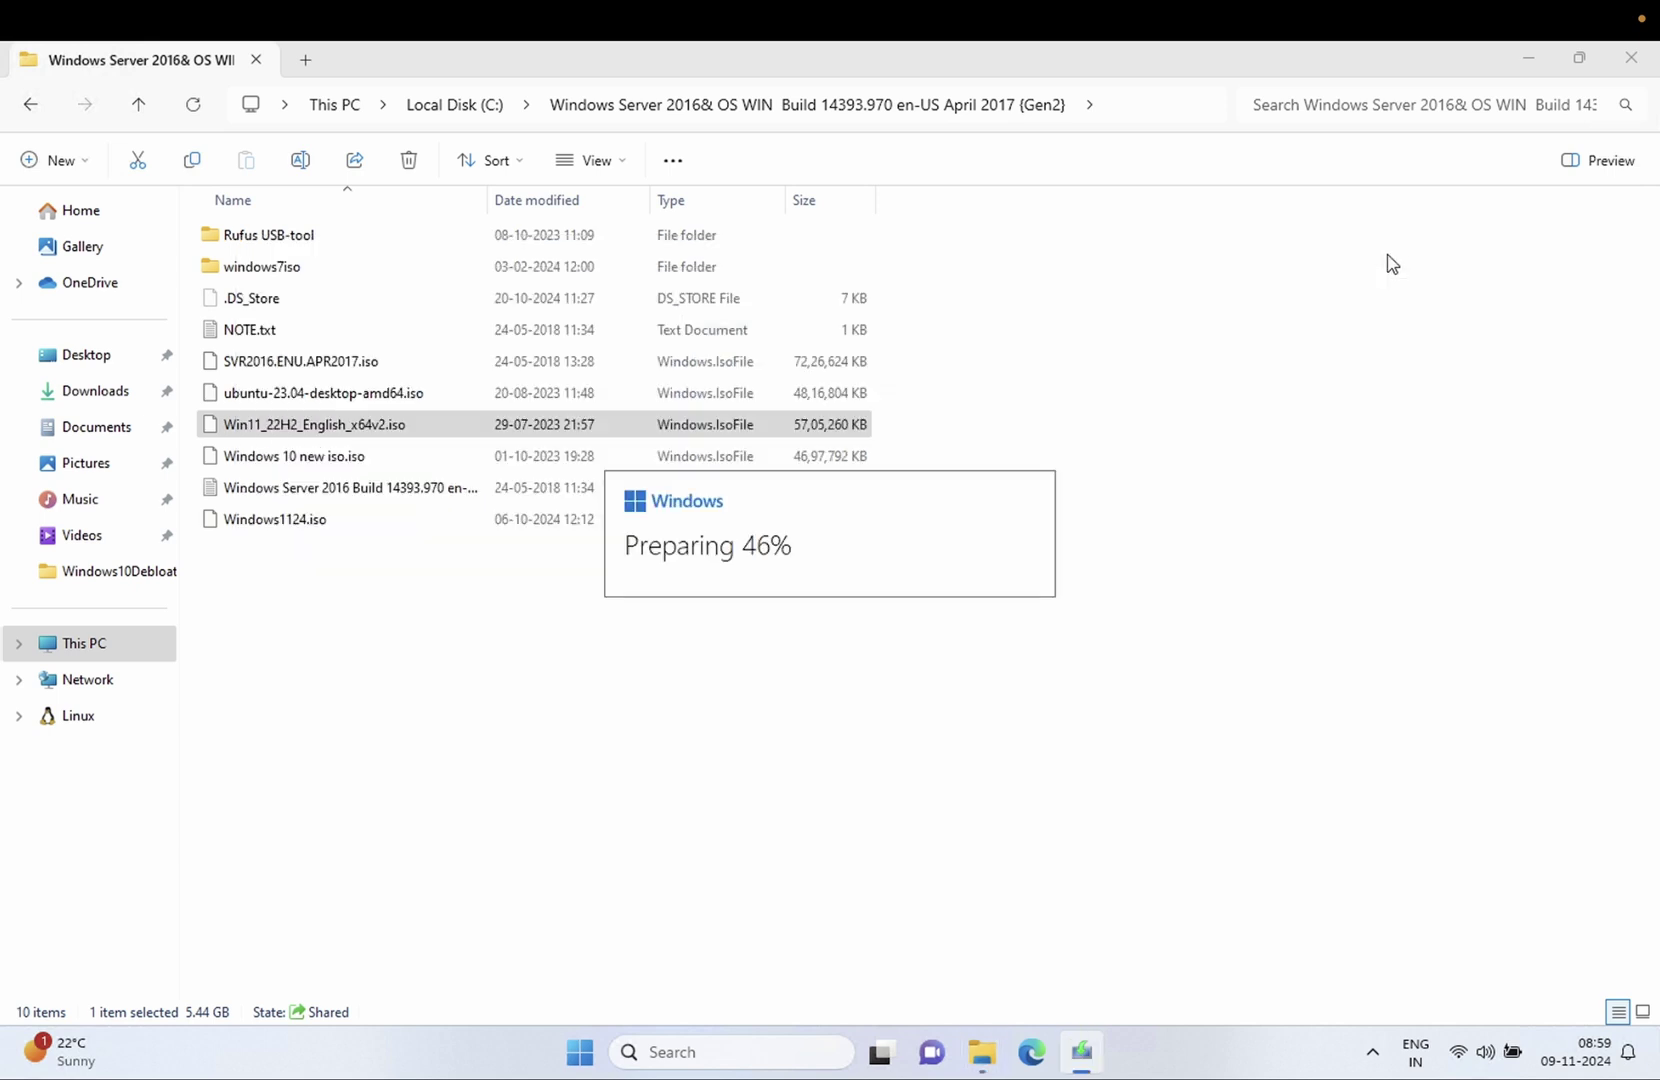
left_click(1527, 60)
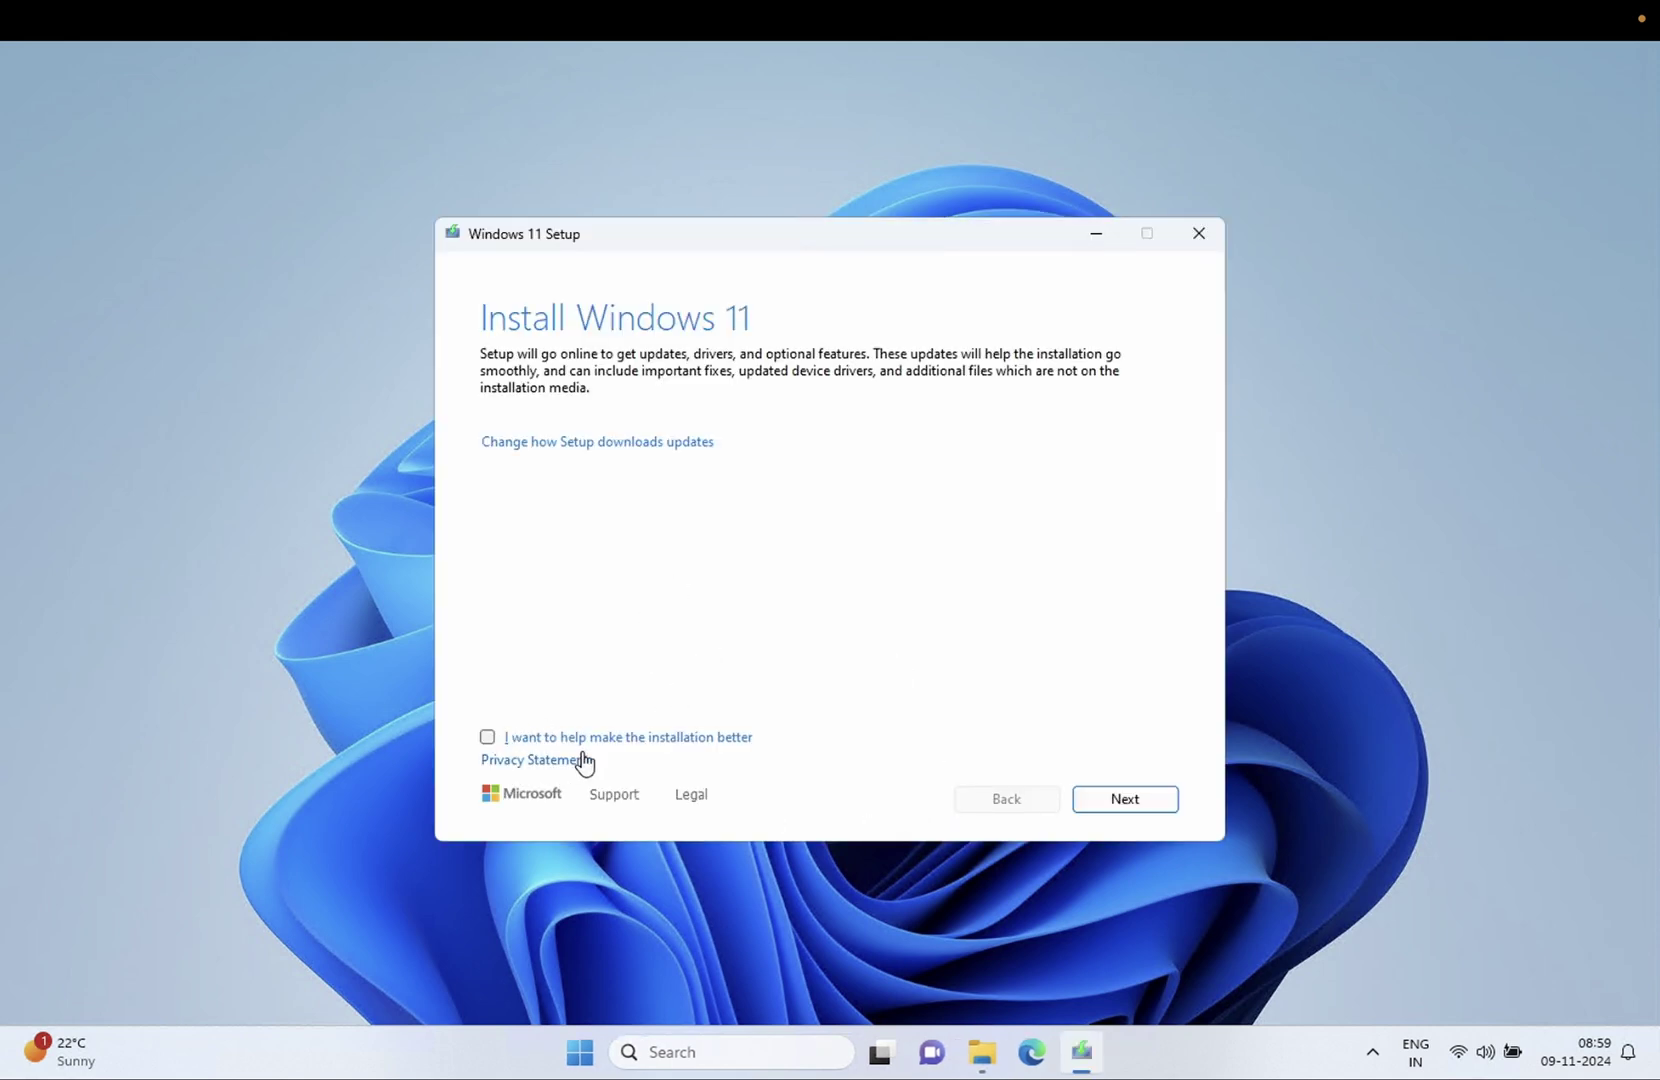
left_click(1114, 810)
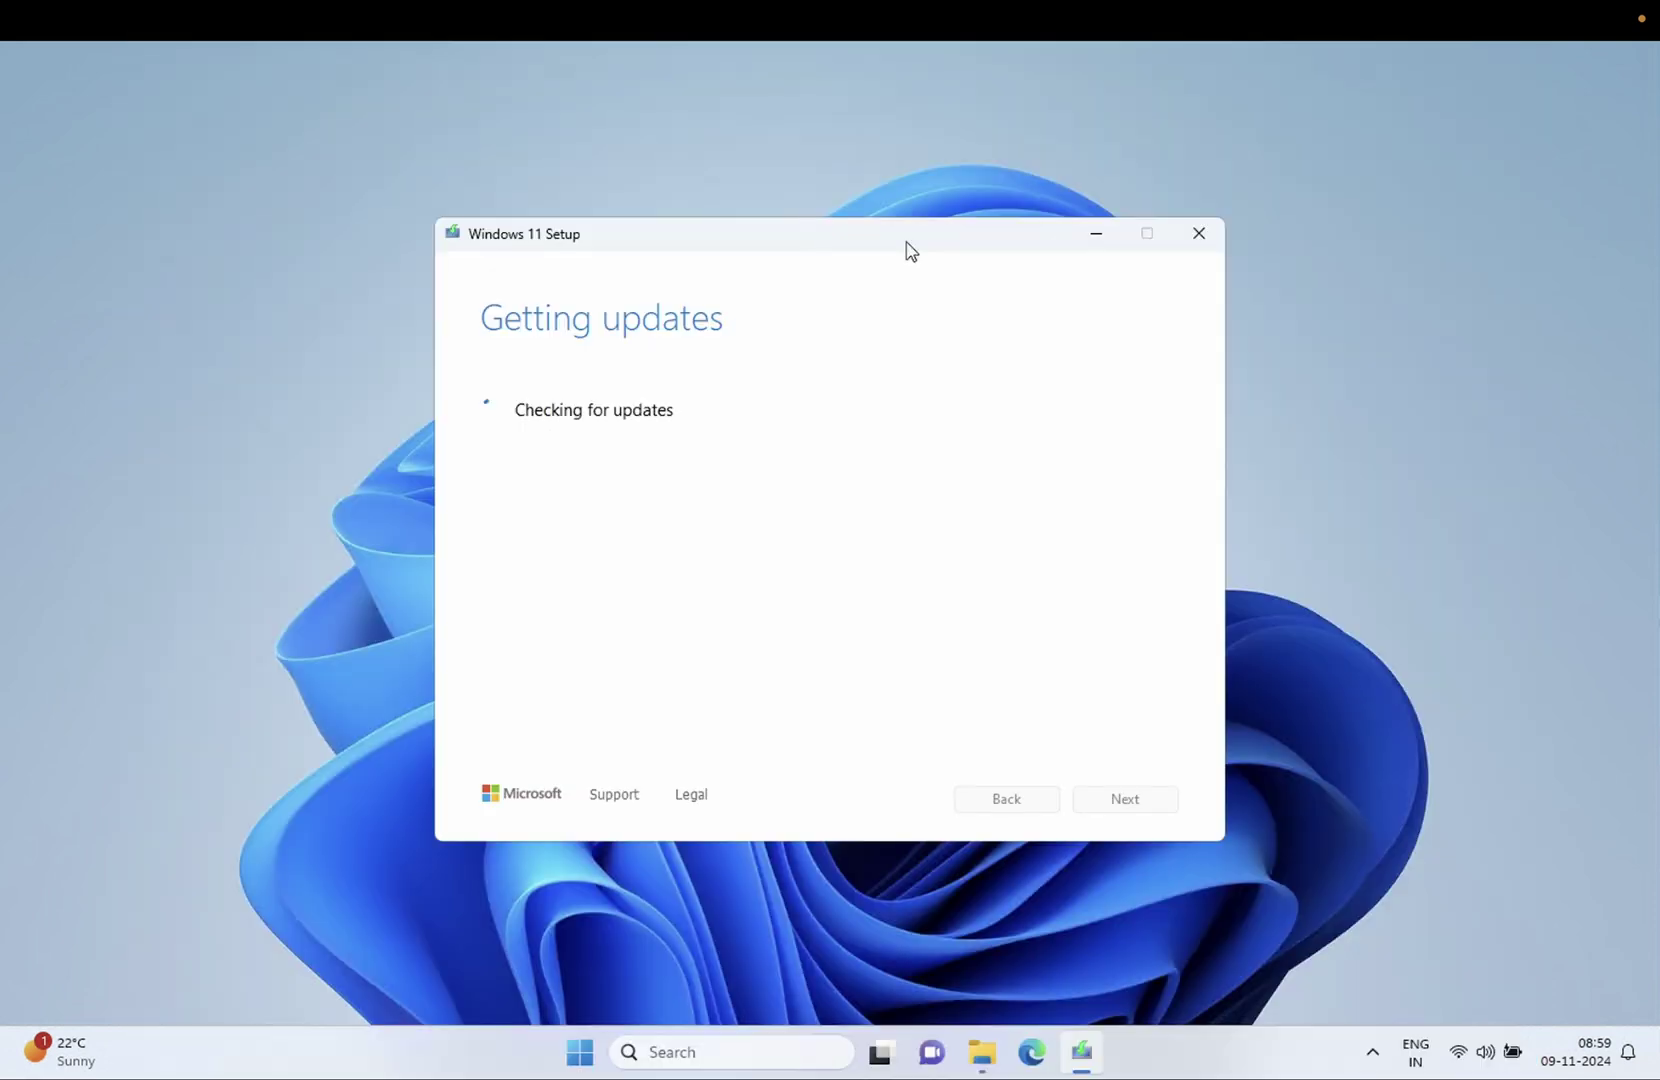
left_click_drag(904, 249, 882, 249)
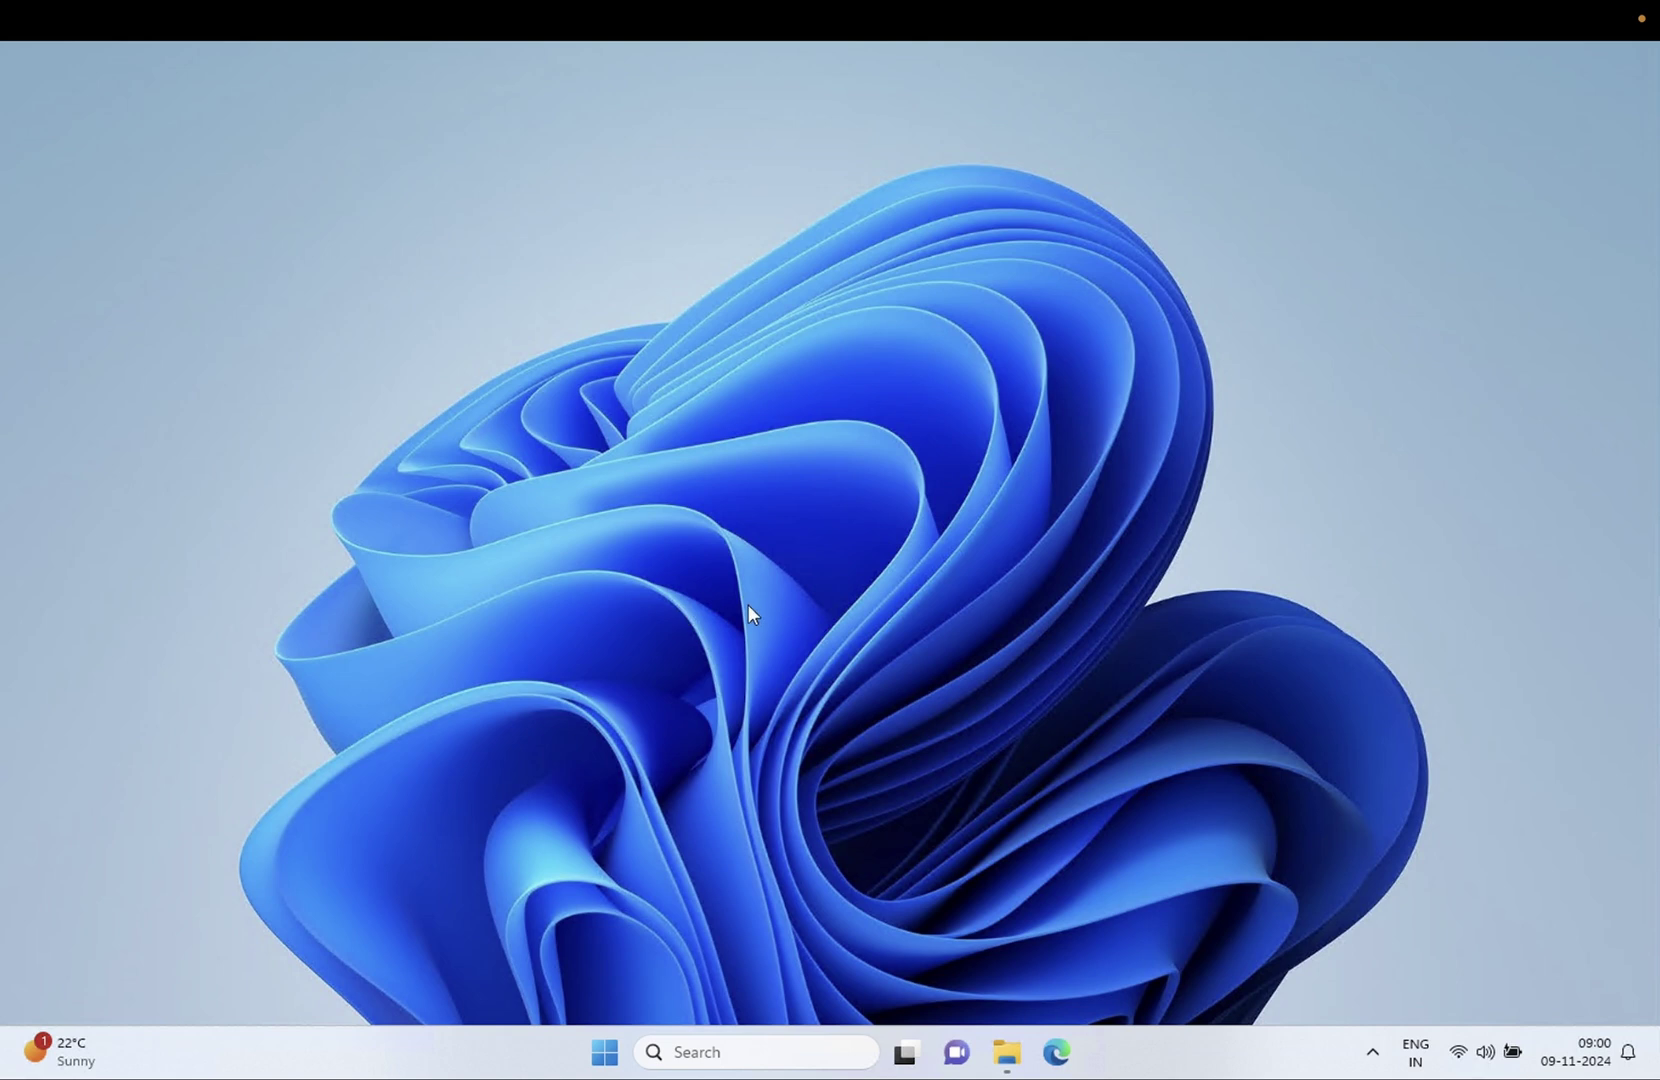